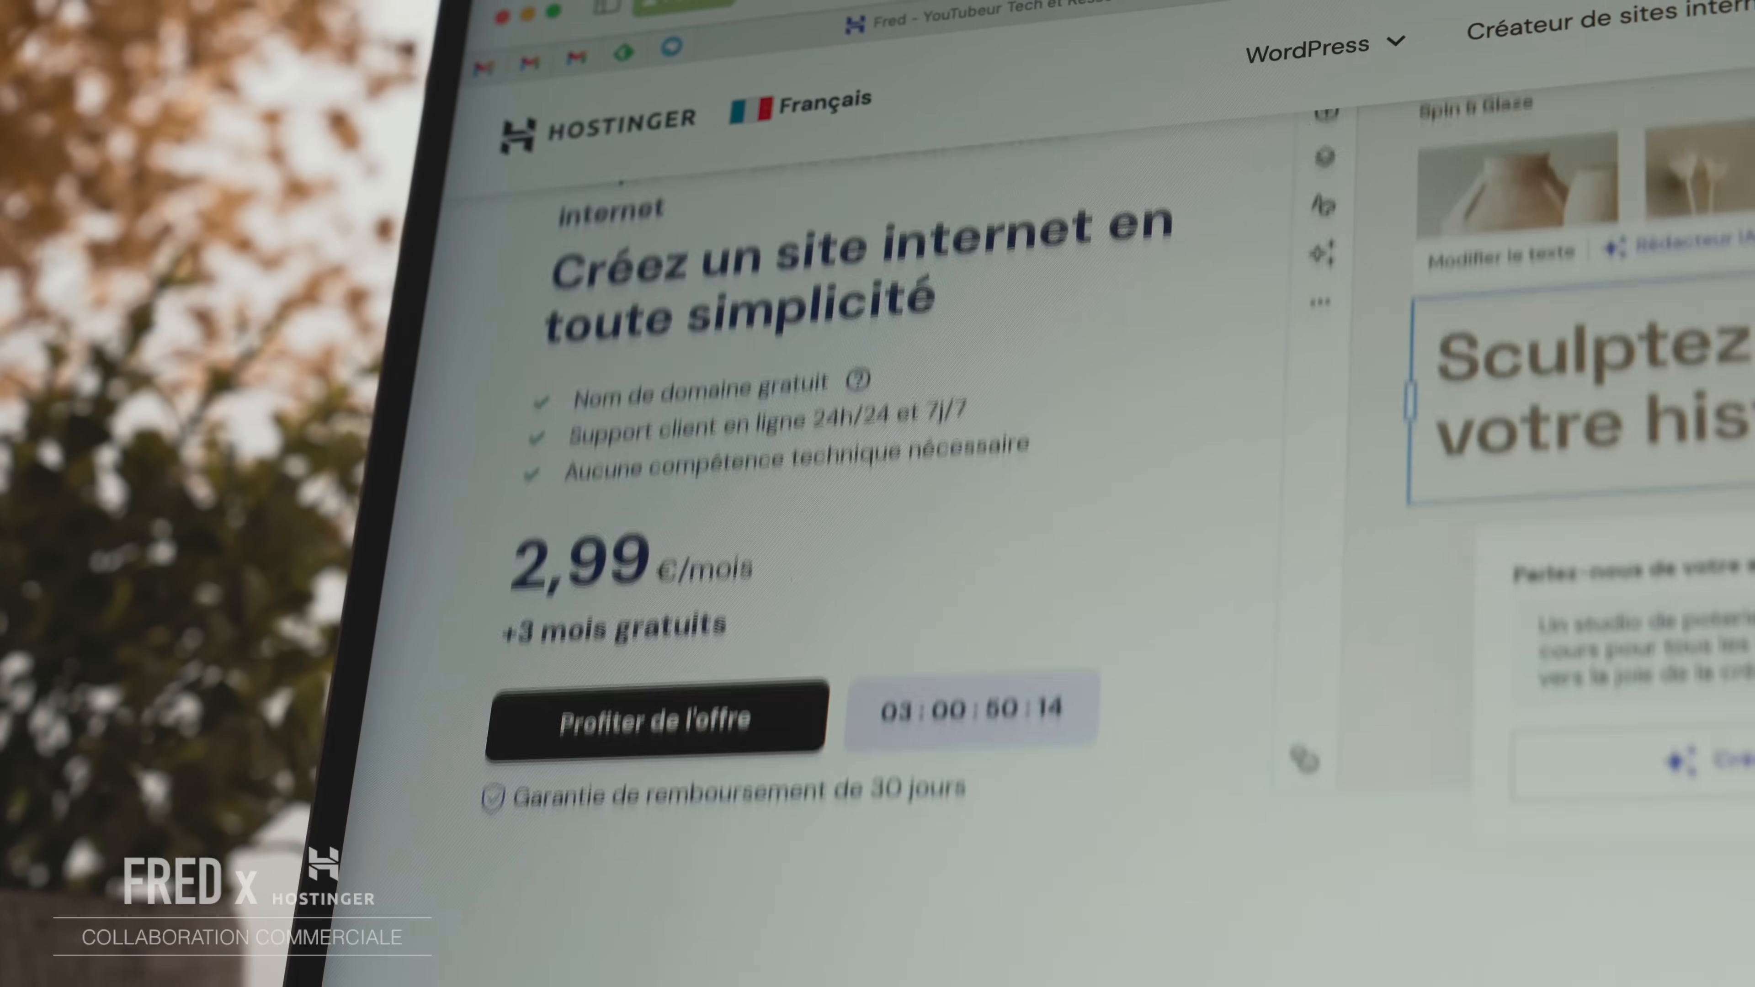
Review the Premium website builder plan's price, main resources and AI tools on the Hostinger offer page.
{"action": "scroll", "coordinate": [1037, 553], "scroll_direction": "down", "scroll_amount": 6}
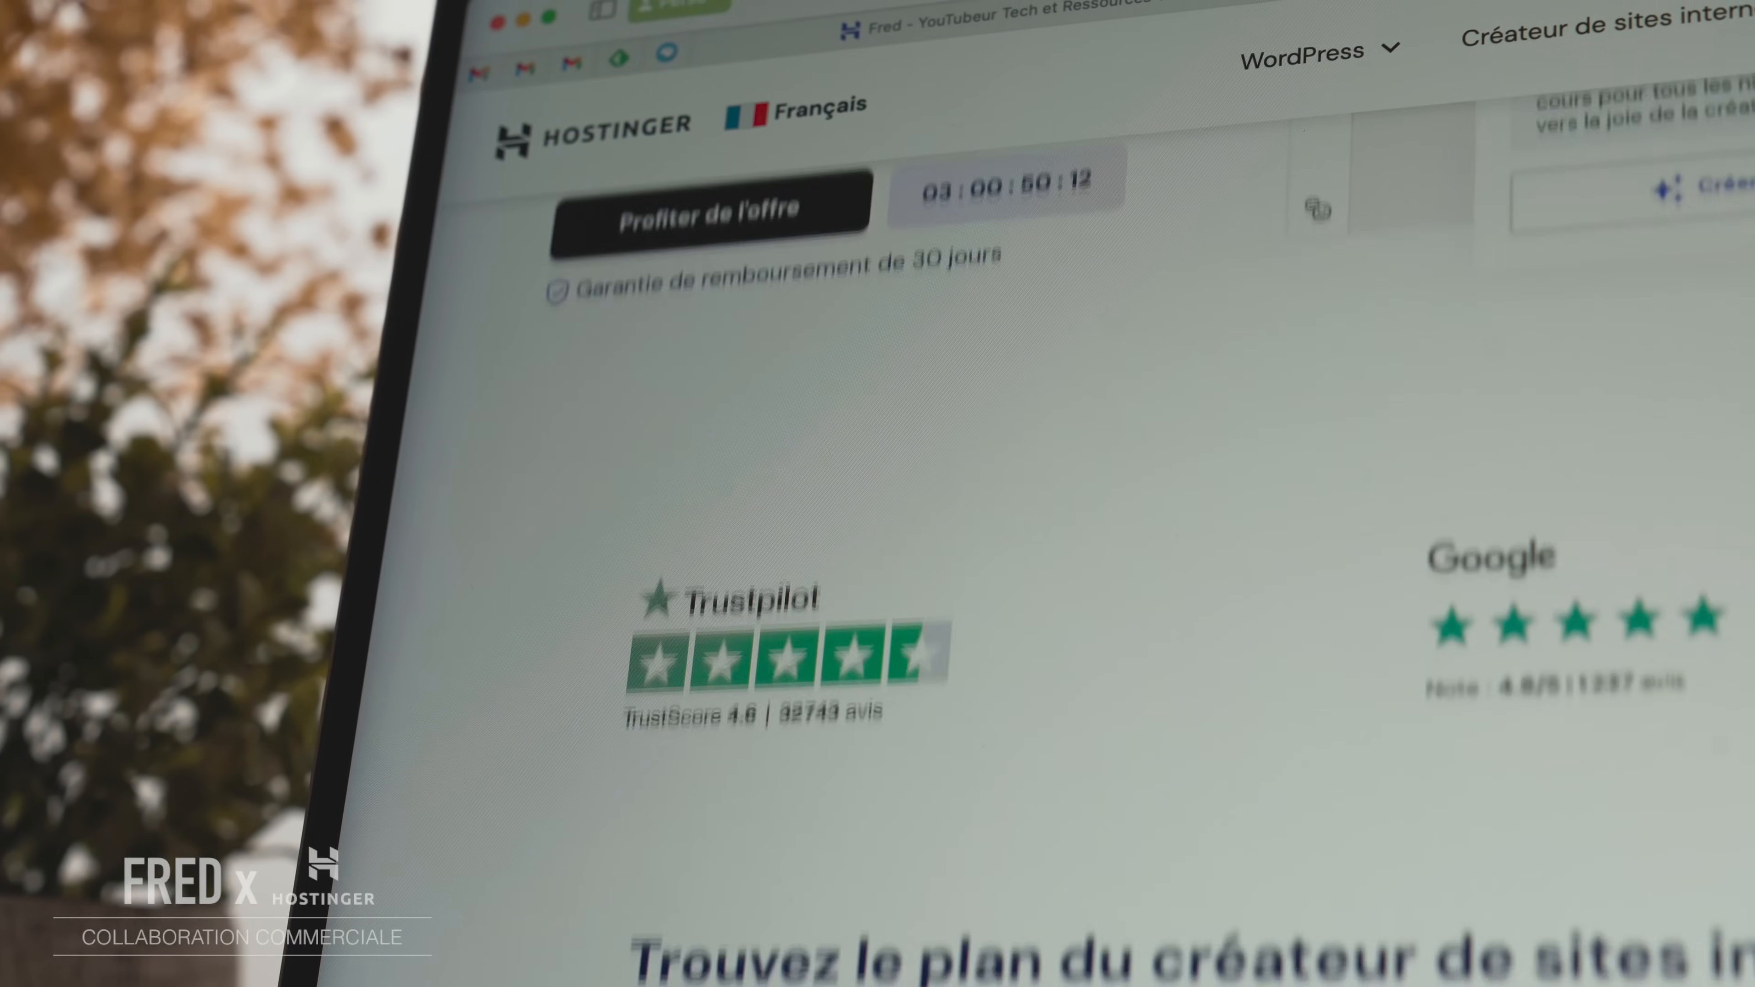
{"action": "scroll", "coordinate": [1105, 553], "scroll_direction": "down", "scroll_amount": 8}
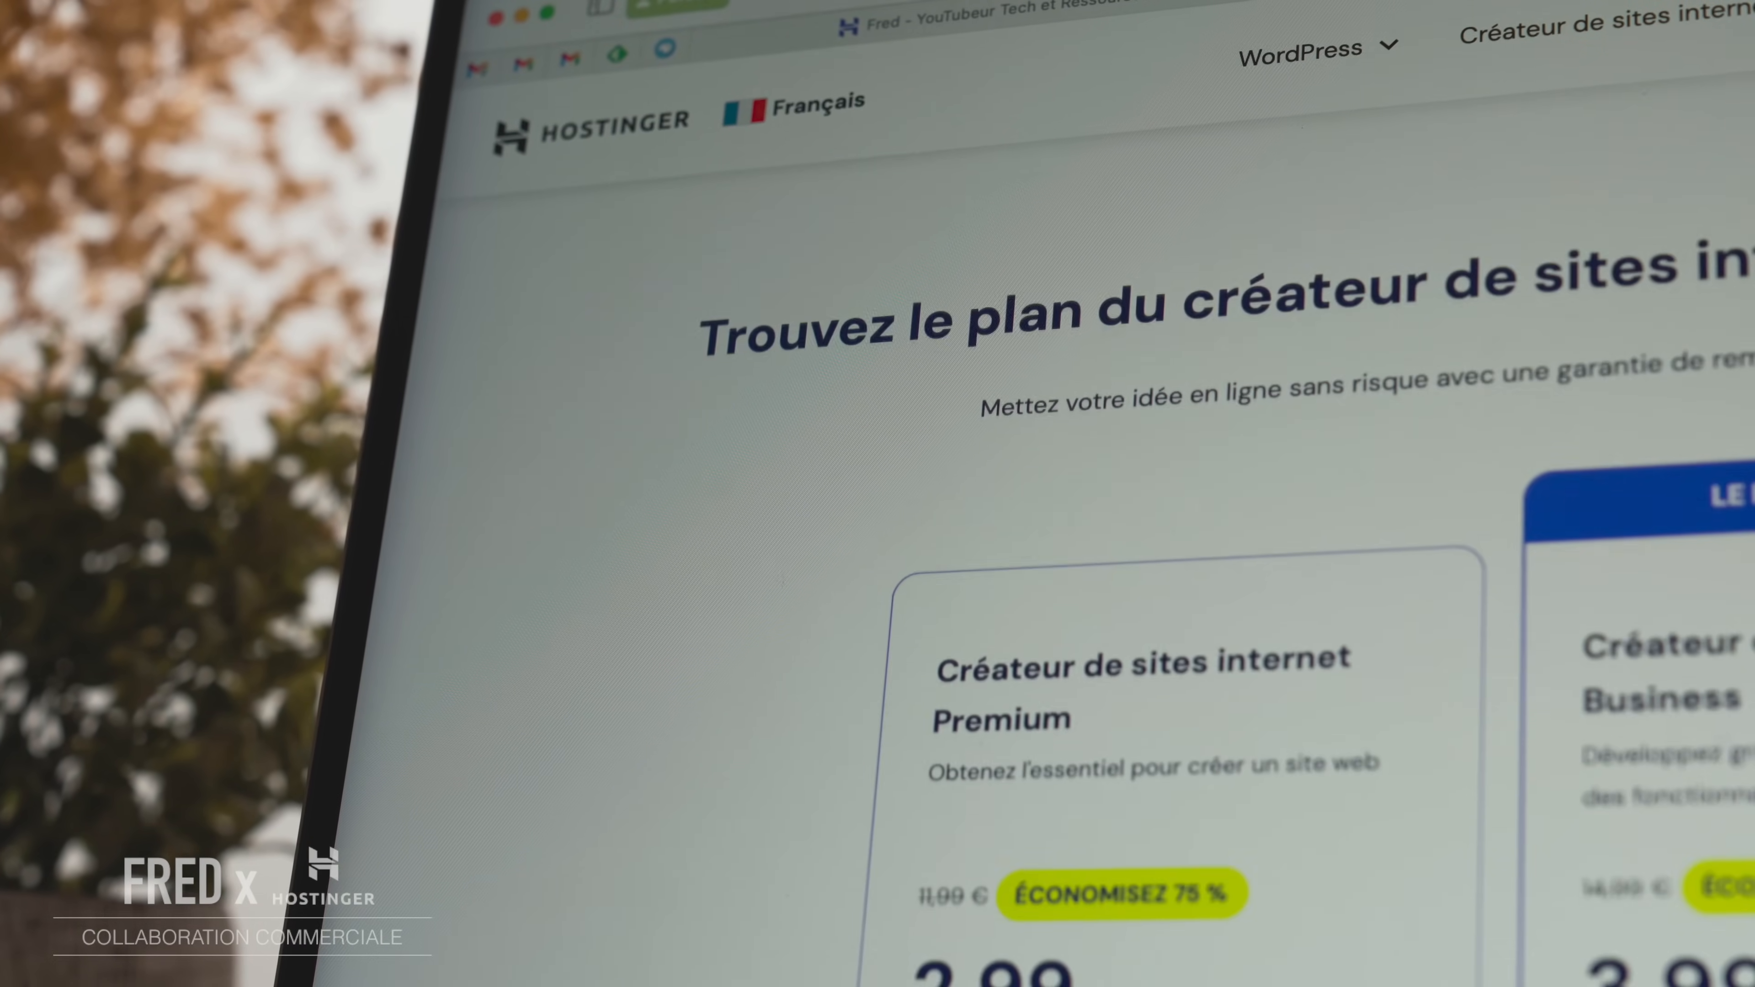
{"action": "scroll", "coordinate": [1175, 553], "scroll_direction": "down", "scroll_amount": 8}
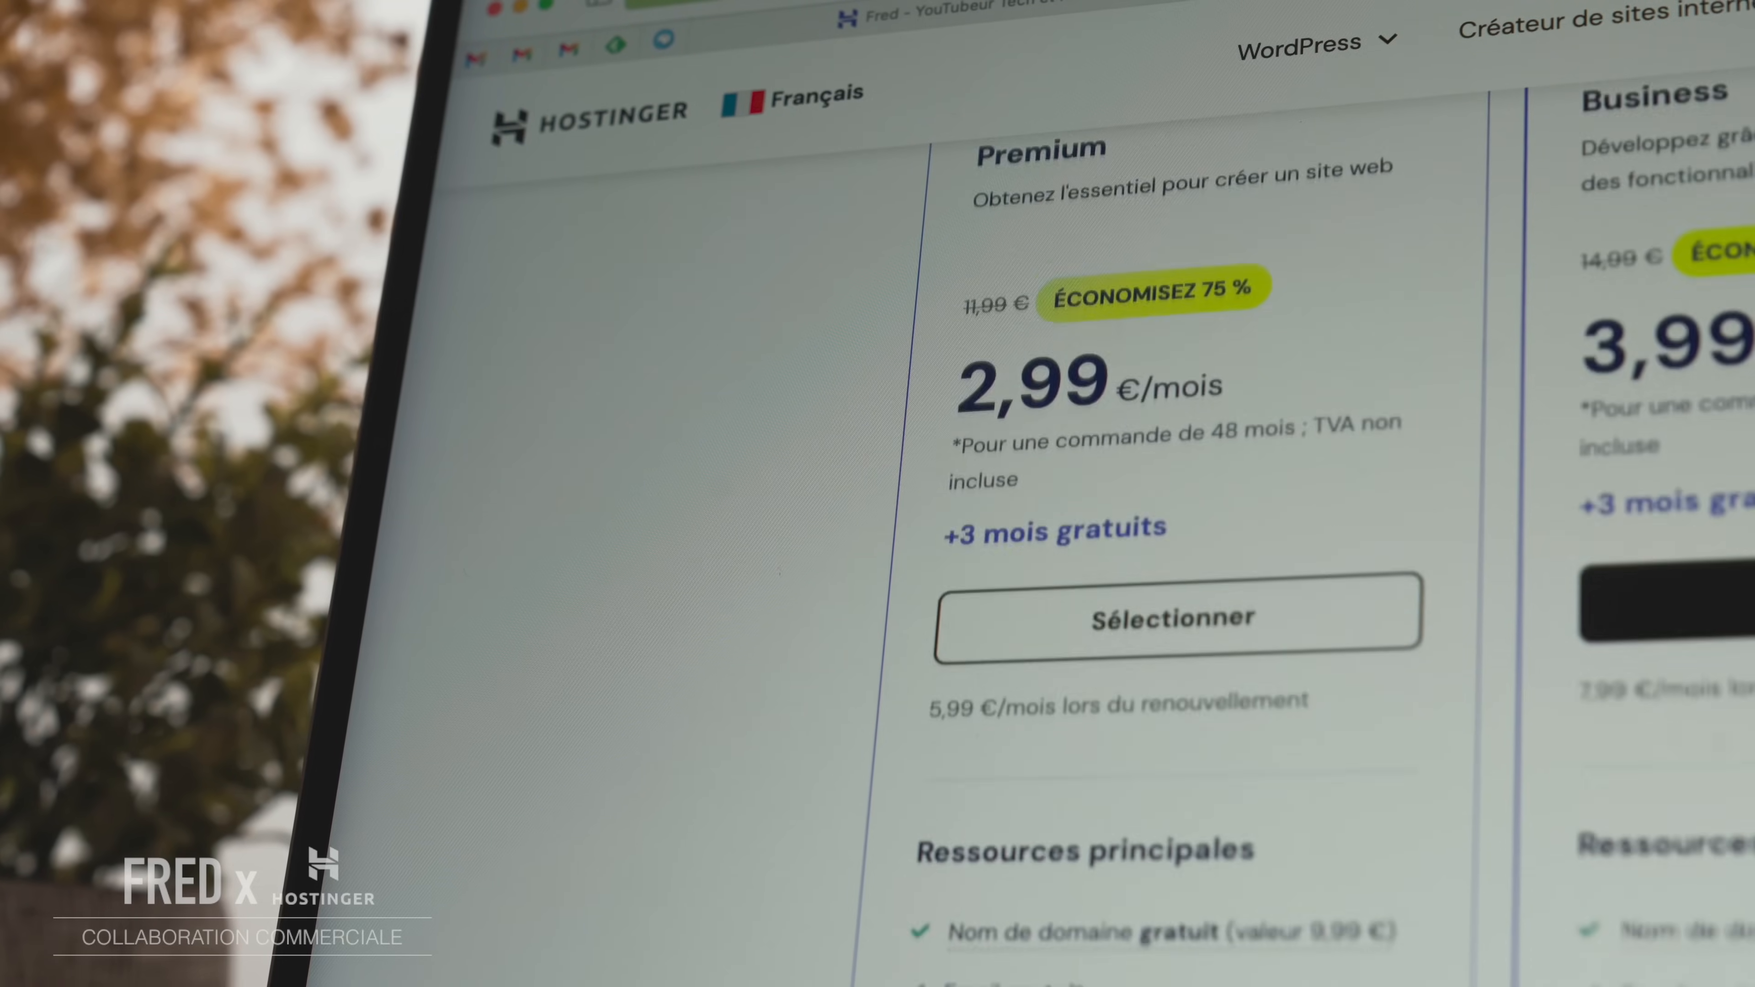
{"action": "scroll", "coordinate": [1175, 553], "scroll_direction": "down", "scroll_amount": 5}
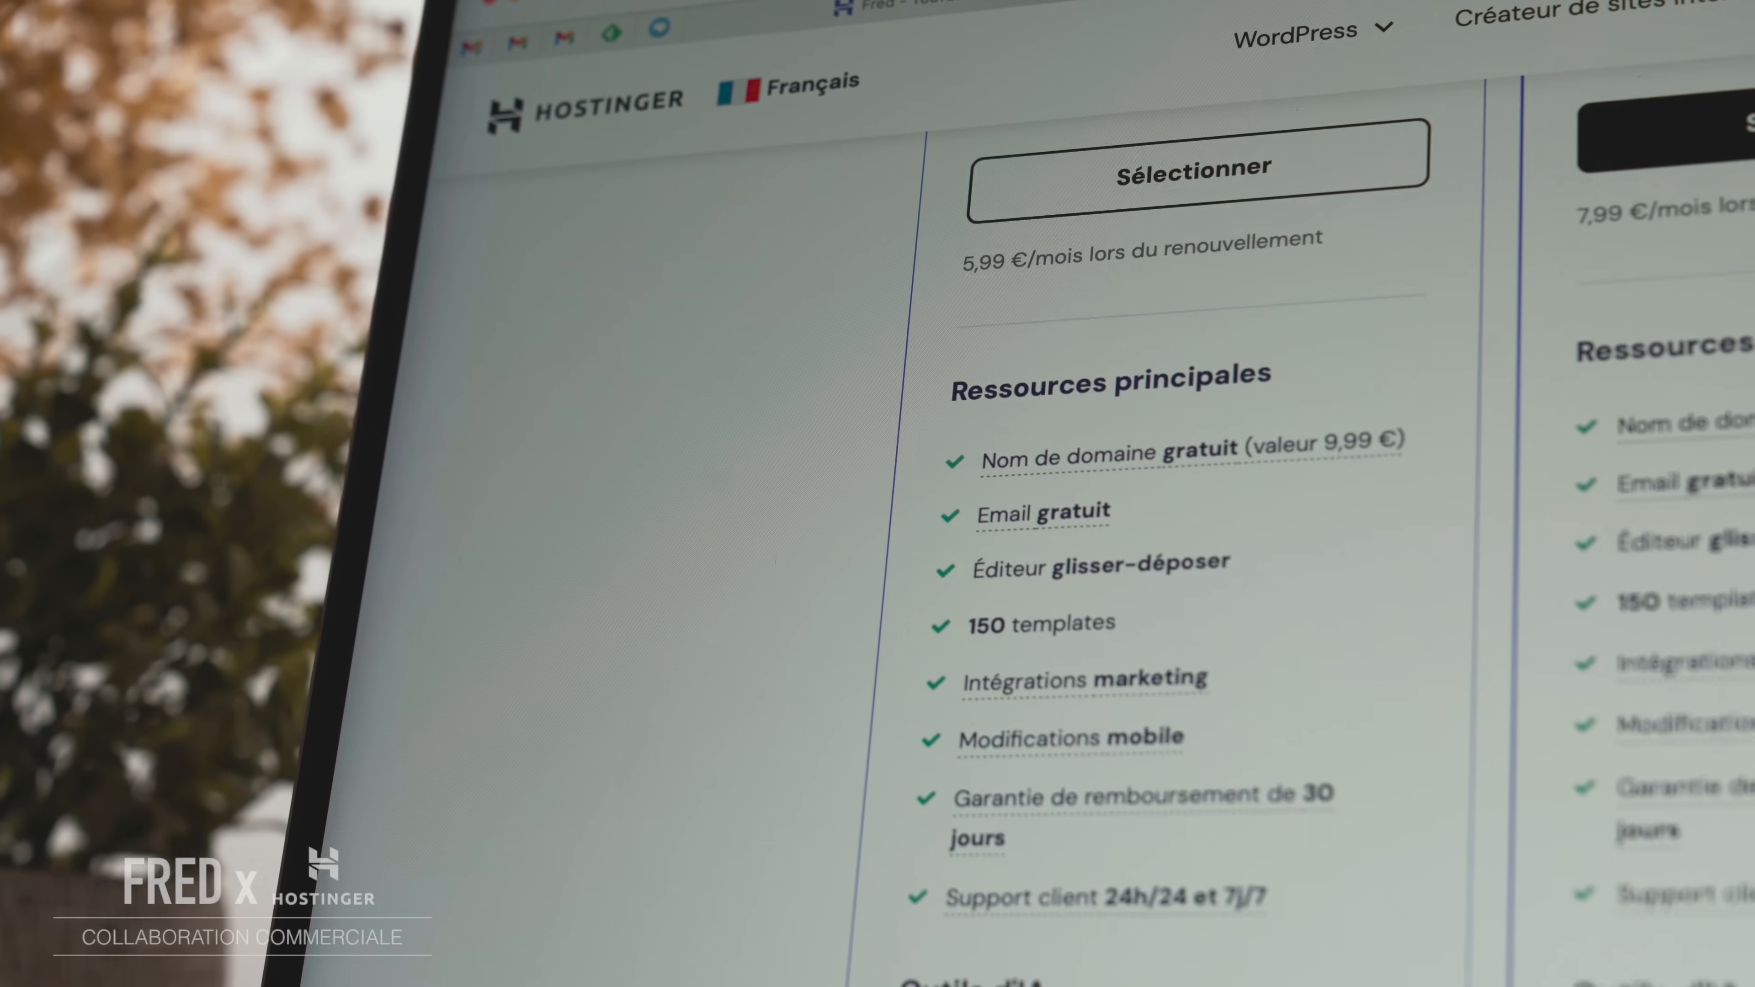
{"action": "scroll", "coordinate": [1175, 553], "scroll_direction": "down", "scroll_amount": 5}
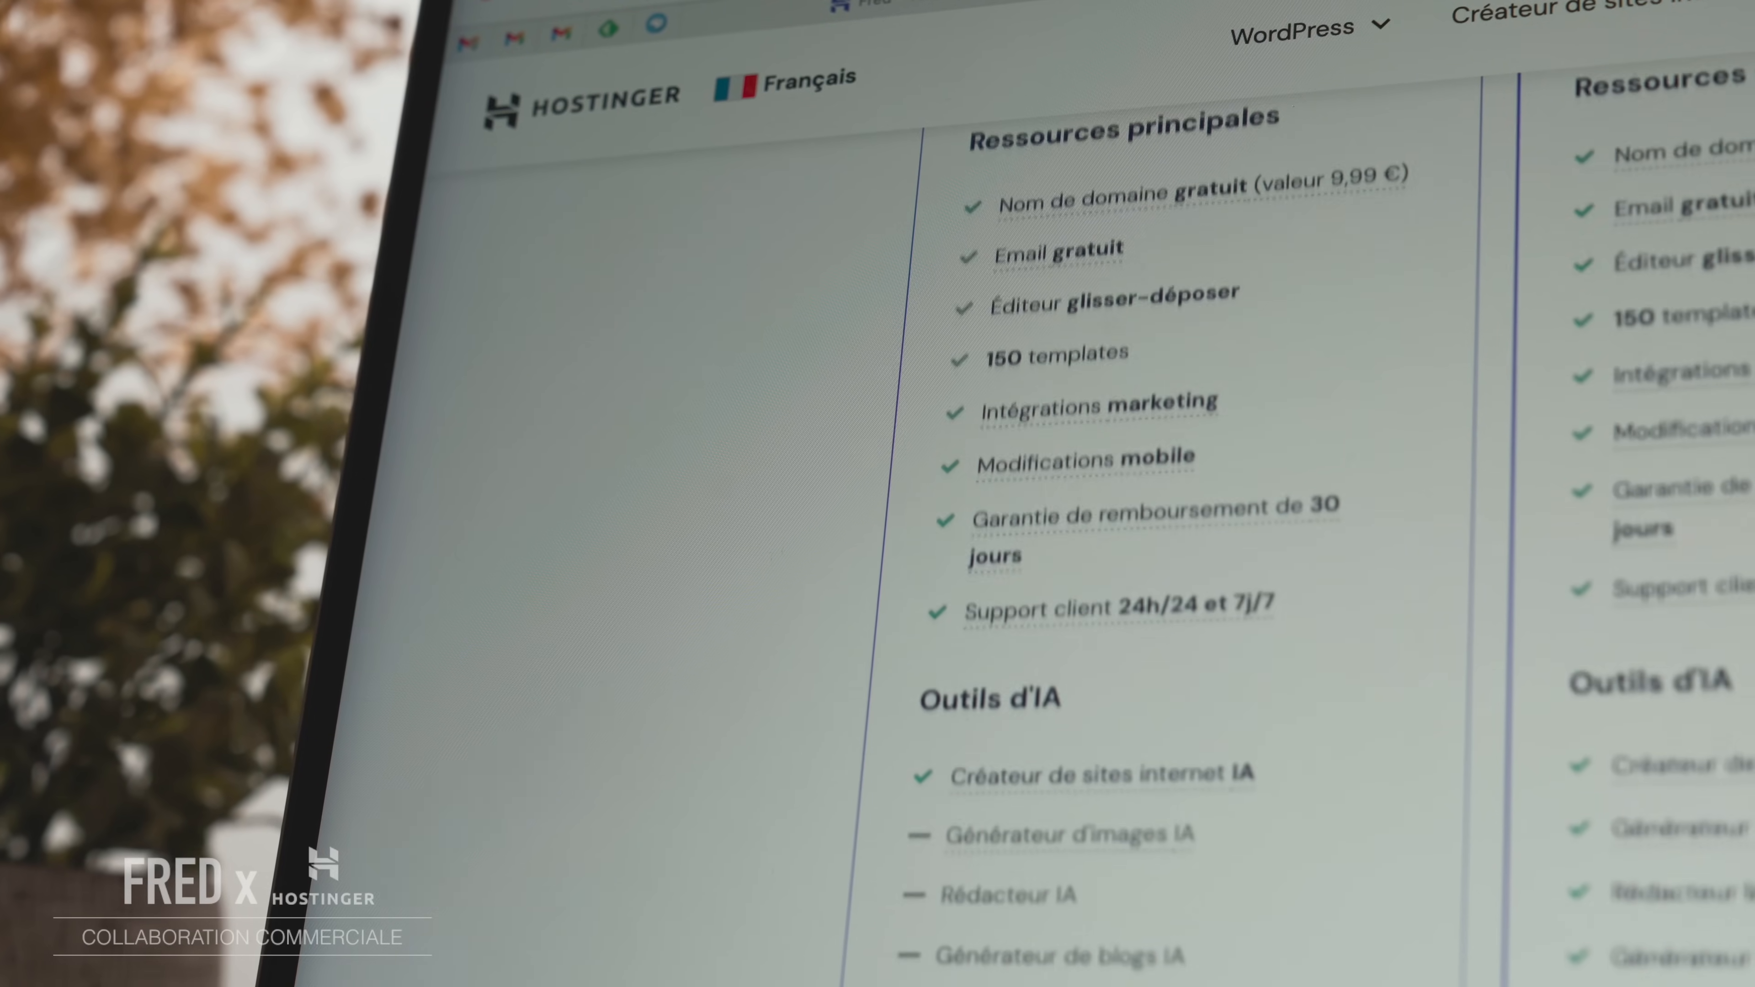
{"action": "scroll", "coordinate": [1174, 553], "scroll_direction": "down", "scroll_amount": 3}
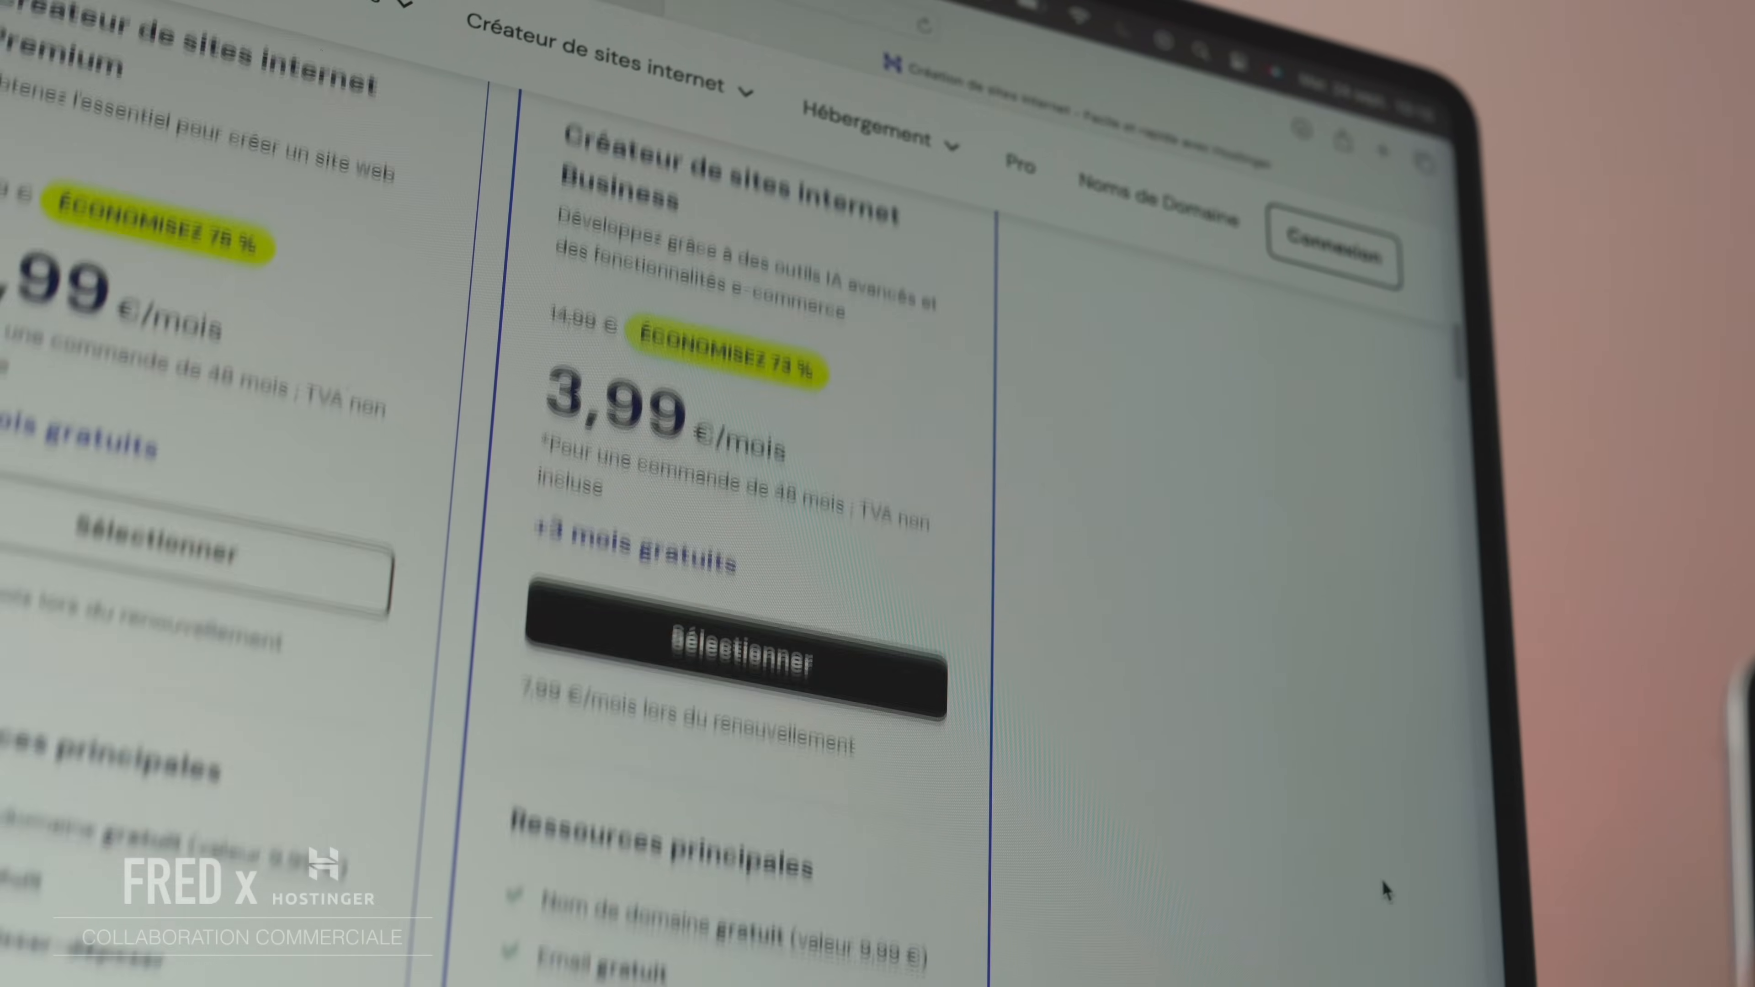
Examine the Business website builder plan's price, resources, AI tools and e-commerce features.
{"action": "scroll", "coordinate": [1382, 881], "scroll_direction": "down", "scroll_amount": 6}
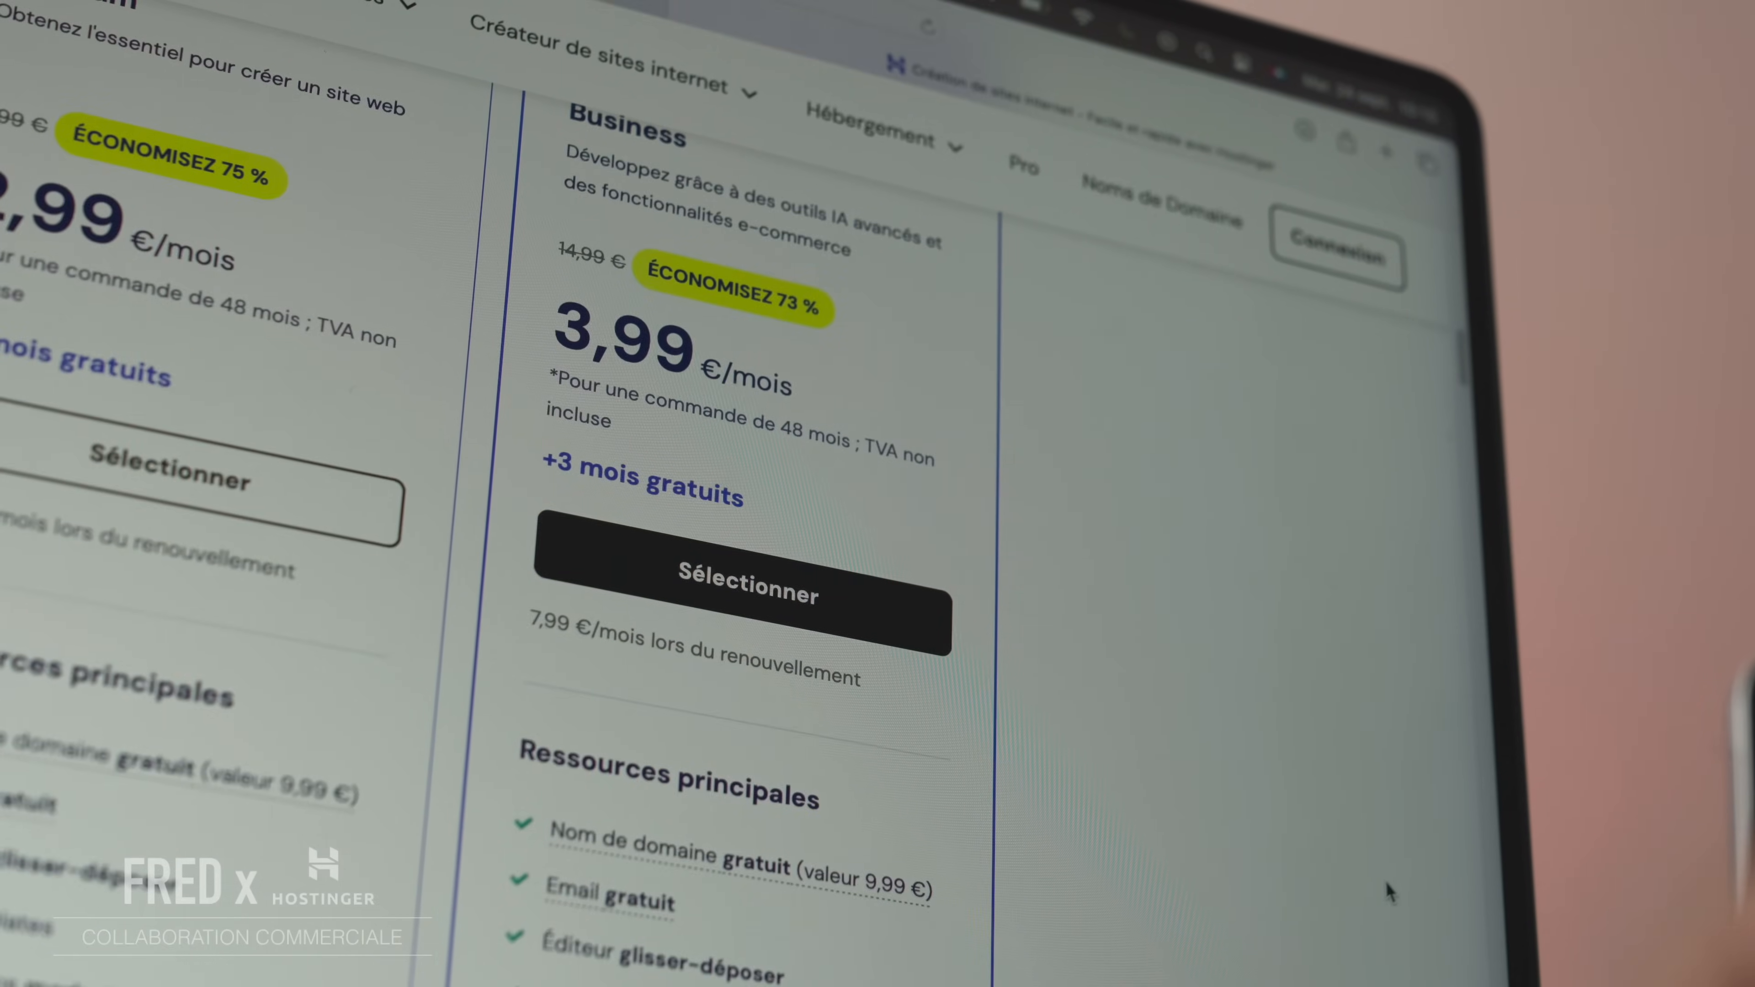
{"action": "scroll", "coordinate": [1390, 897], "scroll_direction": "down", "scroll_amount": 5}
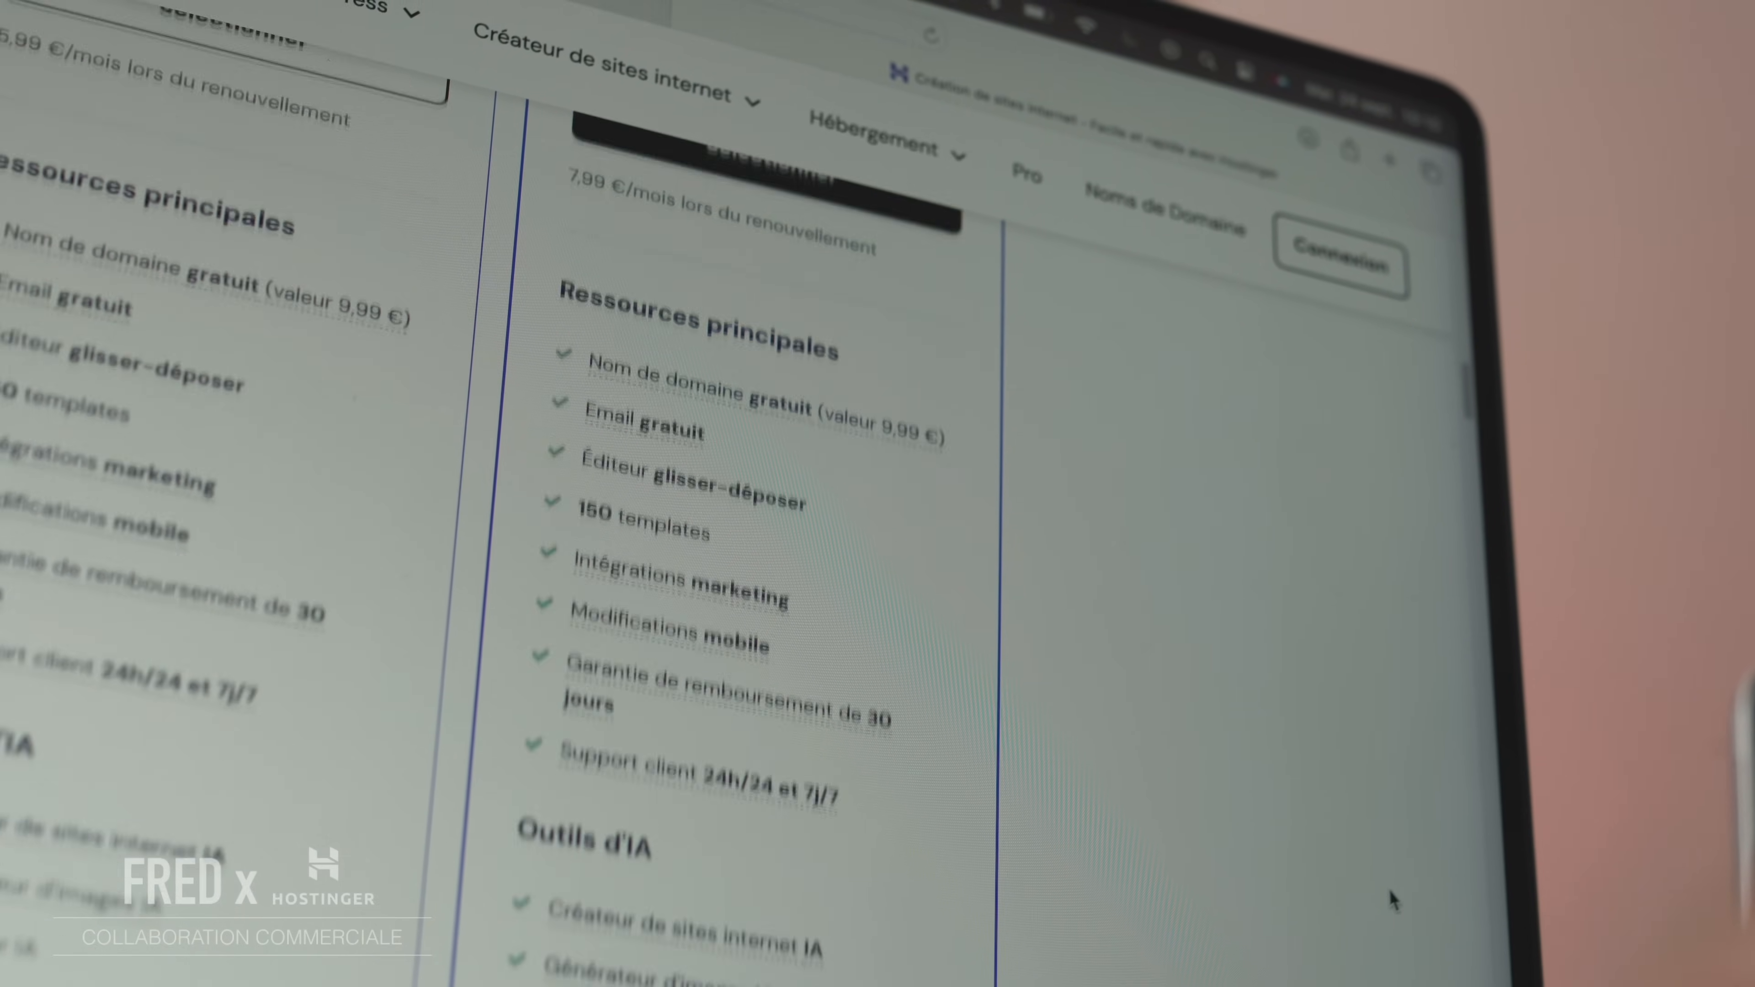
{"action": "scroll", "coordinate": [1379, 896], "scroll_direction": "down", "scroll_amount": 5}
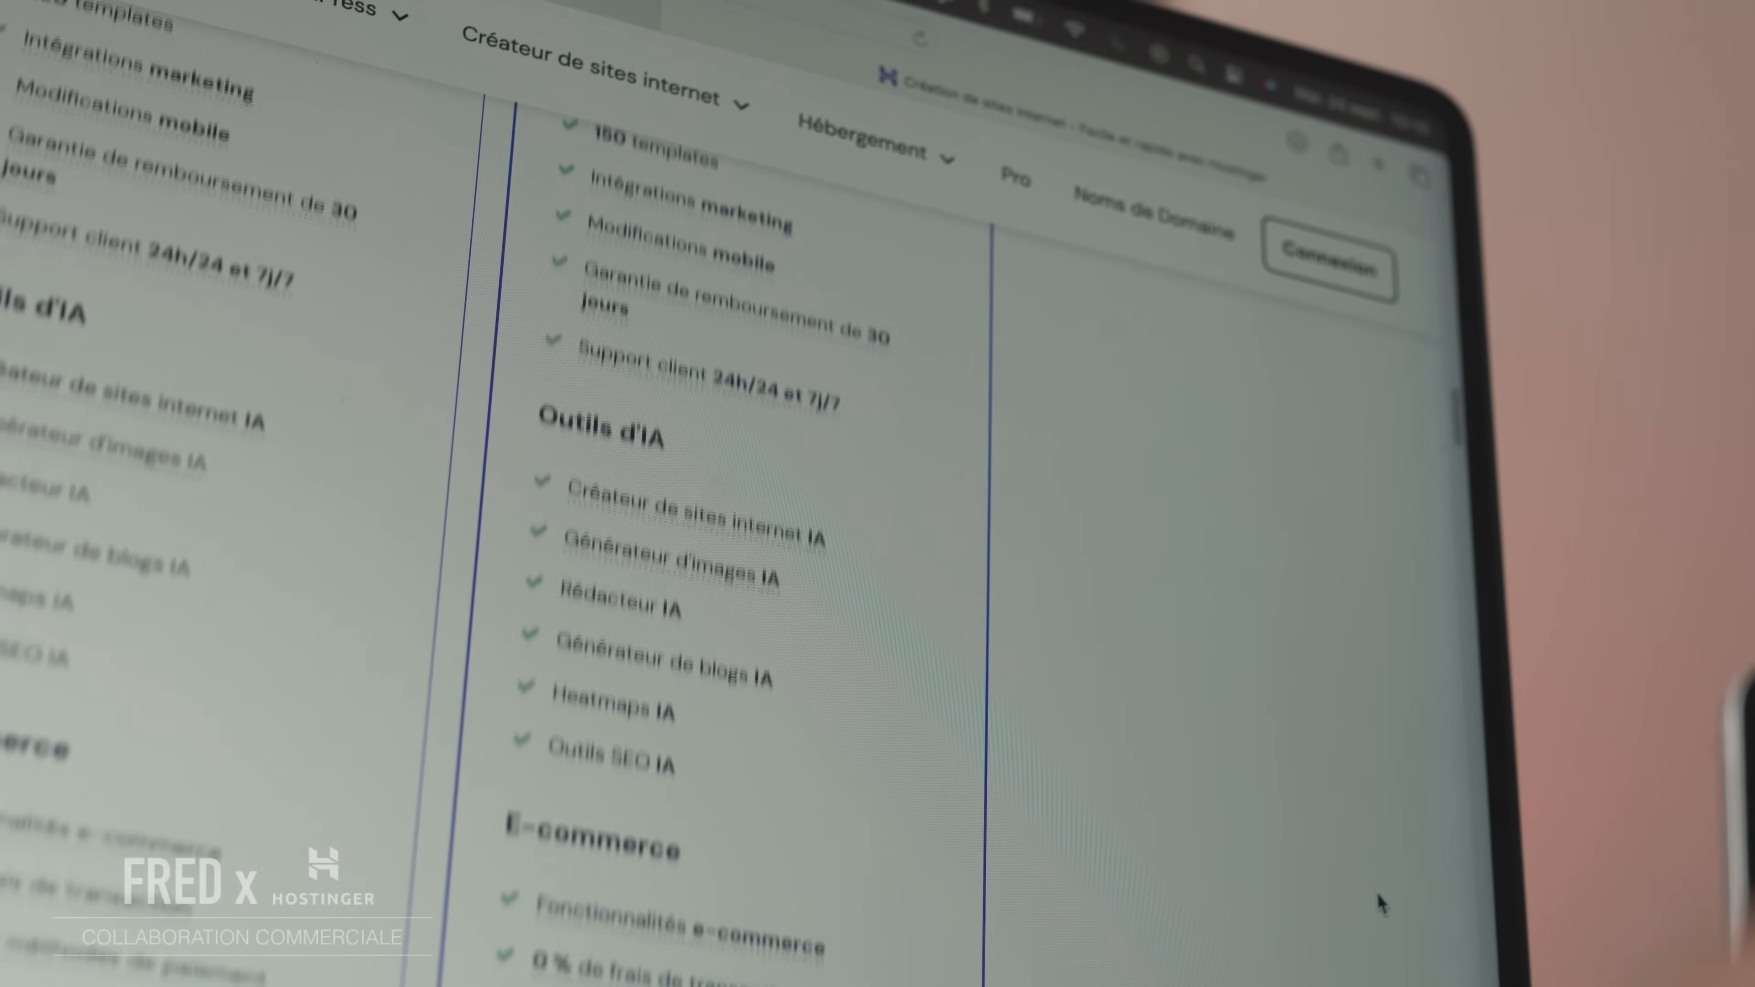
{"action": "scroll", "coordinate": [1373, 896], "scroll_direction": "down", "scroll_amount": 2}
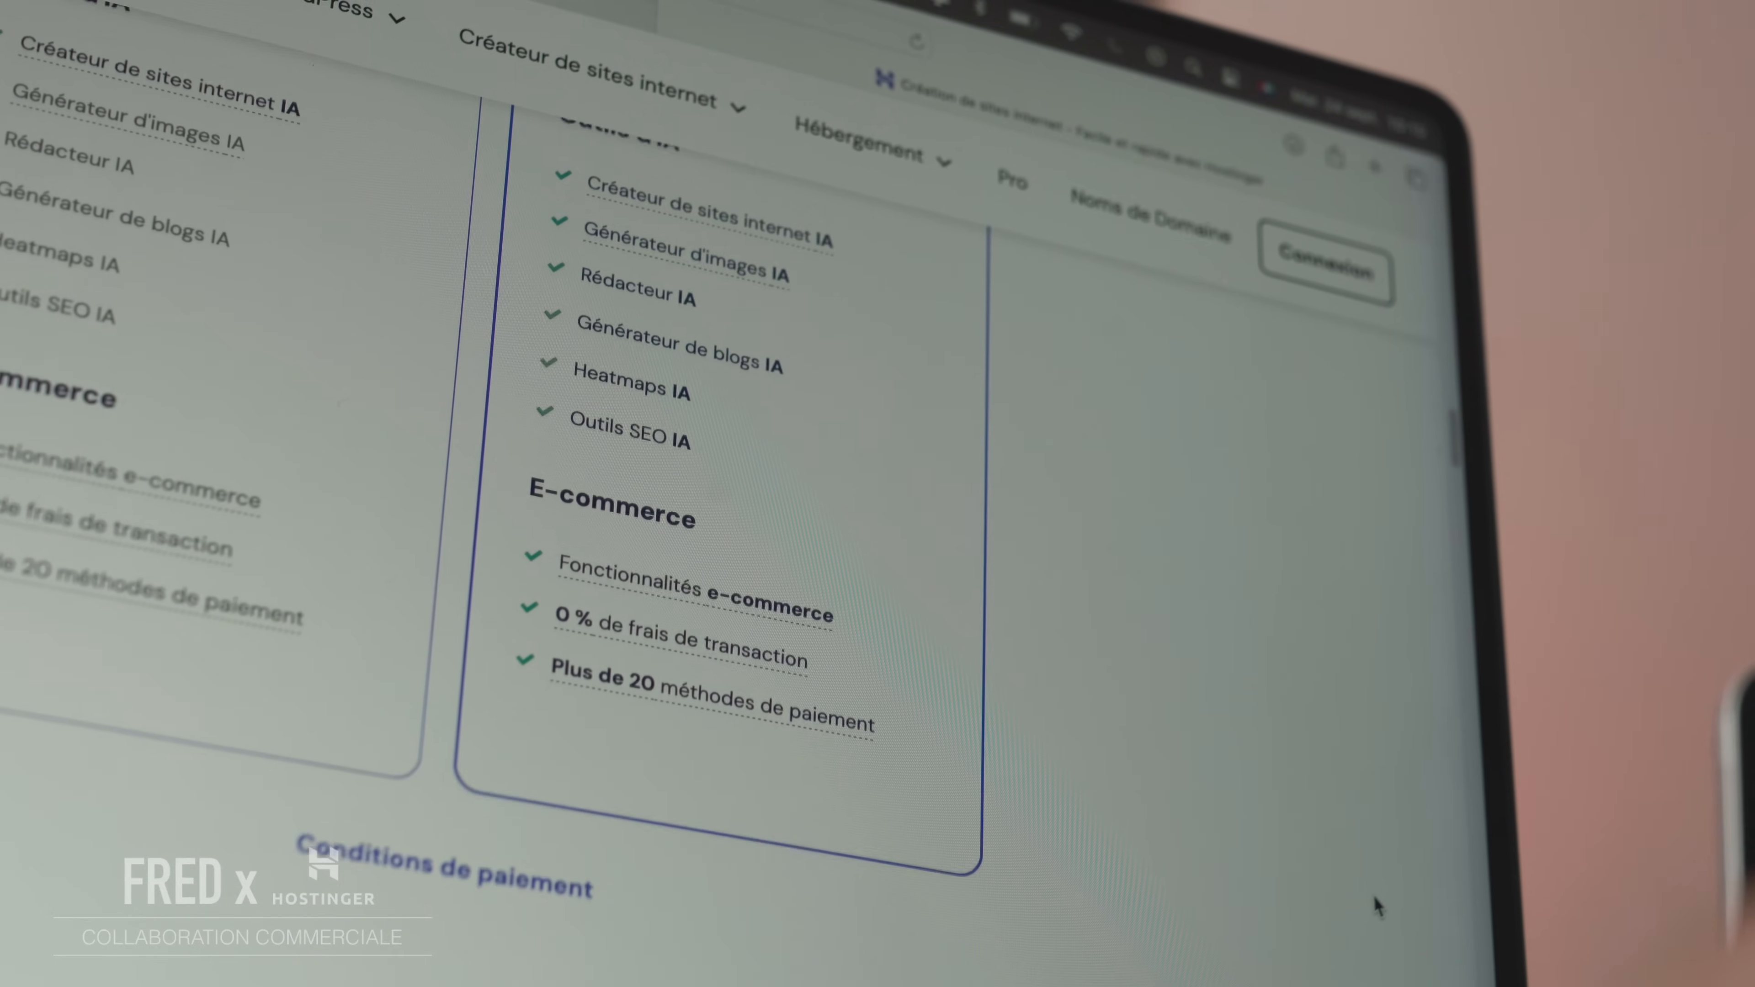
{"action": "scroll", "coordinate": [1372, 897], "scroll_direction": "up", "scroll_amount": 3}
{"action": "scroll", "coordinate": [1370, 897], "scroll_direction": "up", "scroll_amount": 5}
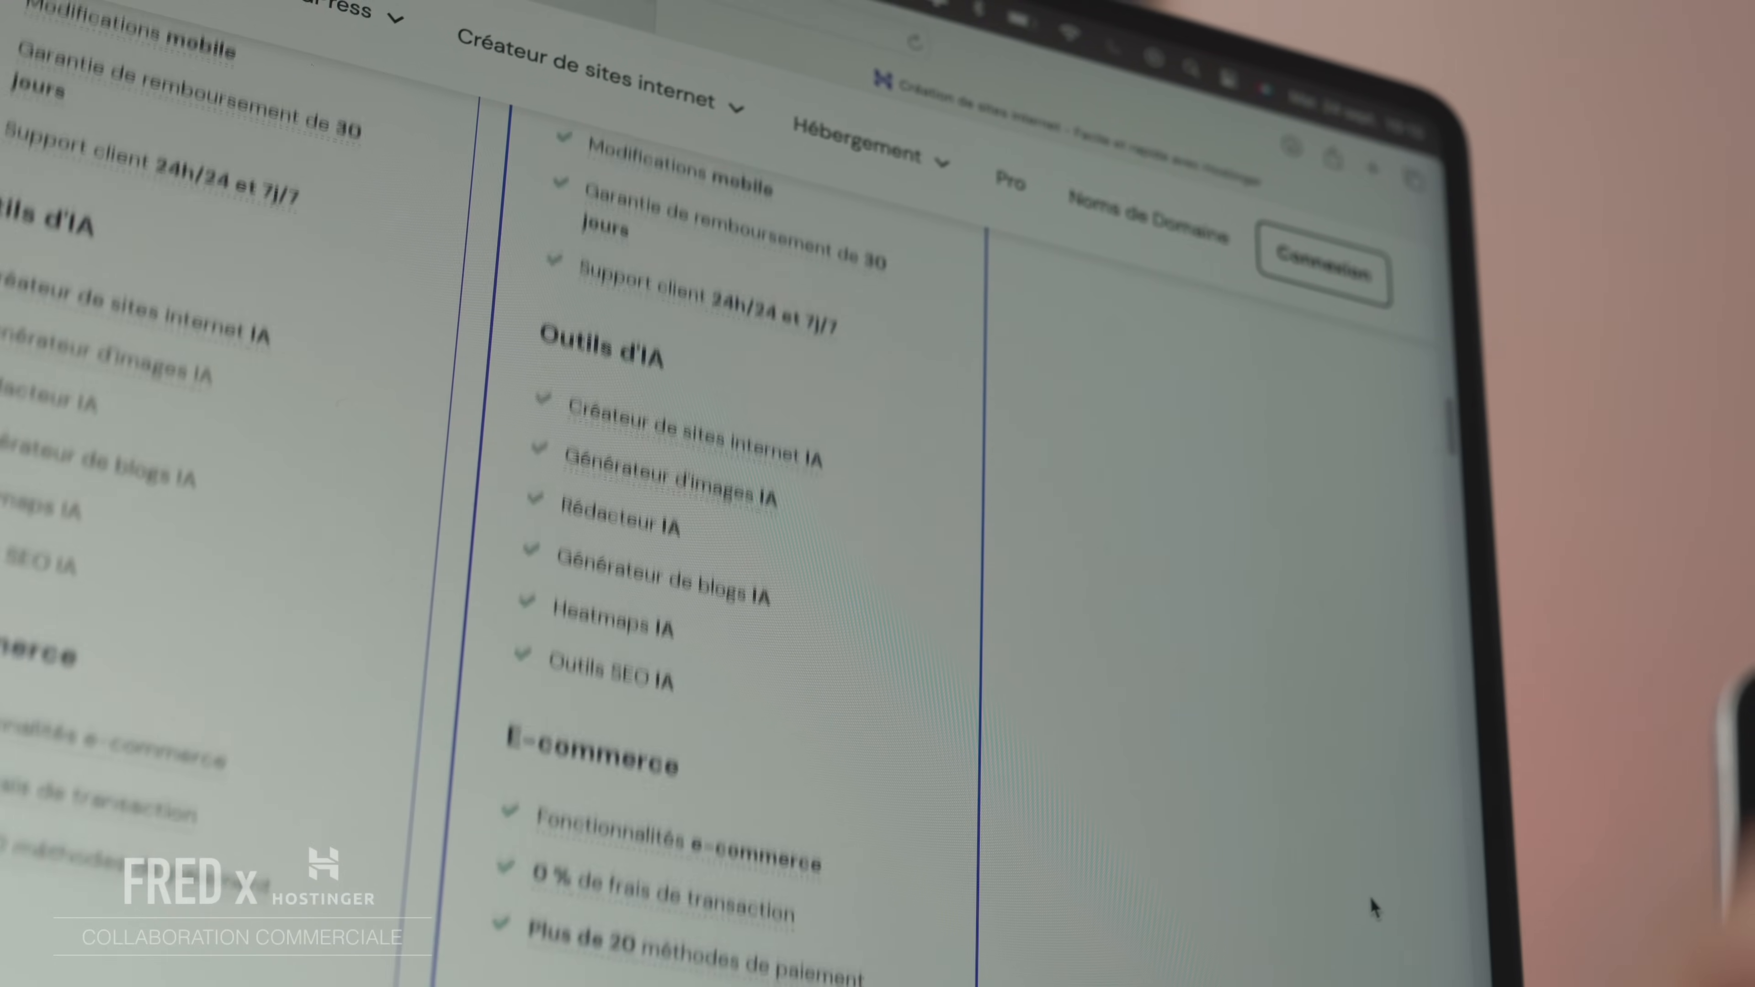
{"action": "scroll", "coordinate": [1366, 902], "scroll_direction": "up", "scroll_amount": 2}
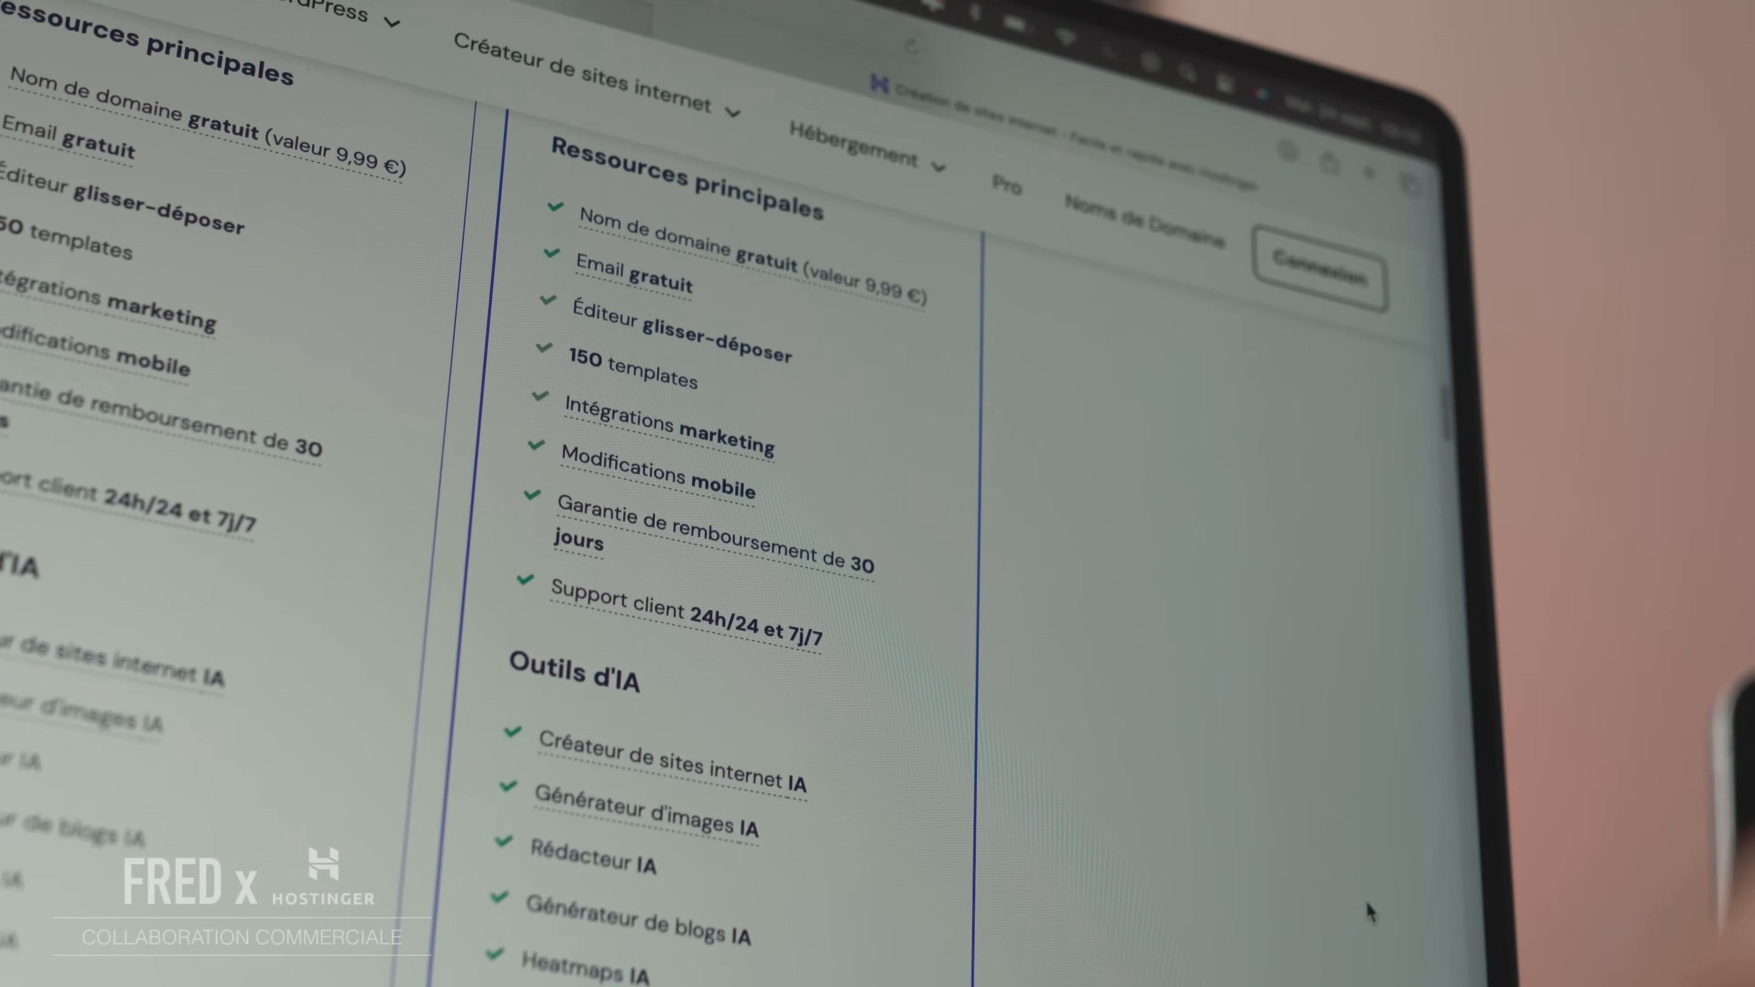
{"action": "scroll", "coordinate": [1364, 904], "scroll_direction": "up", "scroll_amount": 5}
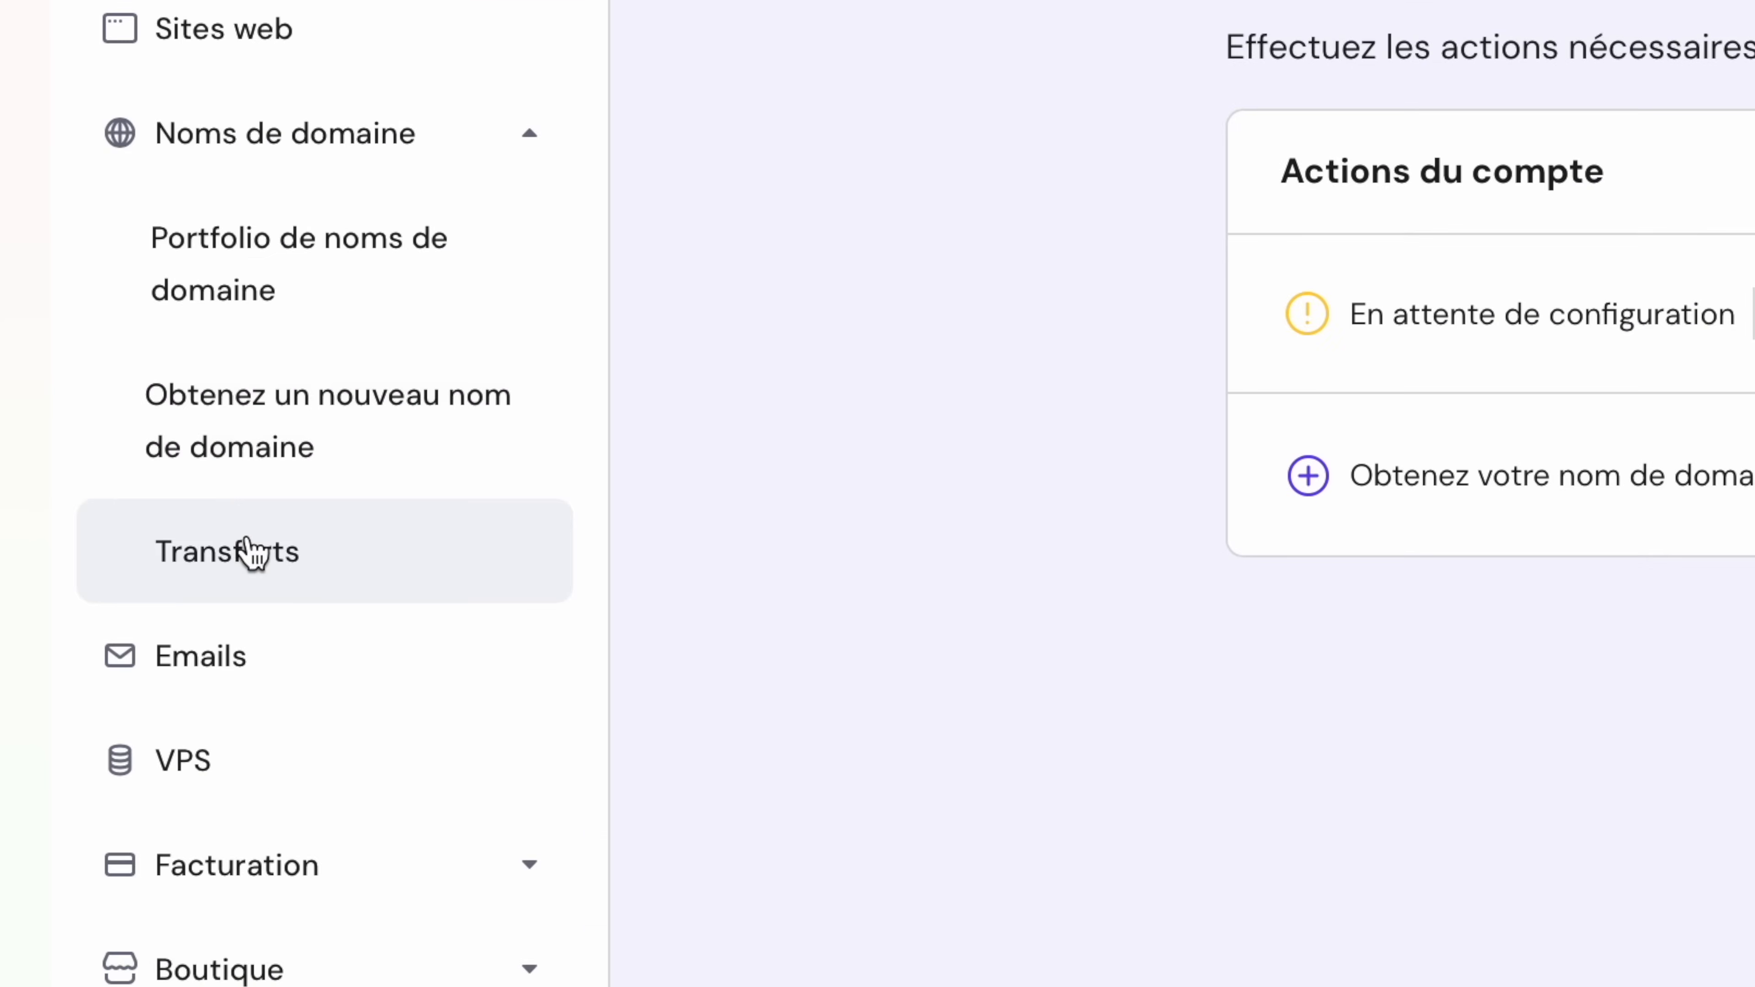
Generate AI domain name ideas from the description "super site qui parle de tech et de création vidéo" and show more suggestions.
{"action": "left_click", "coordinate": [252, 456]}
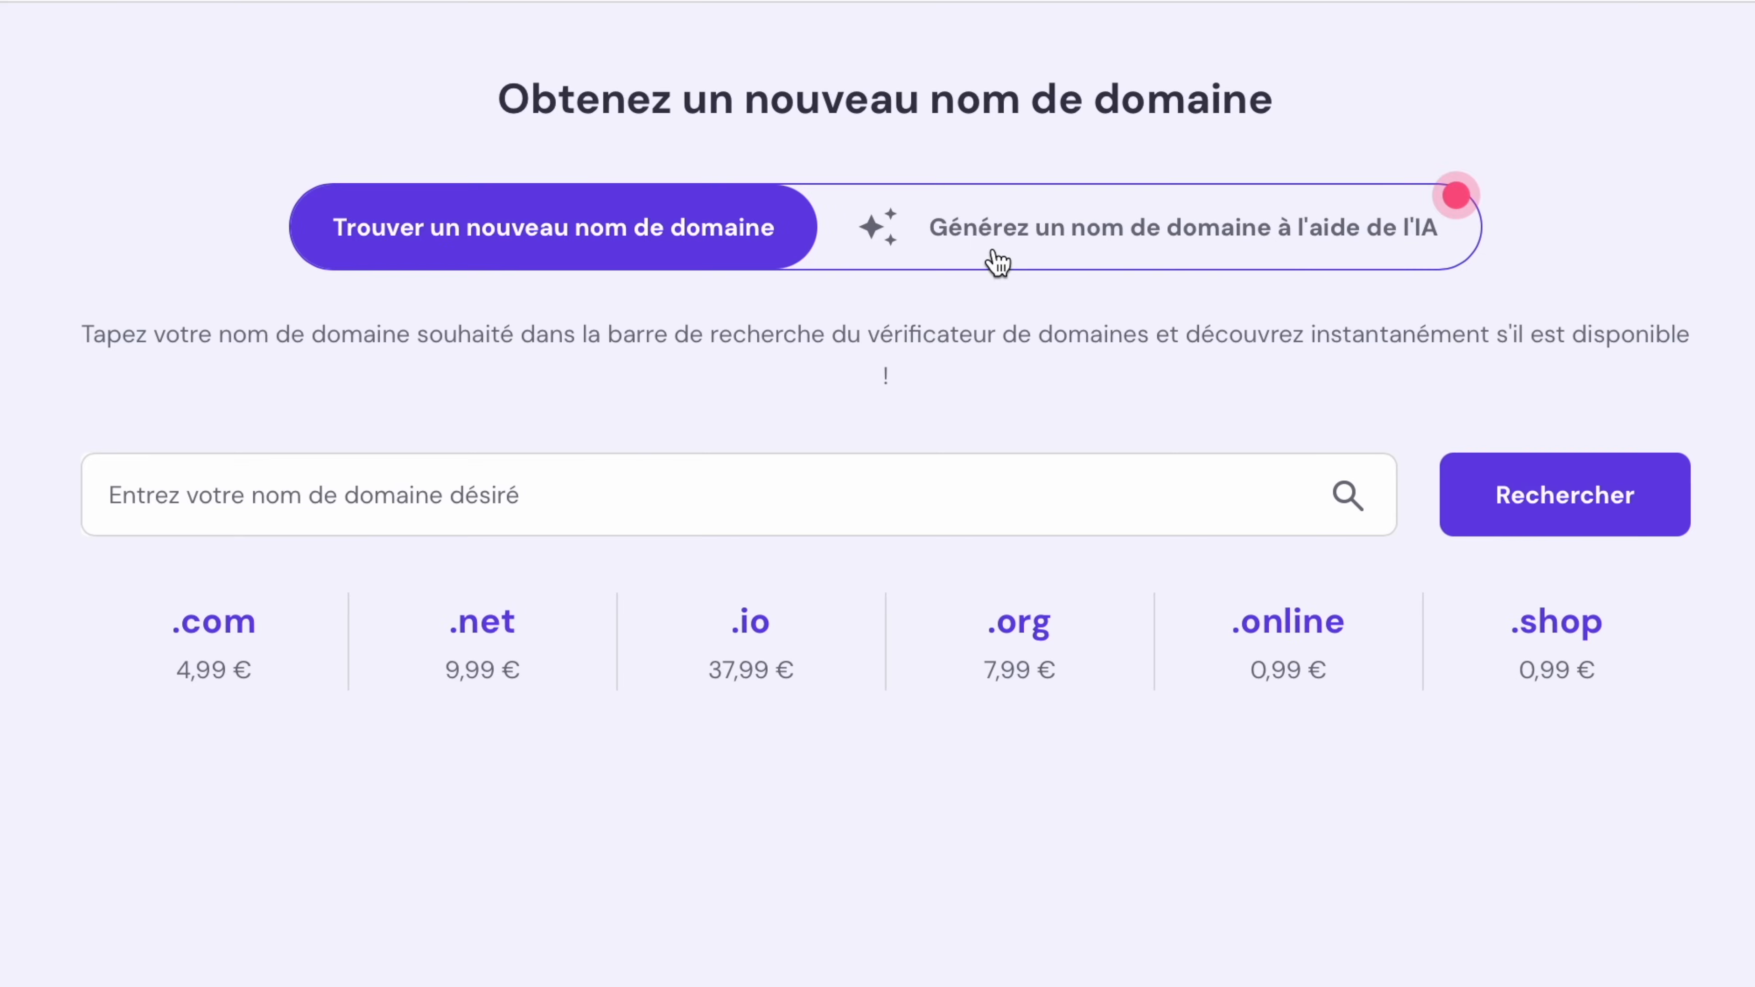
{"action": "left_click", "coordinate": [1010, 256]}
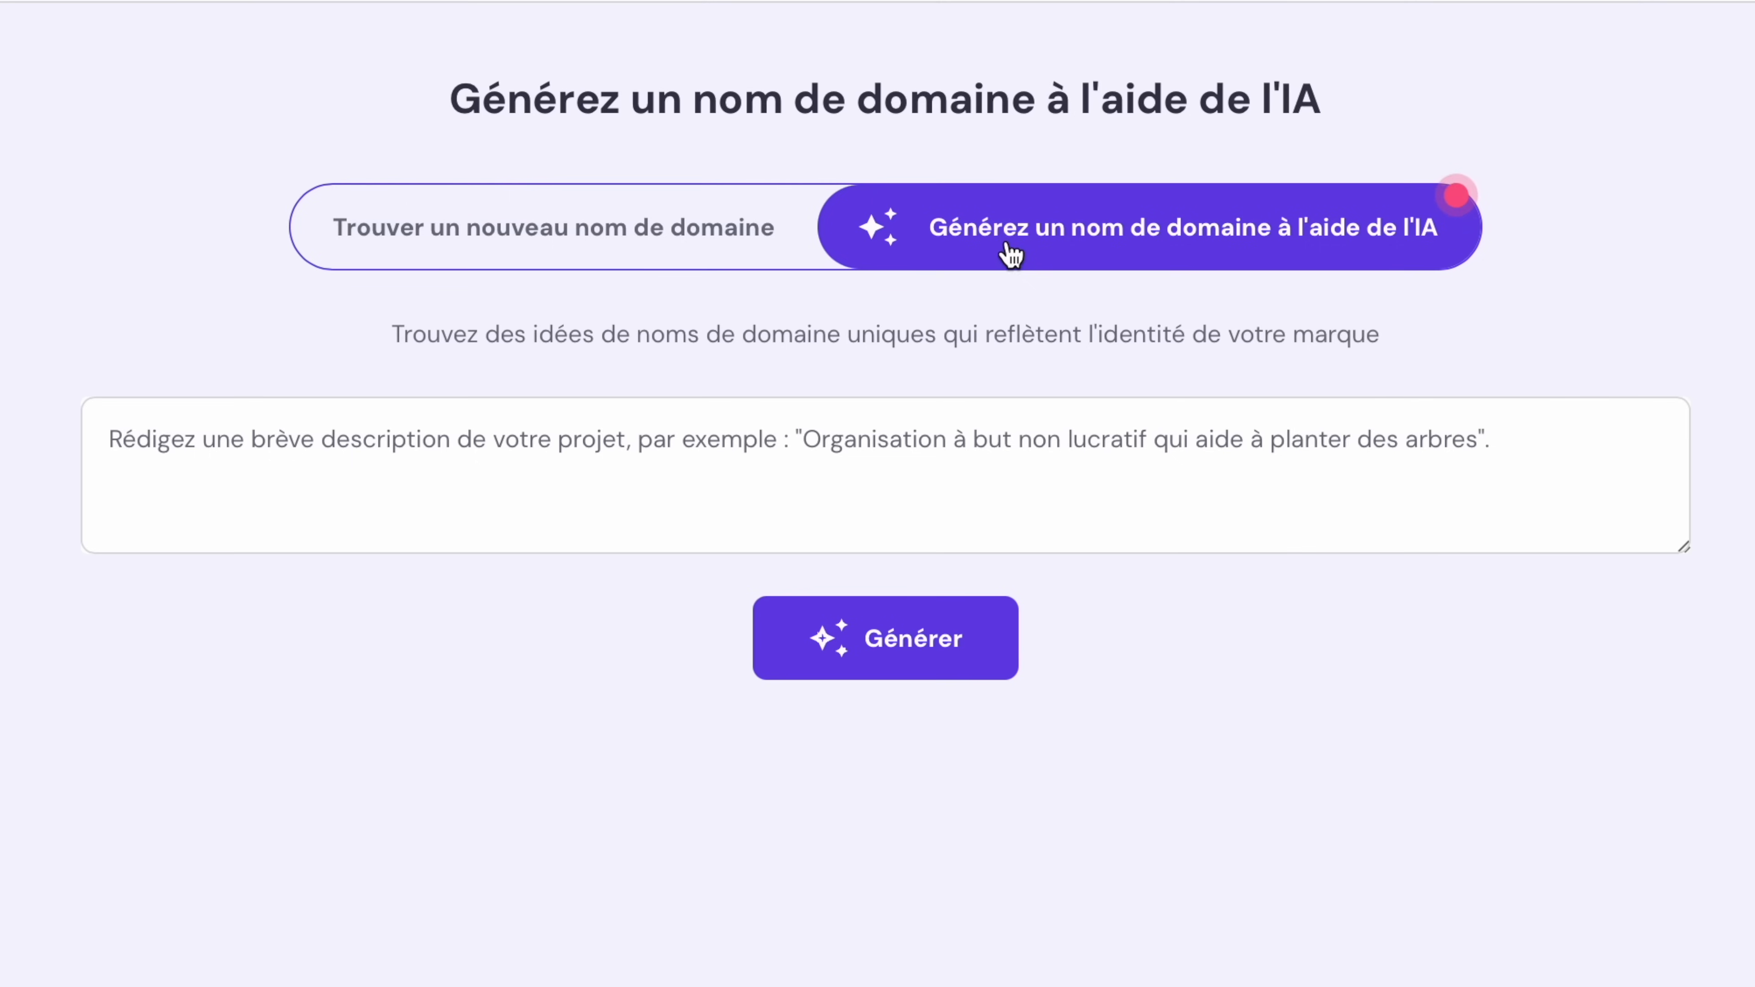
{"action": "left_click", "coordinate": [889, 453]}
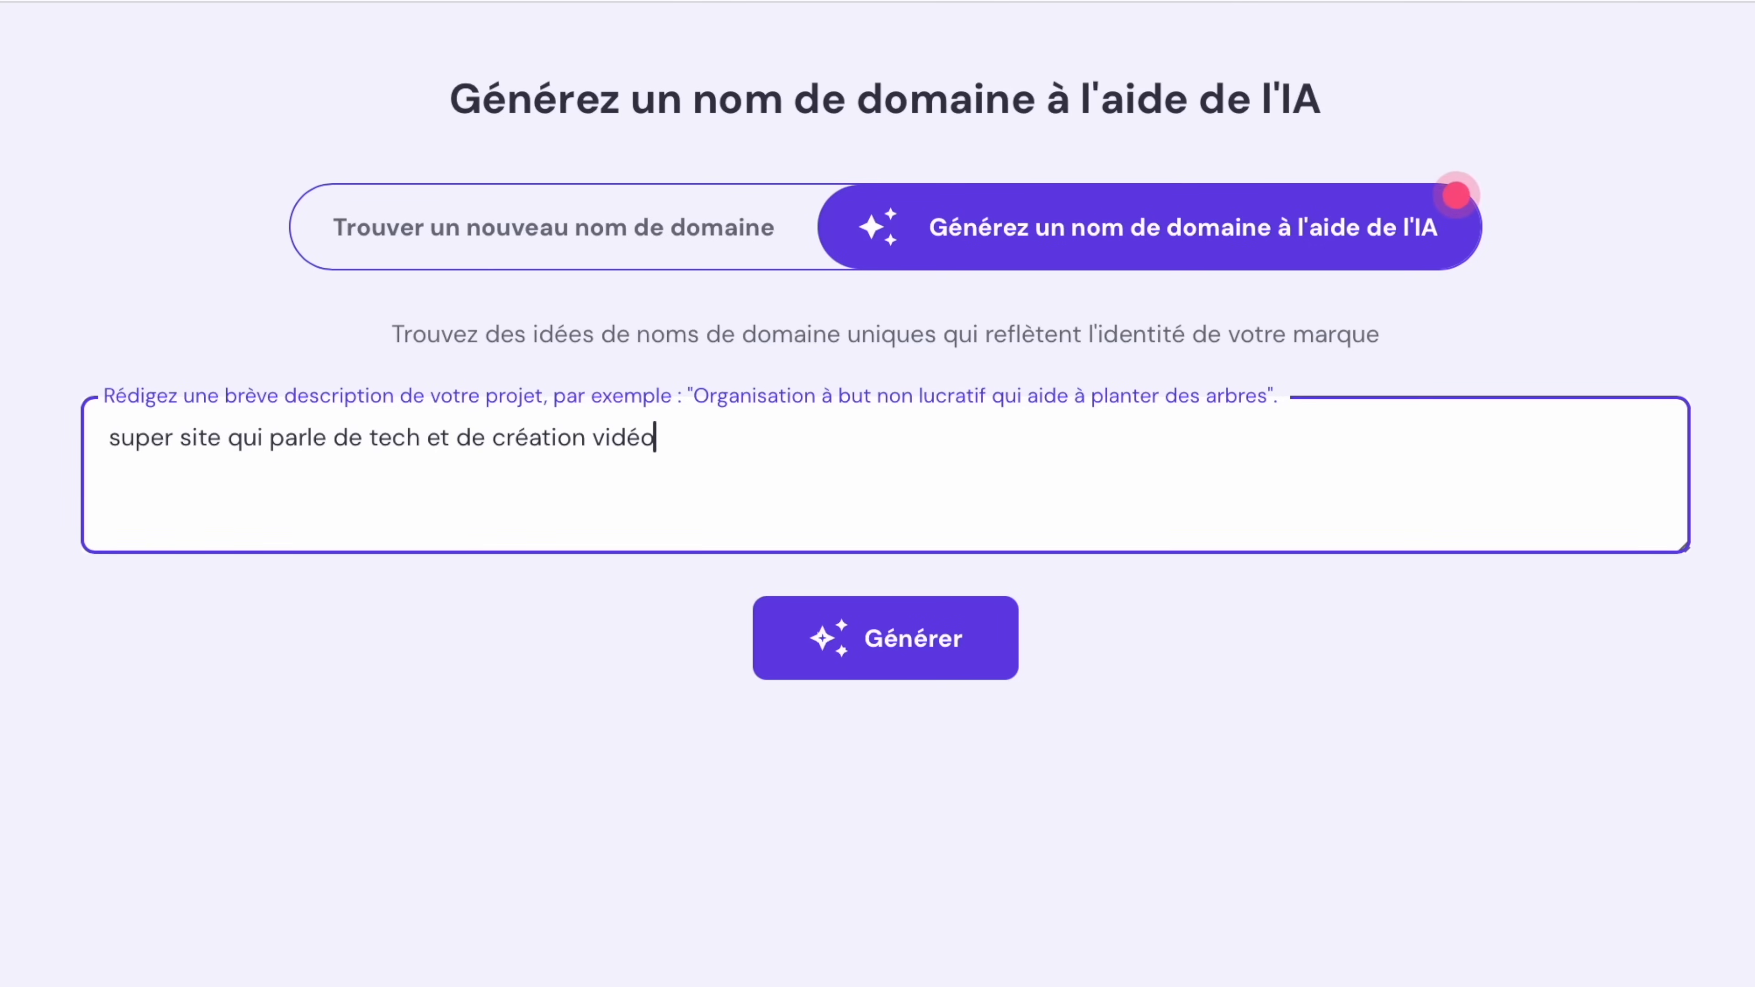
{"action": "left_click", "coordinate": [827, 653]}
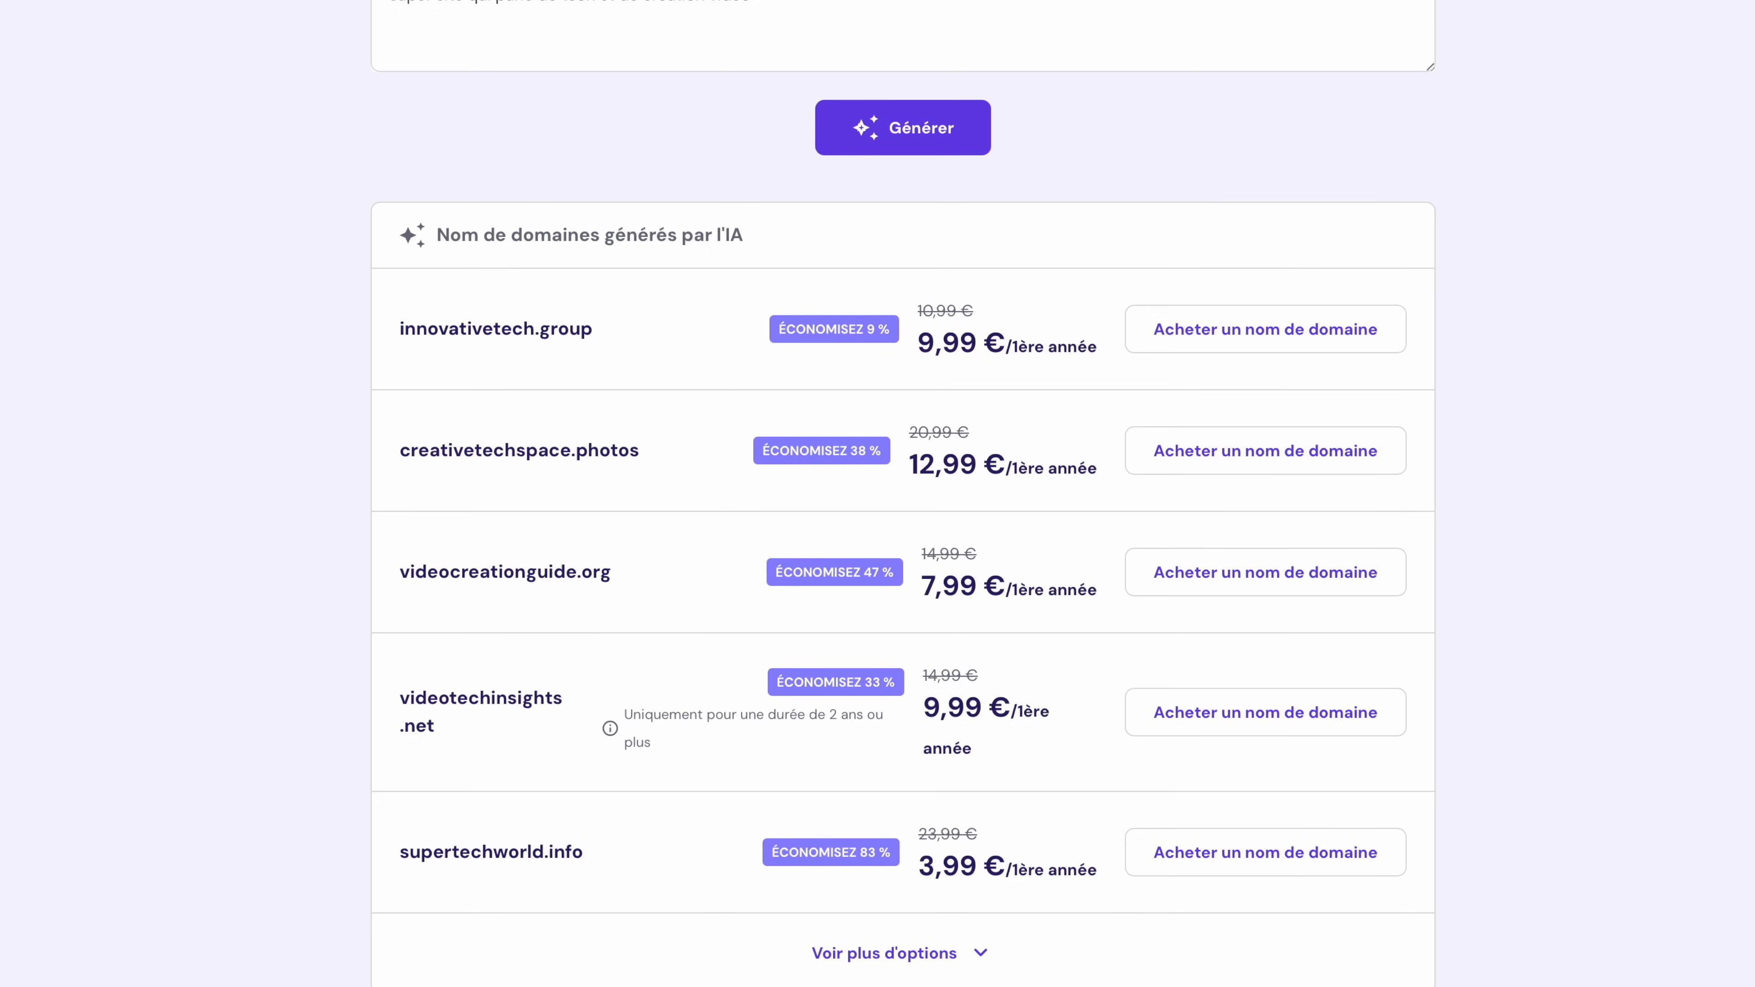
{"action": "left_click", "coordinate": [981, 958]}
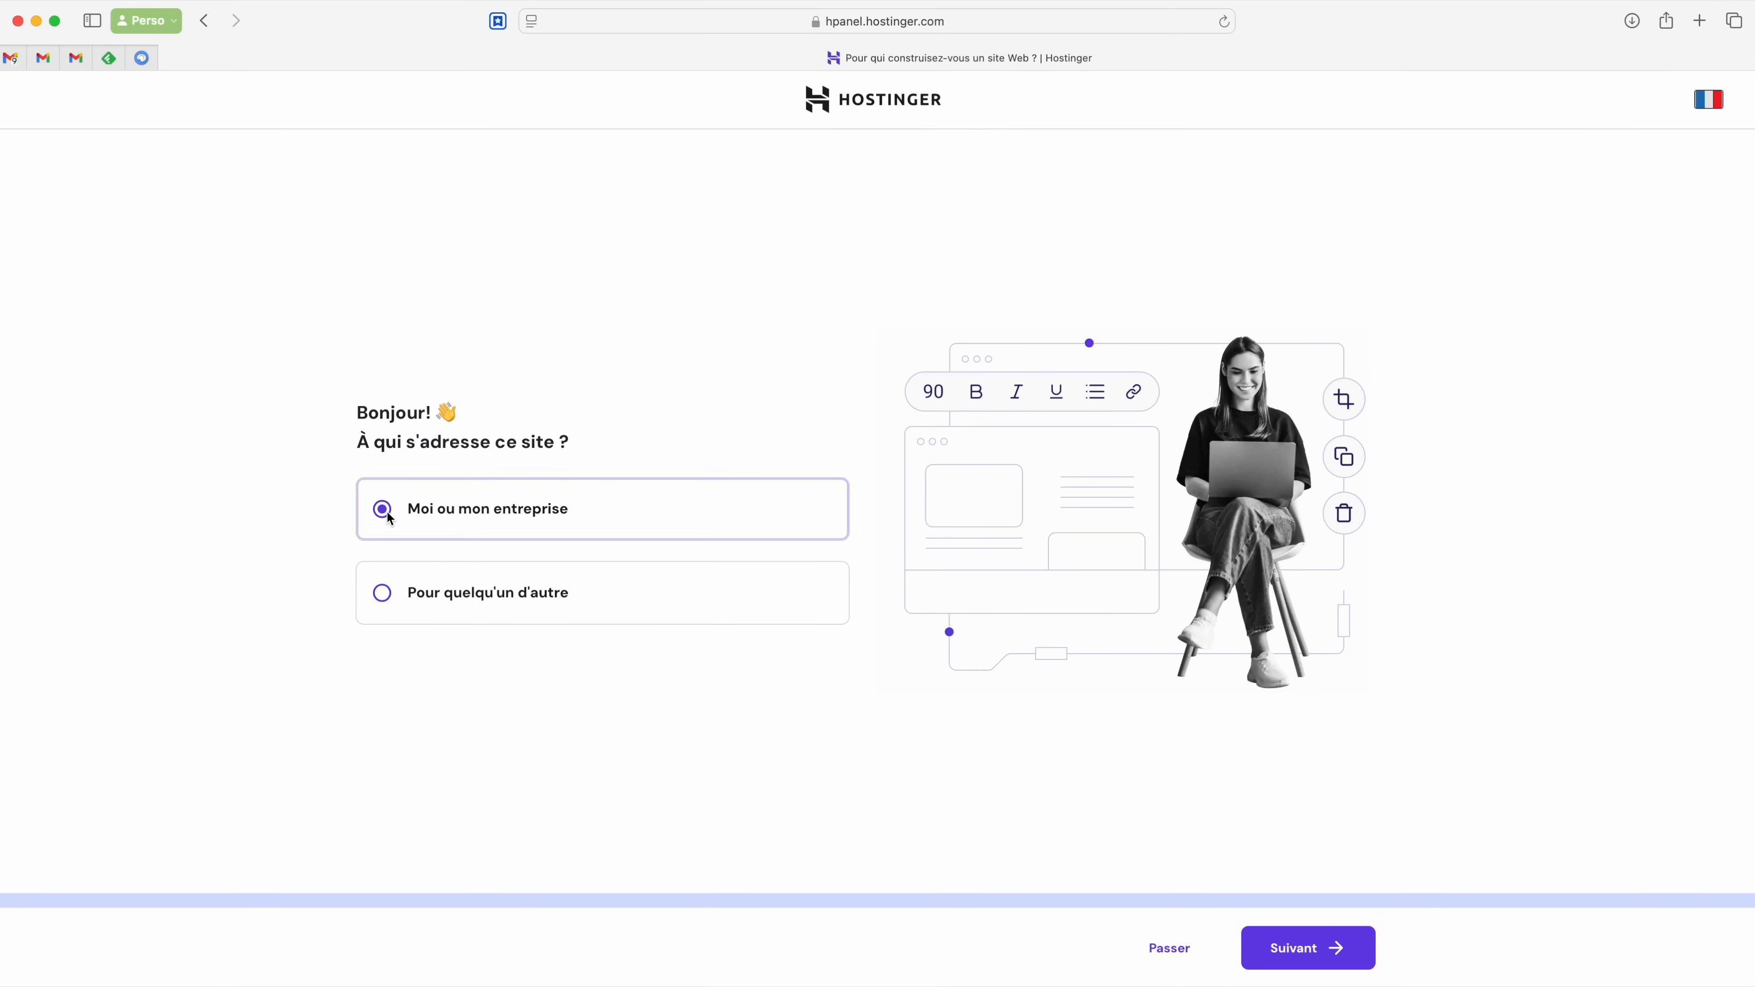
Set the new site as being for "Moi ou mon entreprise" and choose to create a website rather than migrate one.
{"action": "left_click", "coordinate": [381, 506]}
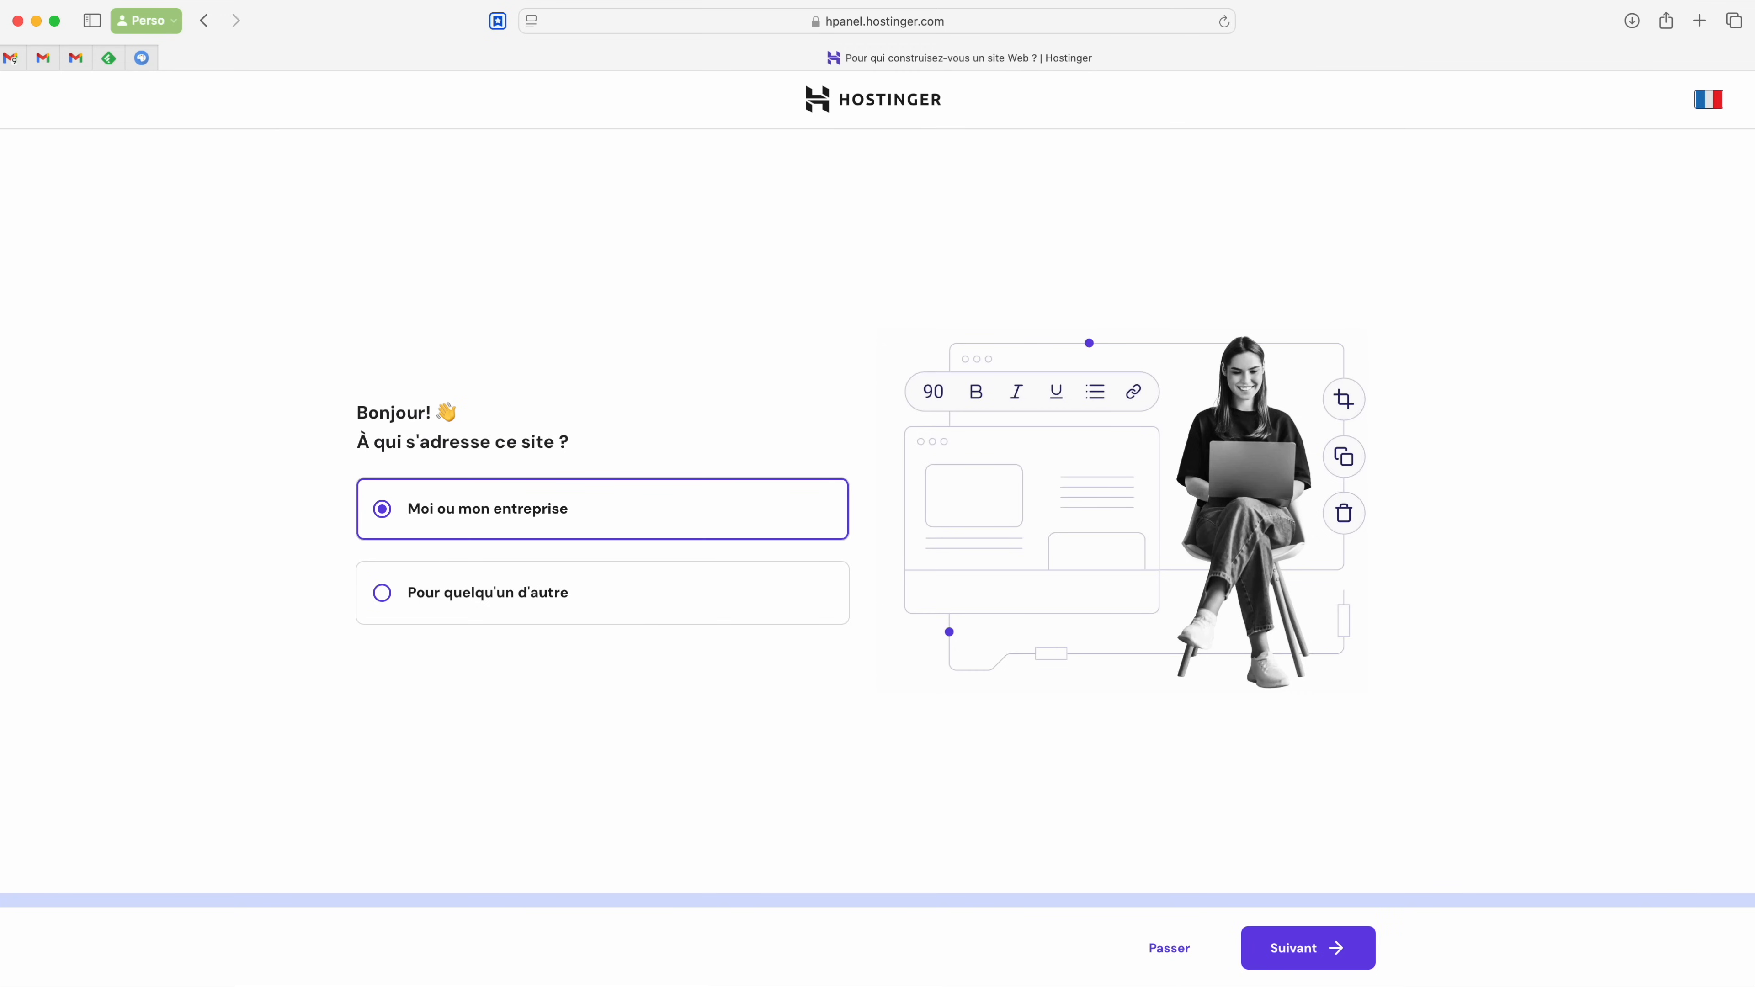
{"action": "left_click", "coordinate": [1325, 958]}
{"action": "left_click", "coordinate": [450, 450]}
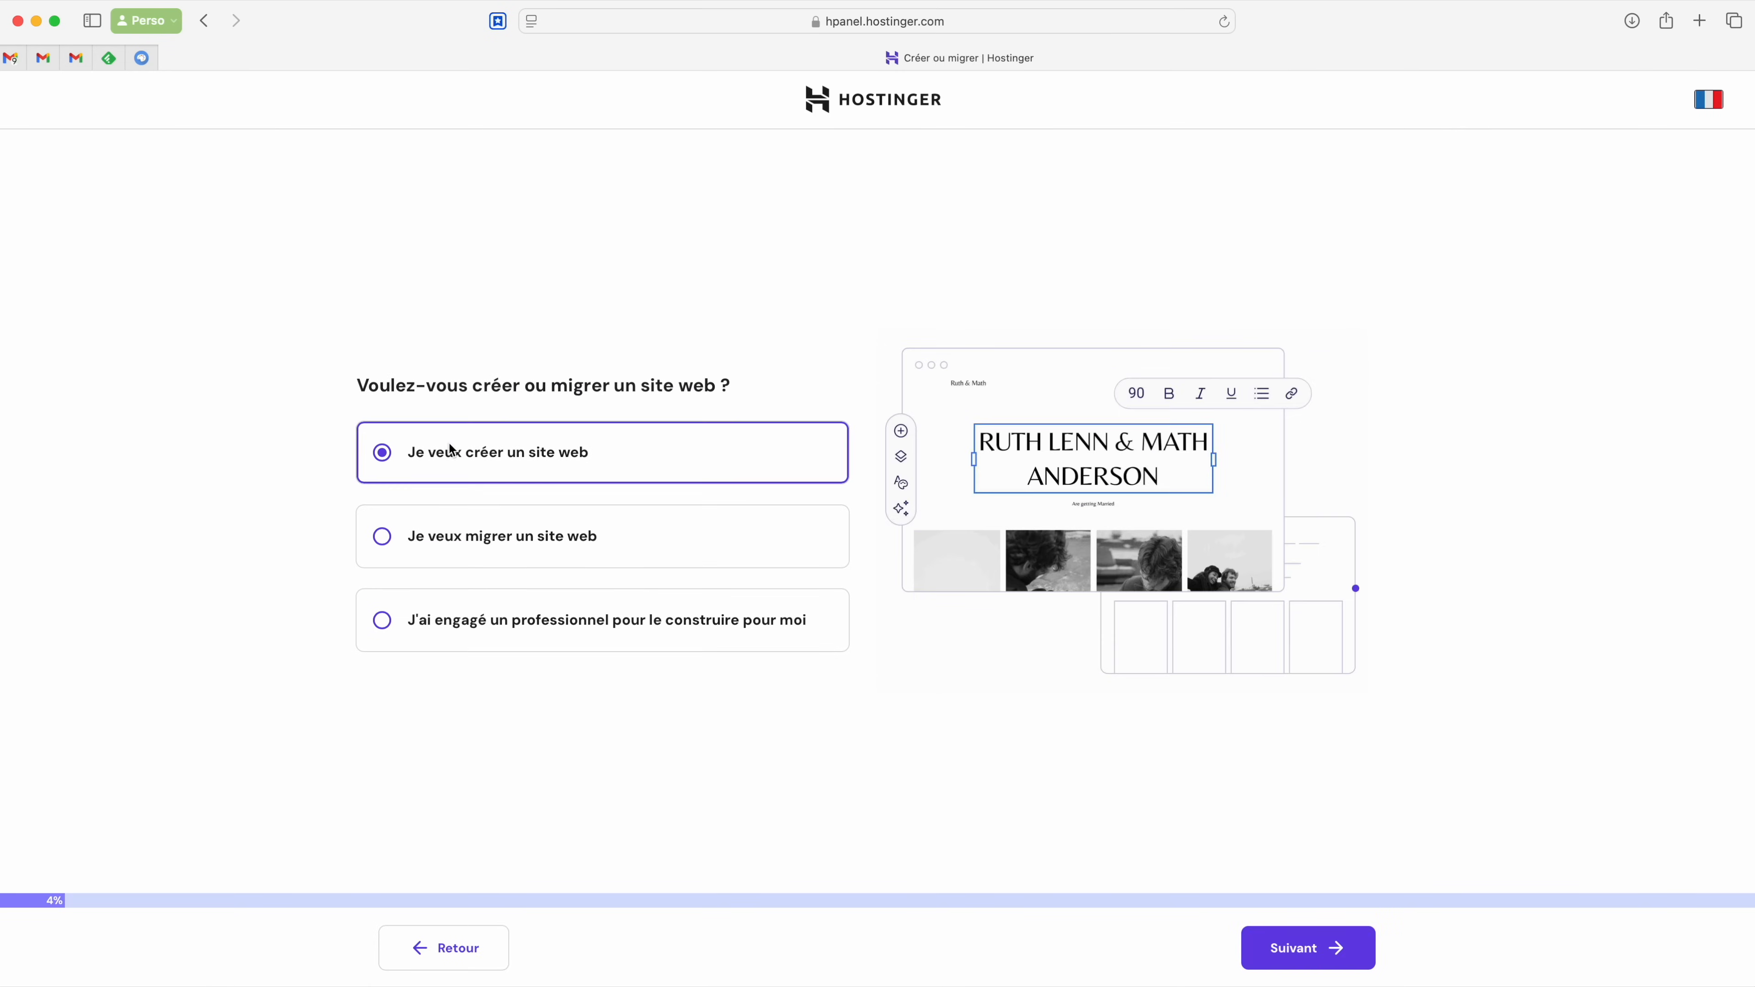
{"action": "left_click", "coordinate": [1359, 944]}
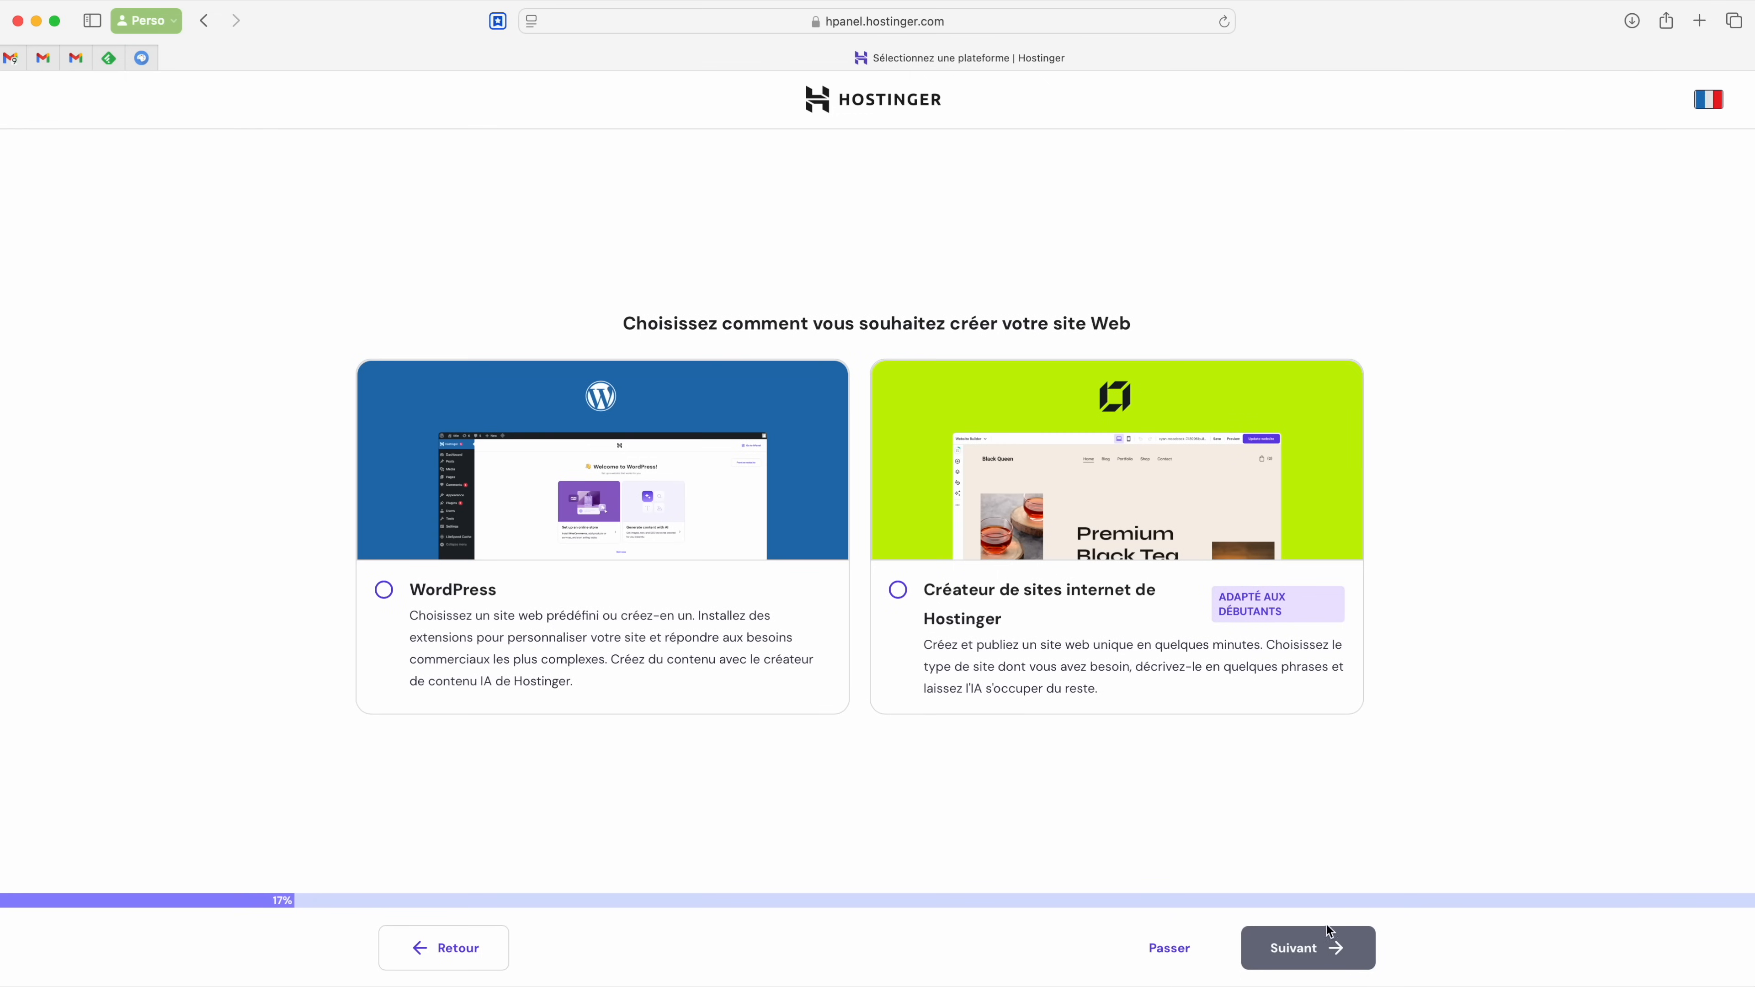
Choose the Créateur de sites internet de Hostinger as the platform and the owned domain frdprh.fr for the site.
{"action": "left_click", "coordinate": [1003, 591]}
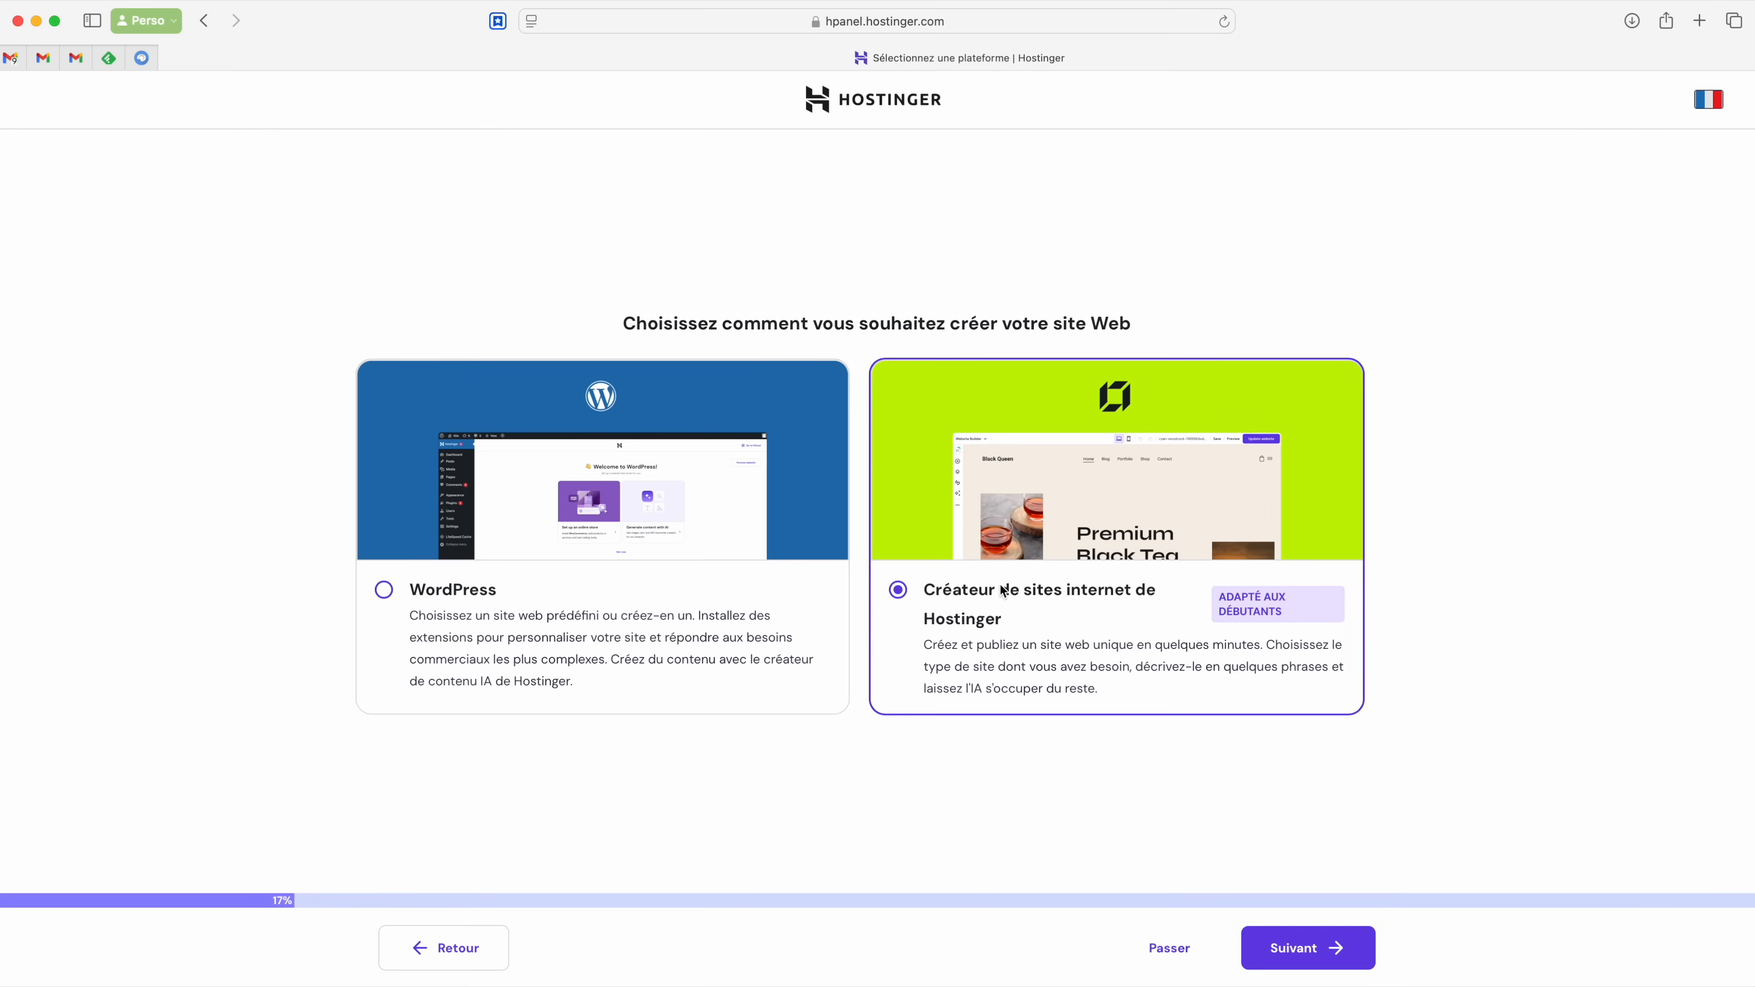
{"action": "left_click", "coordinate": [1321, 959]}
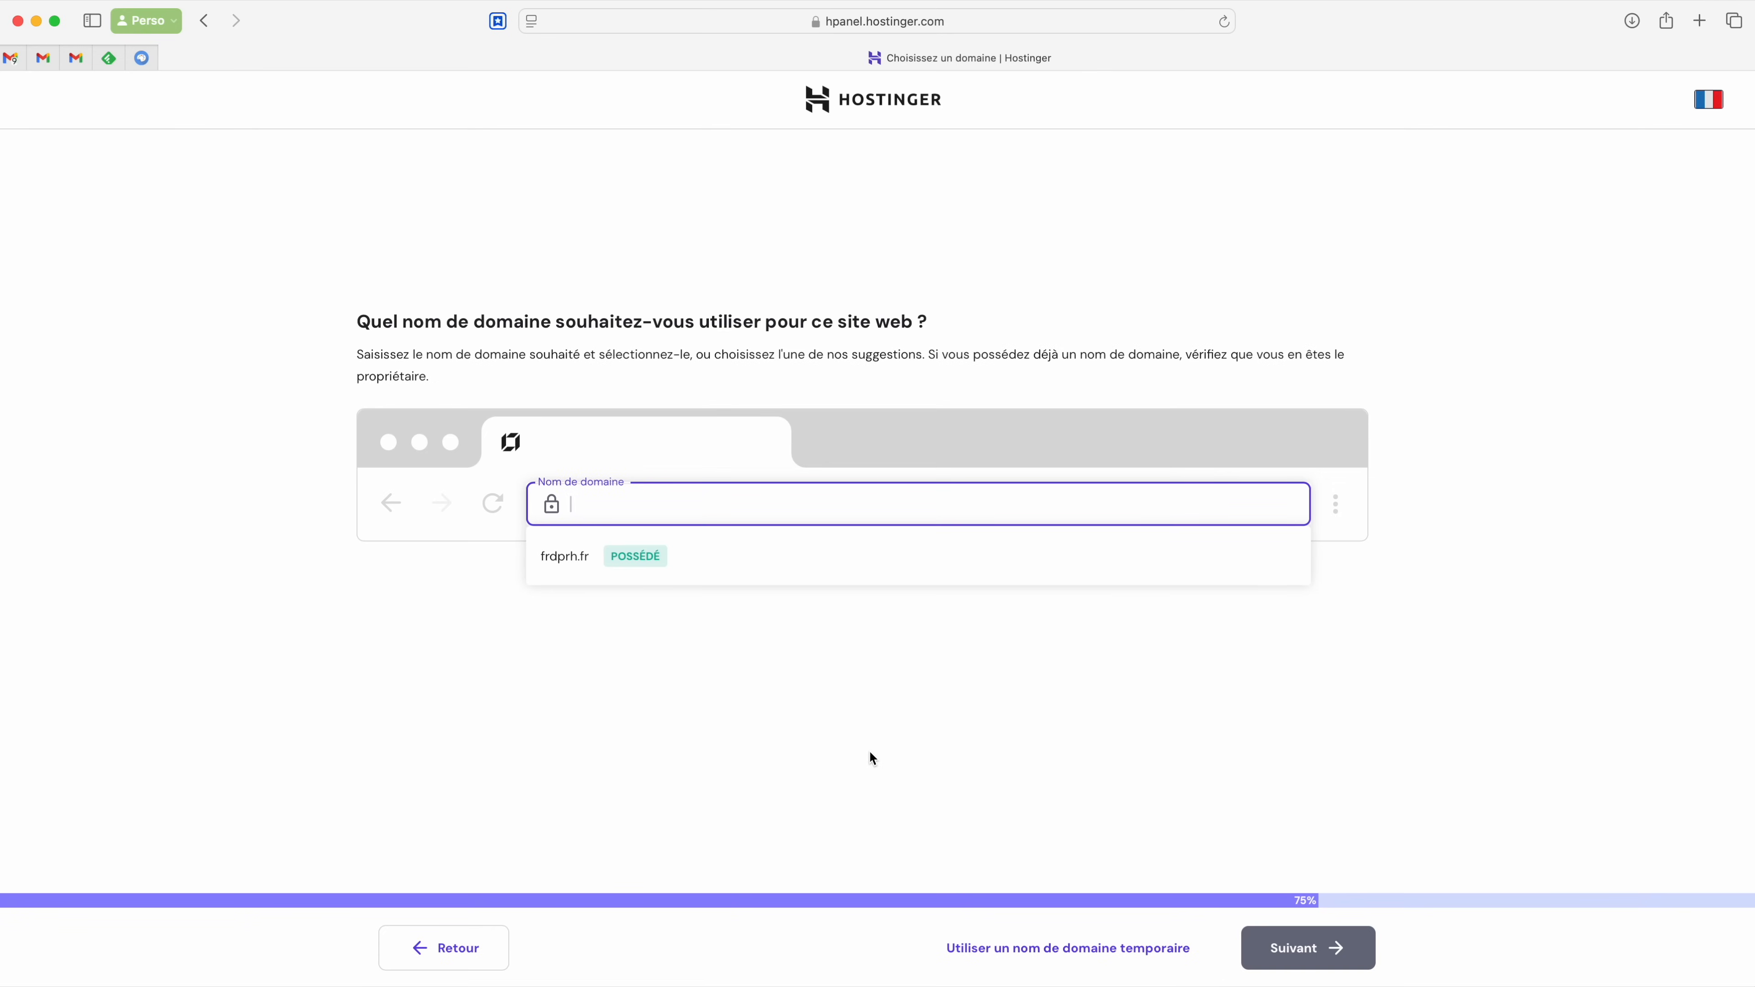
{"action": "left_click", "coordinate": [610, 559]}
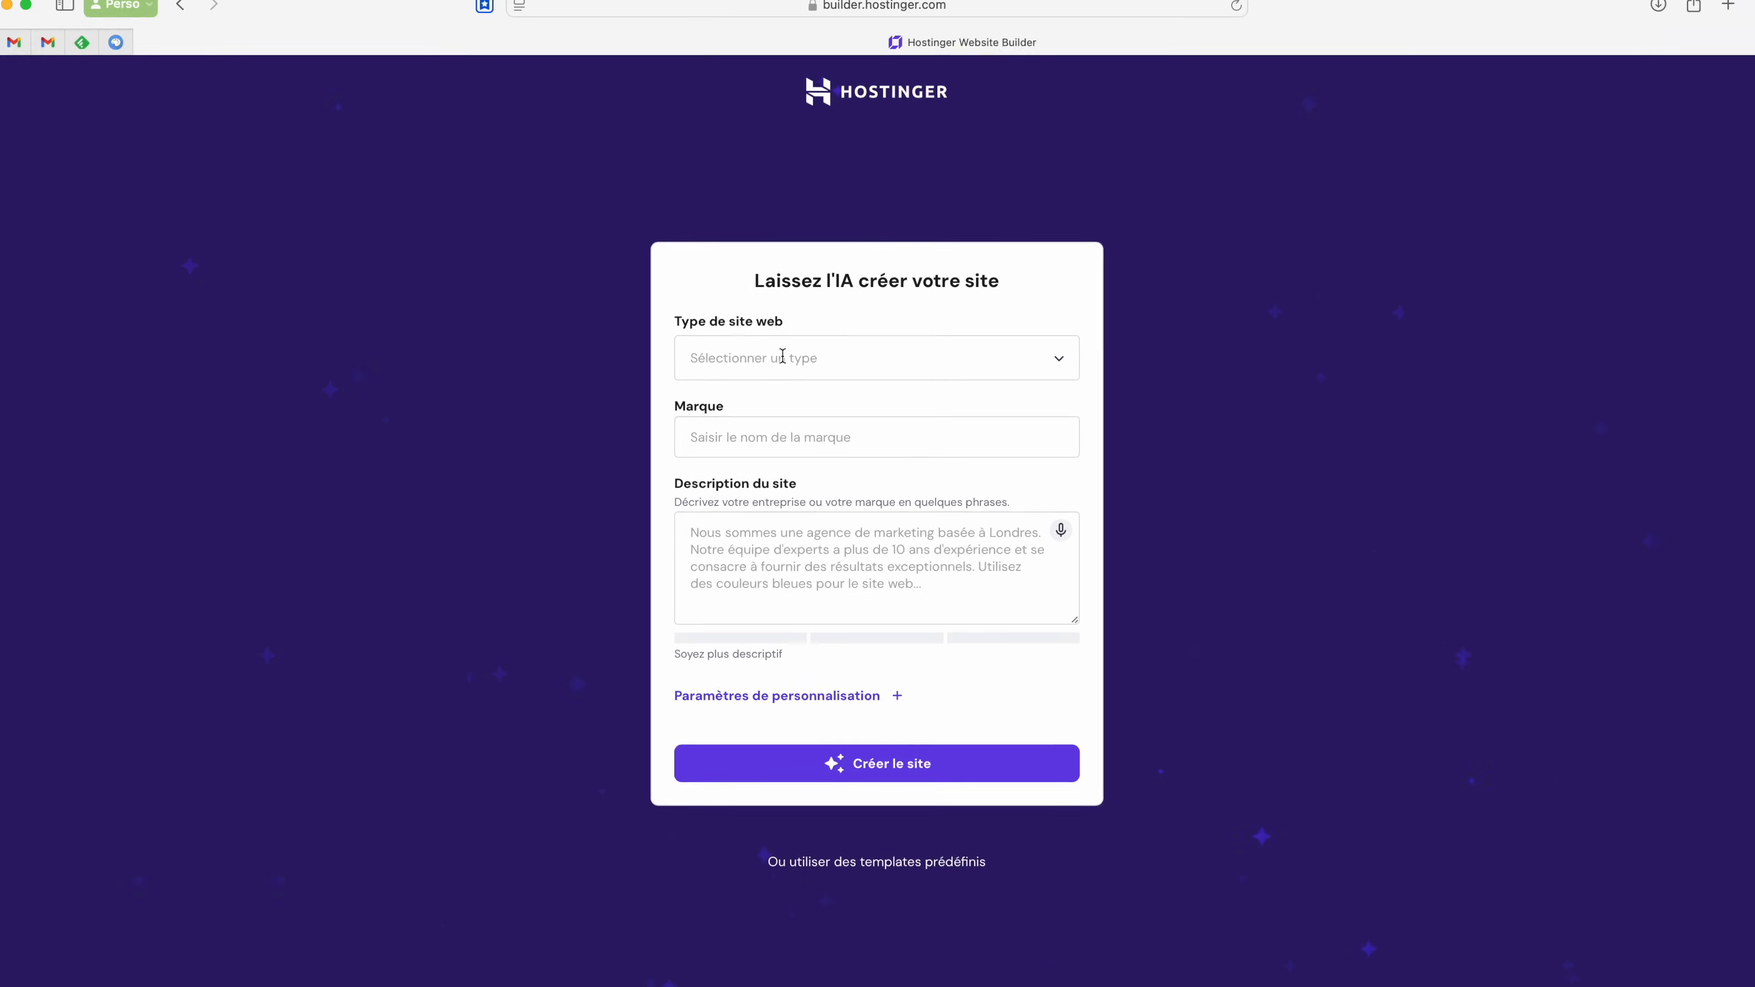
Fill in the AI site form with type Portfolio, brand FRED and a description of a tech YouTuber presenting work and offering downloadable resources.
{"action": "left_click", "coordinate": [786, 366]}
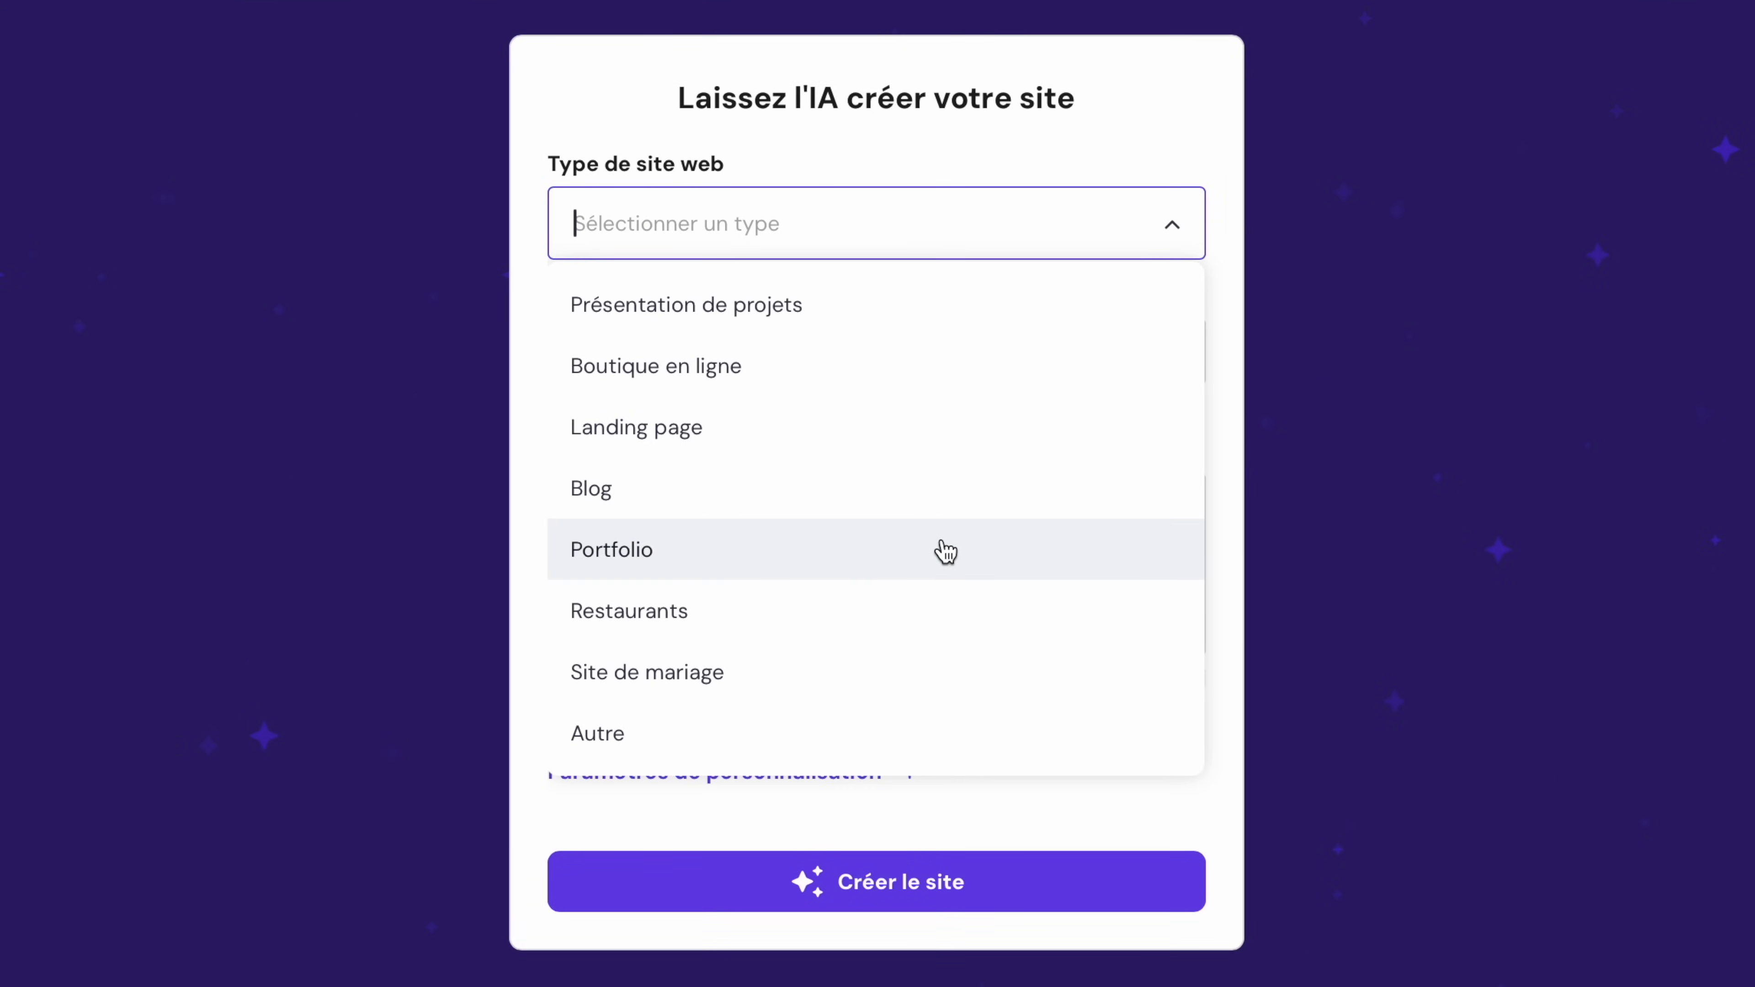
{"action": "left_click", "coordinate": [946, 550]}
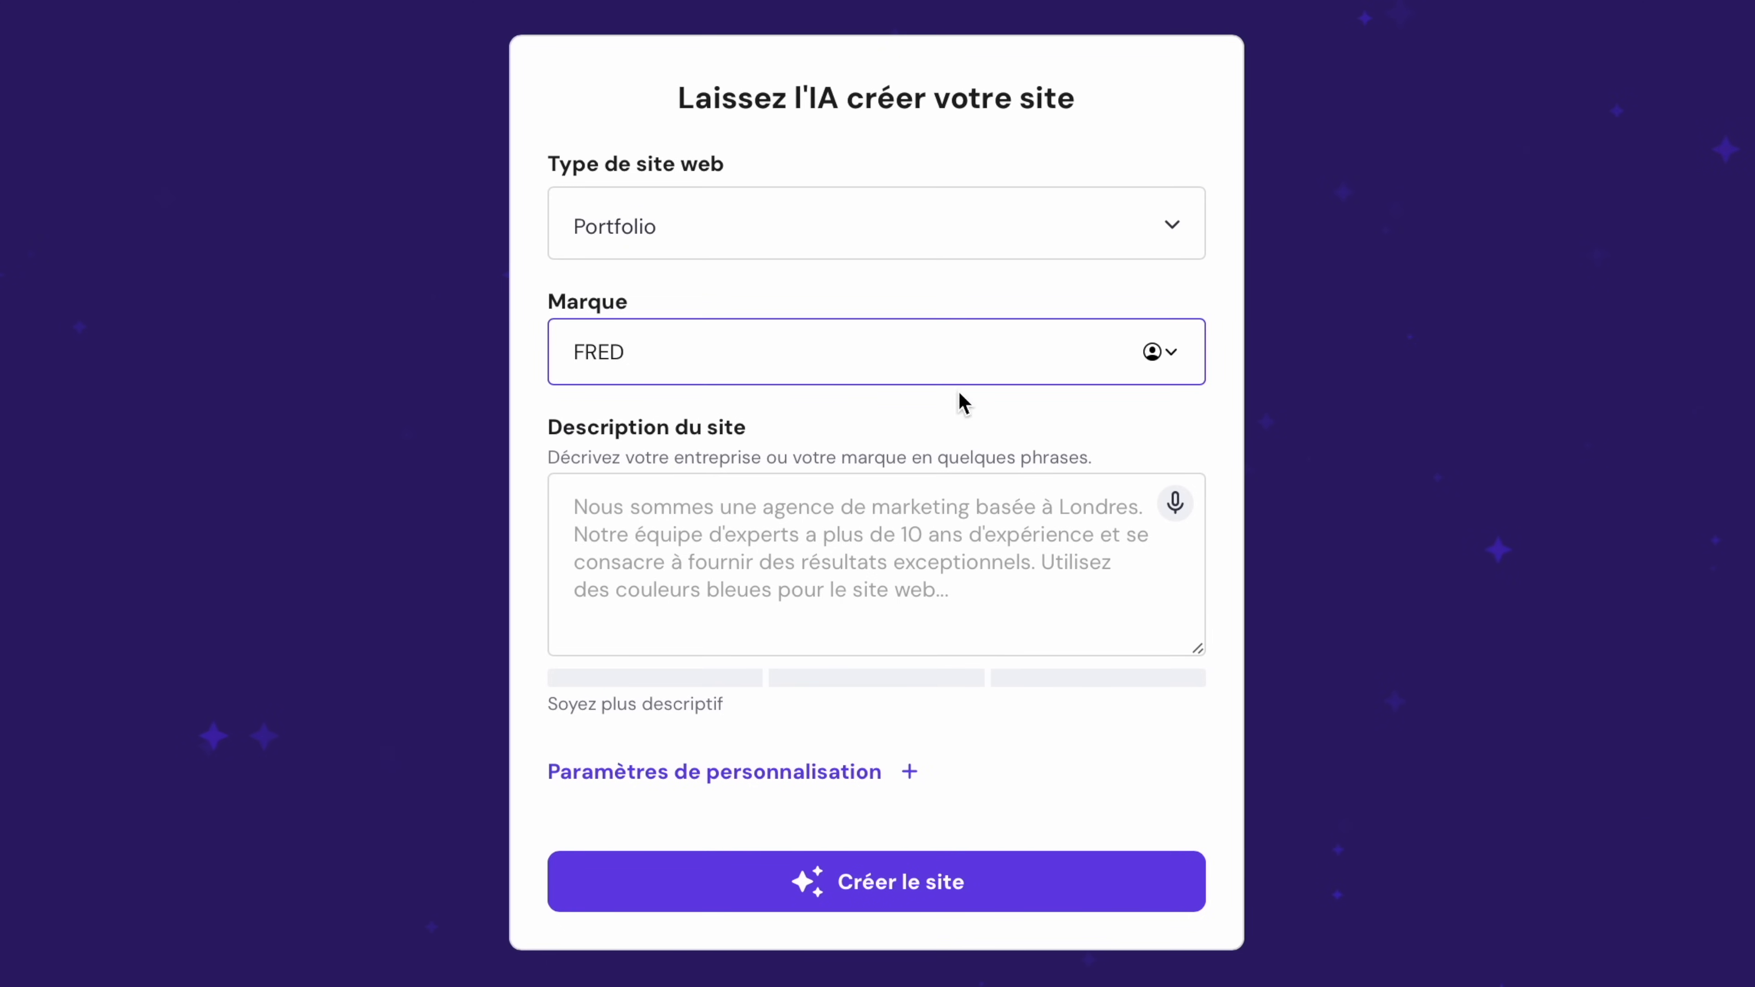
{"action": "left_click", "coordinate": [1058, 571]}
{"action": "type", "text": "Je suis un"}
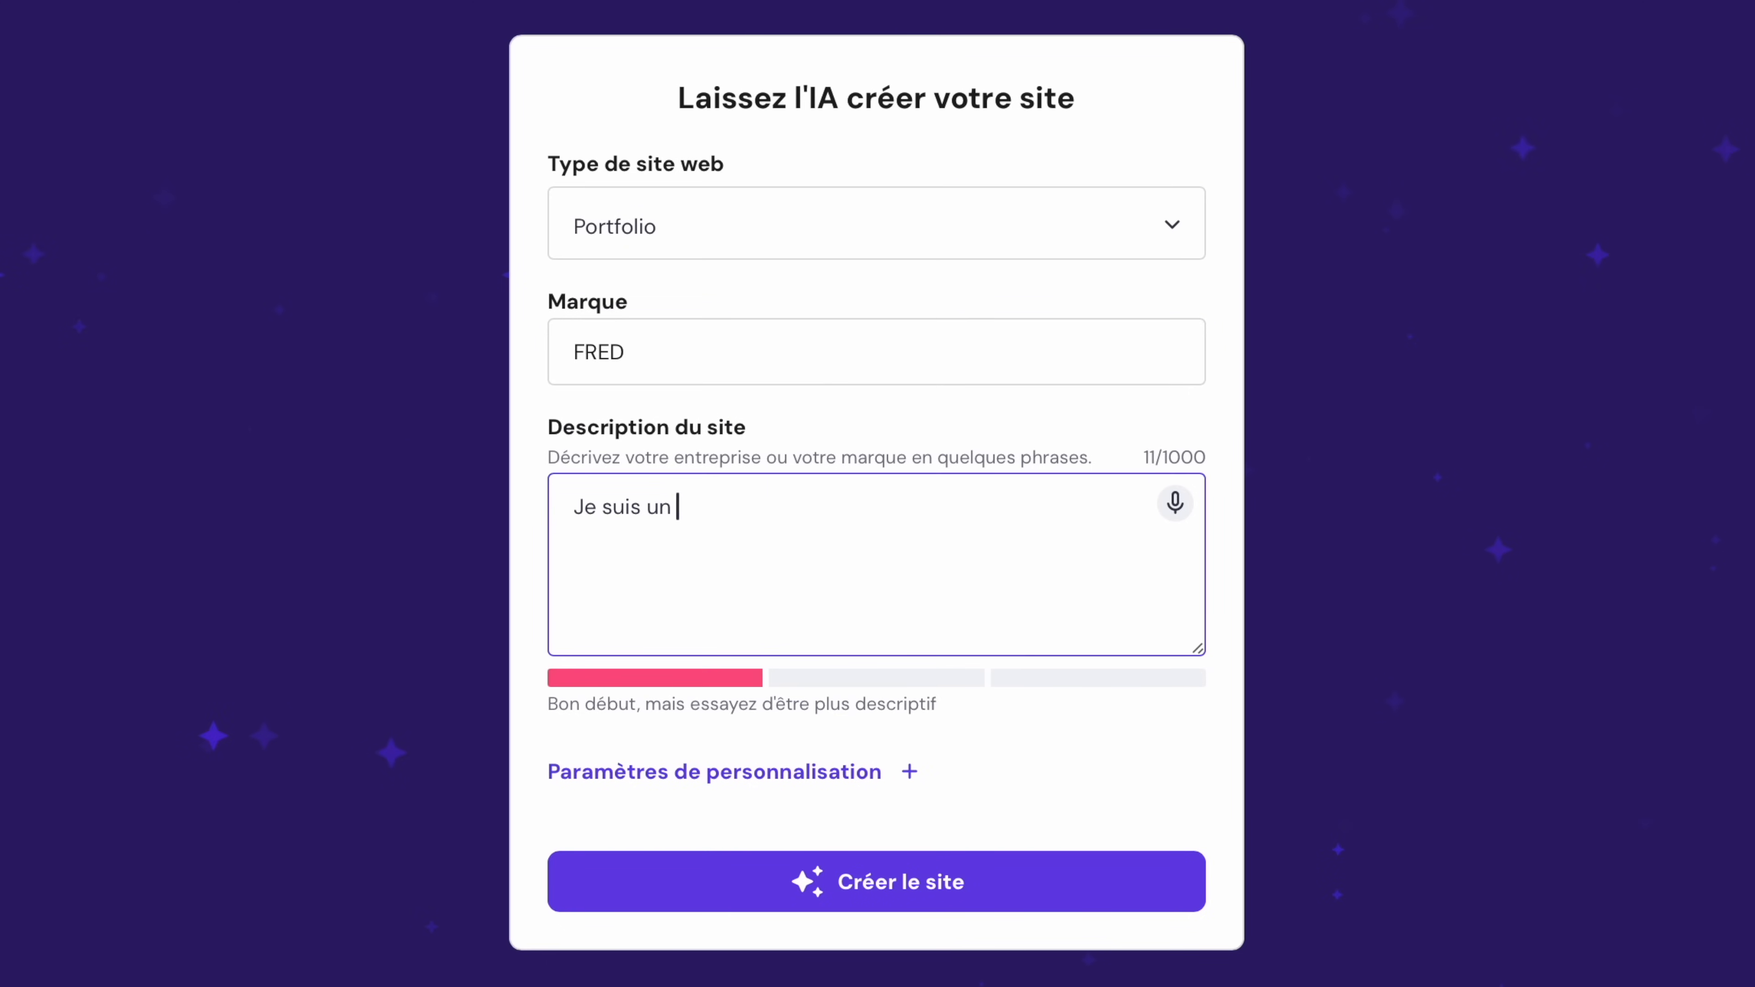
{"action": "type", "text": " Youtubeur tech et j'ai e"}
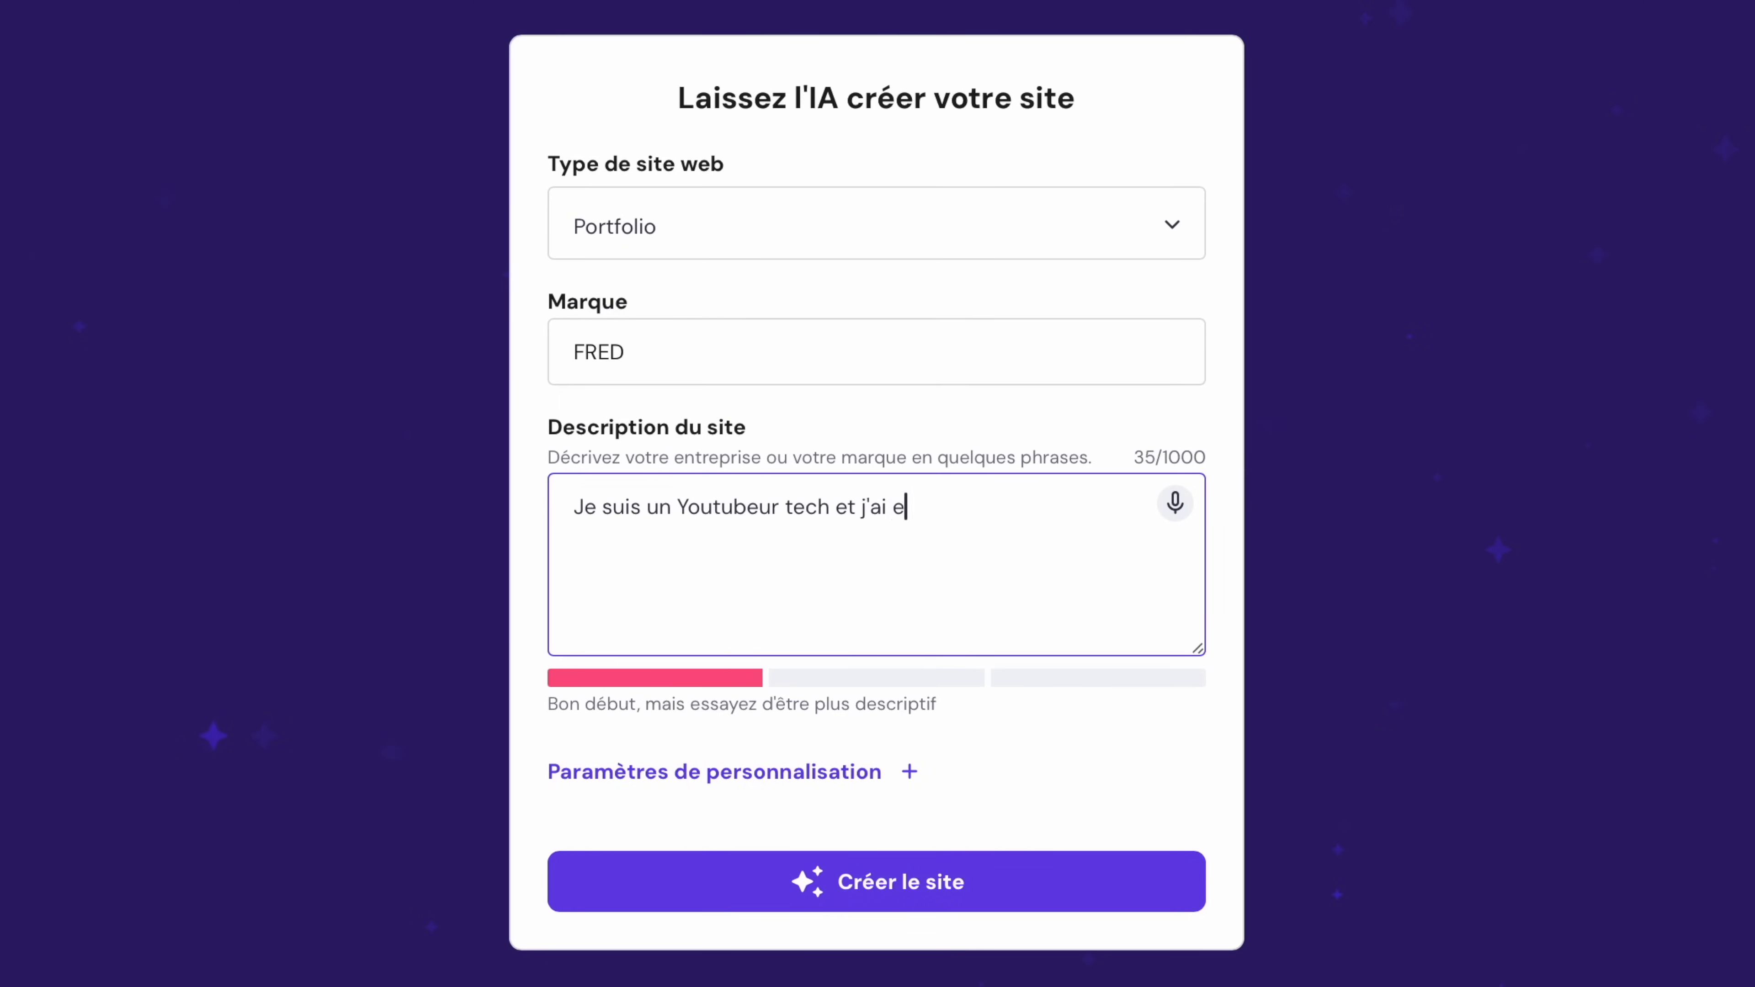
{"action": "type", "text": "nvie de présenter mon travail et de proposer des ressources au"}
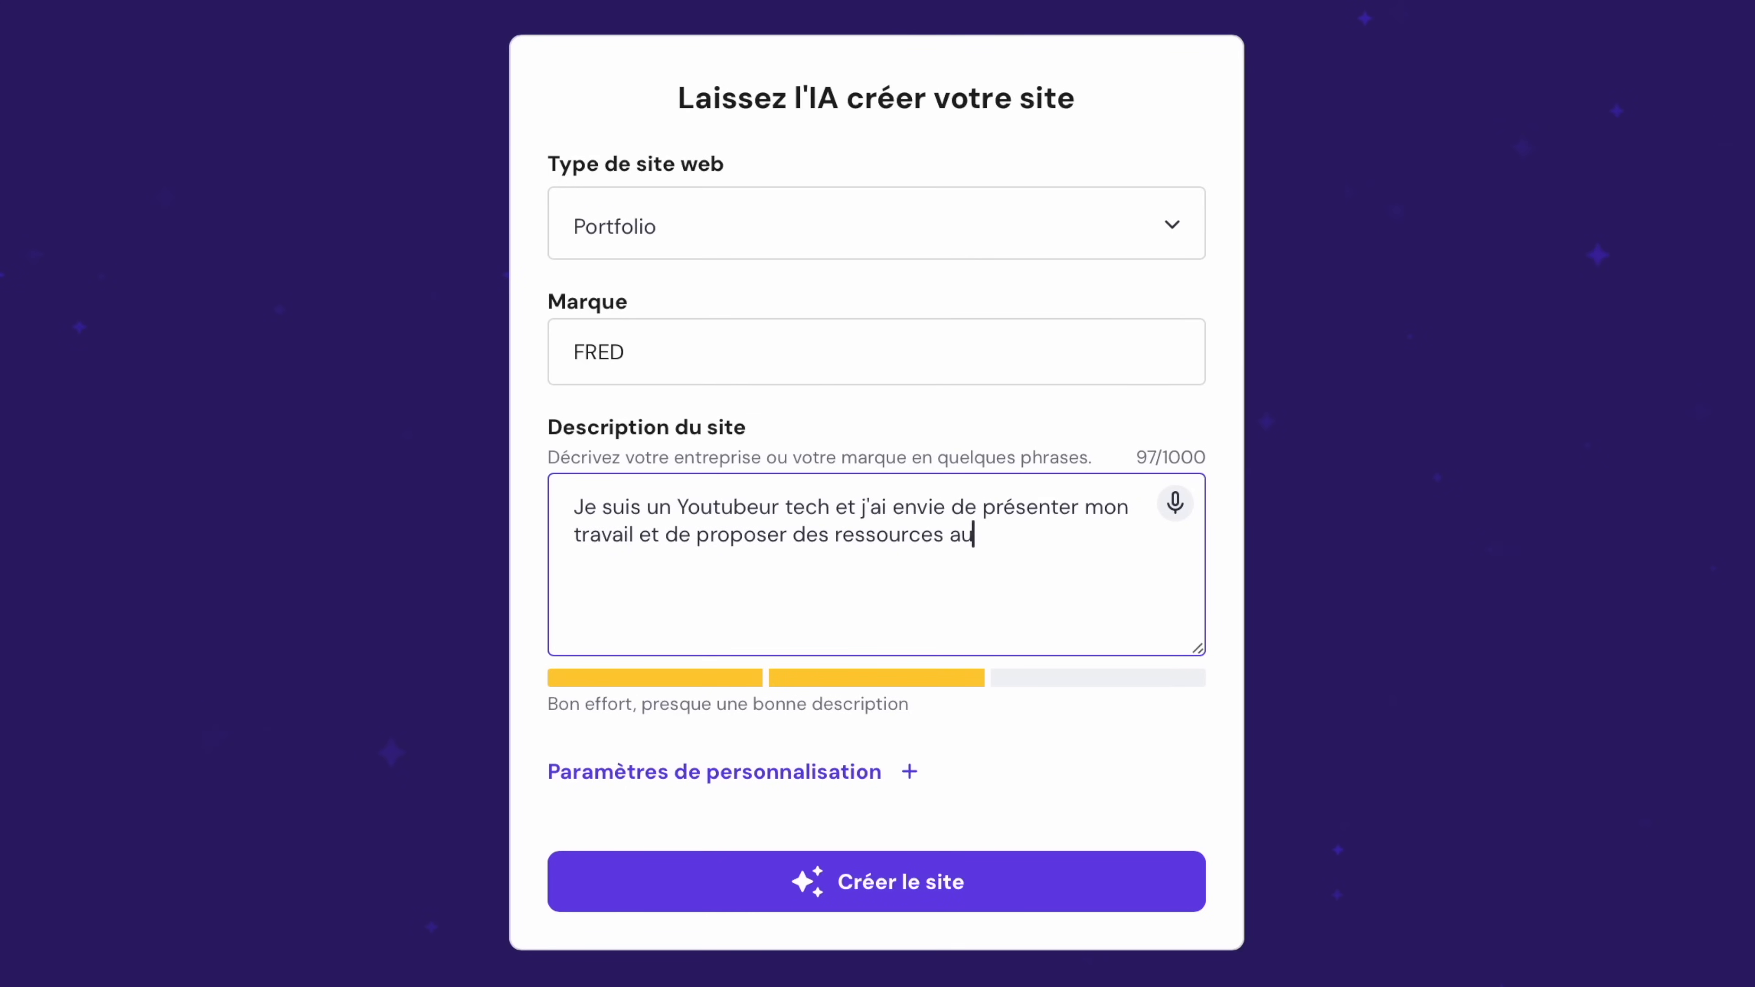
{"action": "type", "text": "poiu"}
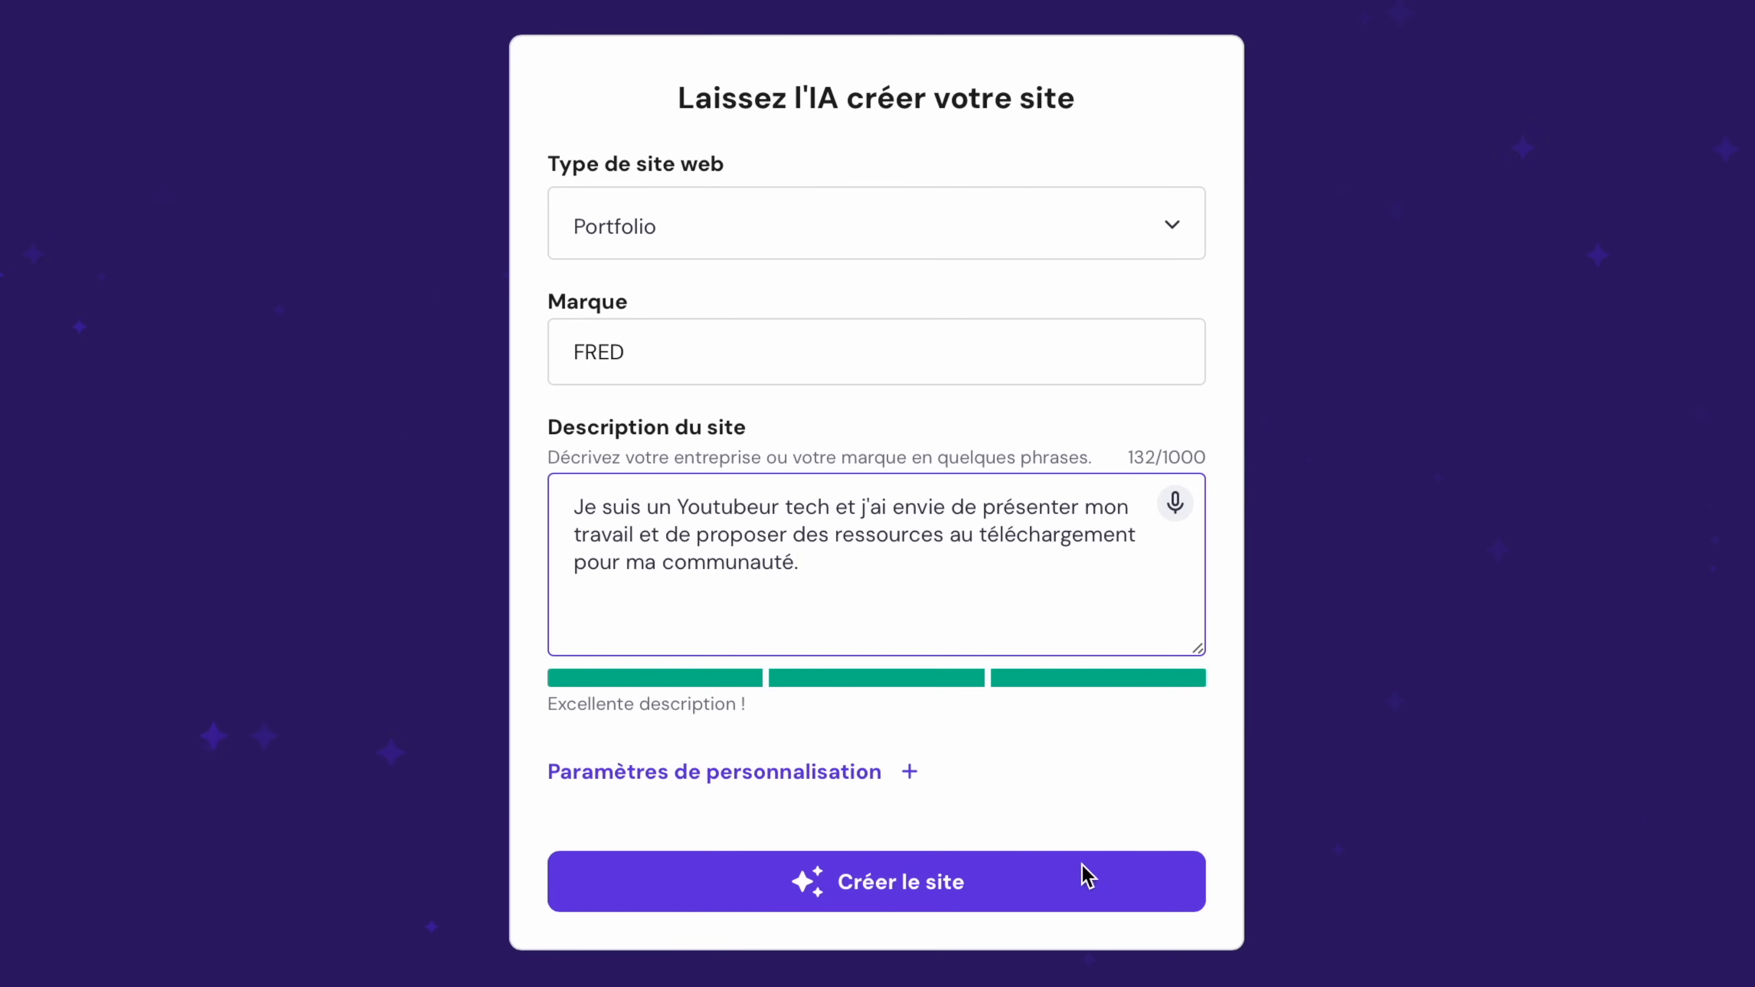
Customize the site's colours with an own palette using the blue accent #45aed4, and create the site.
{"action": "left_click", "coordinate": [920, 764]}
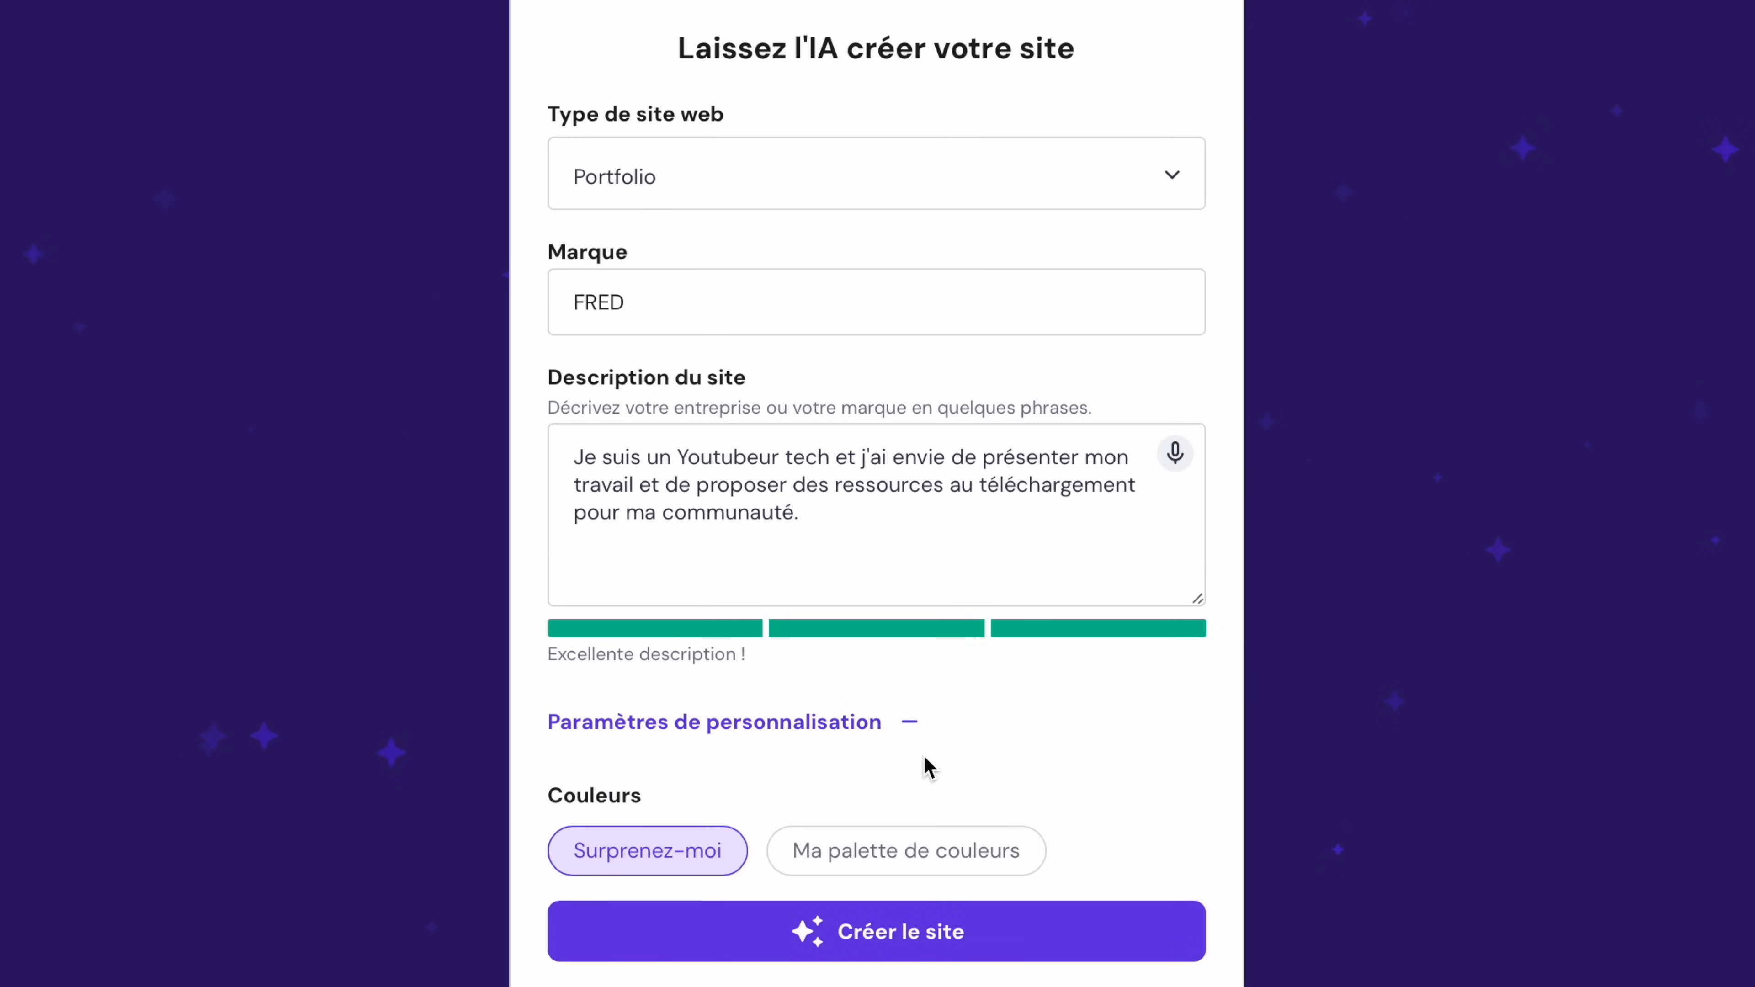
{"action": "left_click", "coordinate": [875, 869]}
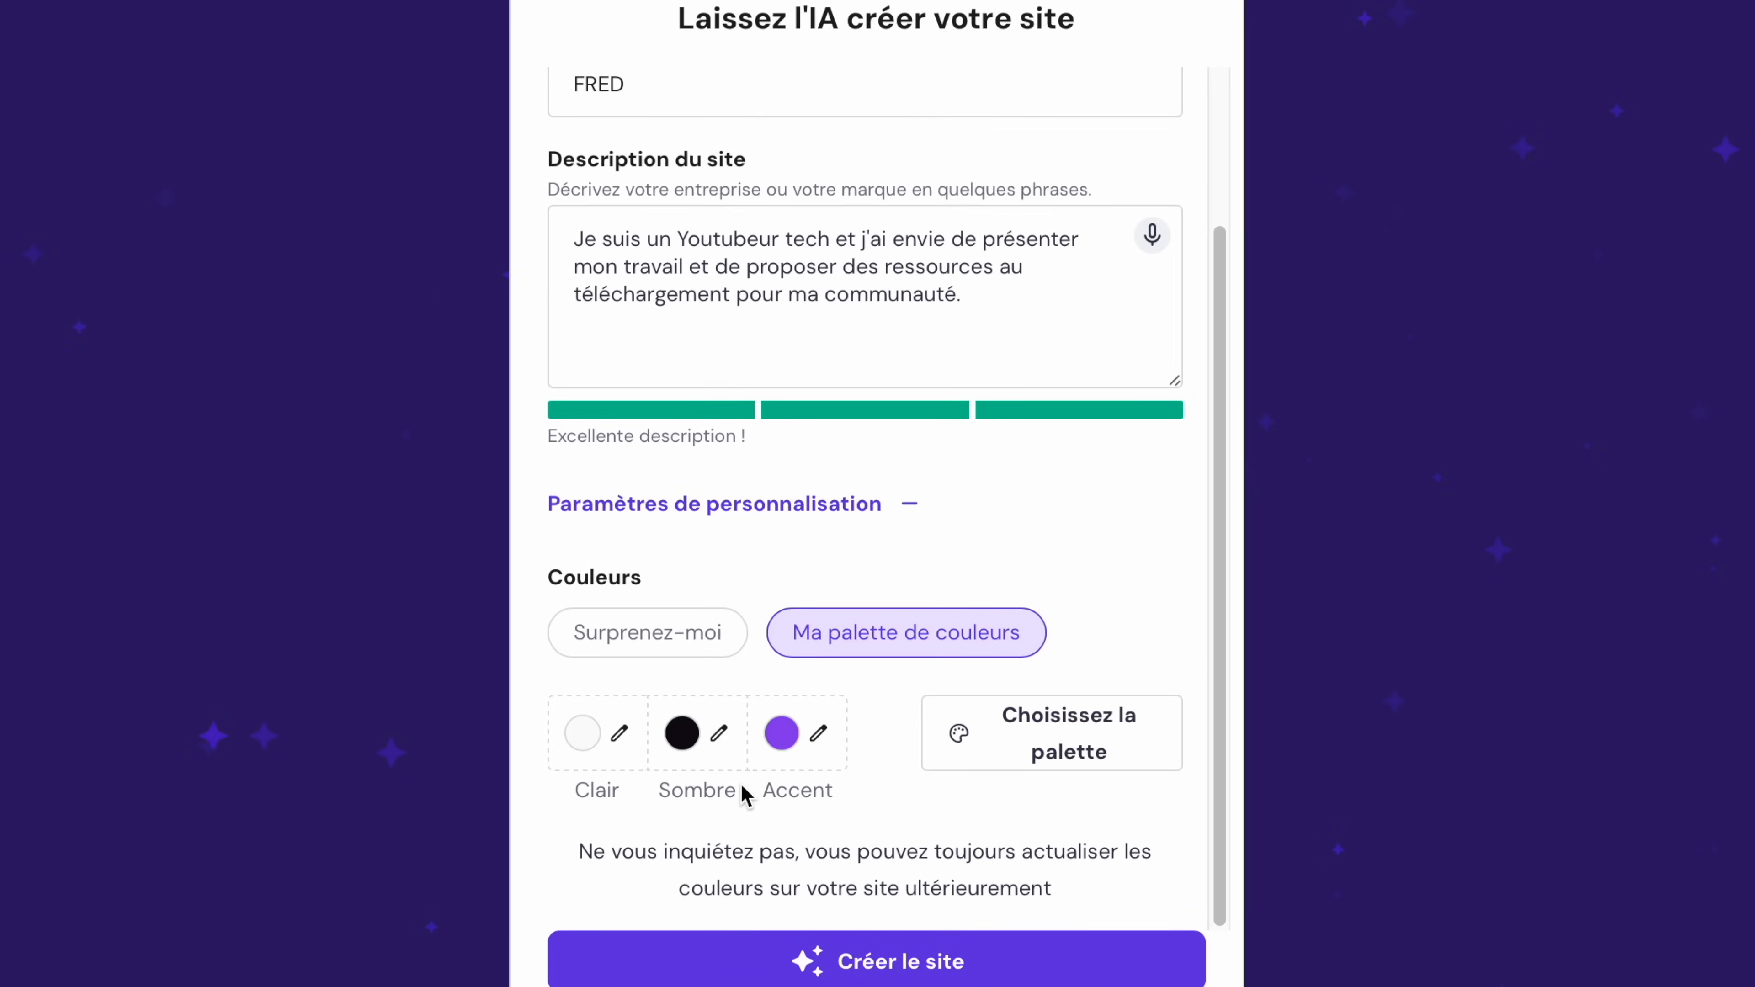
{"action": "left_click", "coordinate": [818, 743]}
{"action": "left_click", "coordinate": [540, 305]}
{"action": "left_click", "coordinate": [623, 388]}
{"action": "left_click", "coordinate": [715, 537]}
{"action": "left_click", "coordinate": [772, 302]}
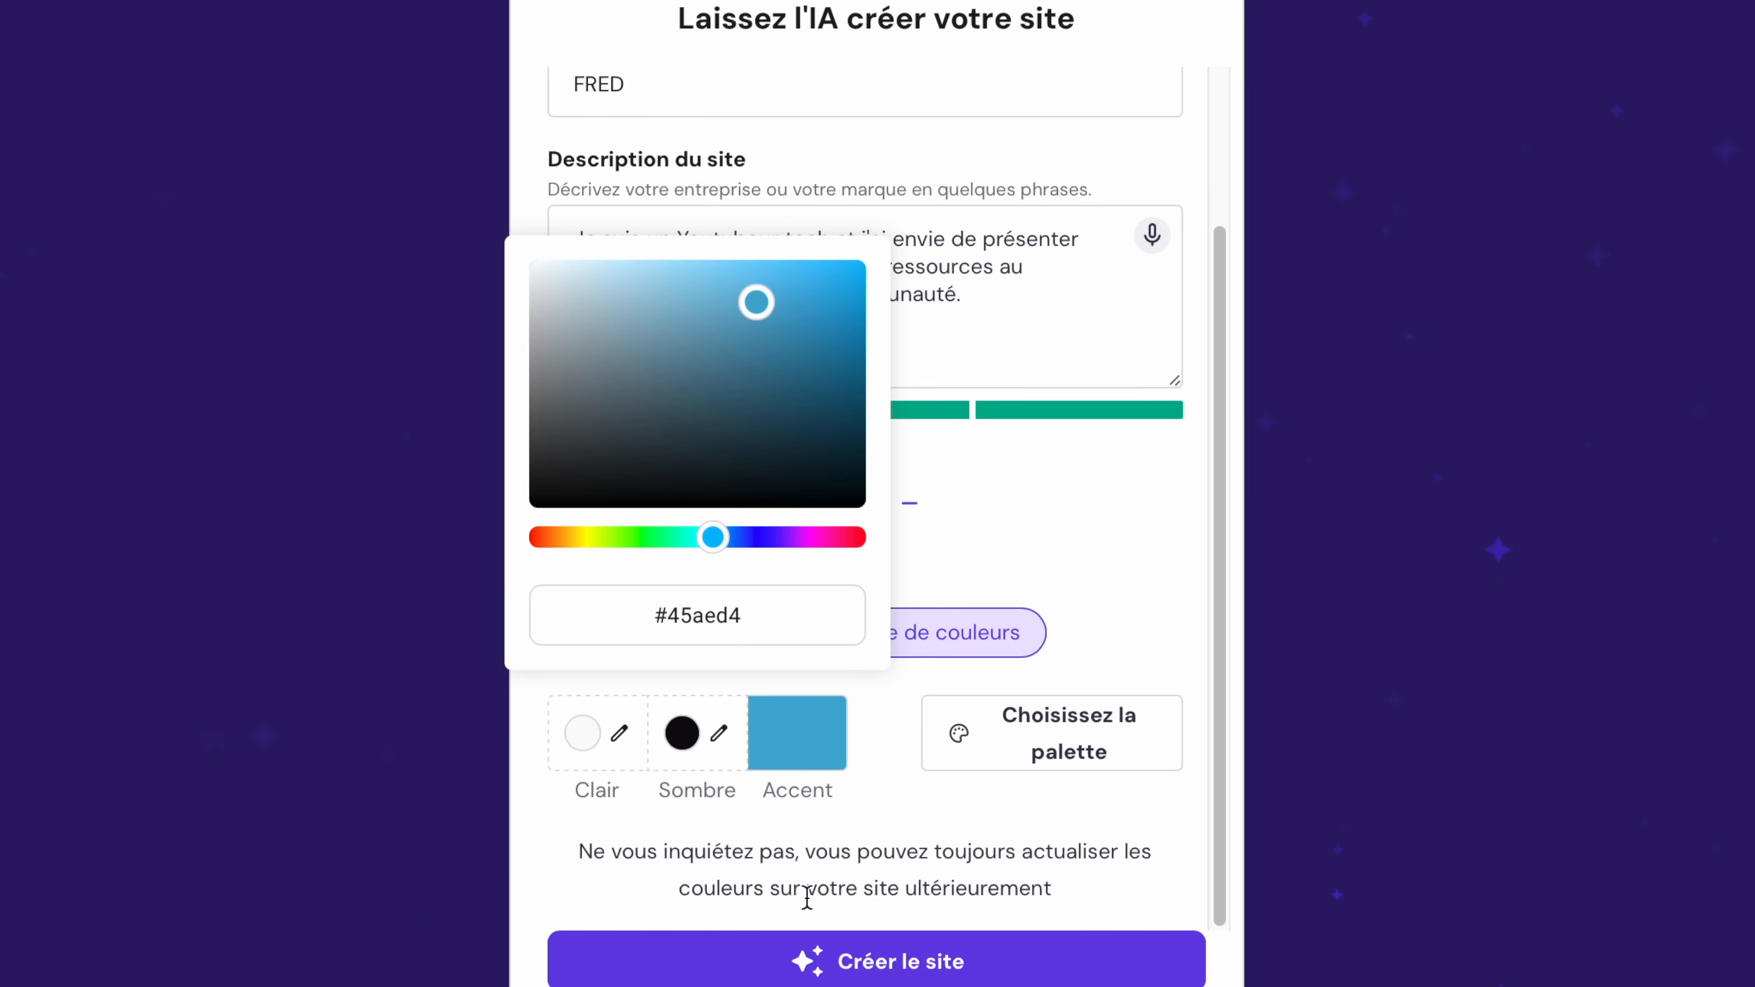
{"action": "left_click", "coordinate": [809, 976]}
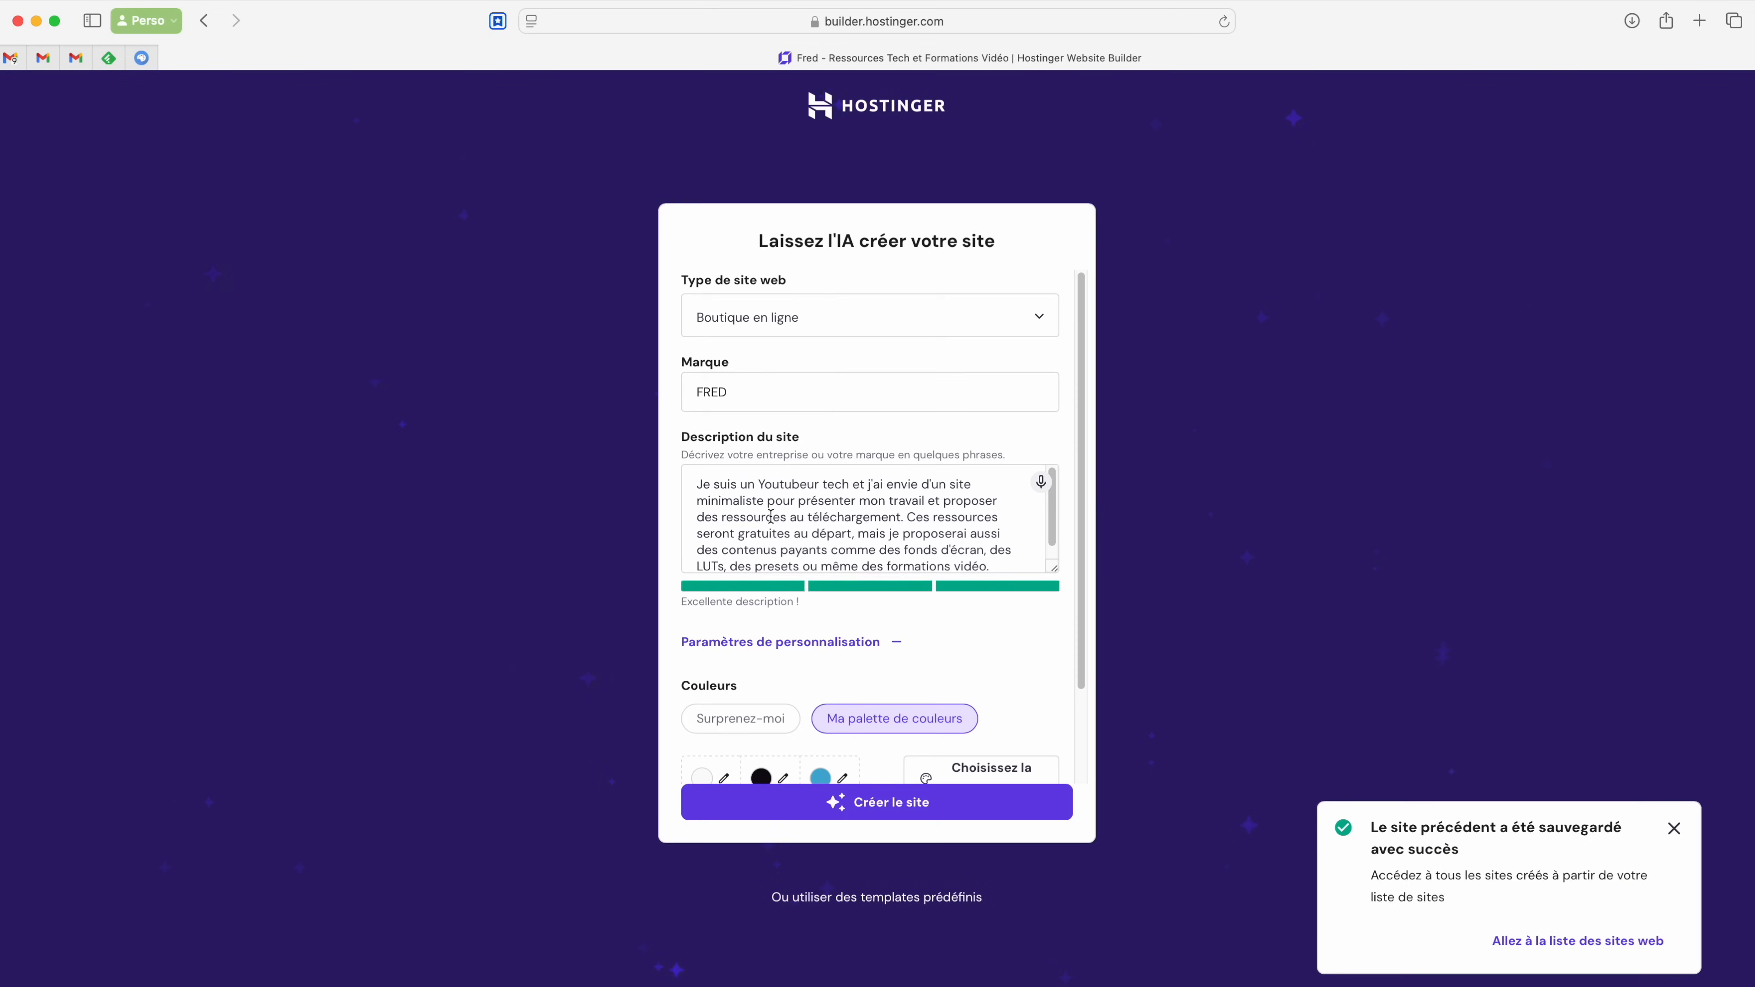
Delete the passage beginning "Ces ressources" from the online store site's description and create the site again.
{"action": "left_click_drag", "start_coordinate": [902, 517], "coordinate": [960, 548]}
{"action": "key", "text": "BackSpace"}
{"action": "left_click", "coordinate": [968, 794]}
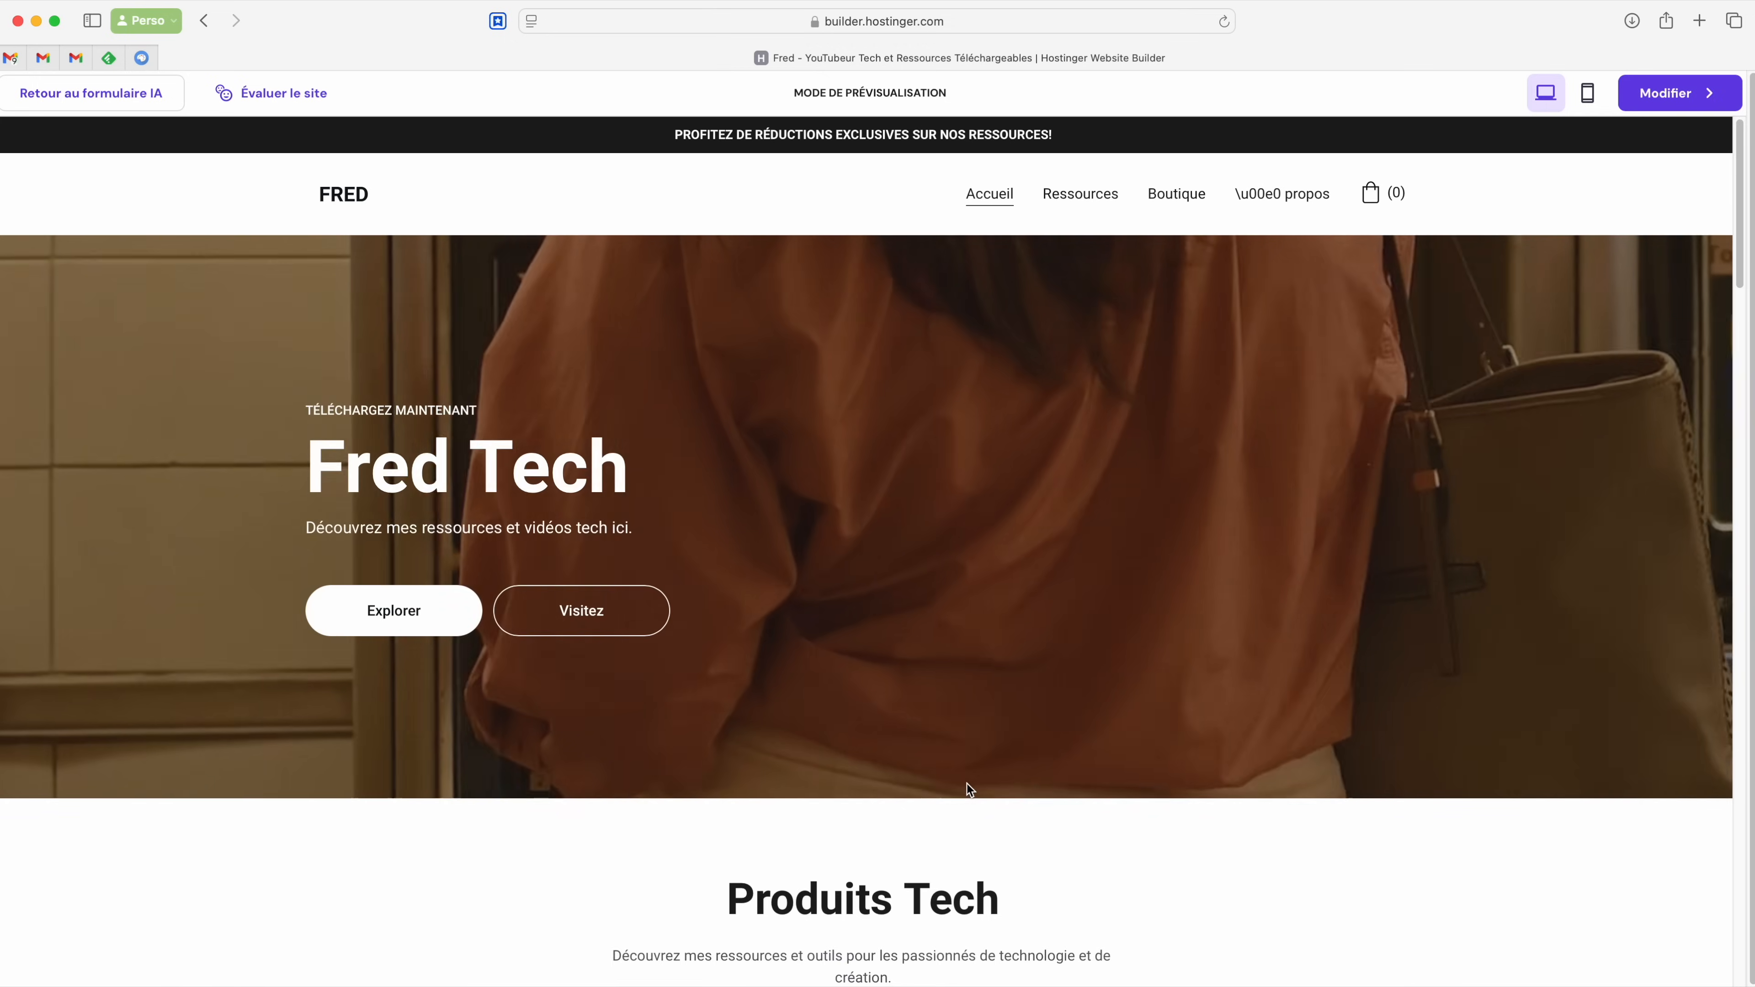
Look over the generated site and browse the Portfolio category of the predefined templates.
{"action": "scroll", "coordinate": [966, 782], "scroll_direction": "down", "scroll_amount": 20}
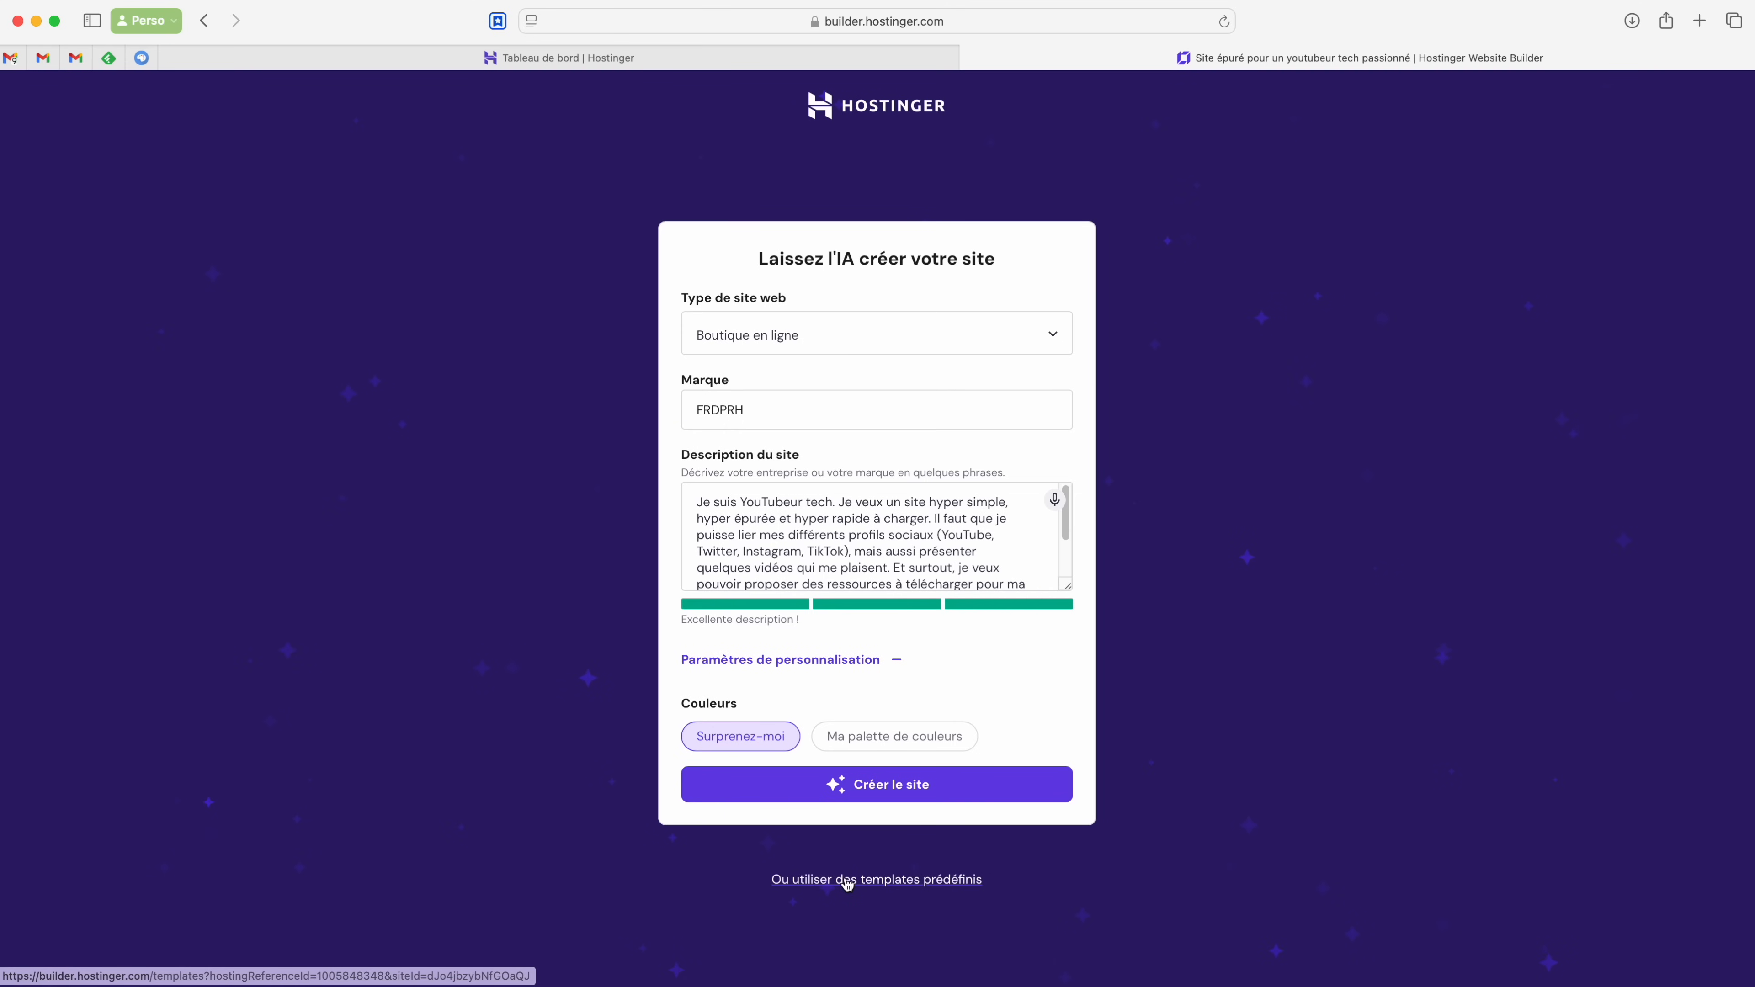
{"action": "left_click", "coordinate": [847, 881]}
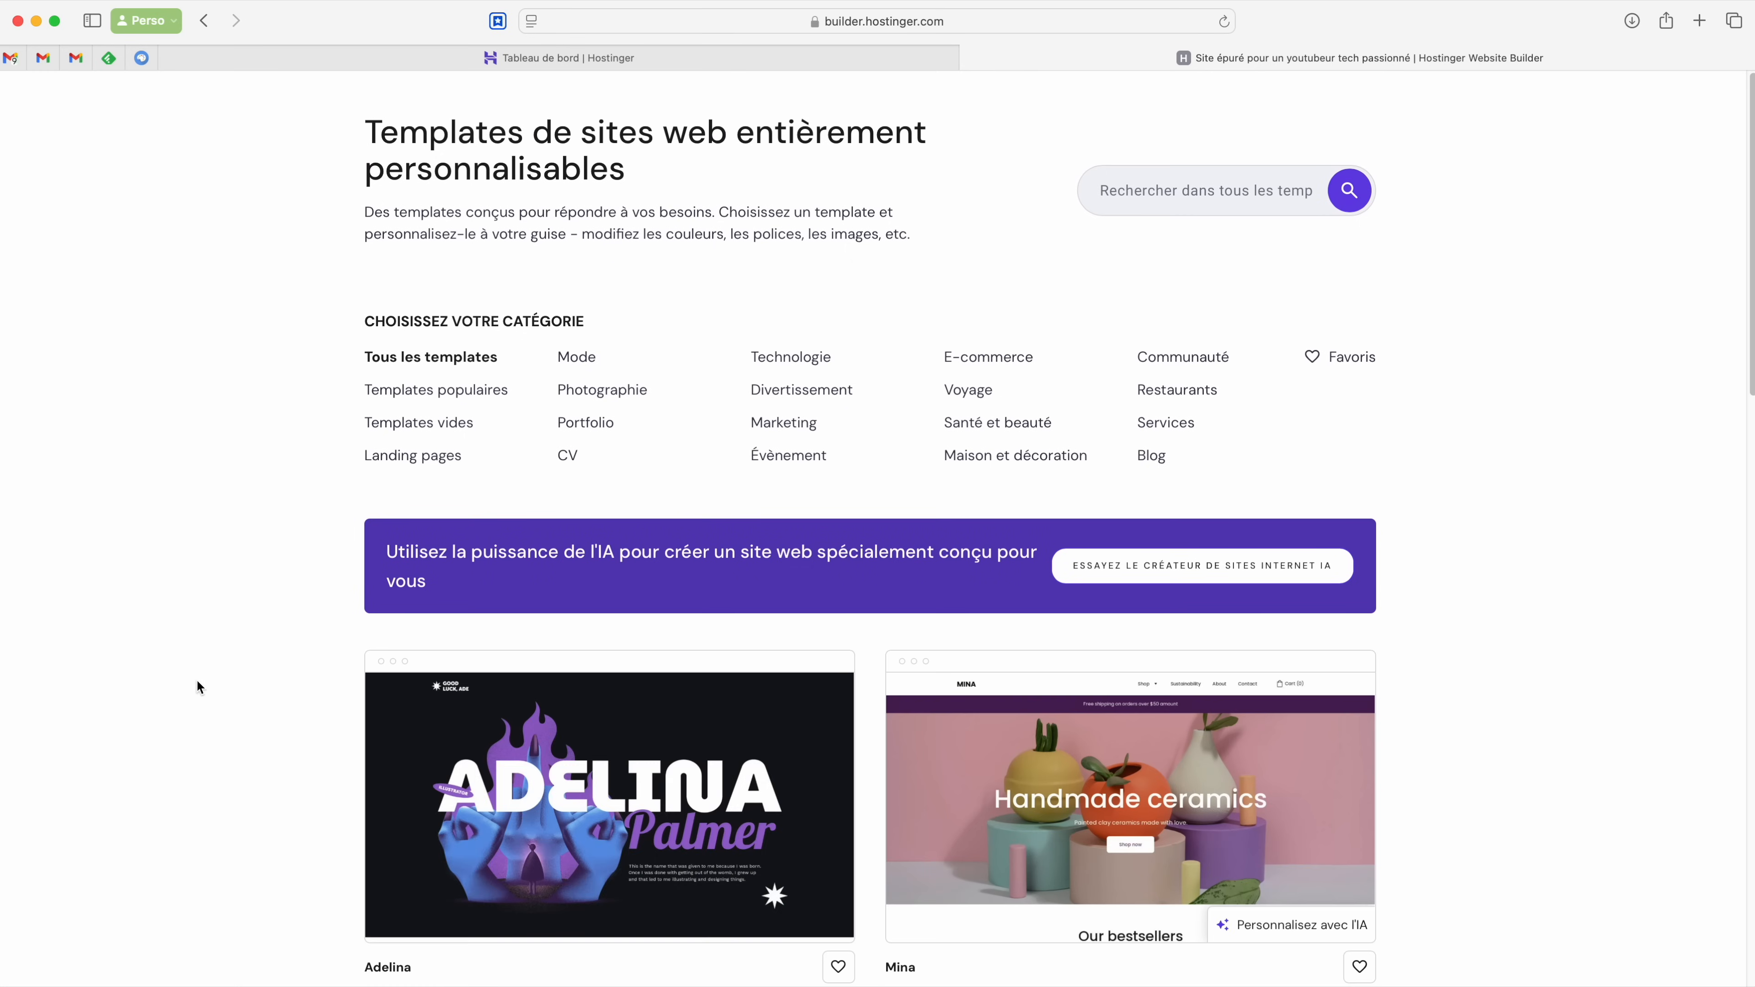
{"action": "scroll", "coordinate": [188, 678], "scroll_direction": "down", "scroll_amount": 3}
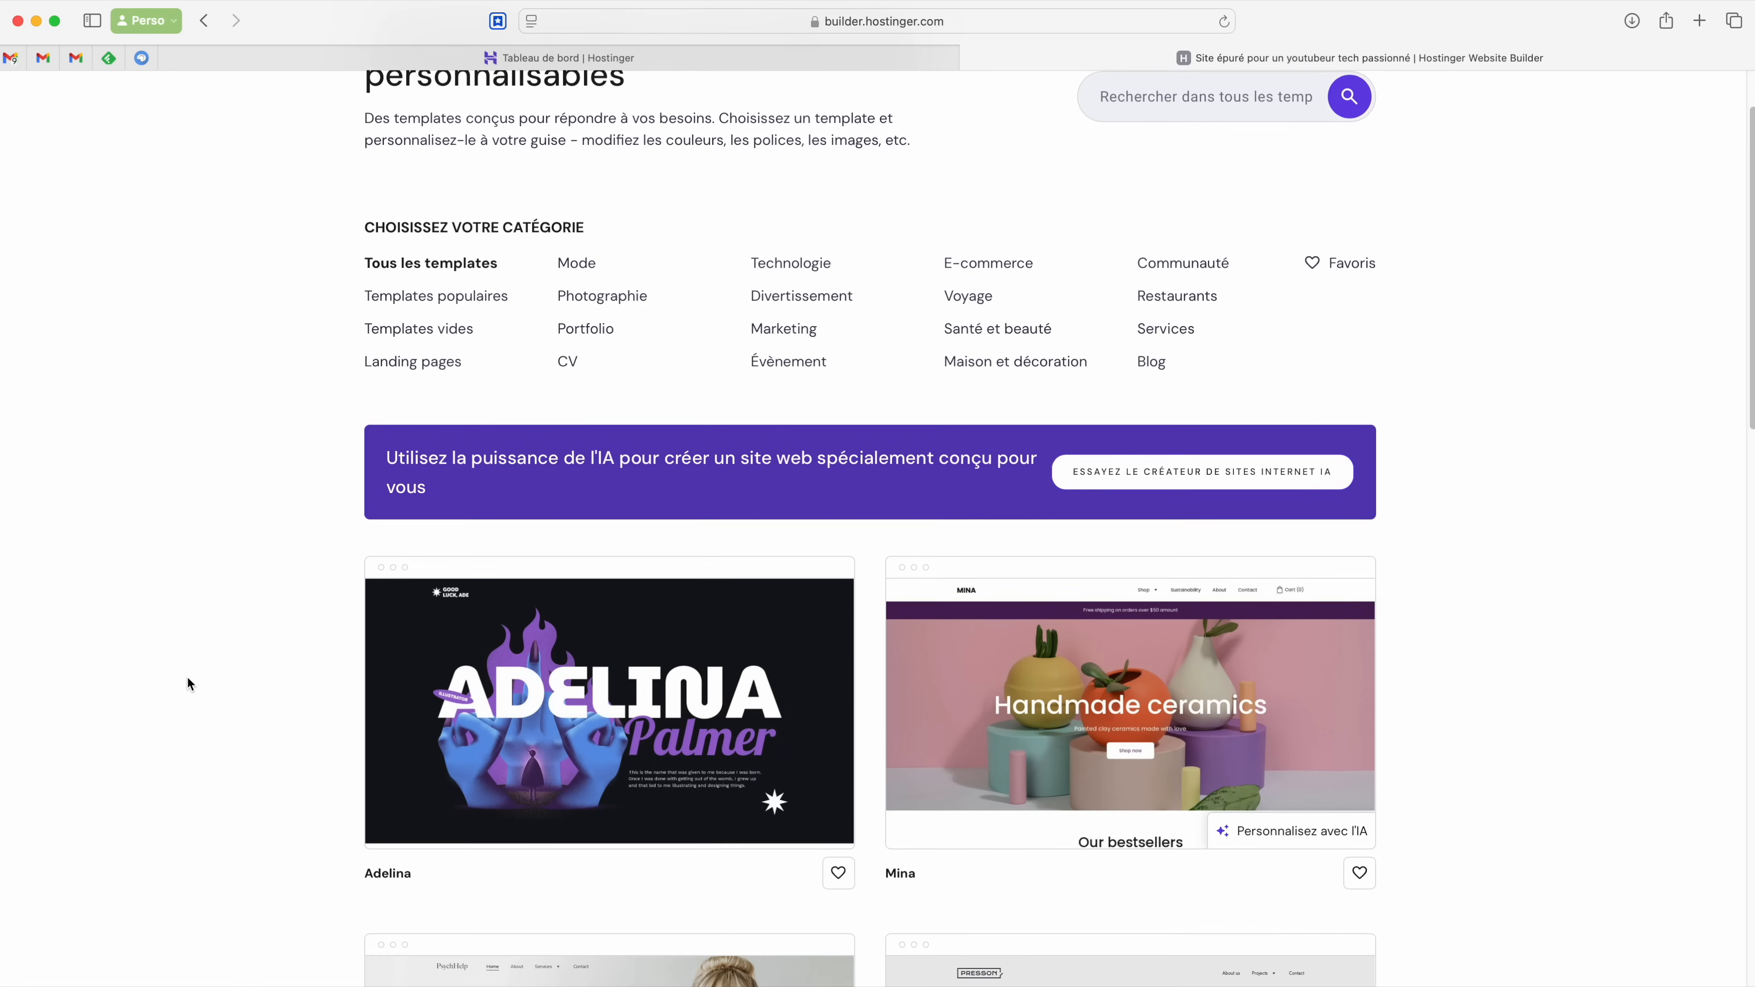
{"action": "left_click", "coordinate": [598, 335]}
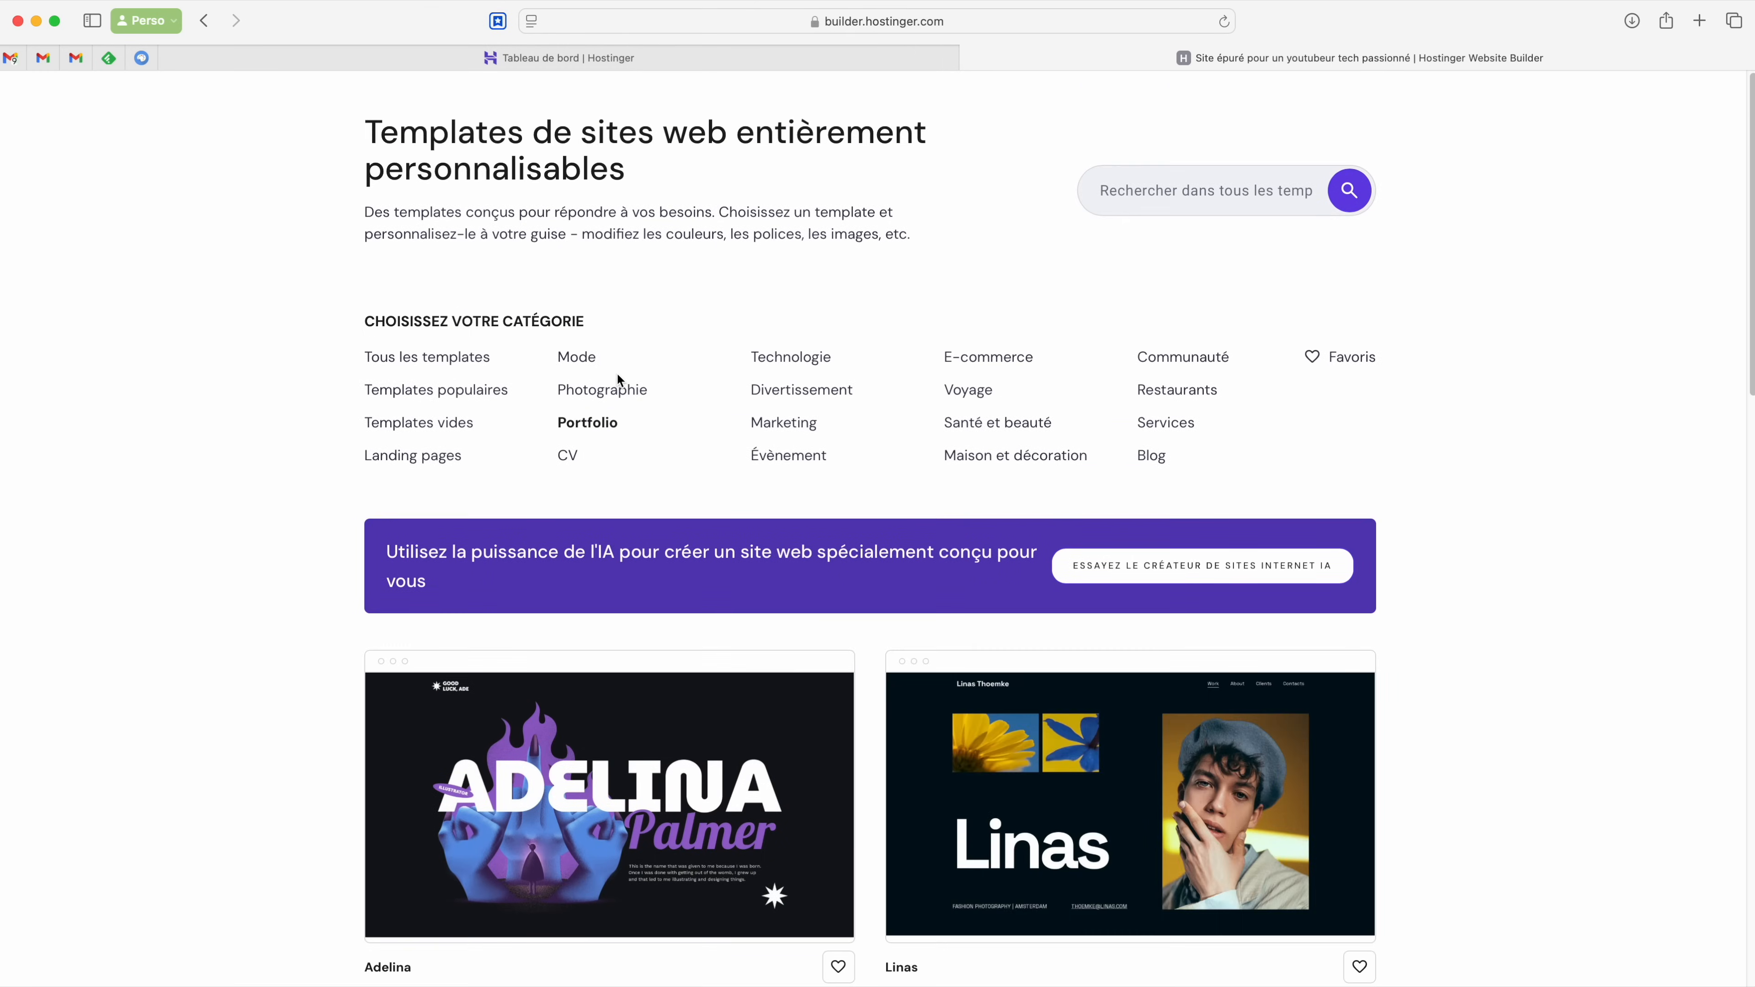
{"action": "scroll", "coordinate": [617, 372], "scroll_direction": "down", "scroll_amount": 20}
{"action": "scroll", "coordinate": [619, 379], "scroll_direction": "up", "scroll_amount": 5}
{"action": "scroll", "coordinate": [1129, 354], "scroll_direction": "down", "scroll_amount": 10}
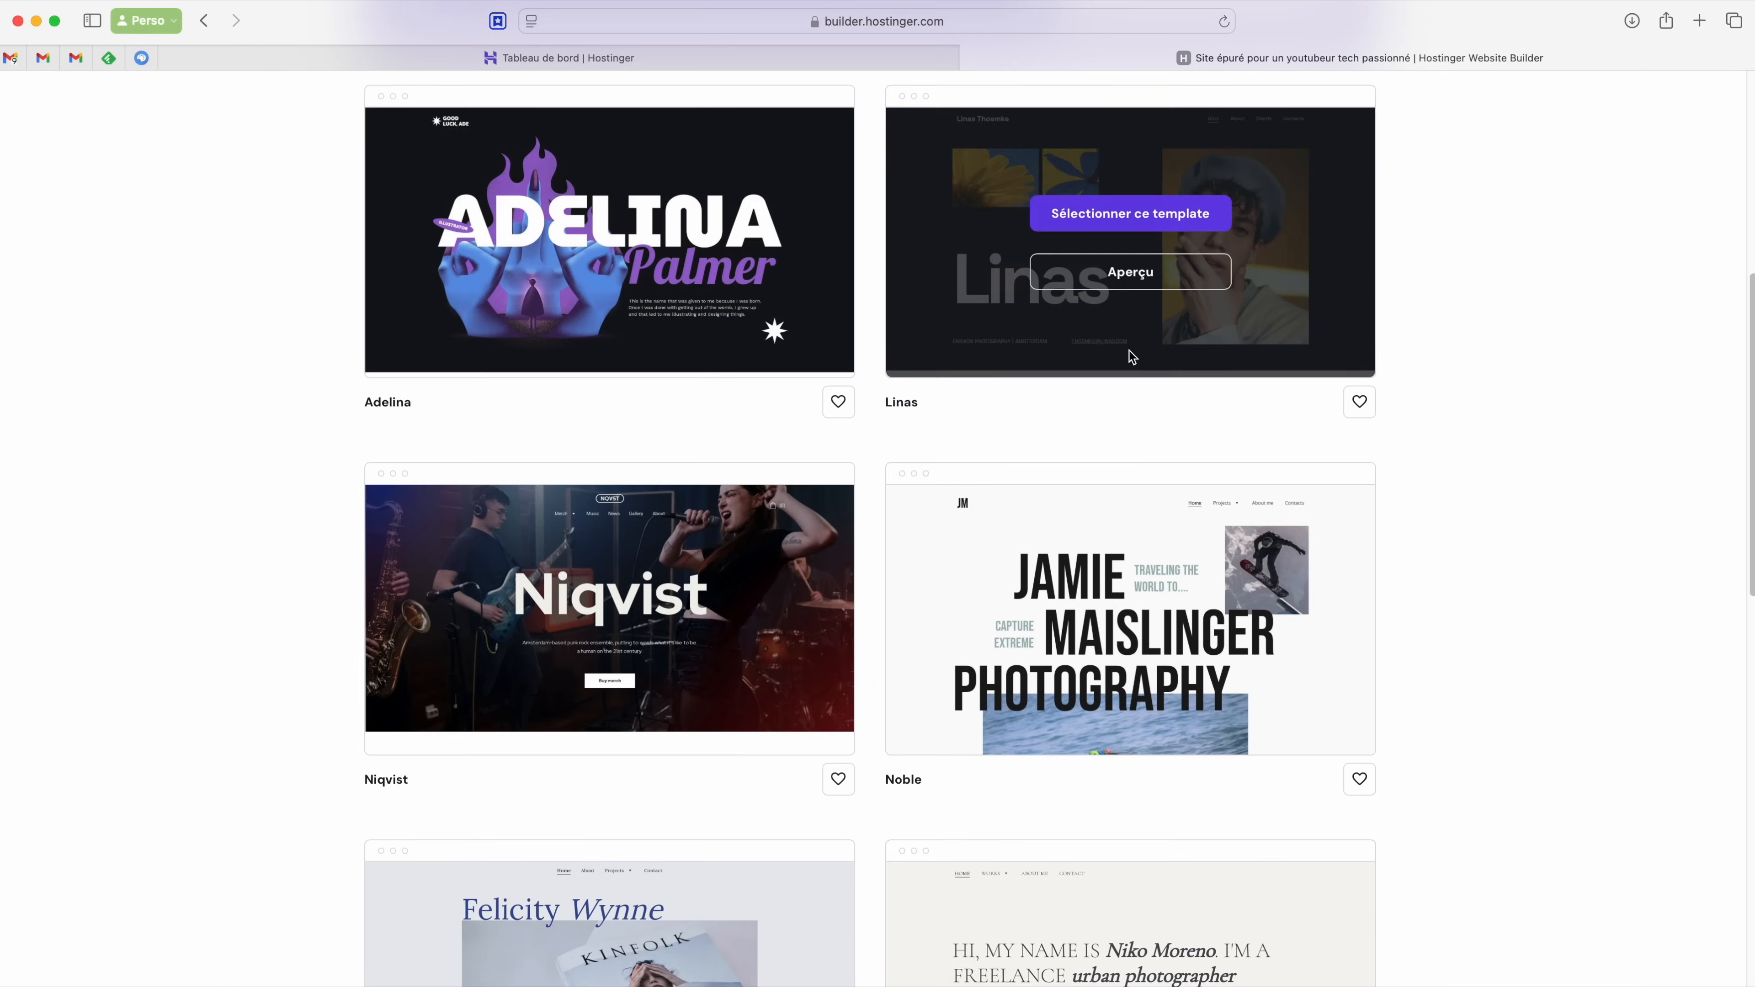
{"action": "scroll", "coordinate": [1130, 354], "scroll_direction": "down", "scroll_amount": 10}
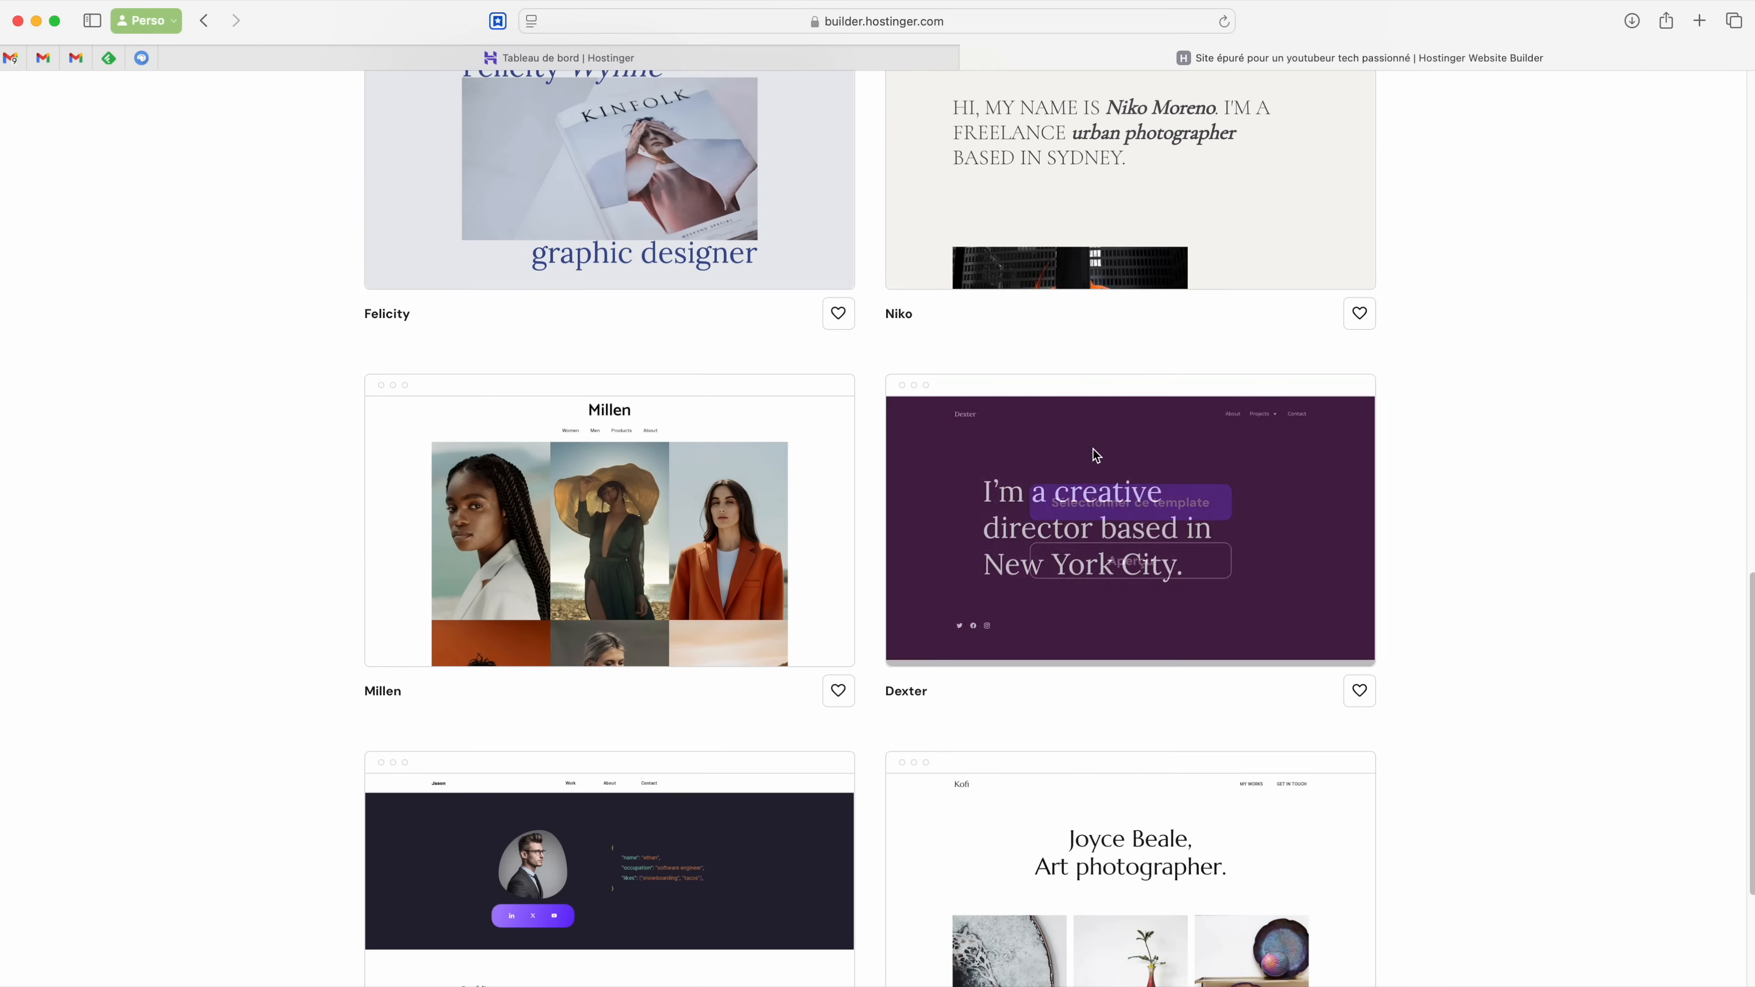
Preview the Dexter template and examine its whole page.
{"action": "left_click", "coordinate": [1099, 565]}
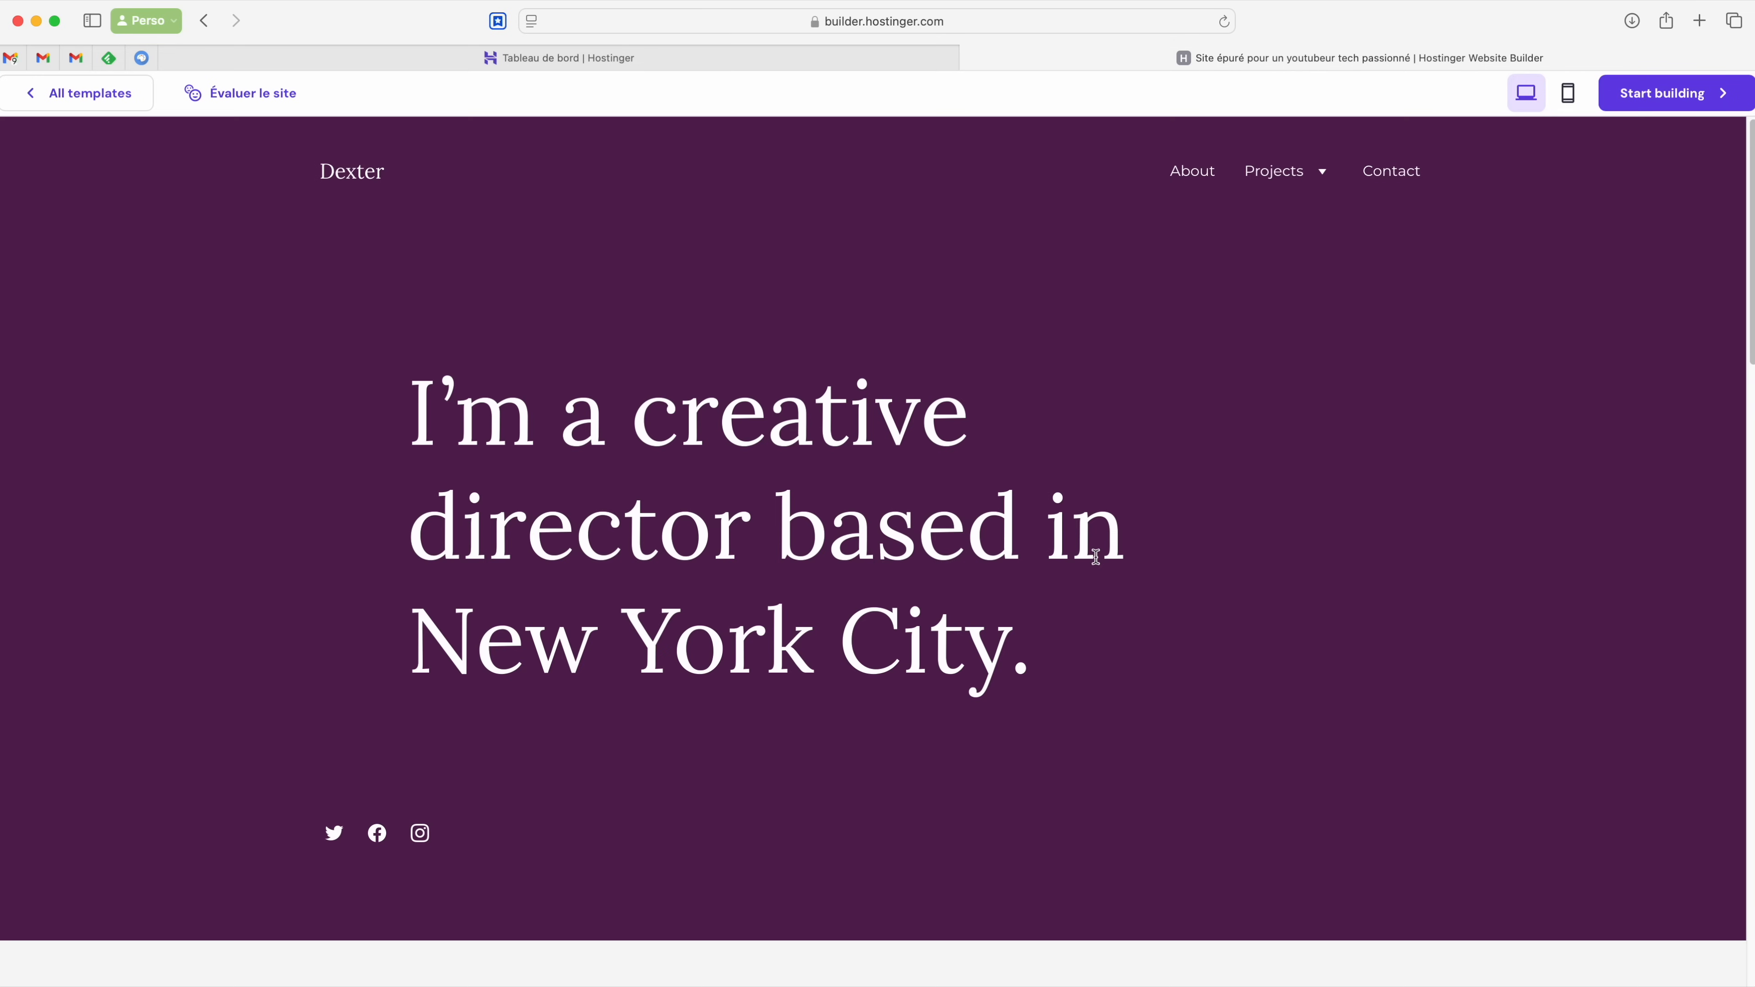
{"action": "scroll", "coordinate": [1096, 556], "scroll_direction": "down", "scroll_amount": 20}
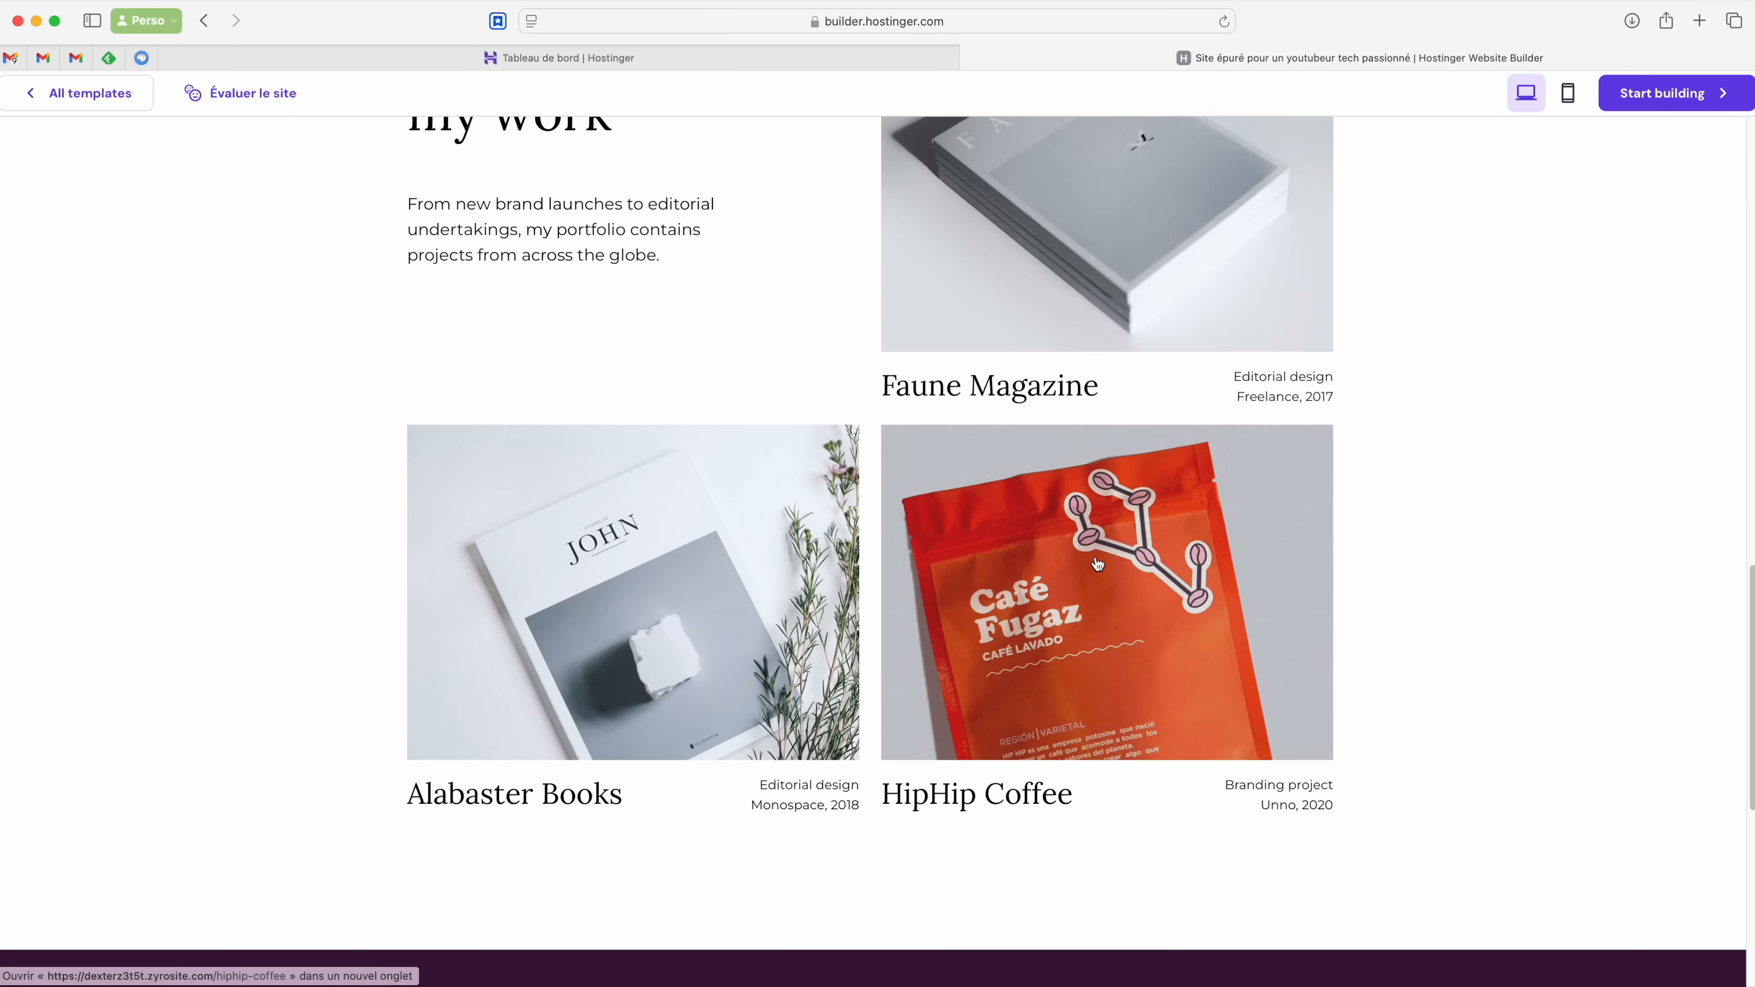
{"action": "scroll", "coordinate": [1096, 558], "scroll_direction": "up", "scroll_amount": 2}
{"action": "scroll", "coordinate": [1095, 557], "scroll_direction": "down", "scroll_amount": 9}
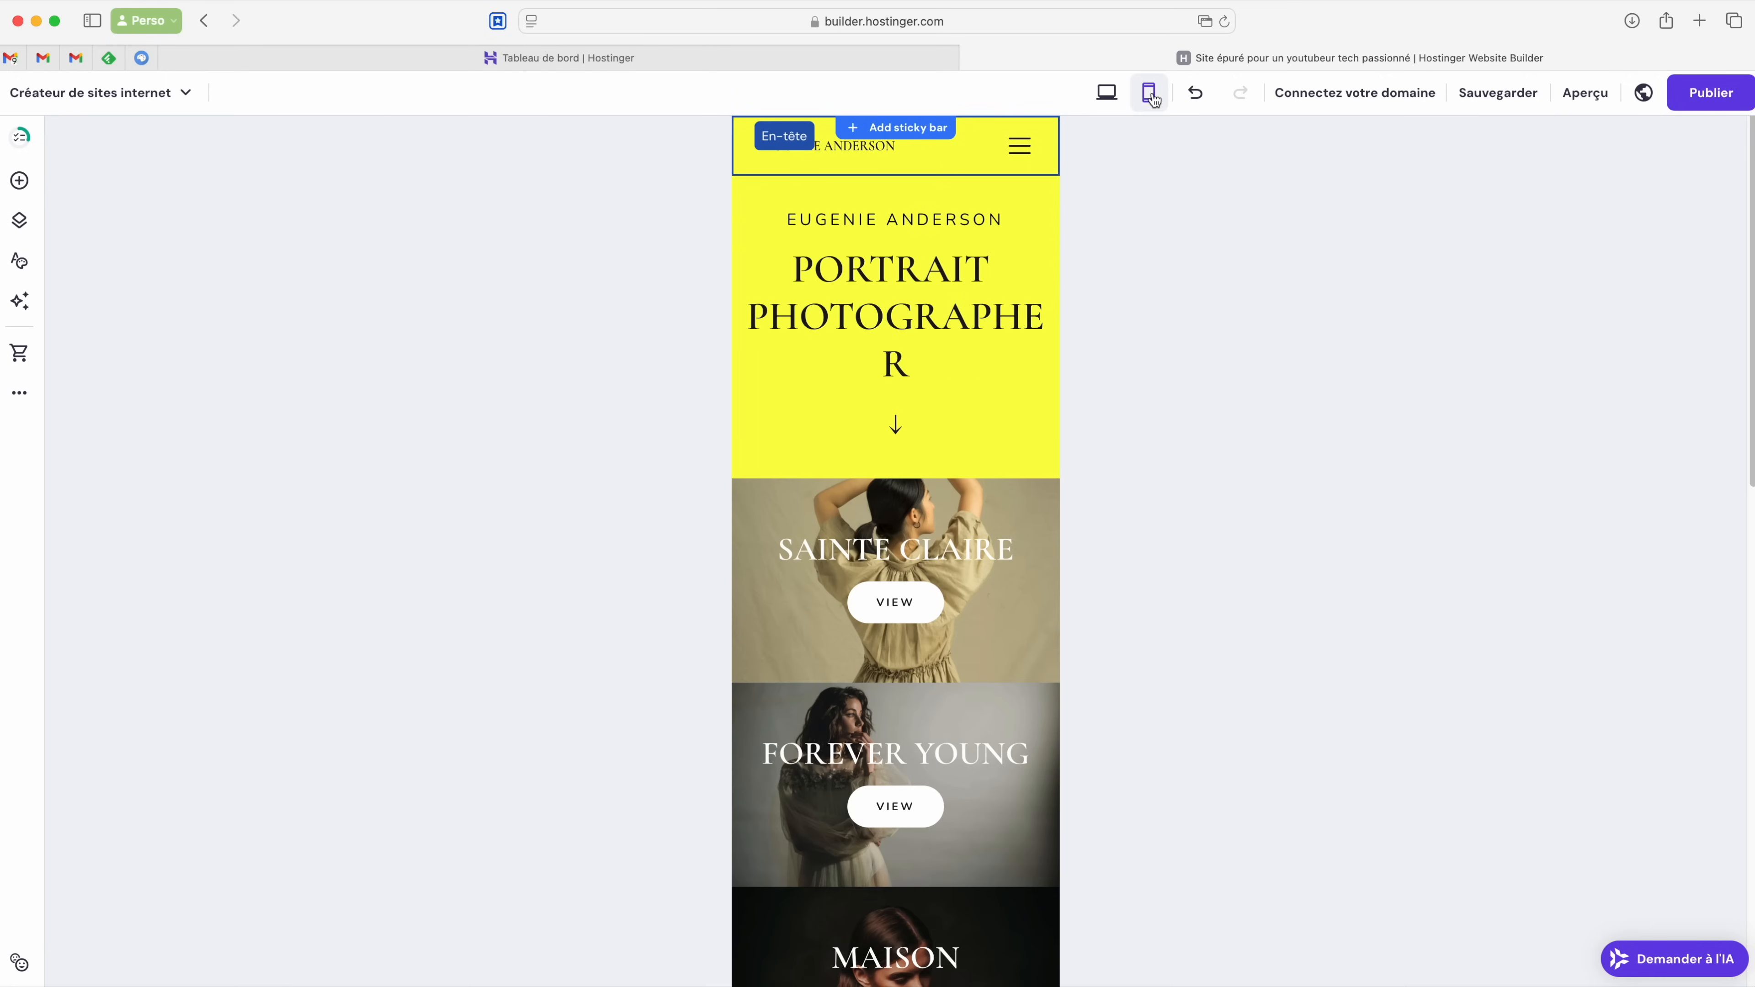
Switch the editor to the desktop view and look through the Projets and Services layouts for adding a page.
{"action": "left_click", "coordinate": [1106, 94]}
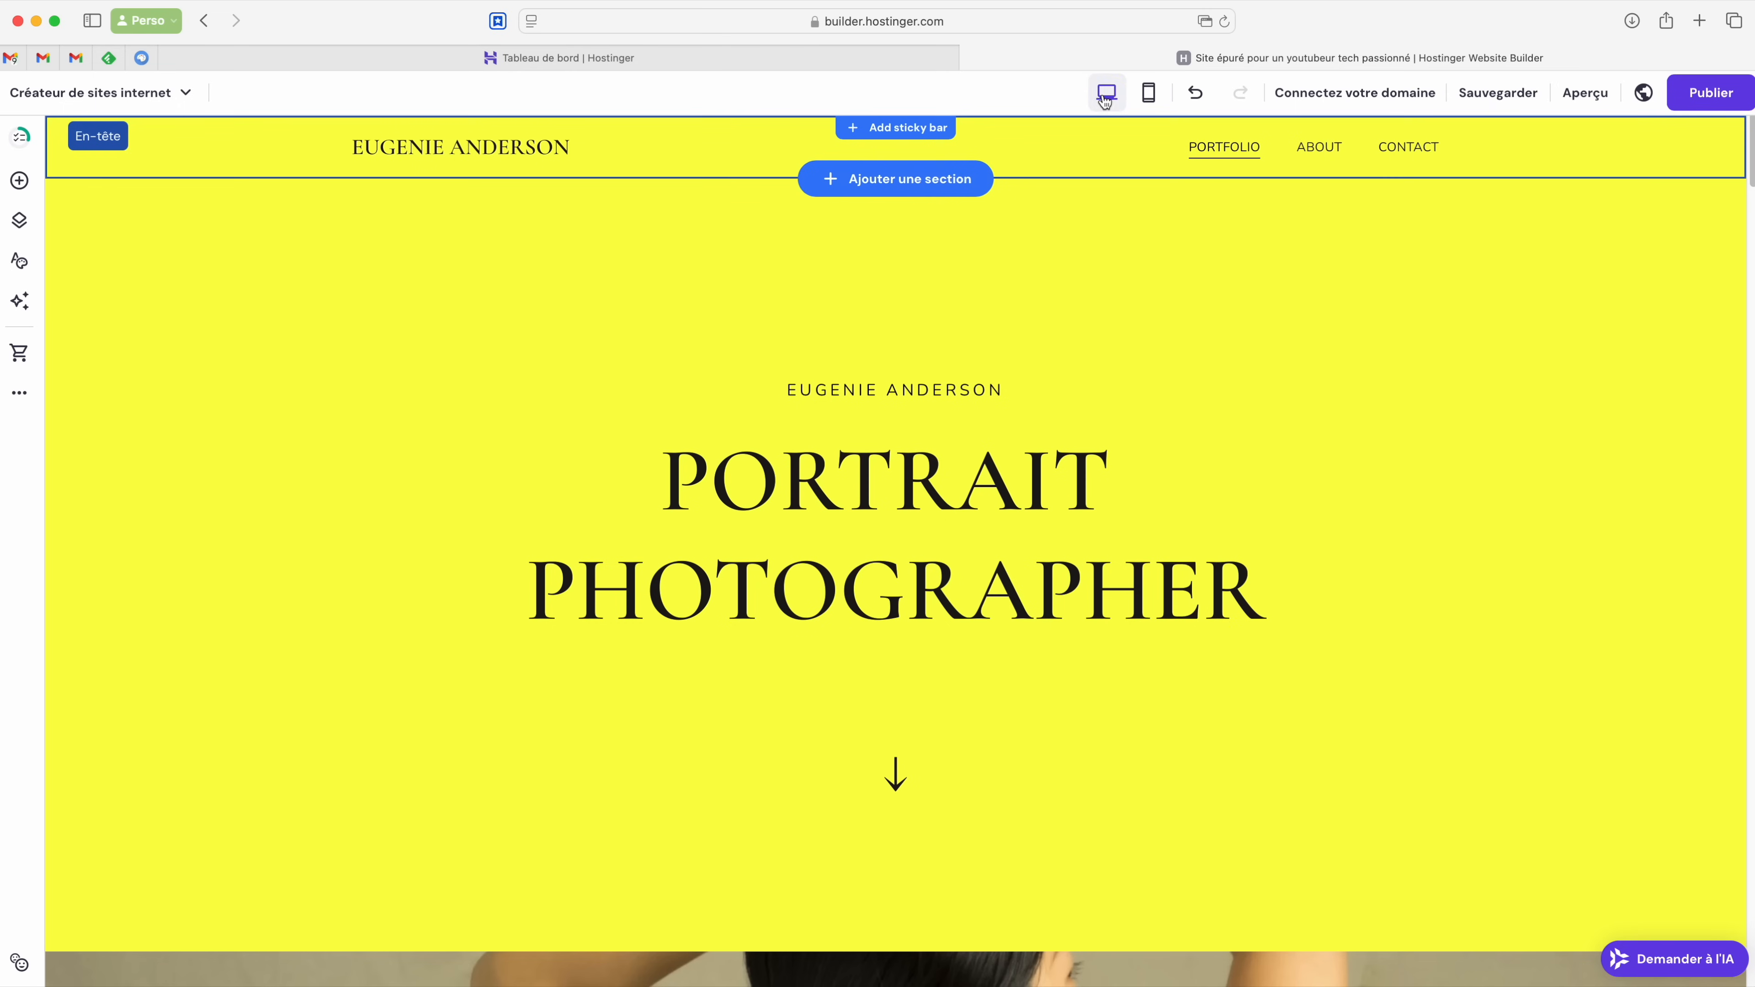
{"action": "left_click", "coordinate": [21, 224]}
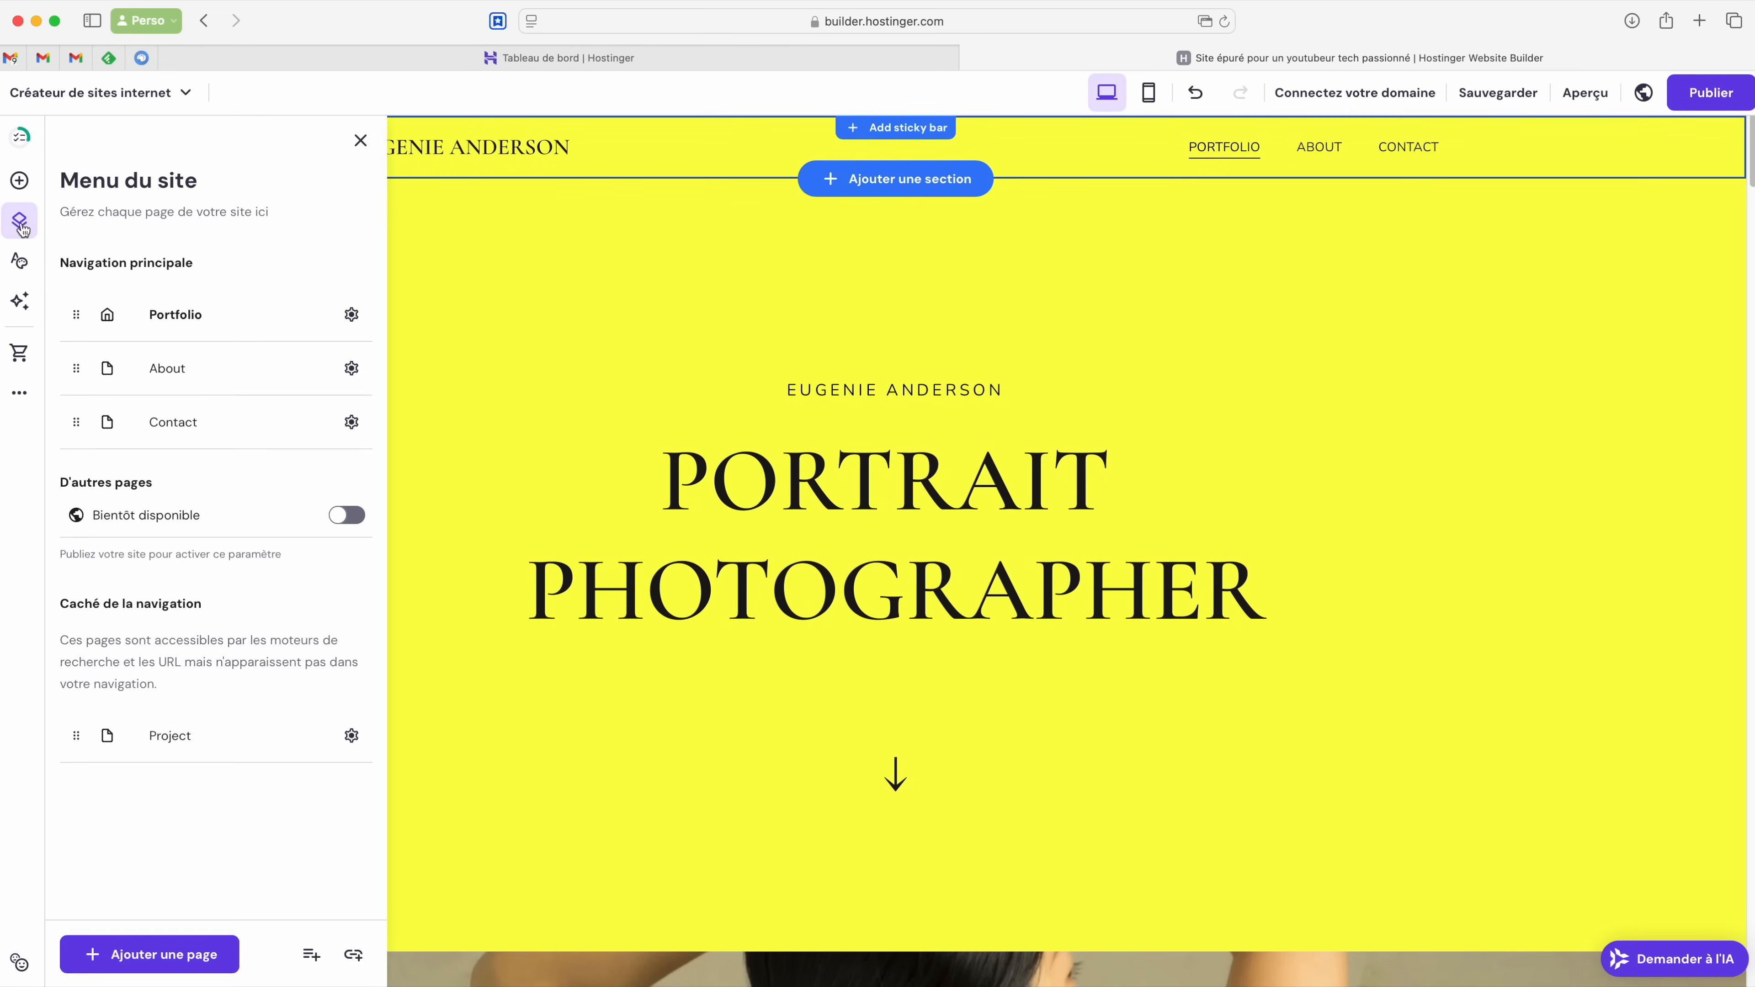
{"action": "left_click", "coordinate": [152, 953]}
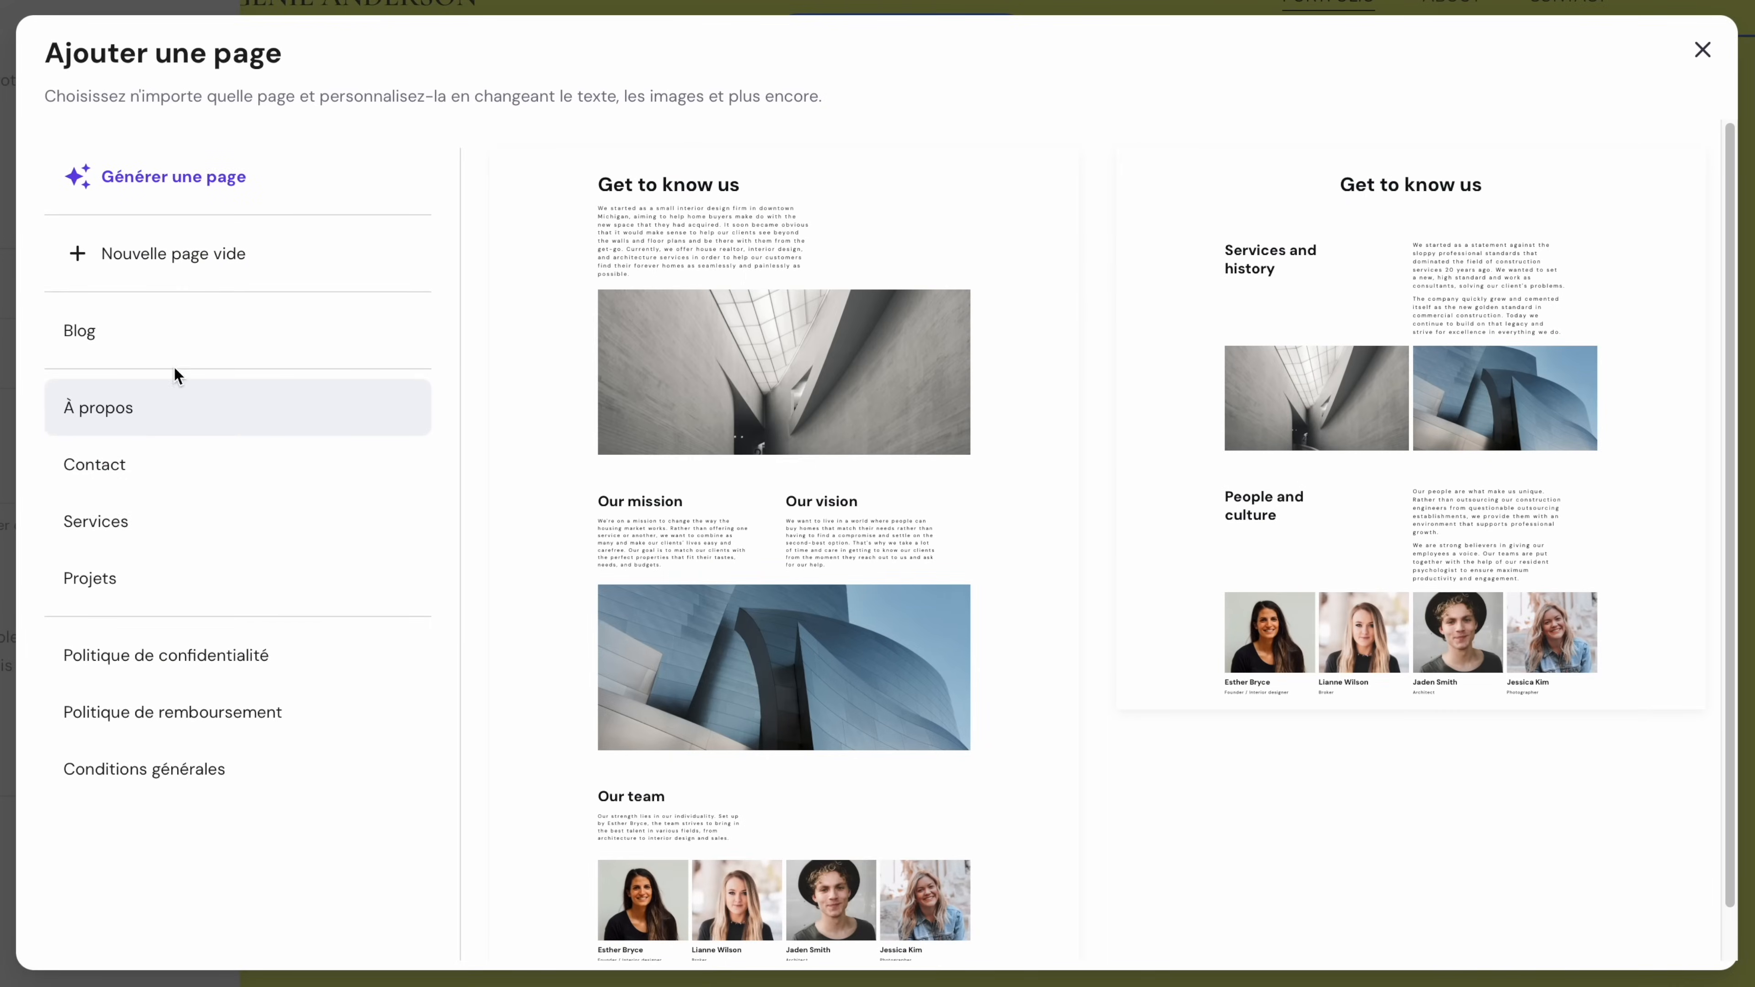
{"action": "left_click", "coordinate": [135, 581]}
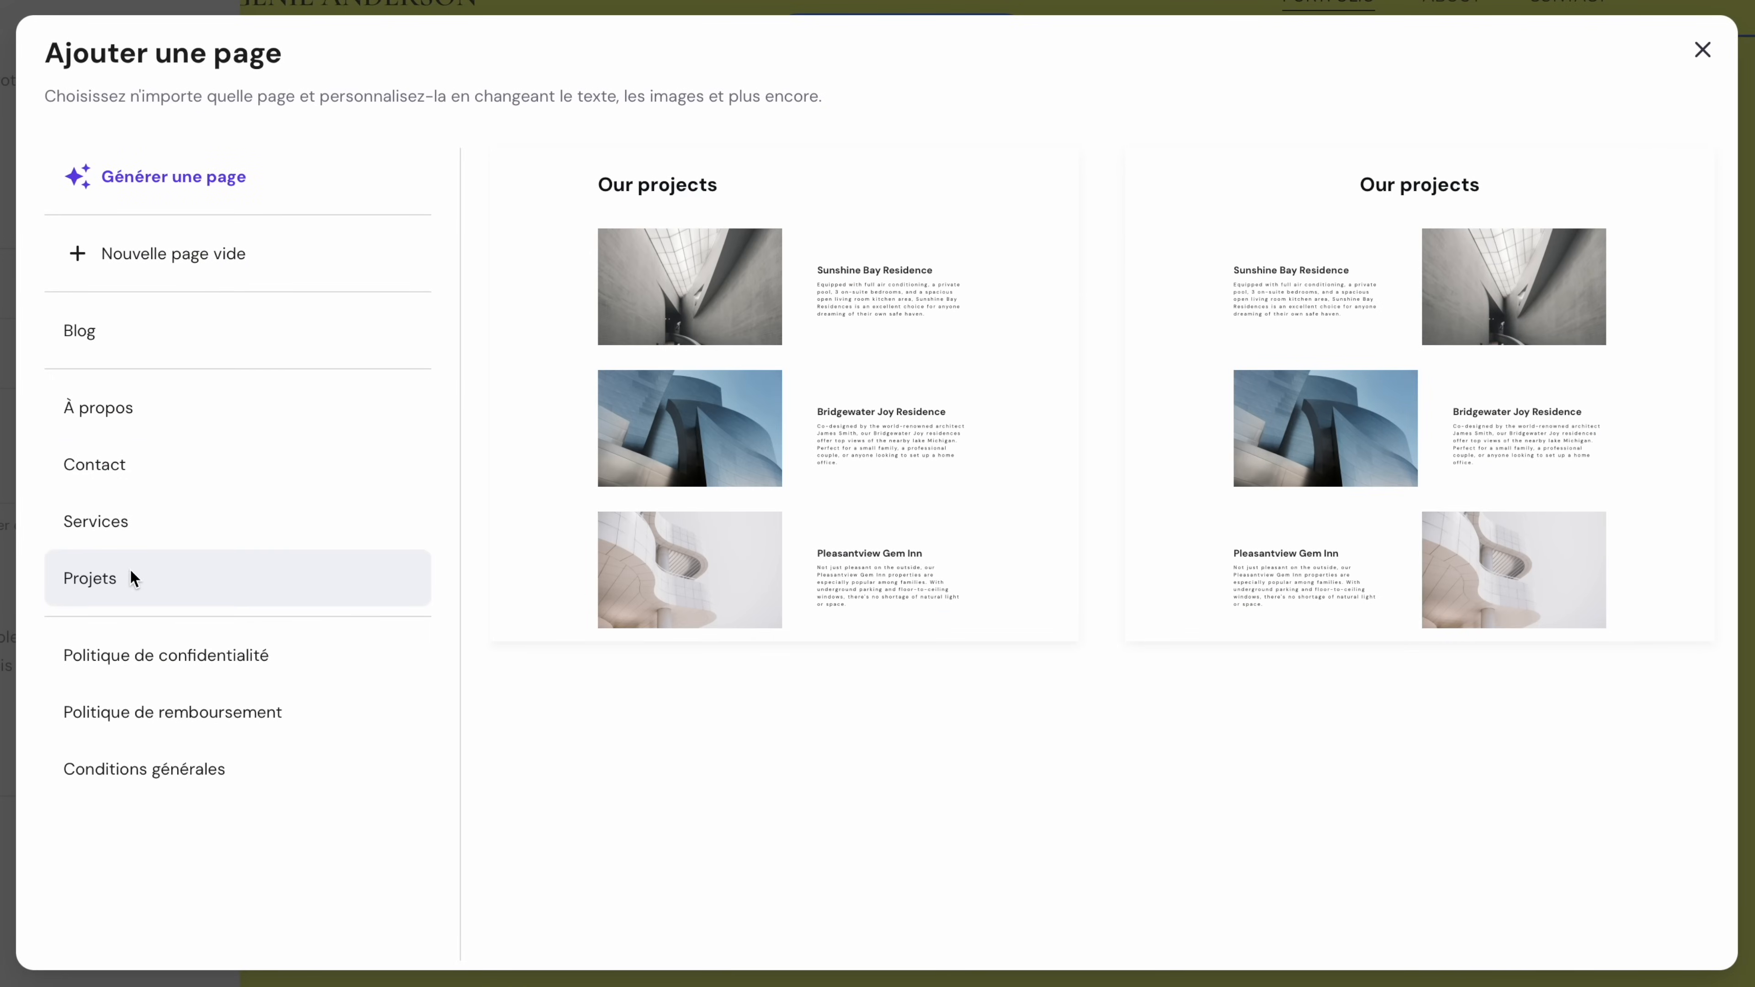
{"action": "left_click", "coordinate": [128, 532]}
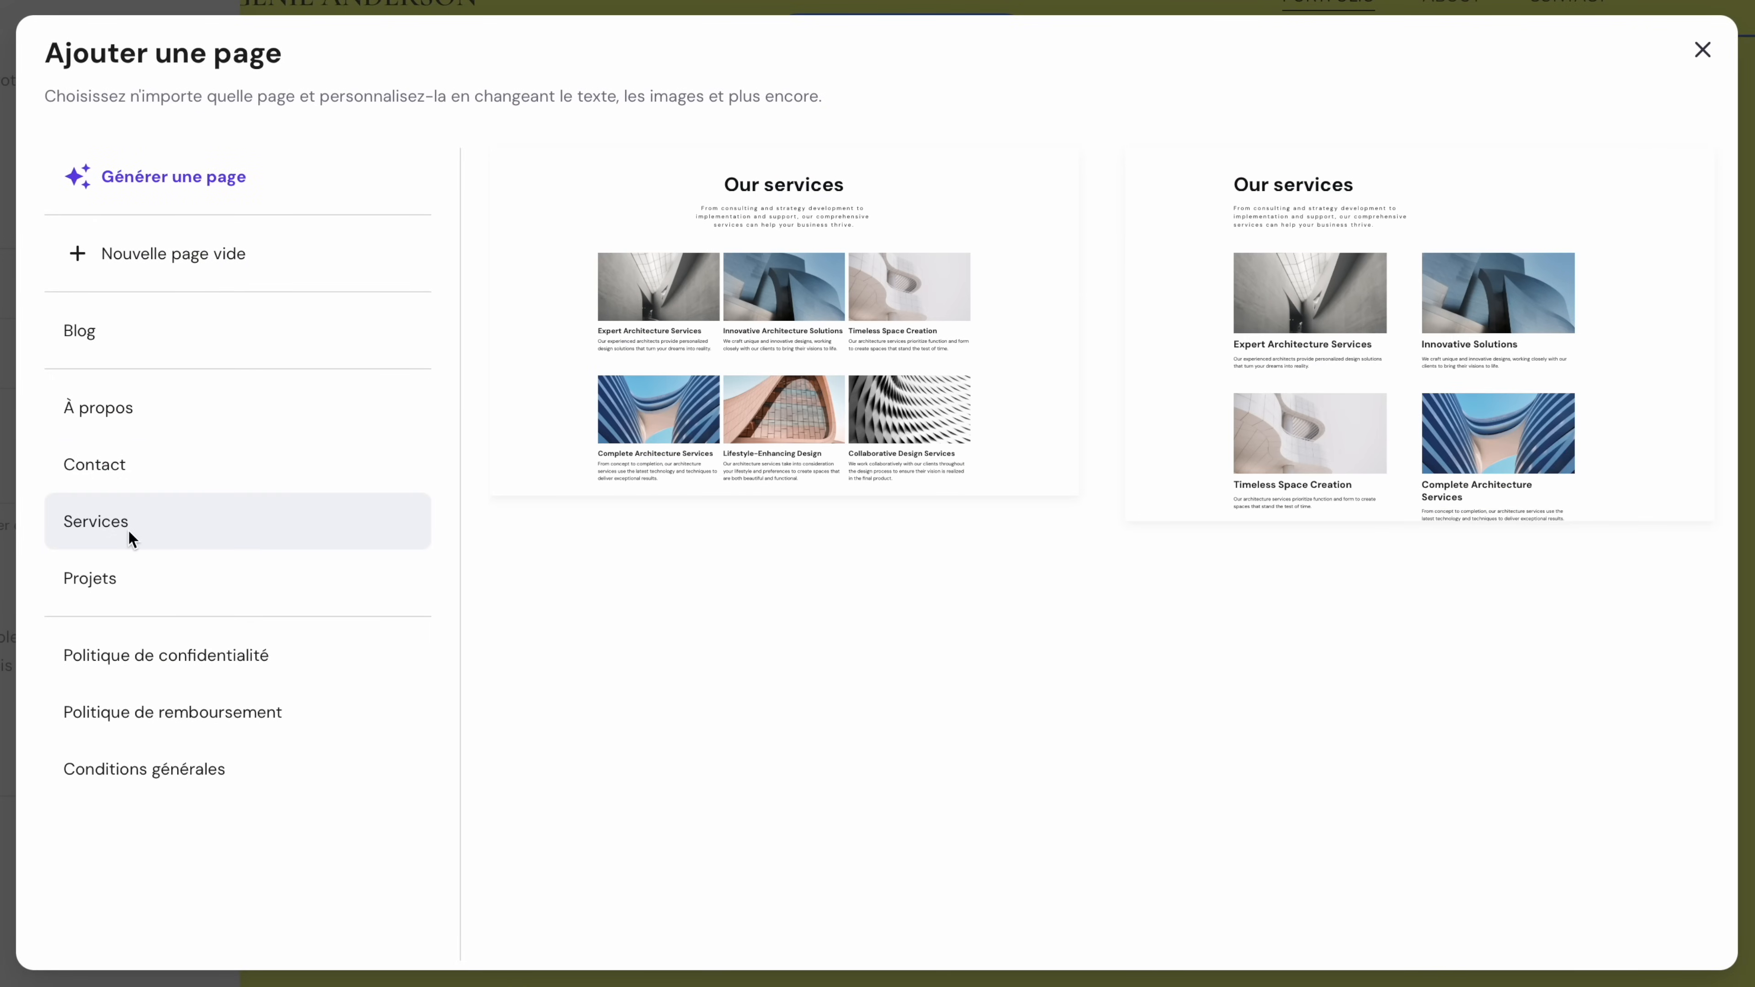
Generate a page with AI presenting downloadable resources such as wallpapers, presets and LUTs, in a clean style with a grid display.
{"action": "left_click", "coordinate": [157, 174]}
{"action": "type", "text": "Crée"}
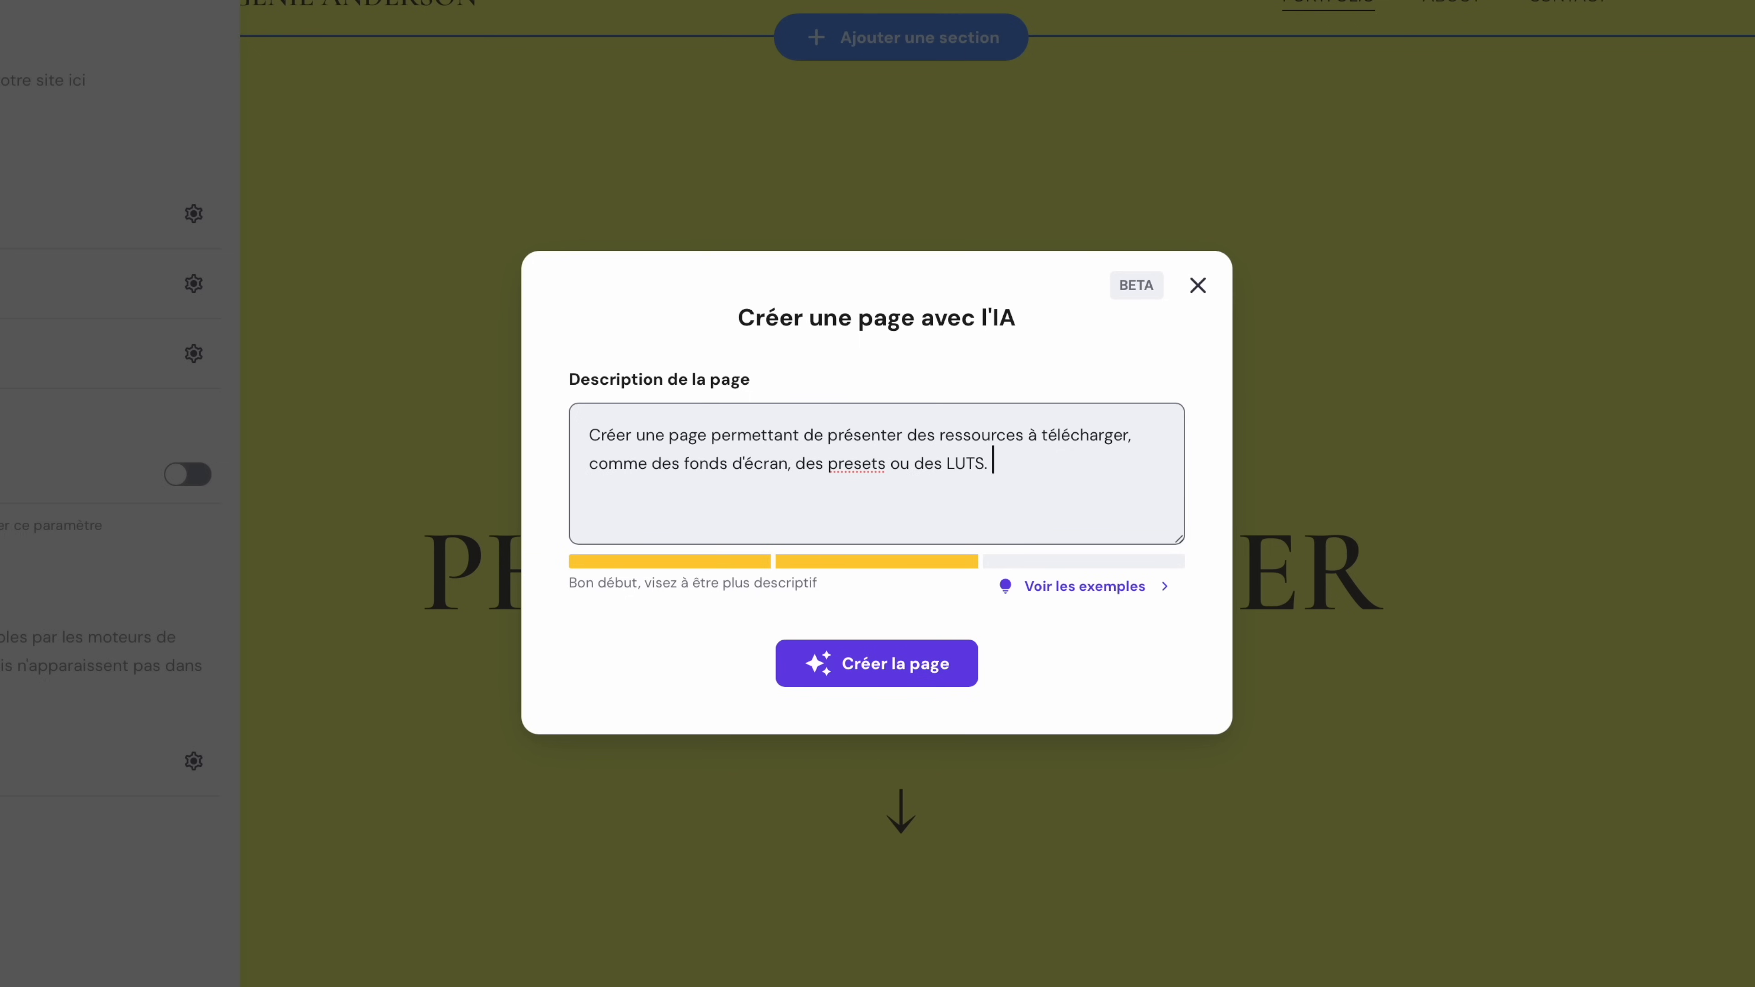
{"action": "type", "text": "Il faut que le style soit épuré. Opte pour un affichage en grille pour que ce soit plus clair."}
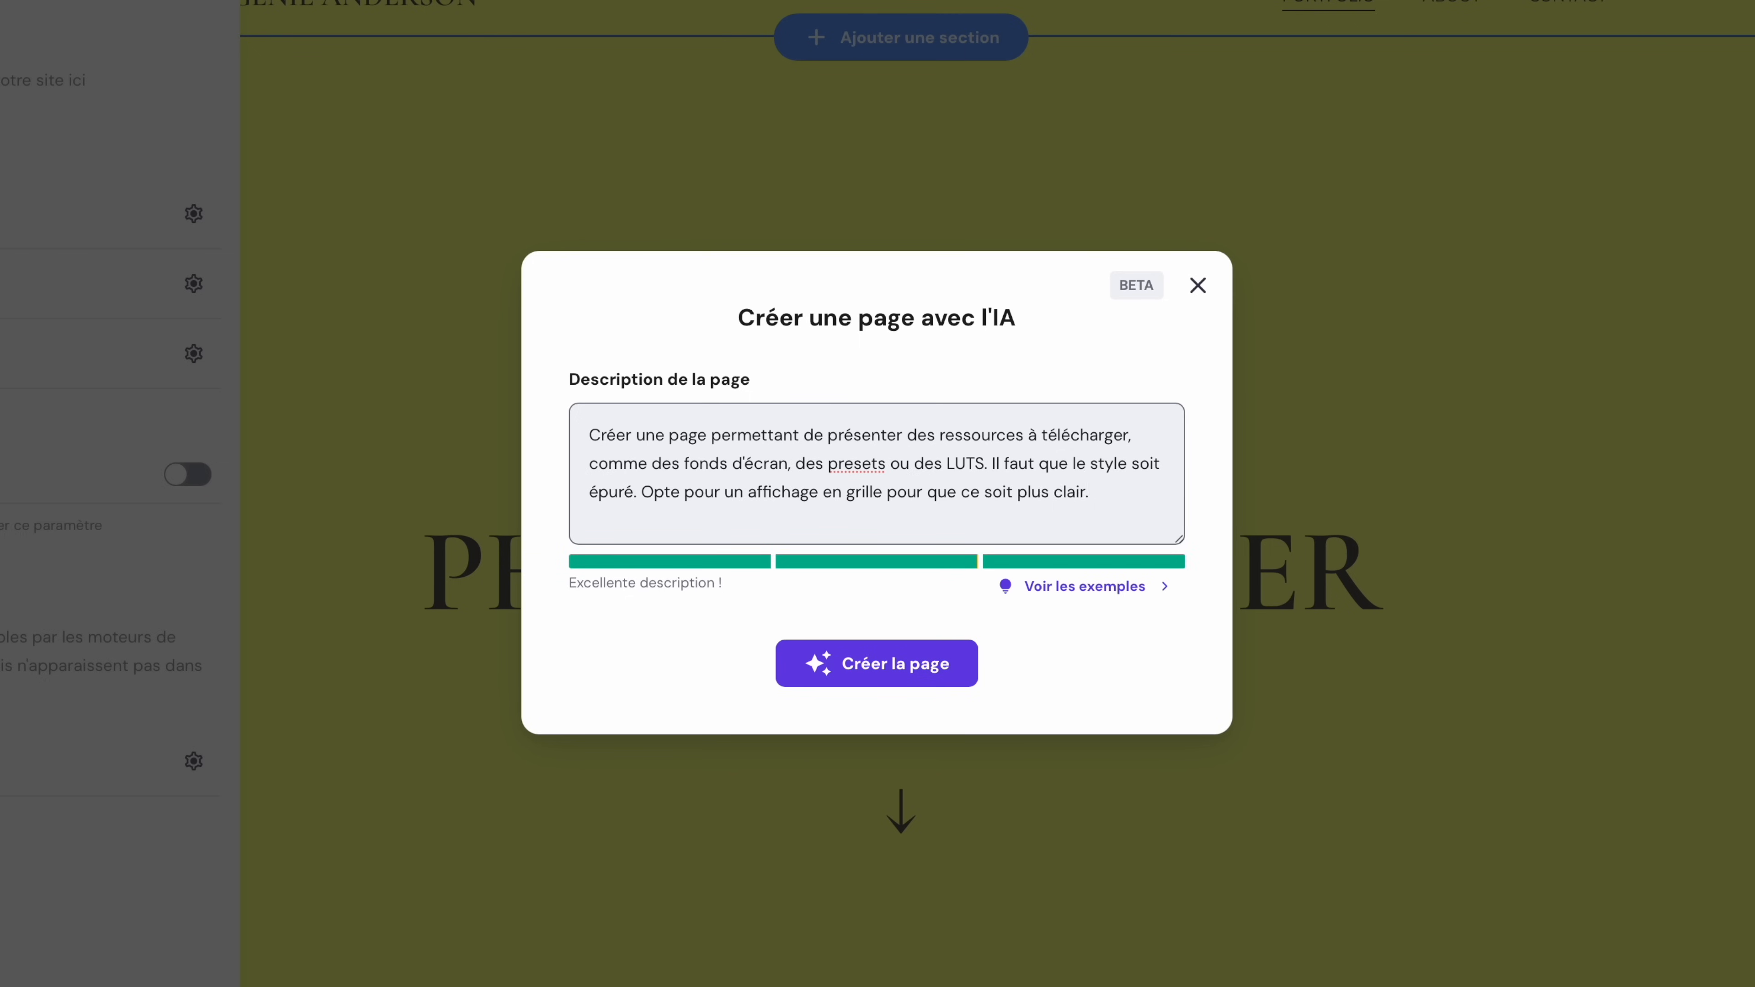
{"action": "left_click", "coordinate": [870, 665]}
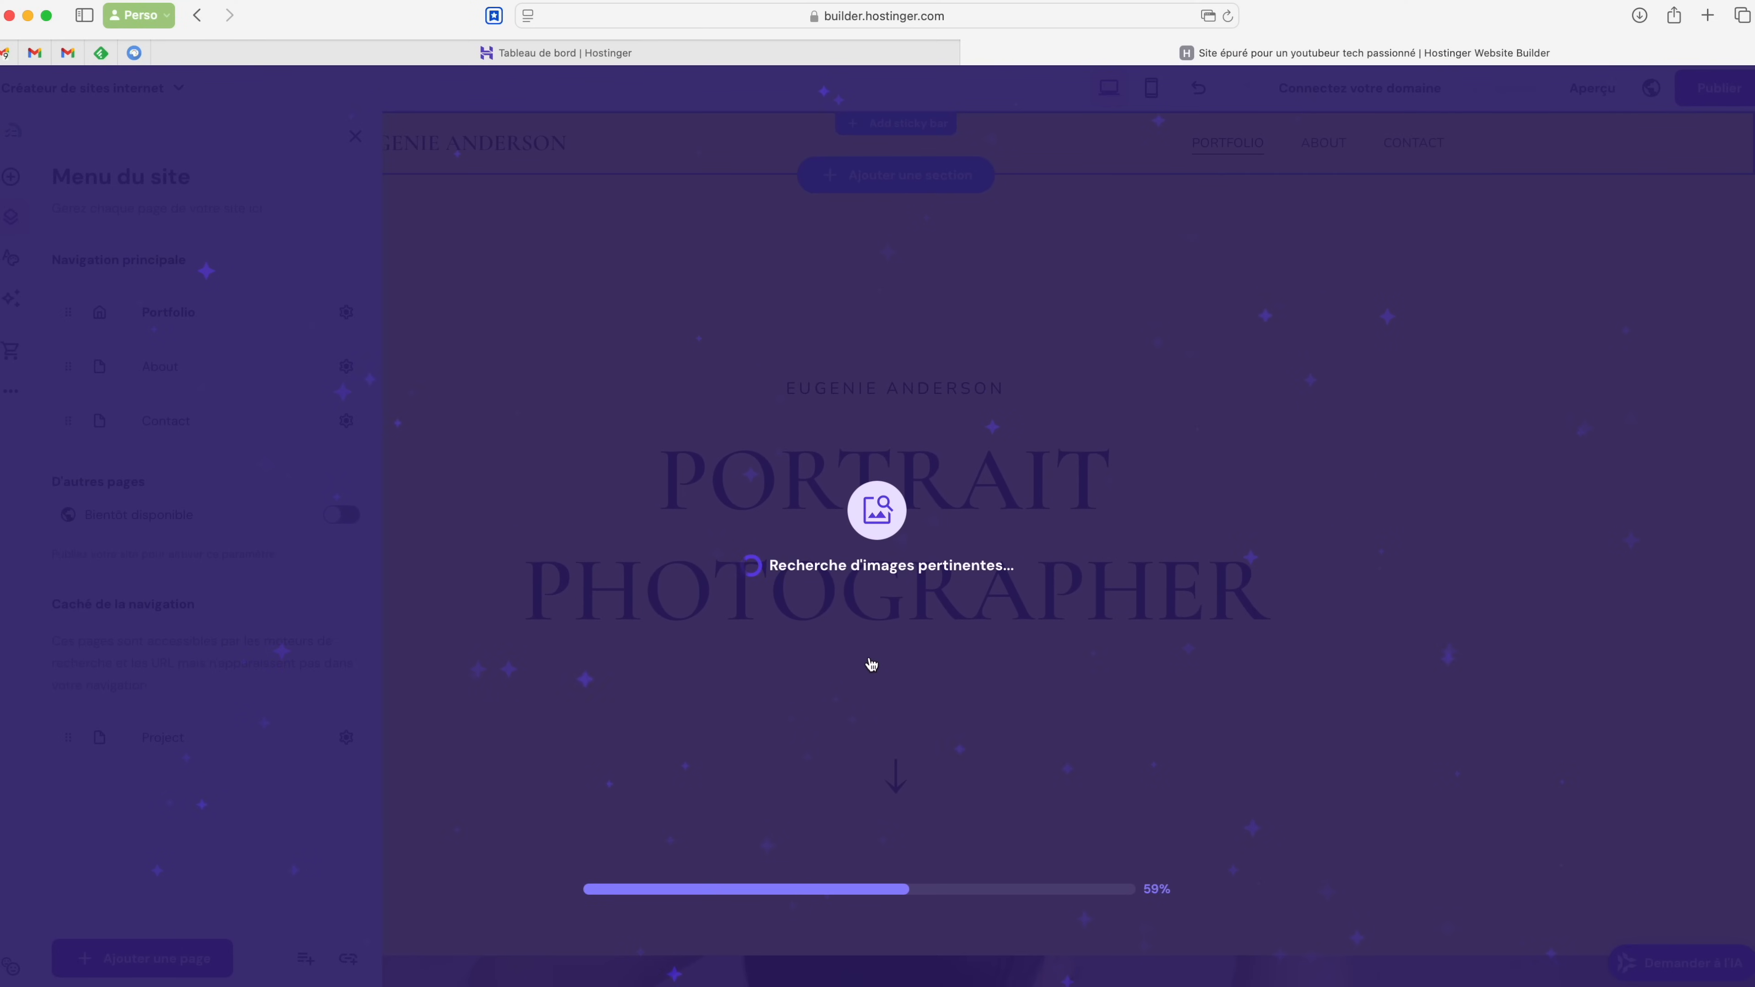
Examine the generated resources page and compare it with the site's Contact and Portfolio pages.
{"action": "scroll", "coordinate": [872, 663], "scroll_direction": "down", "scroll_amount": 18}
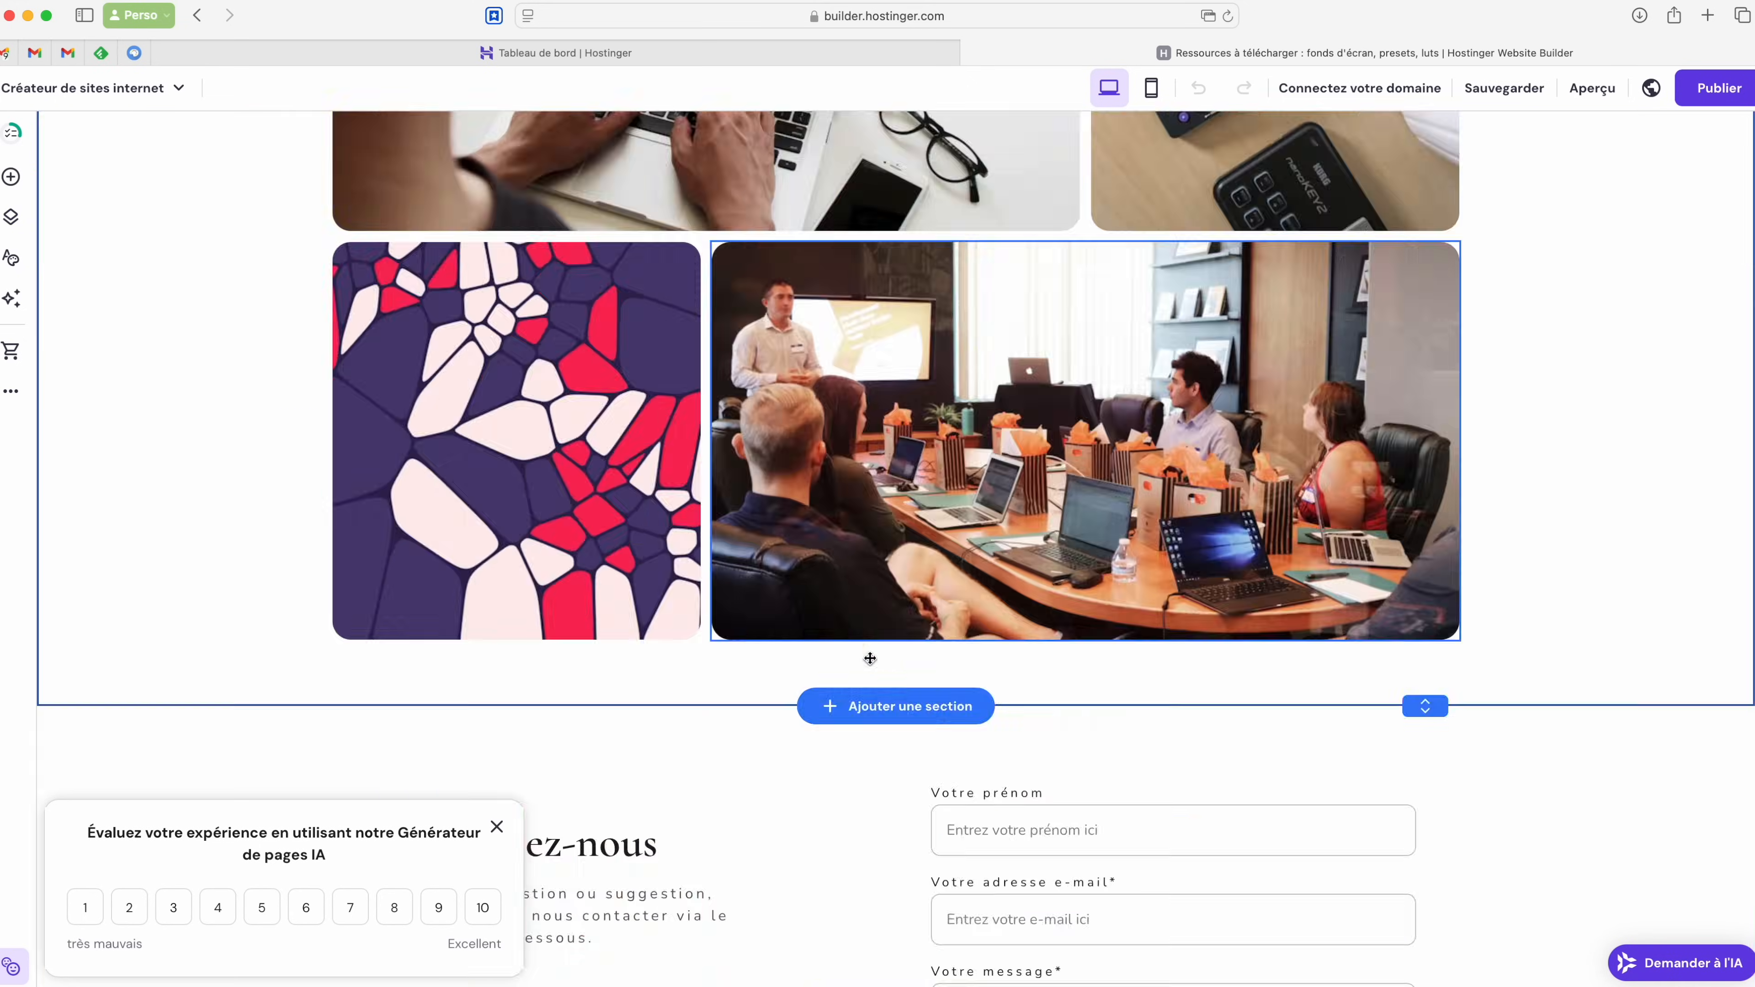
{"action": "scroll", "coordinate": [872, 663], "scroll_direction": "up", "scroll_amount": 12}
{"action": "scroll", "coordinate": [869, 664], "scroll_direction": "up", "scroll_amount": 8}
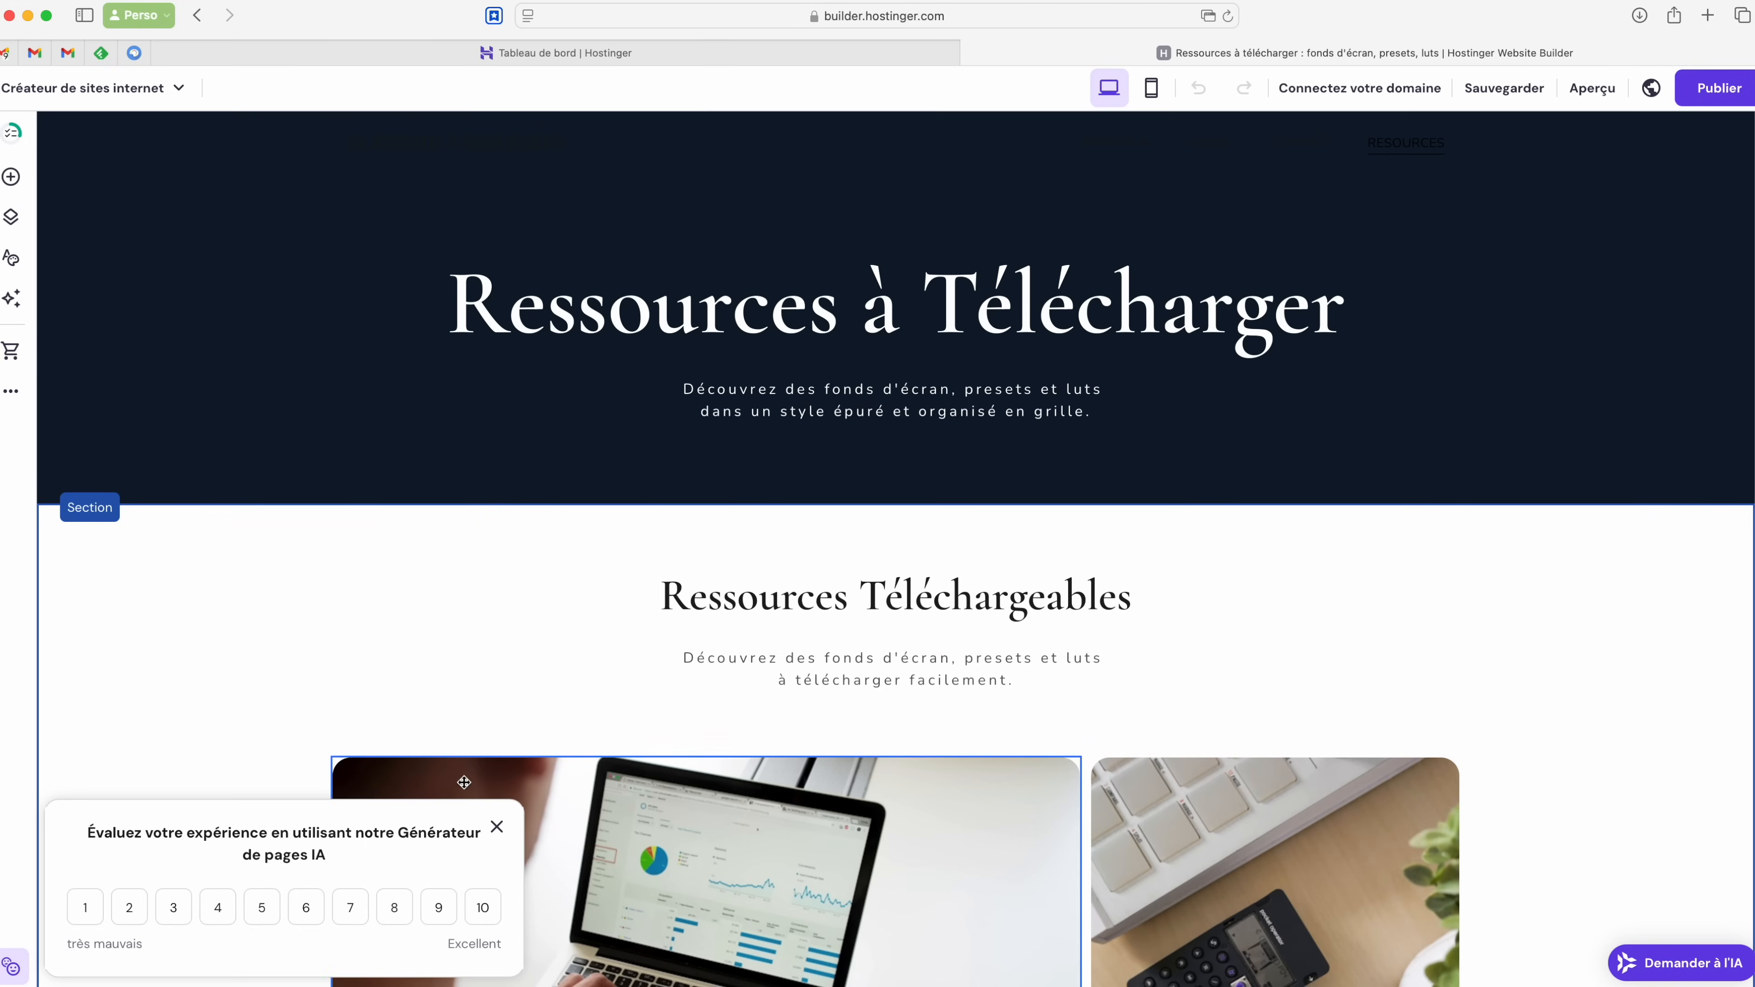
{"action": "left_click", "coordinate": [496, 827]}
{"action": "left_click", "coordinate": [11, 216]}
{"action": "left_click", "coordinate": [185, 421]}
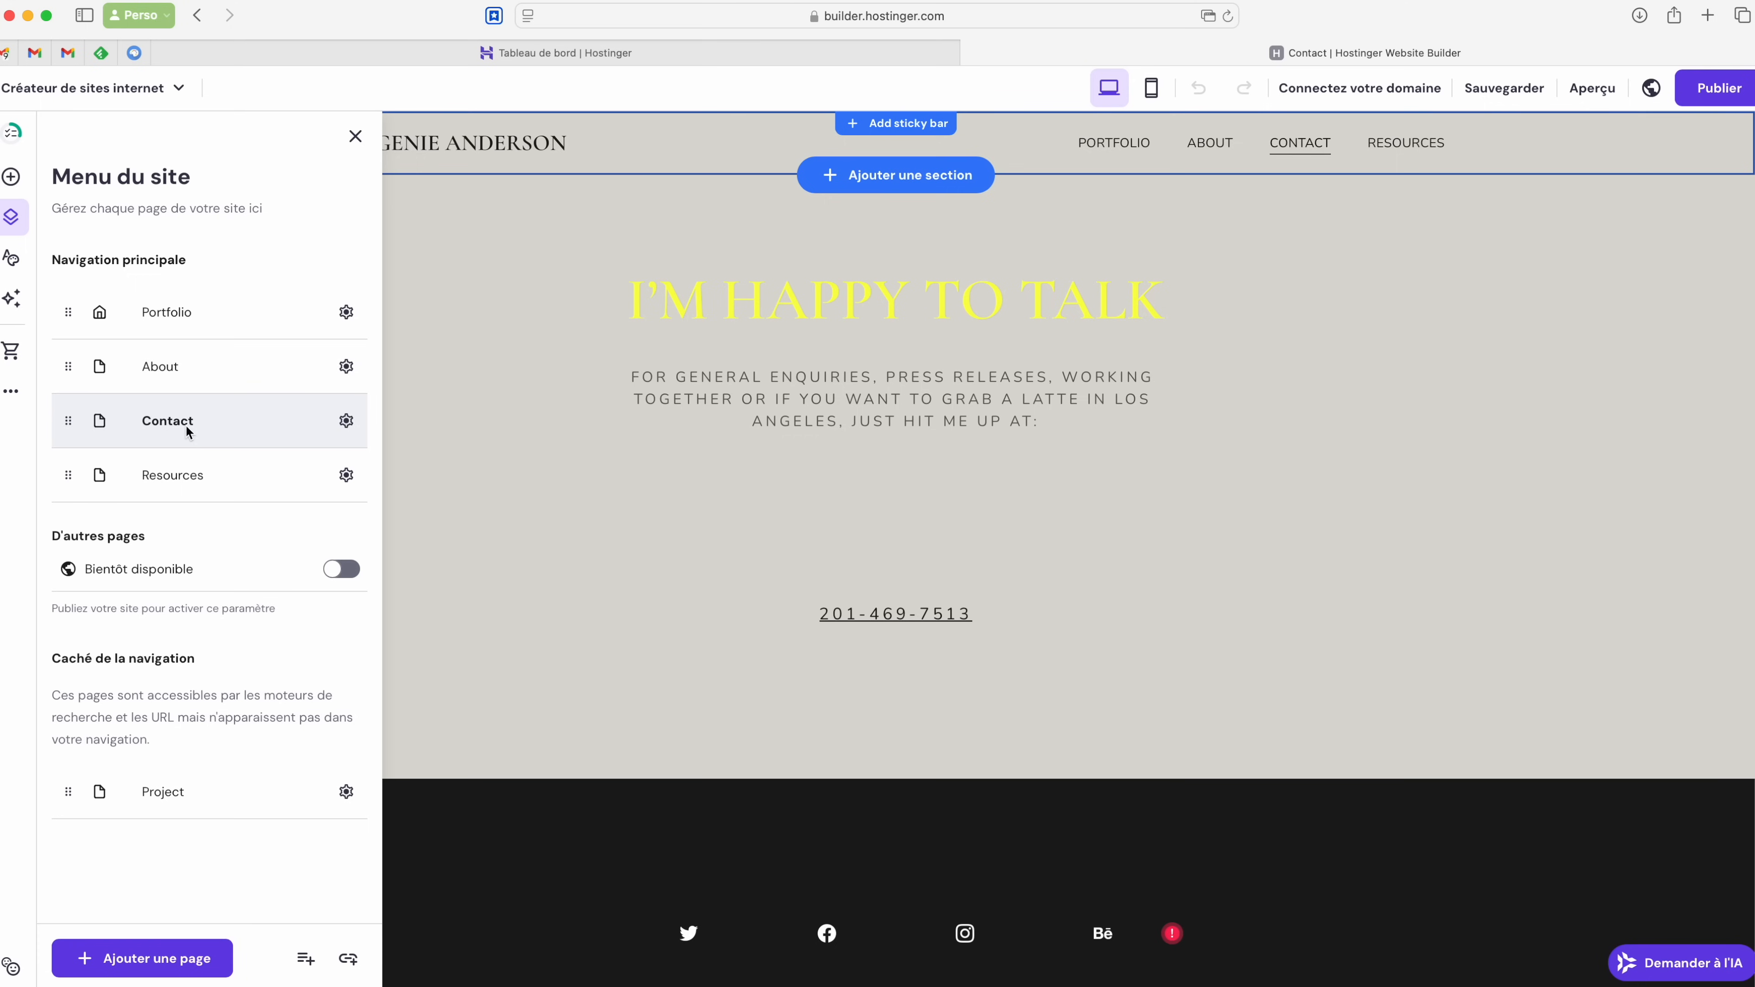
{"action": "left_click", "coordinate": [198, 320]}
{"action": "left_click", "coordinate": [188, 473]}
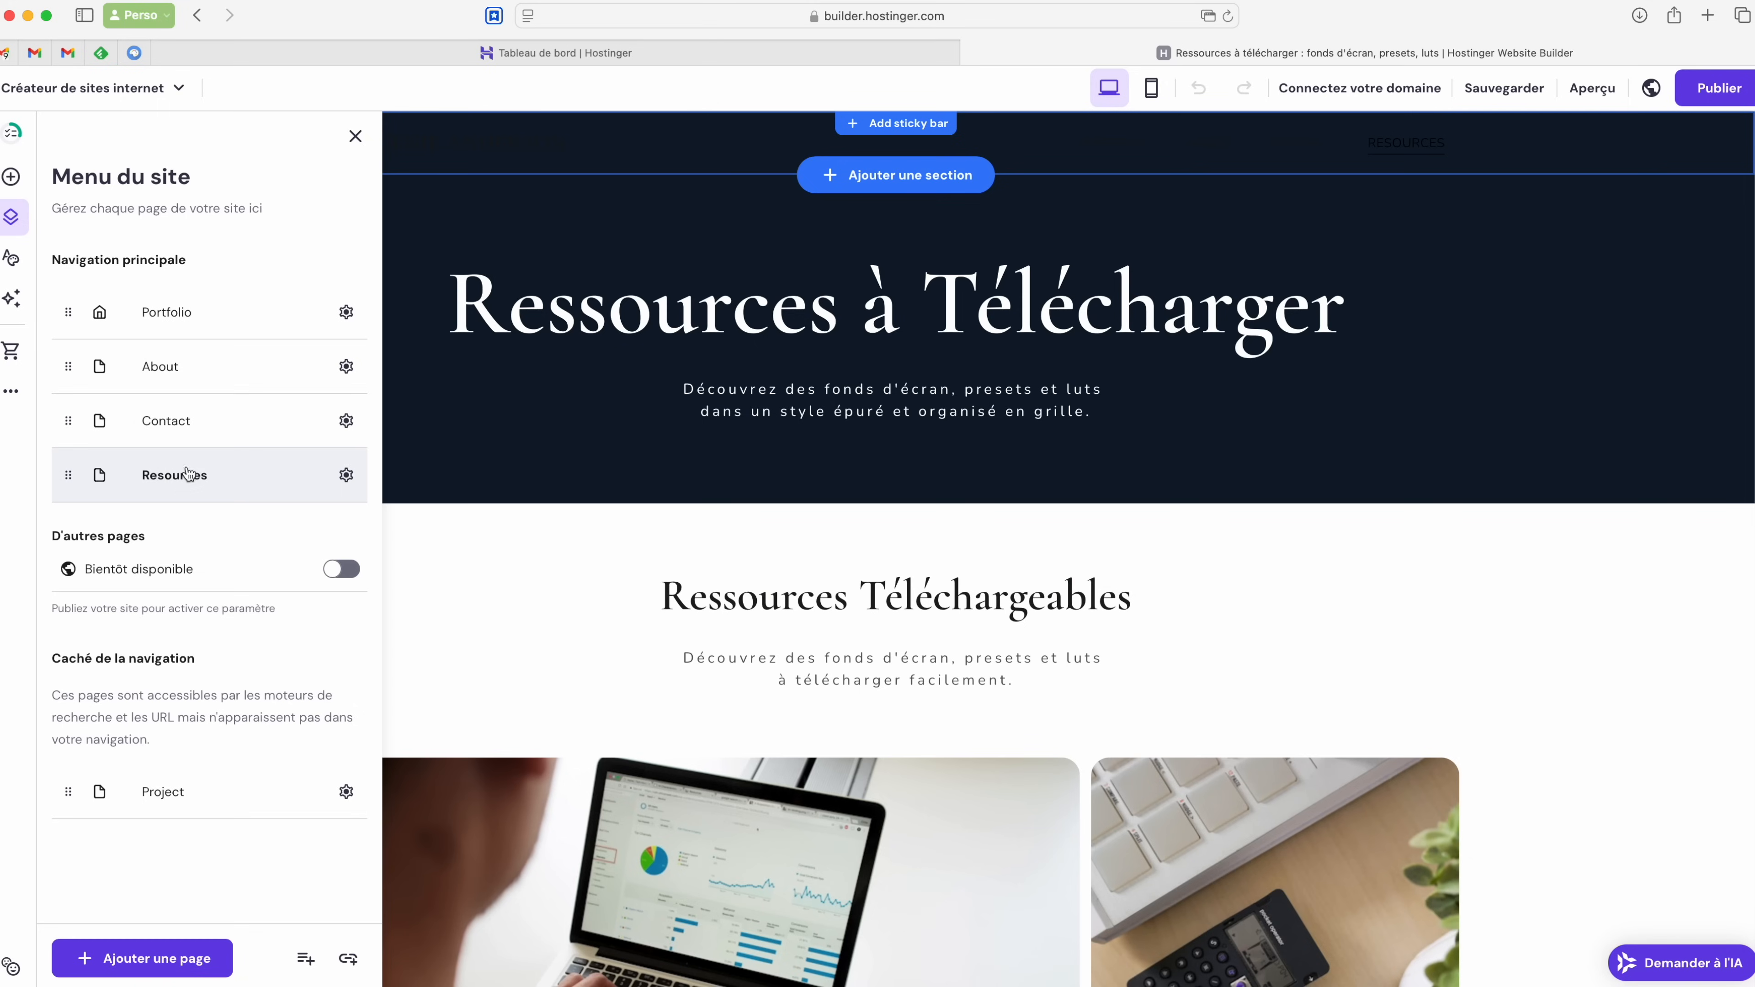
{"action": "left_click", "coordinate": [19, 270]}
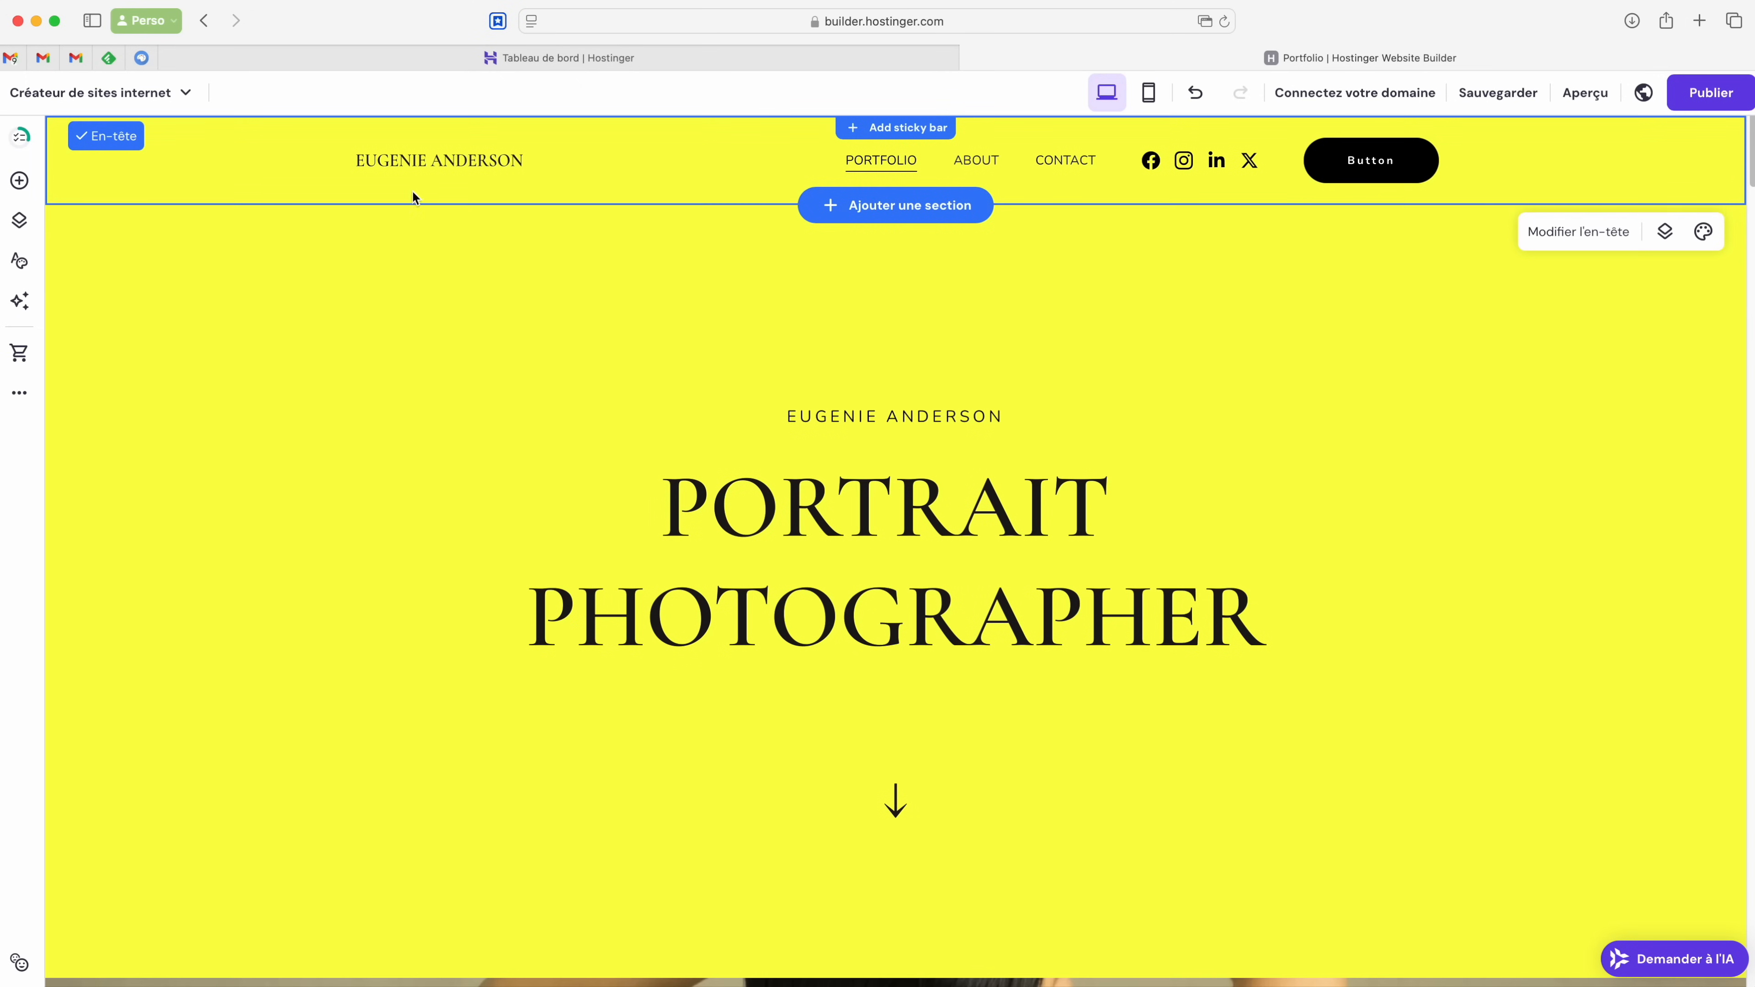
Set the header's element spacing to 63 px and turn off its button.
{"action": "left_click", "coordinate": [1563, 231]}
{"action": "left_click_drag", "start_coordinate": [1567, 435], "coordinate": [1630, 423]}
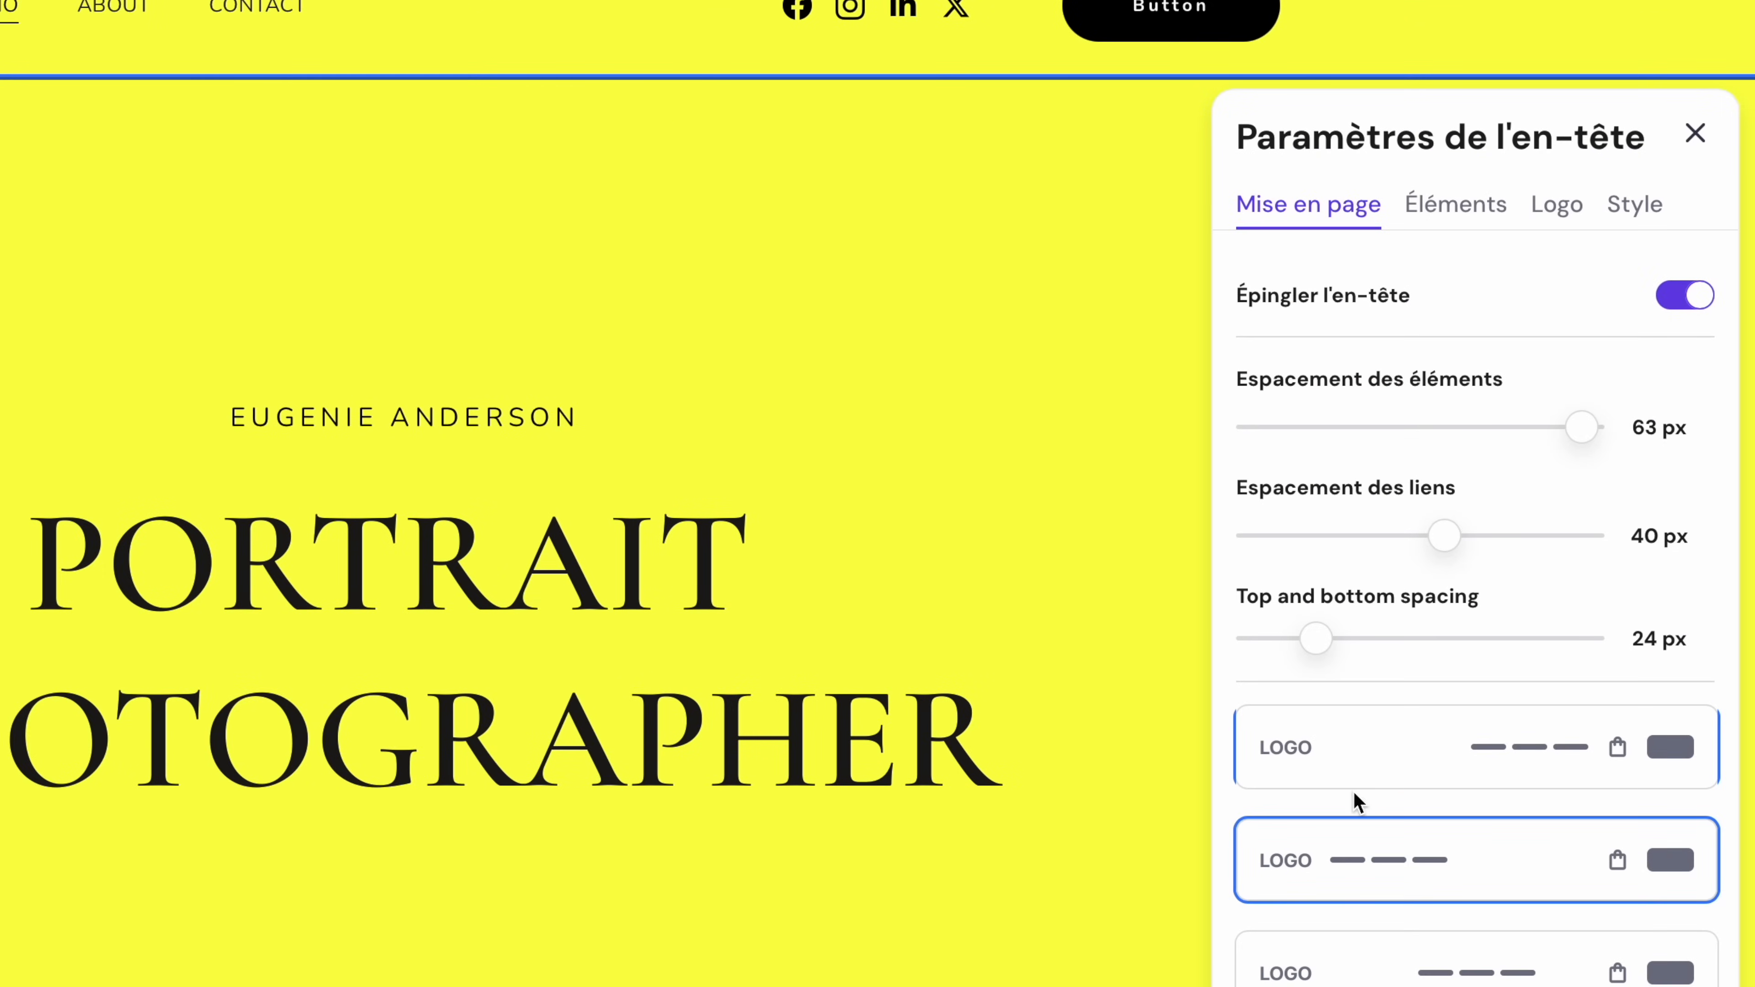
{"action": "left_click", "coordinate": [1364, 968]}
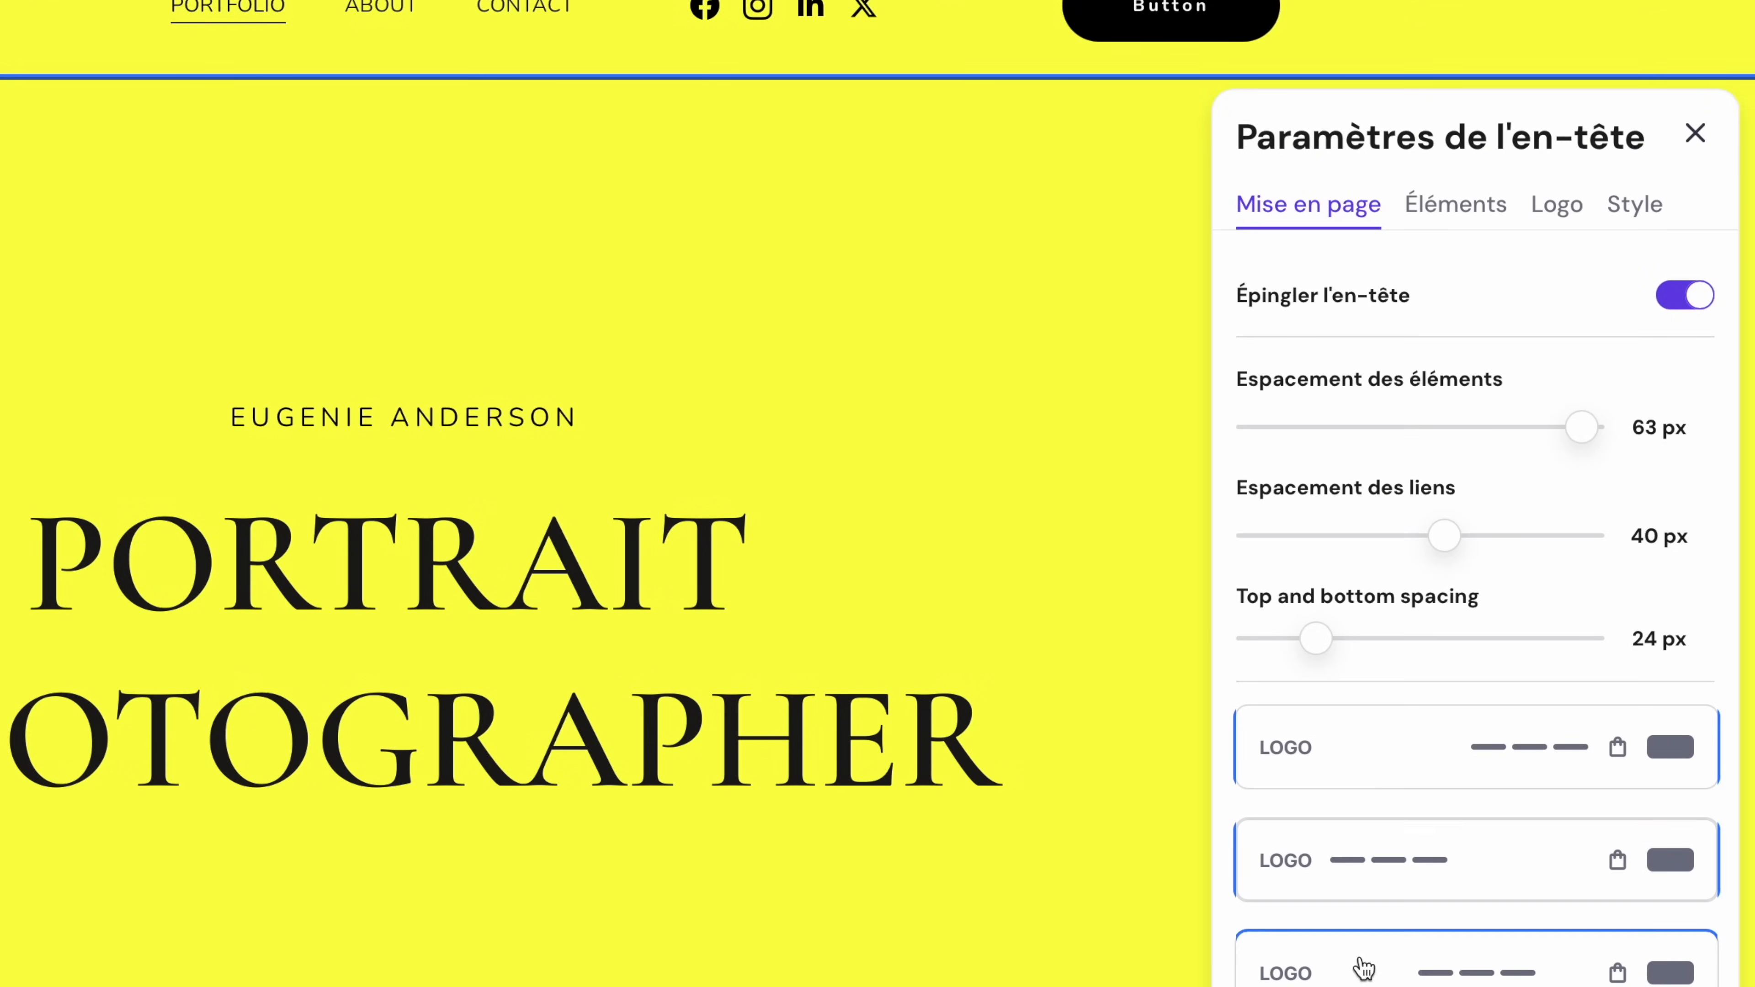
{"action": "left_click", "coordinate": [1455, 204]}
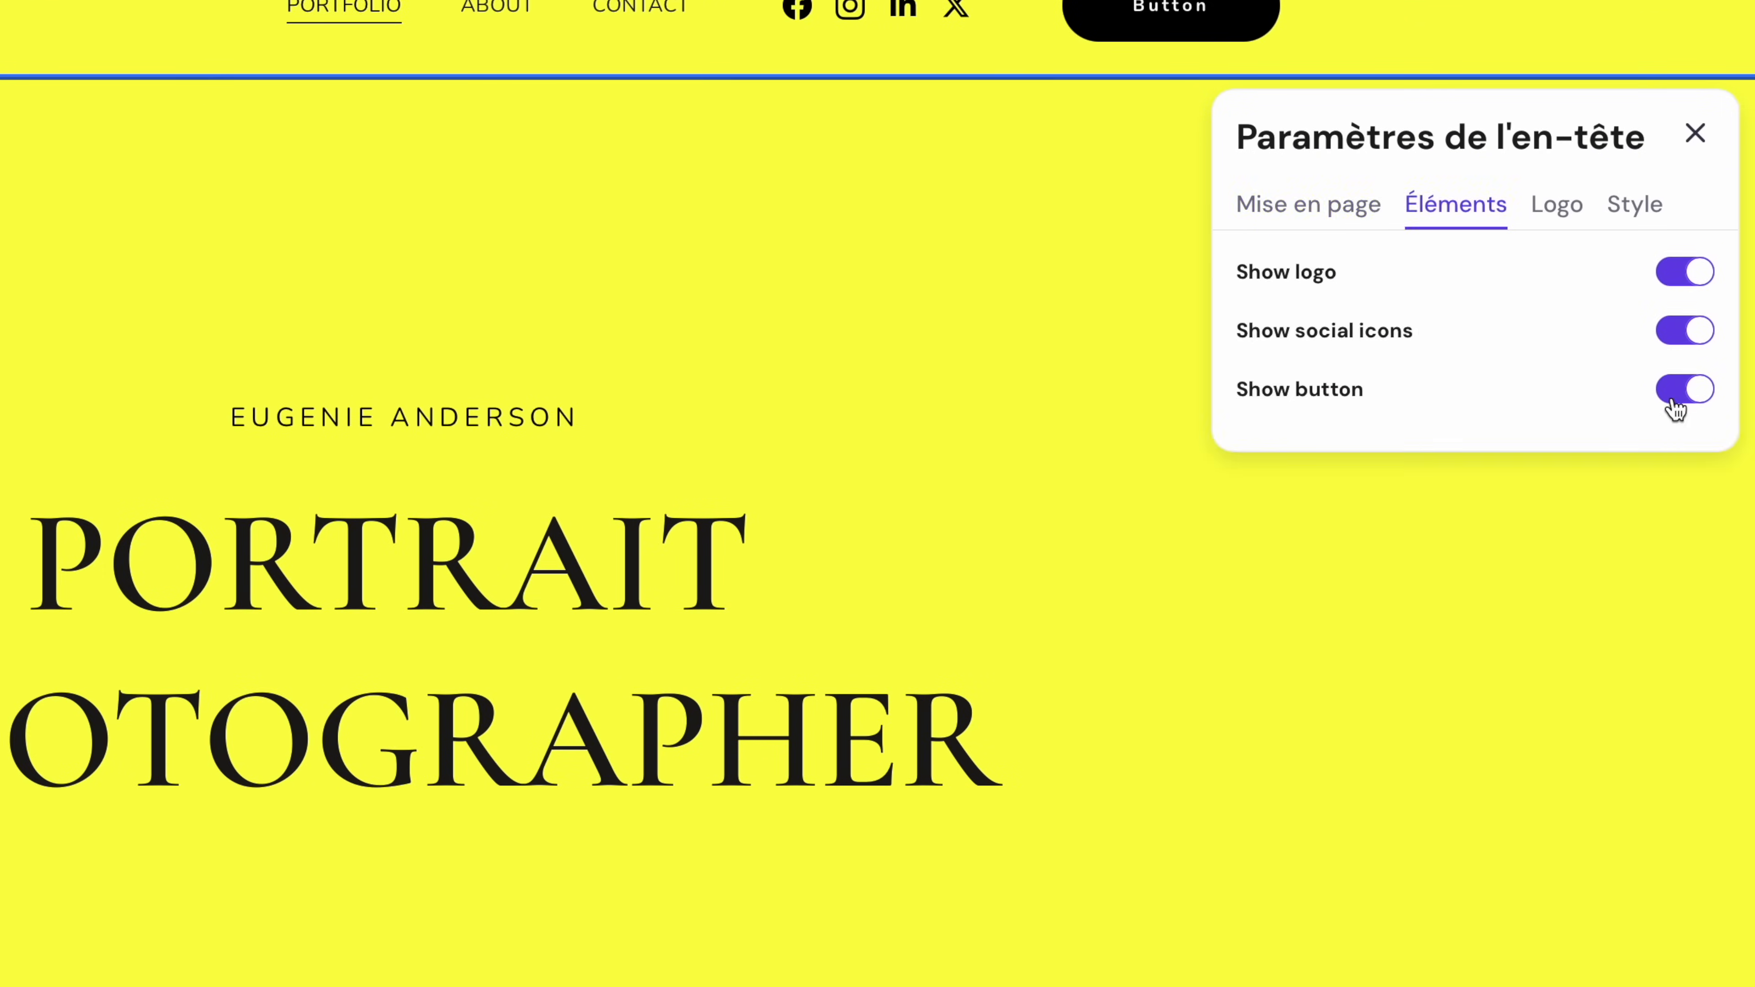
{"action": "left_click", "coordinate": [1684, 388]}
Look through the free images for a replacement header logo and remove the logo from the header.
{"action": "left_click", "coordinate": [1557, 162]}
{"action": "left_click", "coordinate": [1454, 451]}
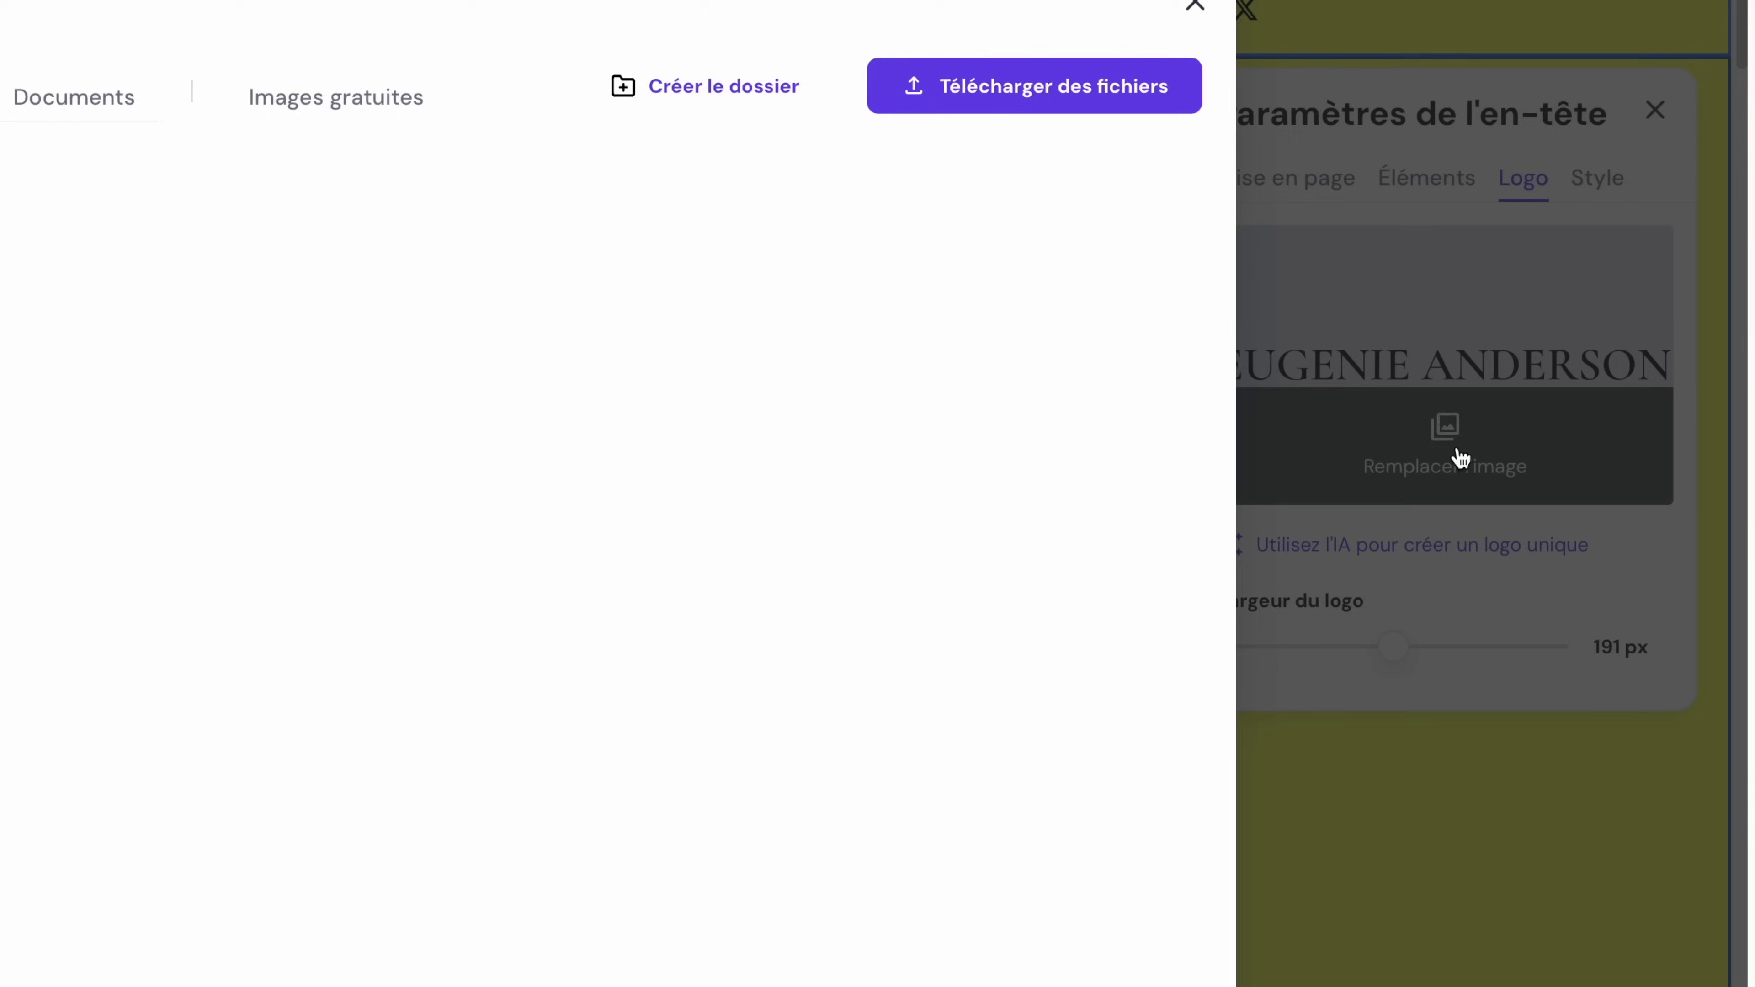
{"action": "left_click", "coordinate": [787, 202]}
{"action": "scroll", "coordinate": [762, 382], "scroll_direction": "down", "scroll_amount": 15}
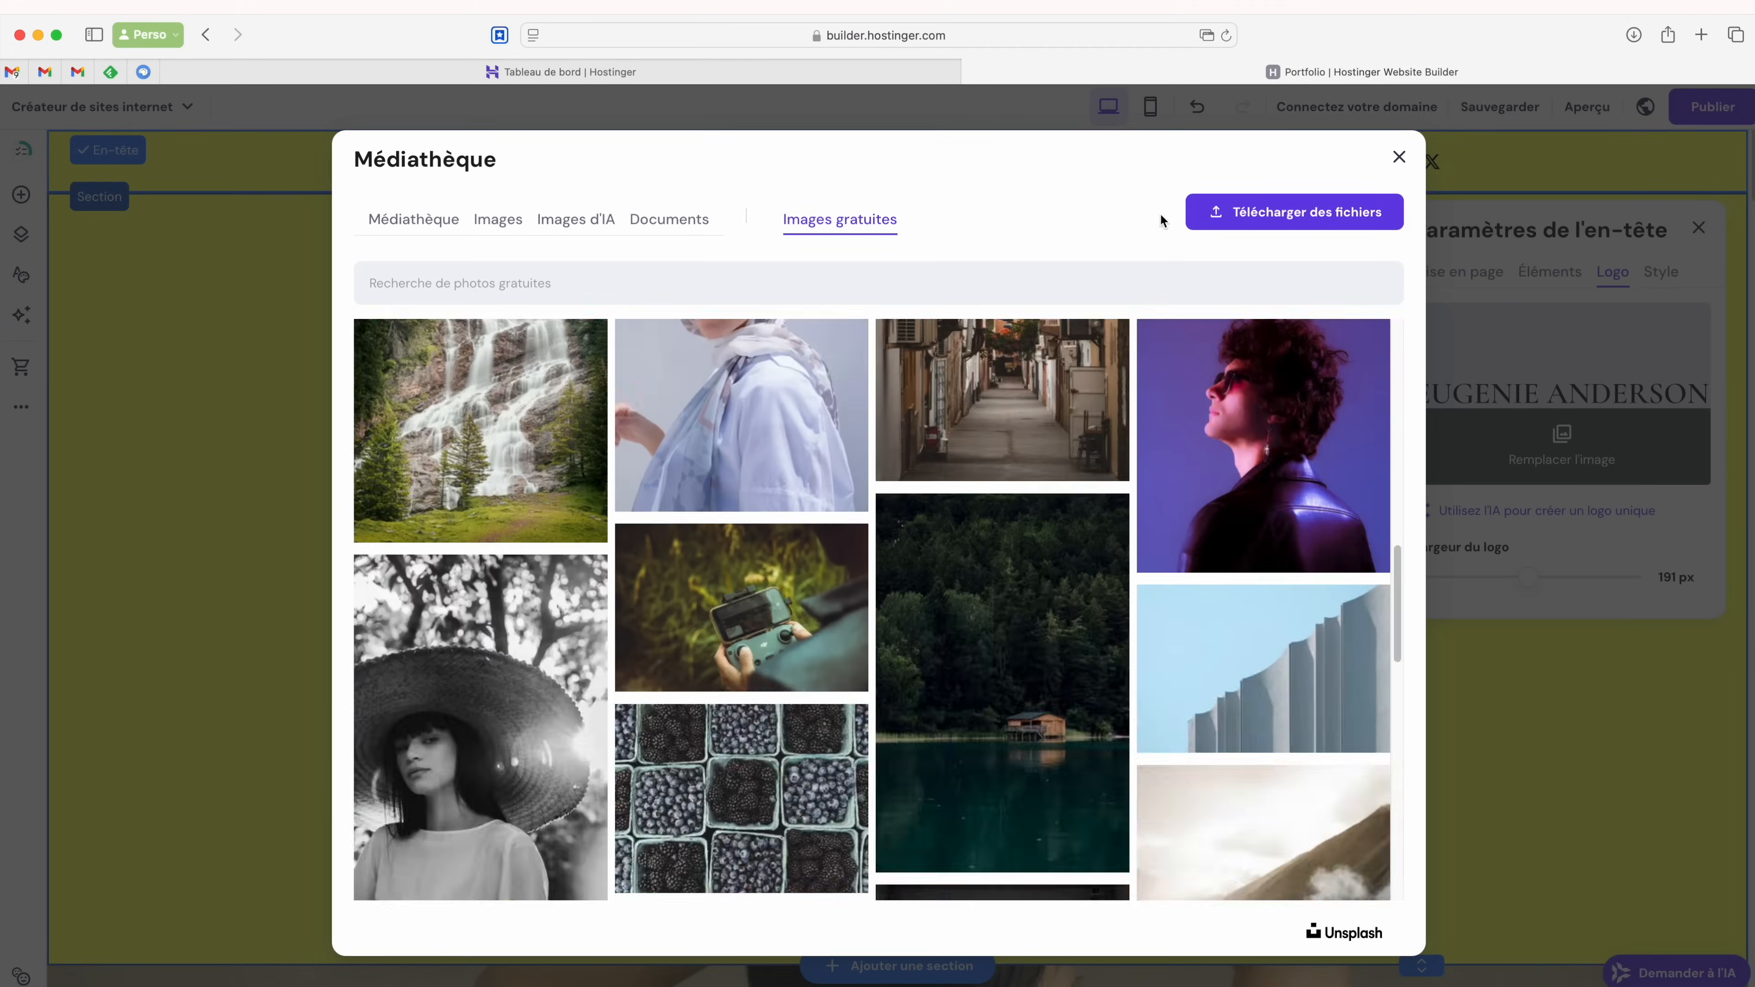
{"action": "left_click", "coordinate": [1417, 132]}
{"action": "left_click", "coordinate": [1698, 257]}
{"action": "left_click", "coordinate": [1697, 424]}
{"action": "left_click", "coordinate": [1694, 424]}
Replace the small line above the main title with the site owner's full name.
{"action": "left_click", "coordinate": [915, 404]}
{"action": "left_click", "coordinate": [370, 359]}
{"action": "key", "text": "super+a"}
{"action": "type", "text": "FREDERUI"}
Replace the main title with CREATEUR and DE CONTENUS on two lines, giving the second line the Rubrique 1 style.
{"action": "left_click", "coordinate": [1027, 572]}
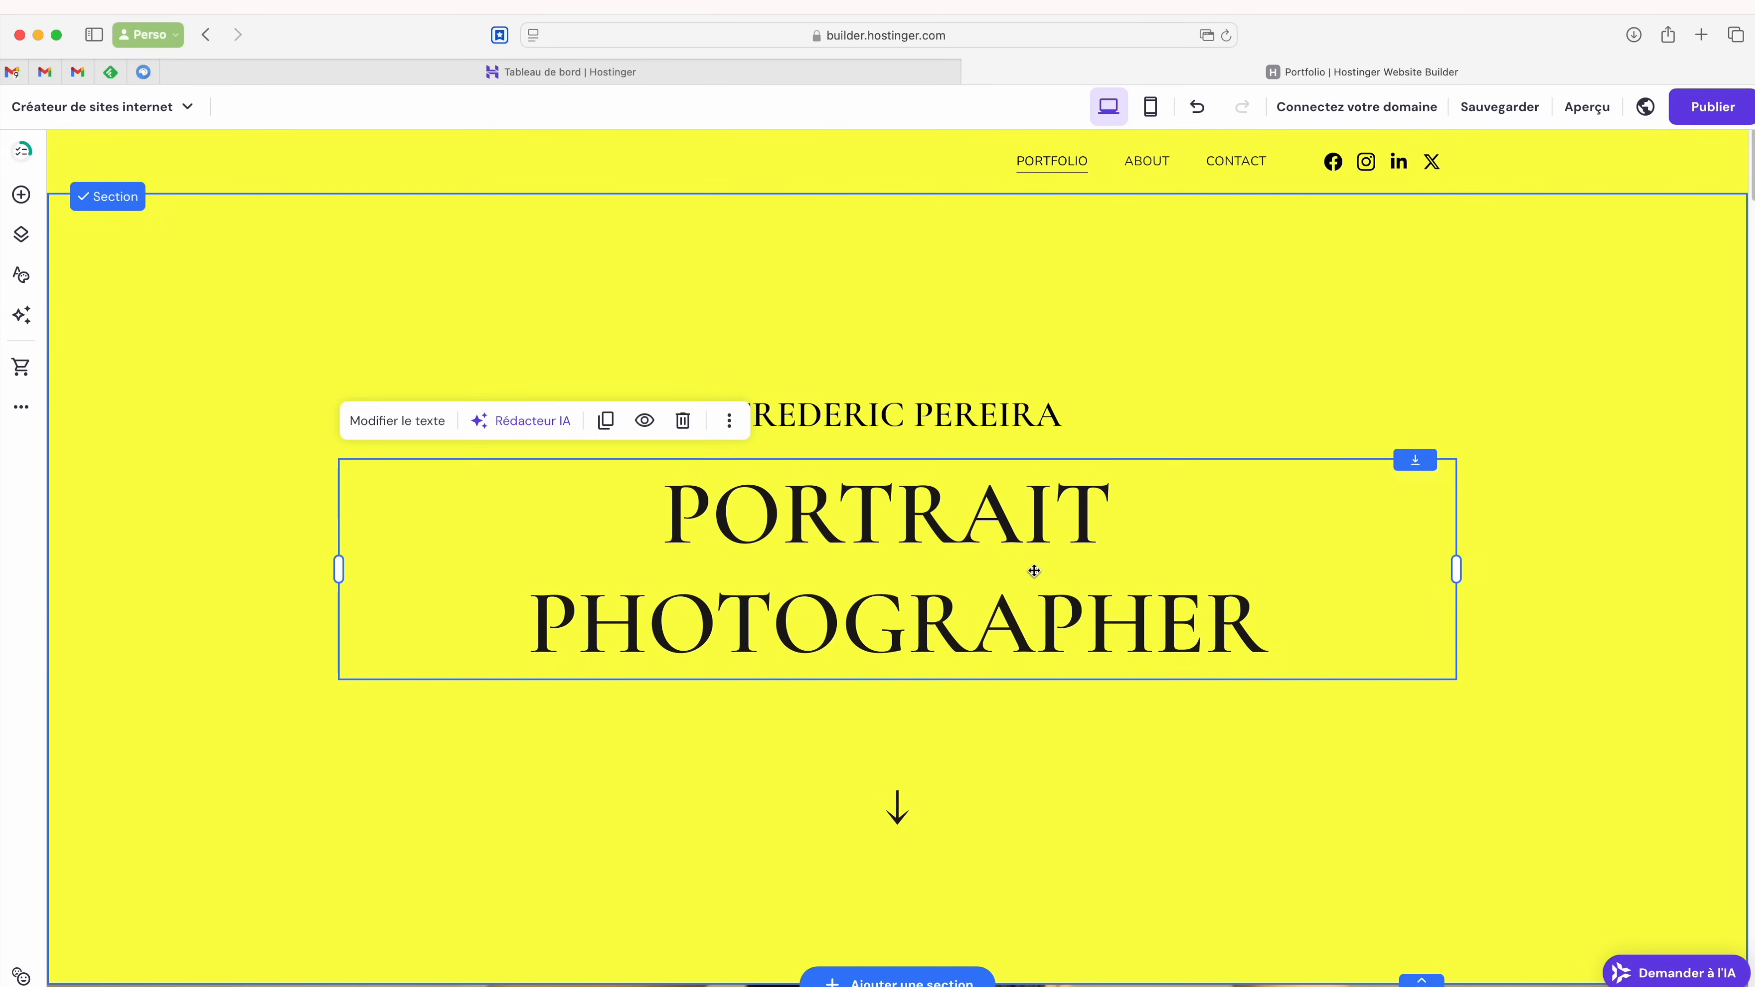
{"action": "left_click", "coordinate": [1027, 572]}
{"action": "key", "text": "super+a"}
{"action": "type", "text": "CREATEUR"}
{"action": "key", "text": "Return"}
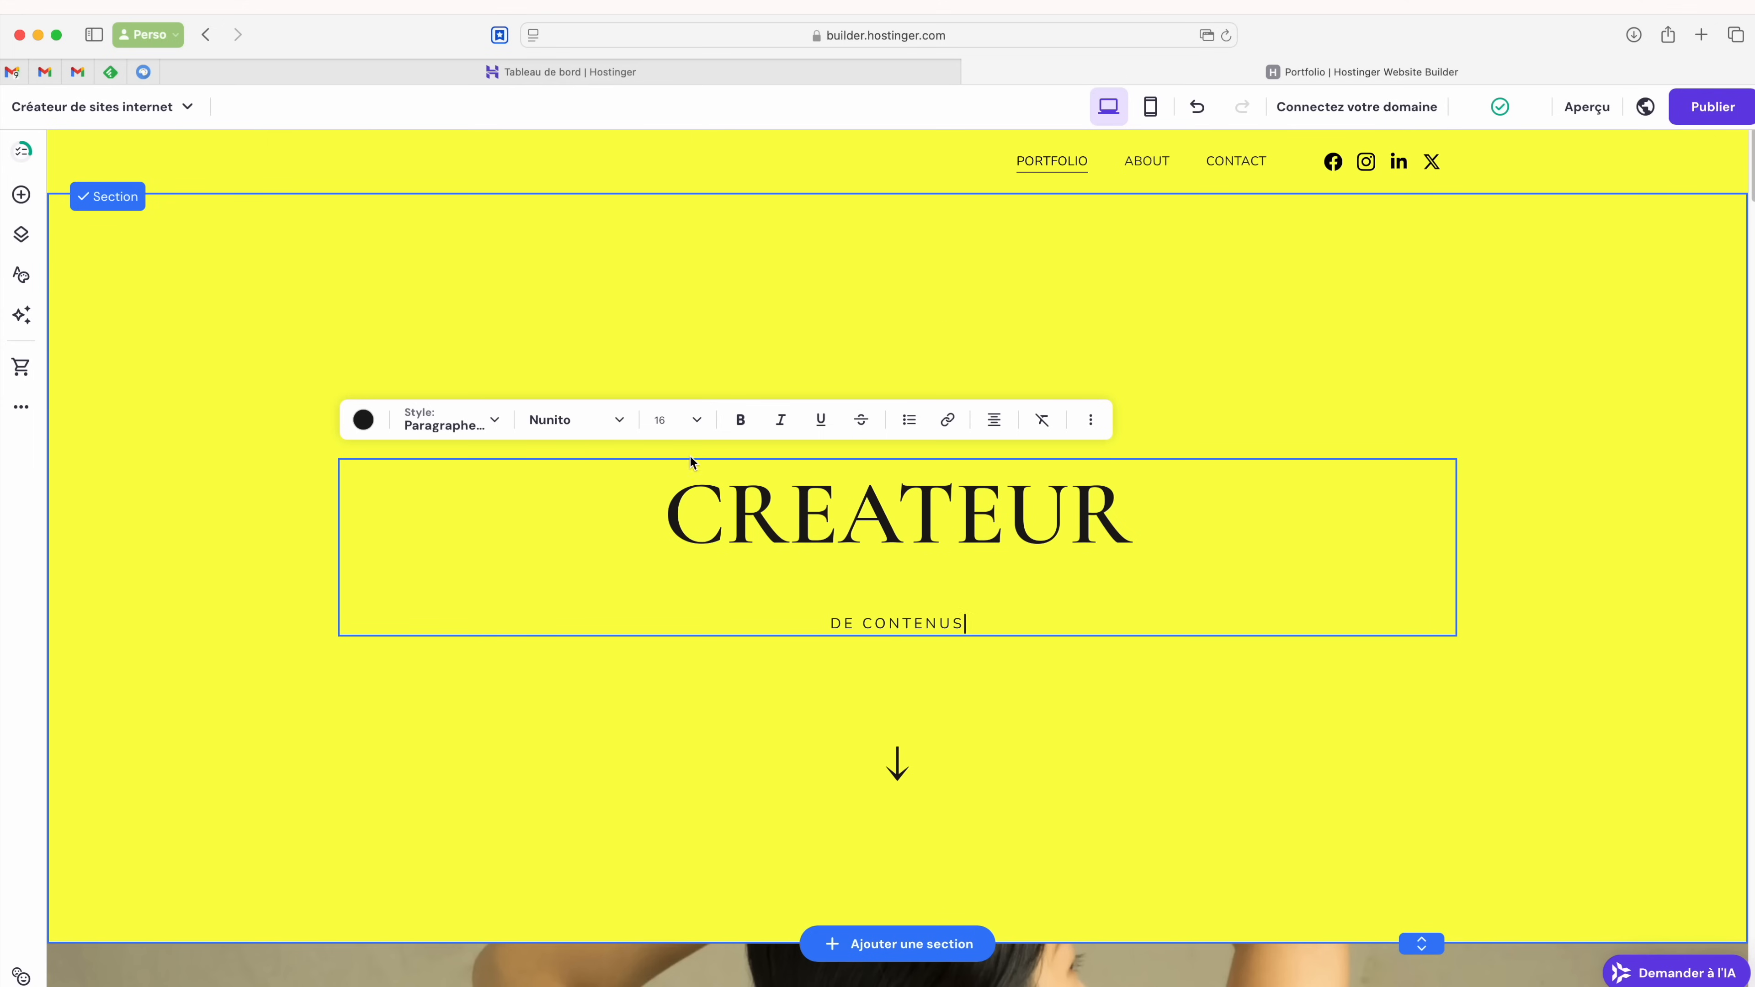
{"action": "triple_click", "coordinate": [942, 624]}
{"action": "left_click", "coordinate": [450, 420]}
{"action": "left_click", "coordinate": [439, 490]}
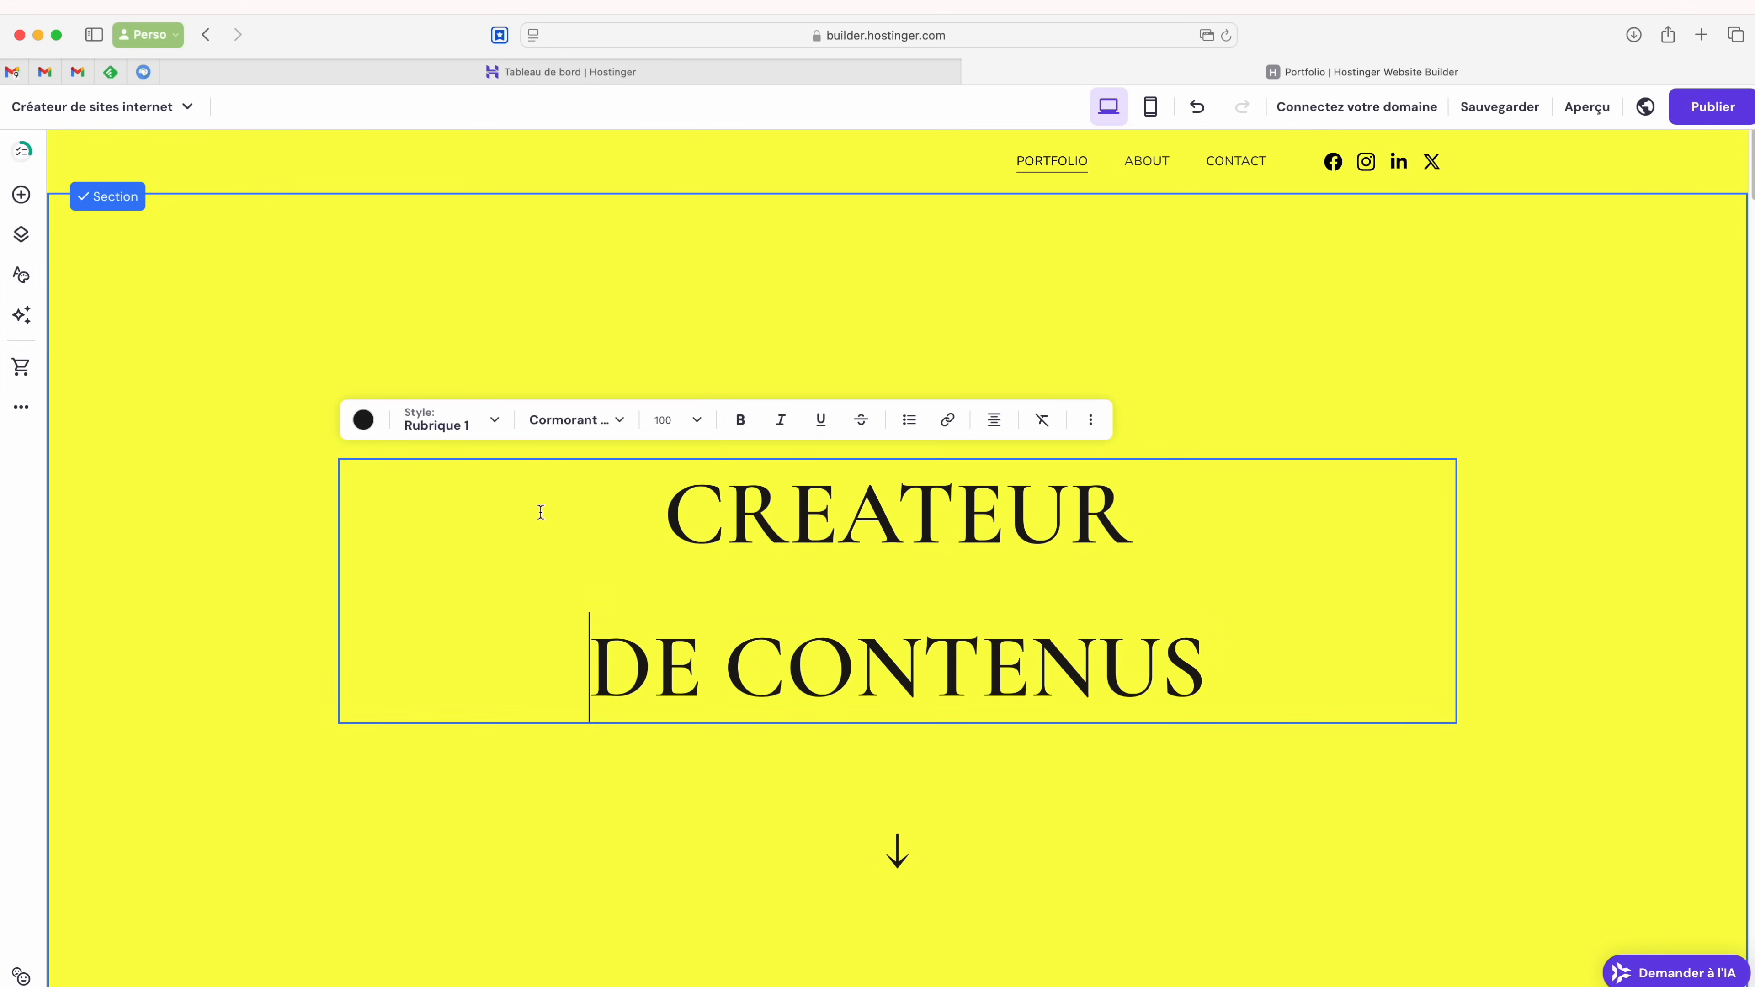
Change the two lines of the main title to YOUTUBEUR and VIDEASTE.
{"action": "double_click", "coordinate": [1059, 507]}
{"action": "type", "text": "YOUTUBEUR"}
{"action": "triple_click", "coordinate": [898, 664]}
{"action": "type", "text": "VIDEAST"}
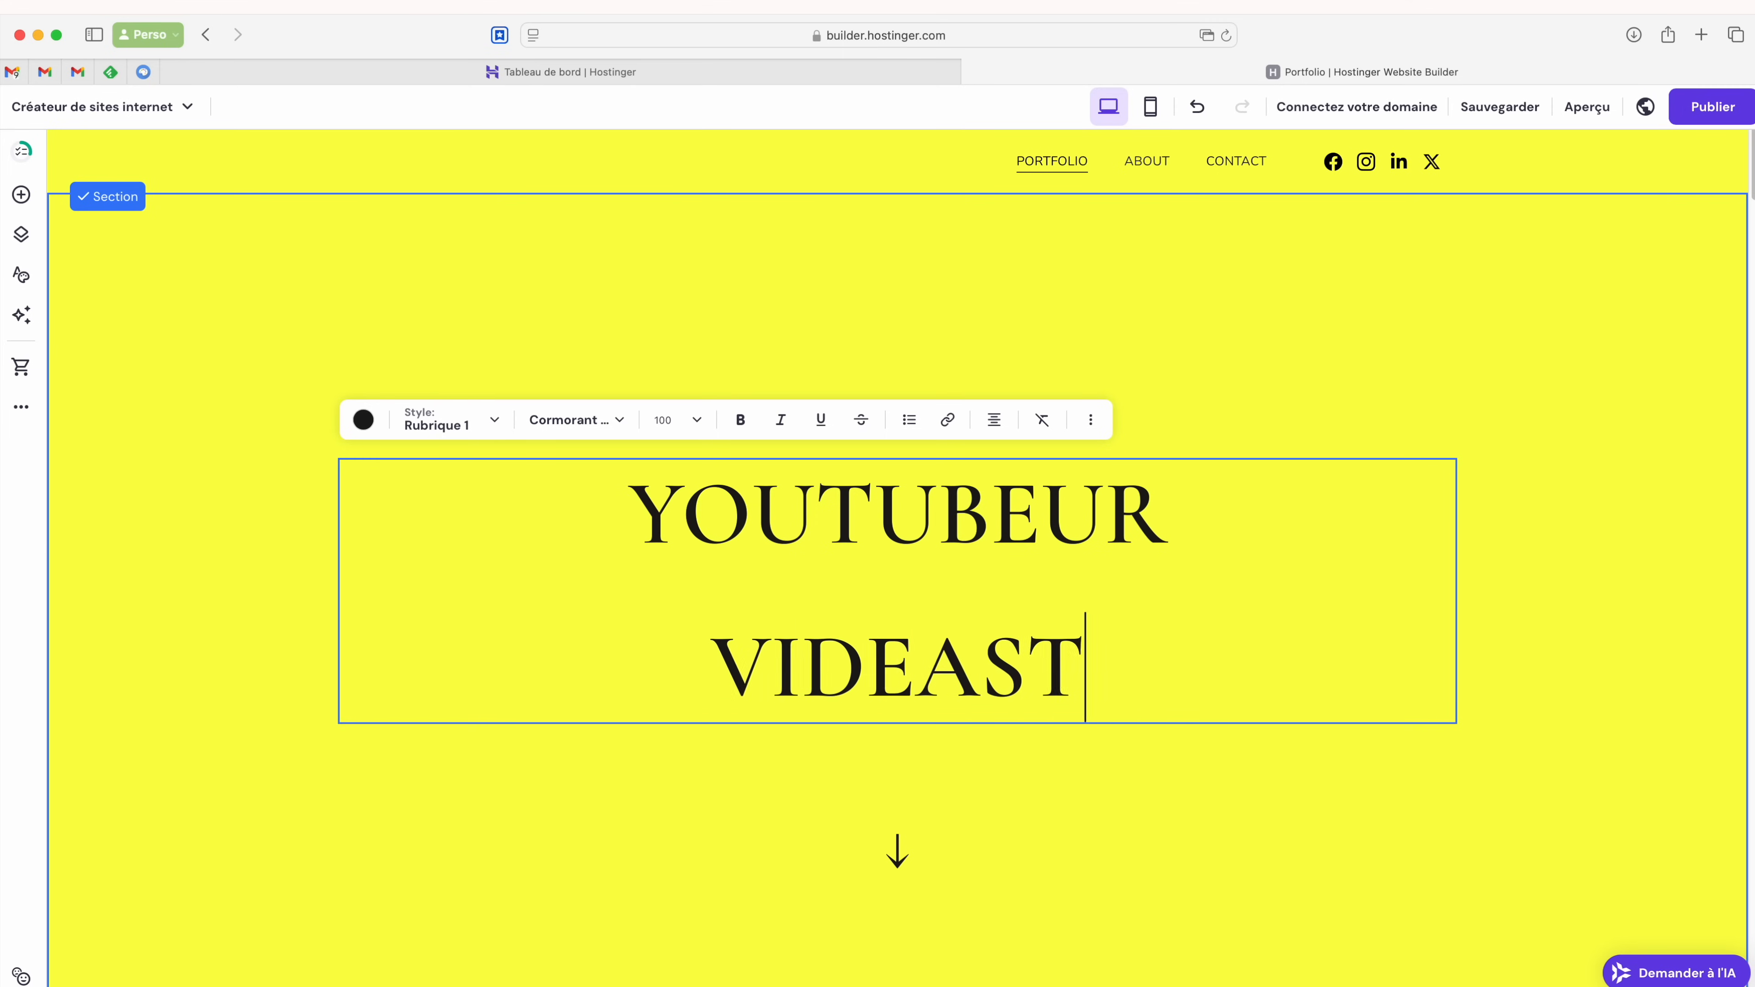
{"action": "type", "text": "E"}
{"action": "left_click", "coordinate": [695, 422]}
{"action": "key", "text": "Escape"}
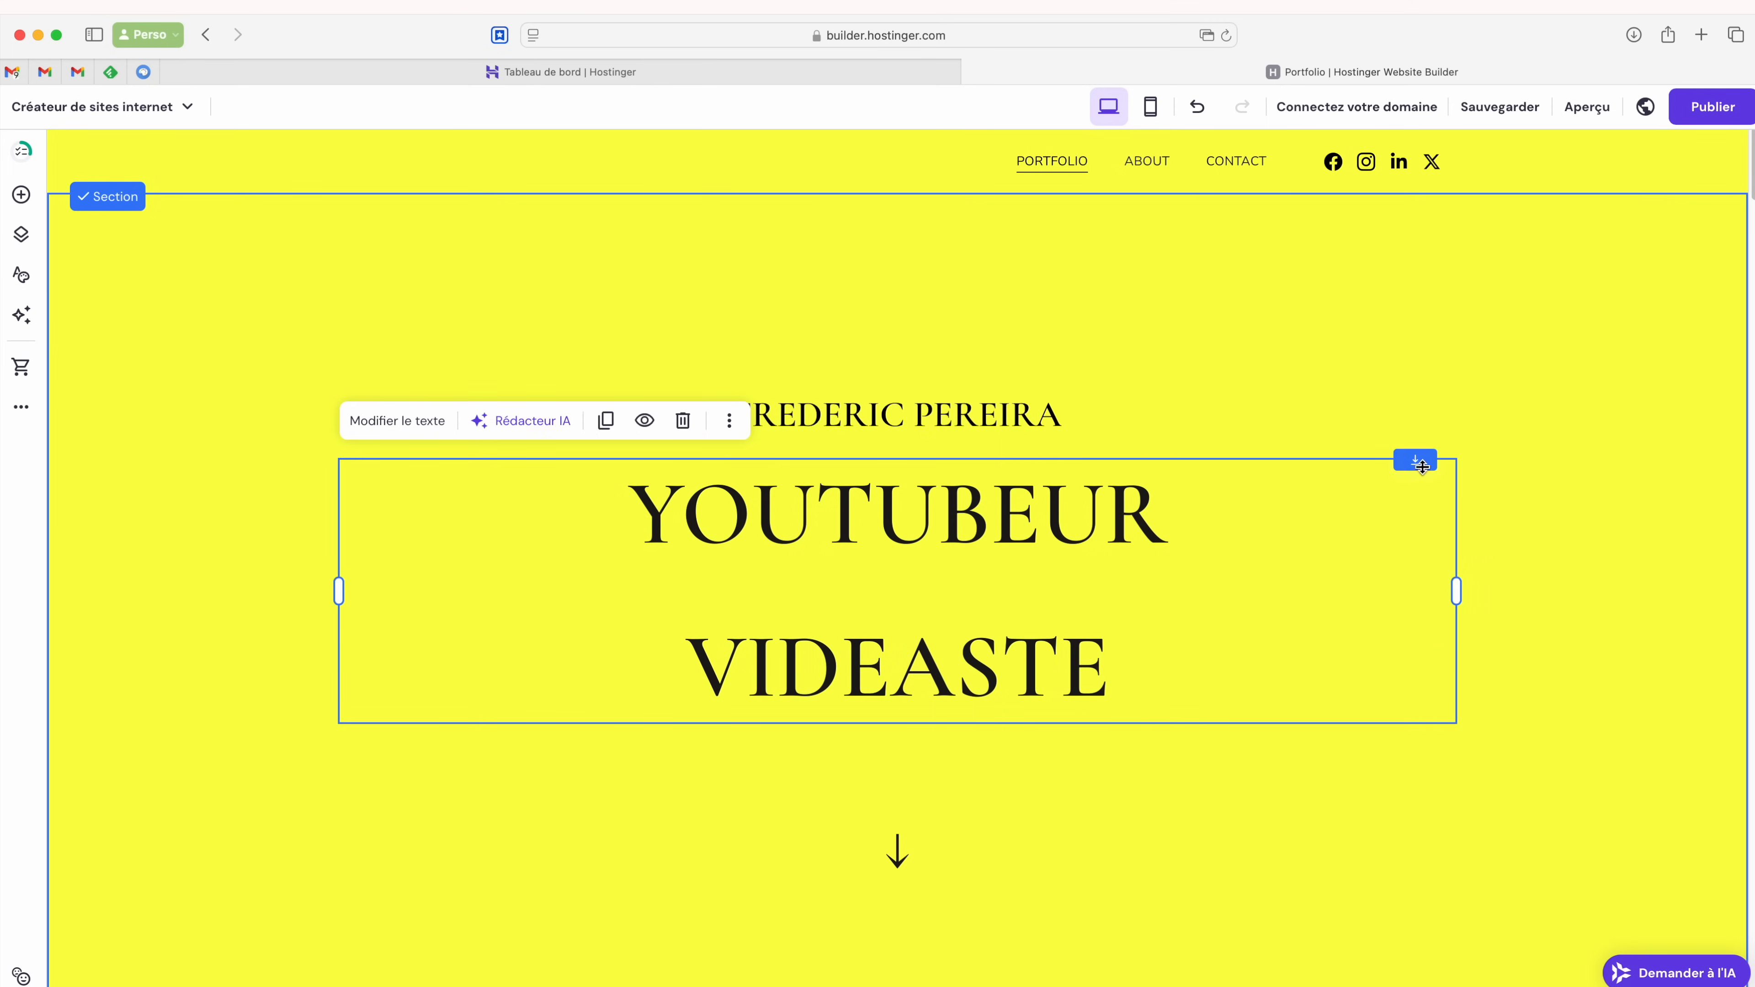
{"action": "left_click_drag", "start_coordinate": [1456, 593], "coordinate": [1458, 596]}
Browse the new-section templates below the title section, including the about, services, contact form, registration form, map and testimonial categories.
{"action": "scroll", "coordinate": [1187, 443], "scroll_direction": "down", "scroll_amount": 5}
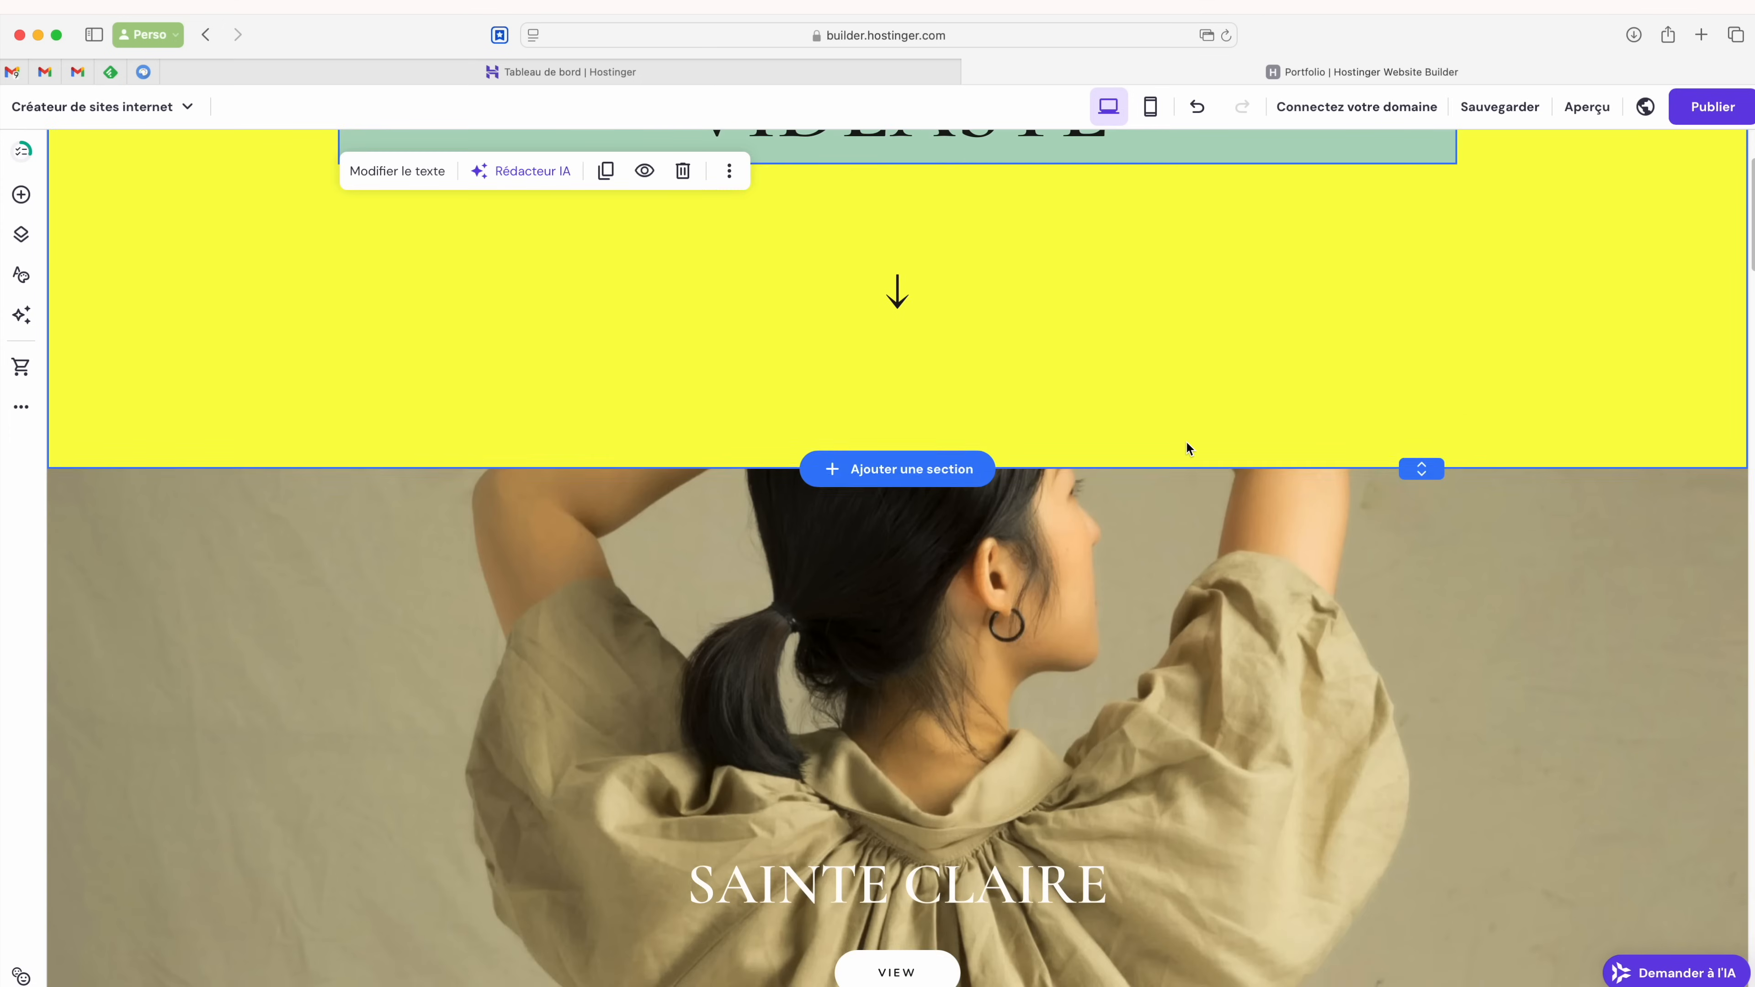
{"action": "left_click", "coordinate": [936, 470]}
{"action": "scroll", "coordinate": [936, 470], "scroll_direction": "down", "scroll_amount": 15}
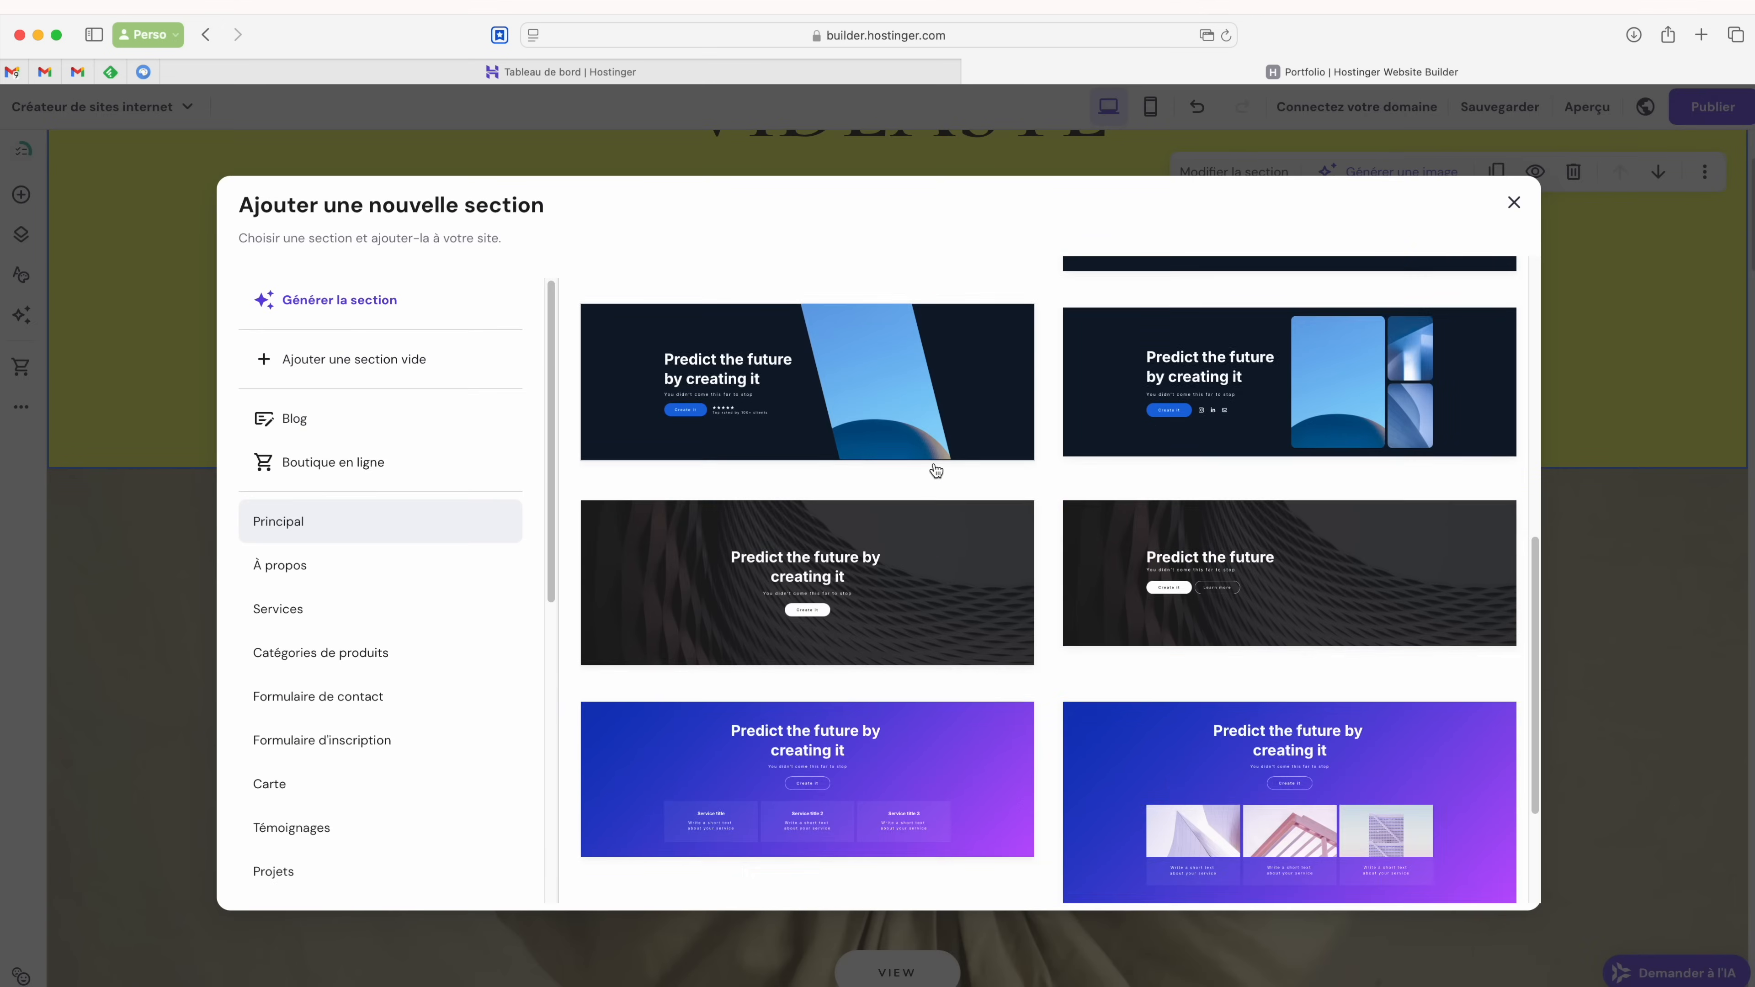
{"action": "scroll", "coordinate": [935, 464], "scroll_direction": "up", "scroll_amount": 10}
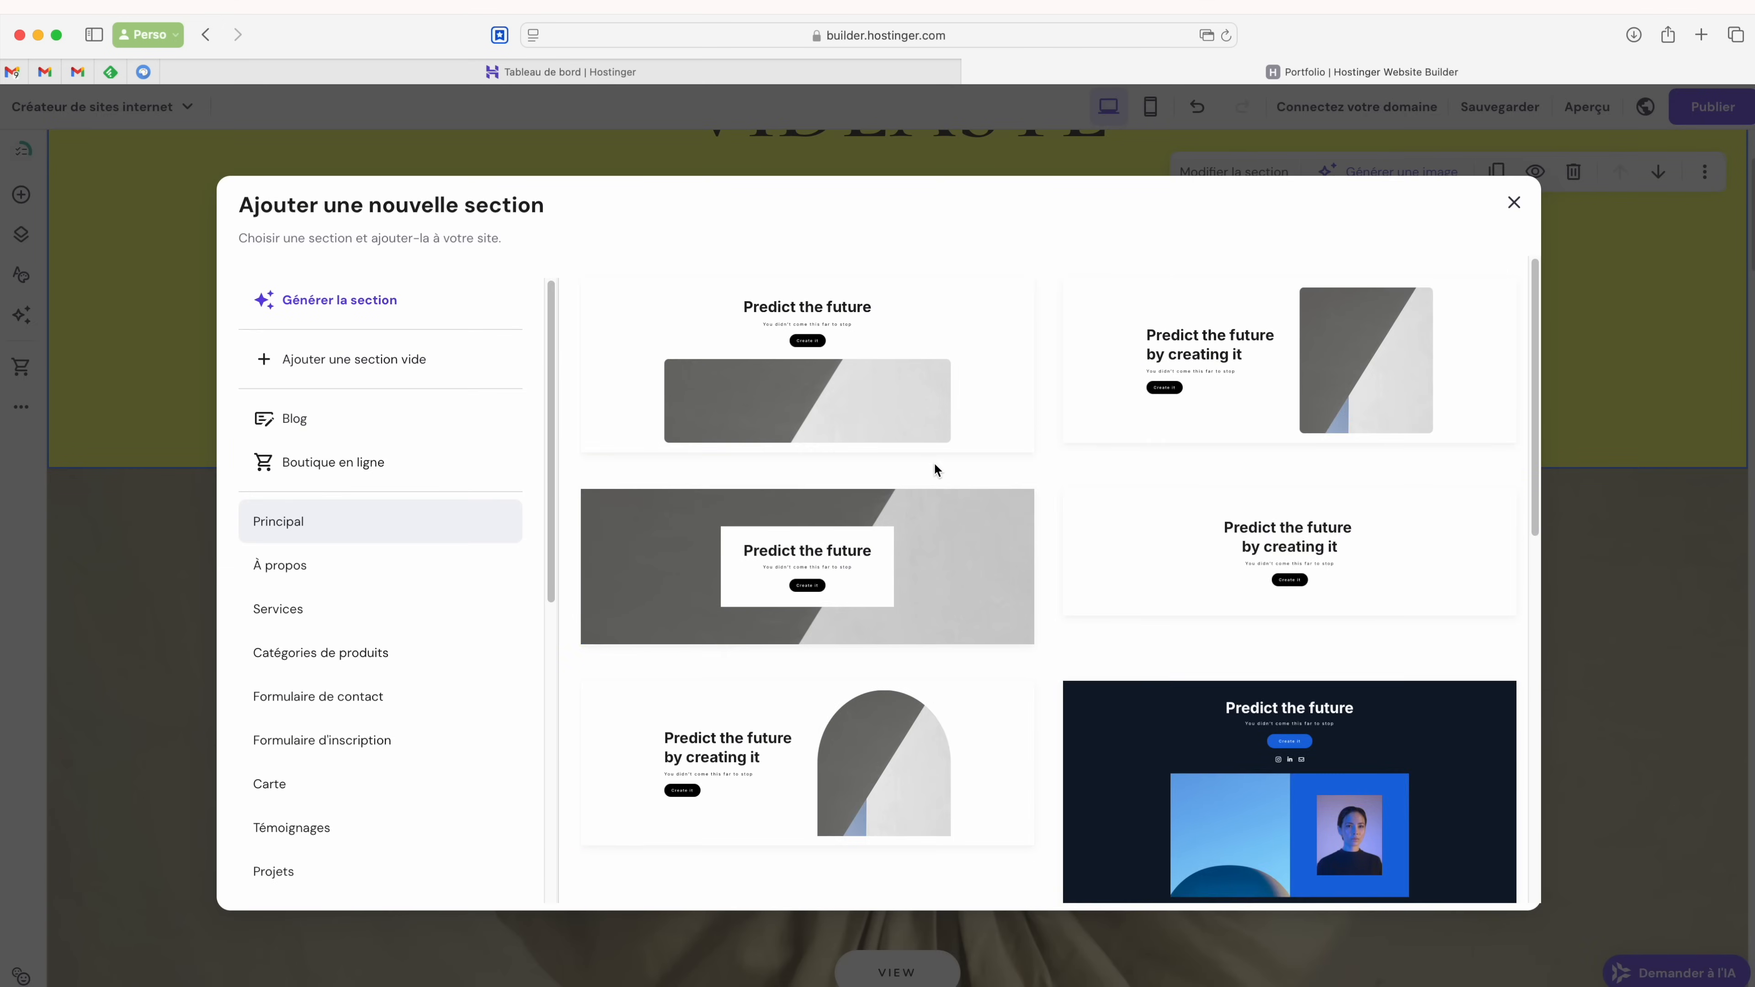
{"action": "left_click", "coordinate": [280, 565]}
{"action": "left_click", "coordinate": [280, 610]}
{"action": "left_click", "coordinate": [294, 696]}
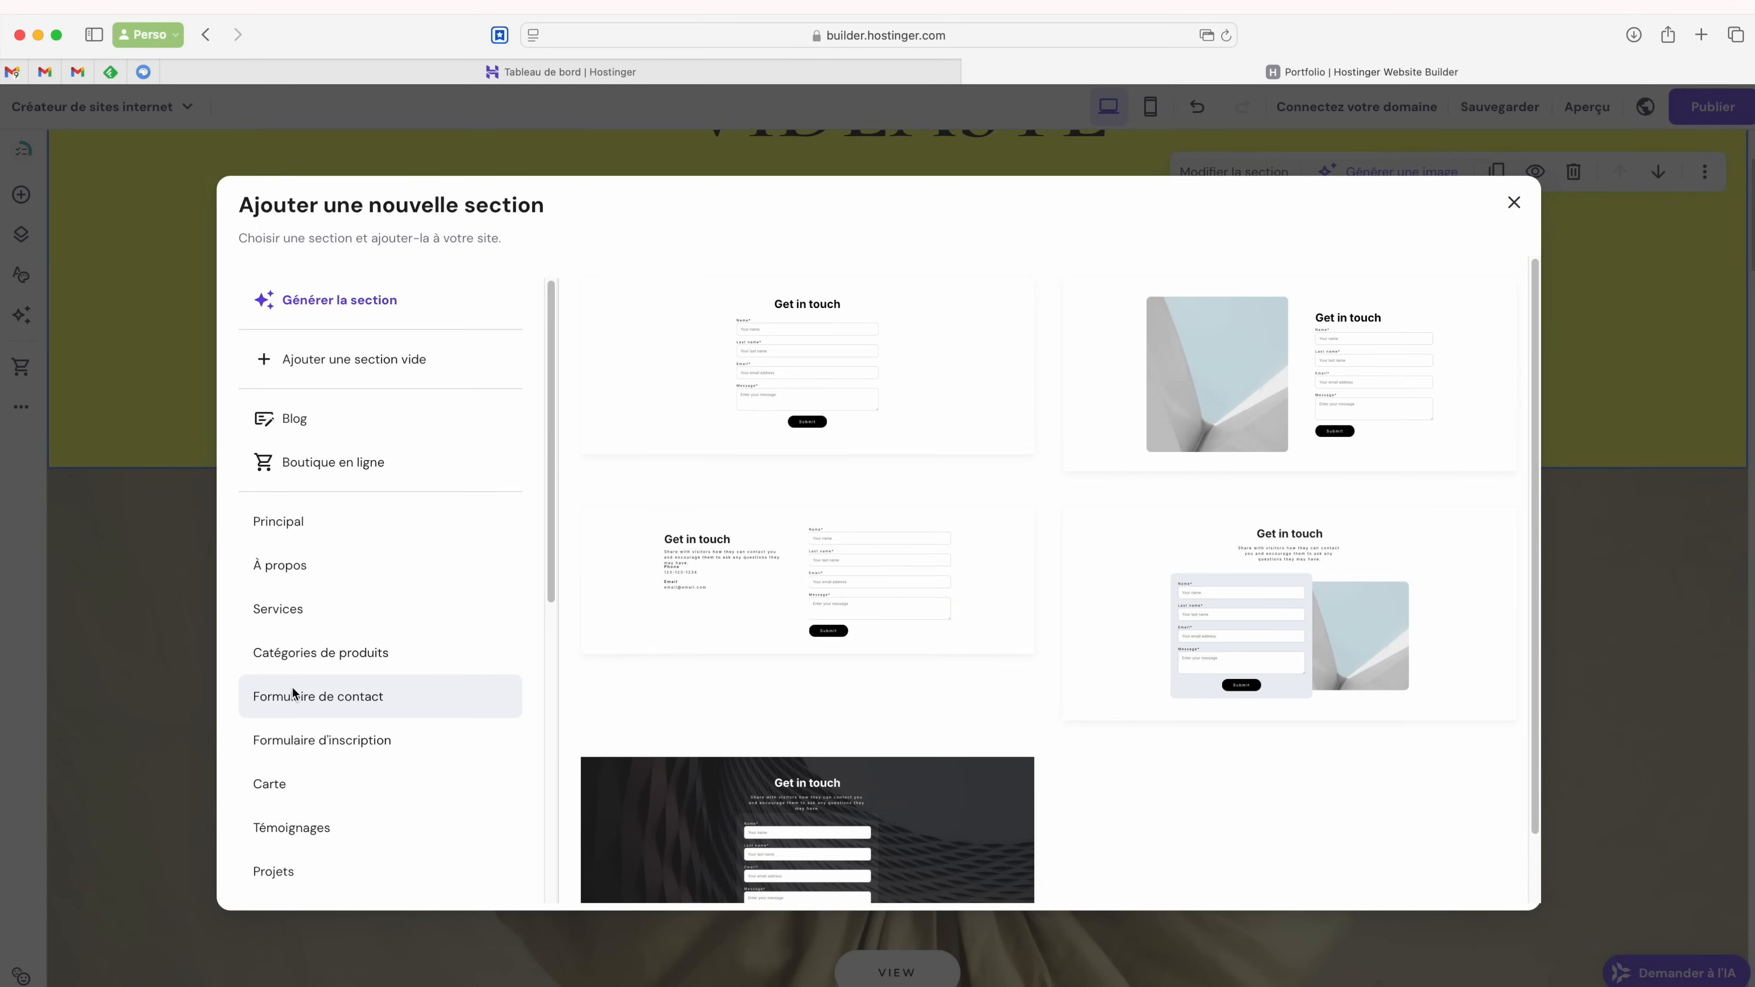
{"action": "left_click", "coordinate": [290, 740]}
{"action": "left_click", "coordinate": [275, 784]}
{"action": "left_click", "coordinate": [294, 827]}
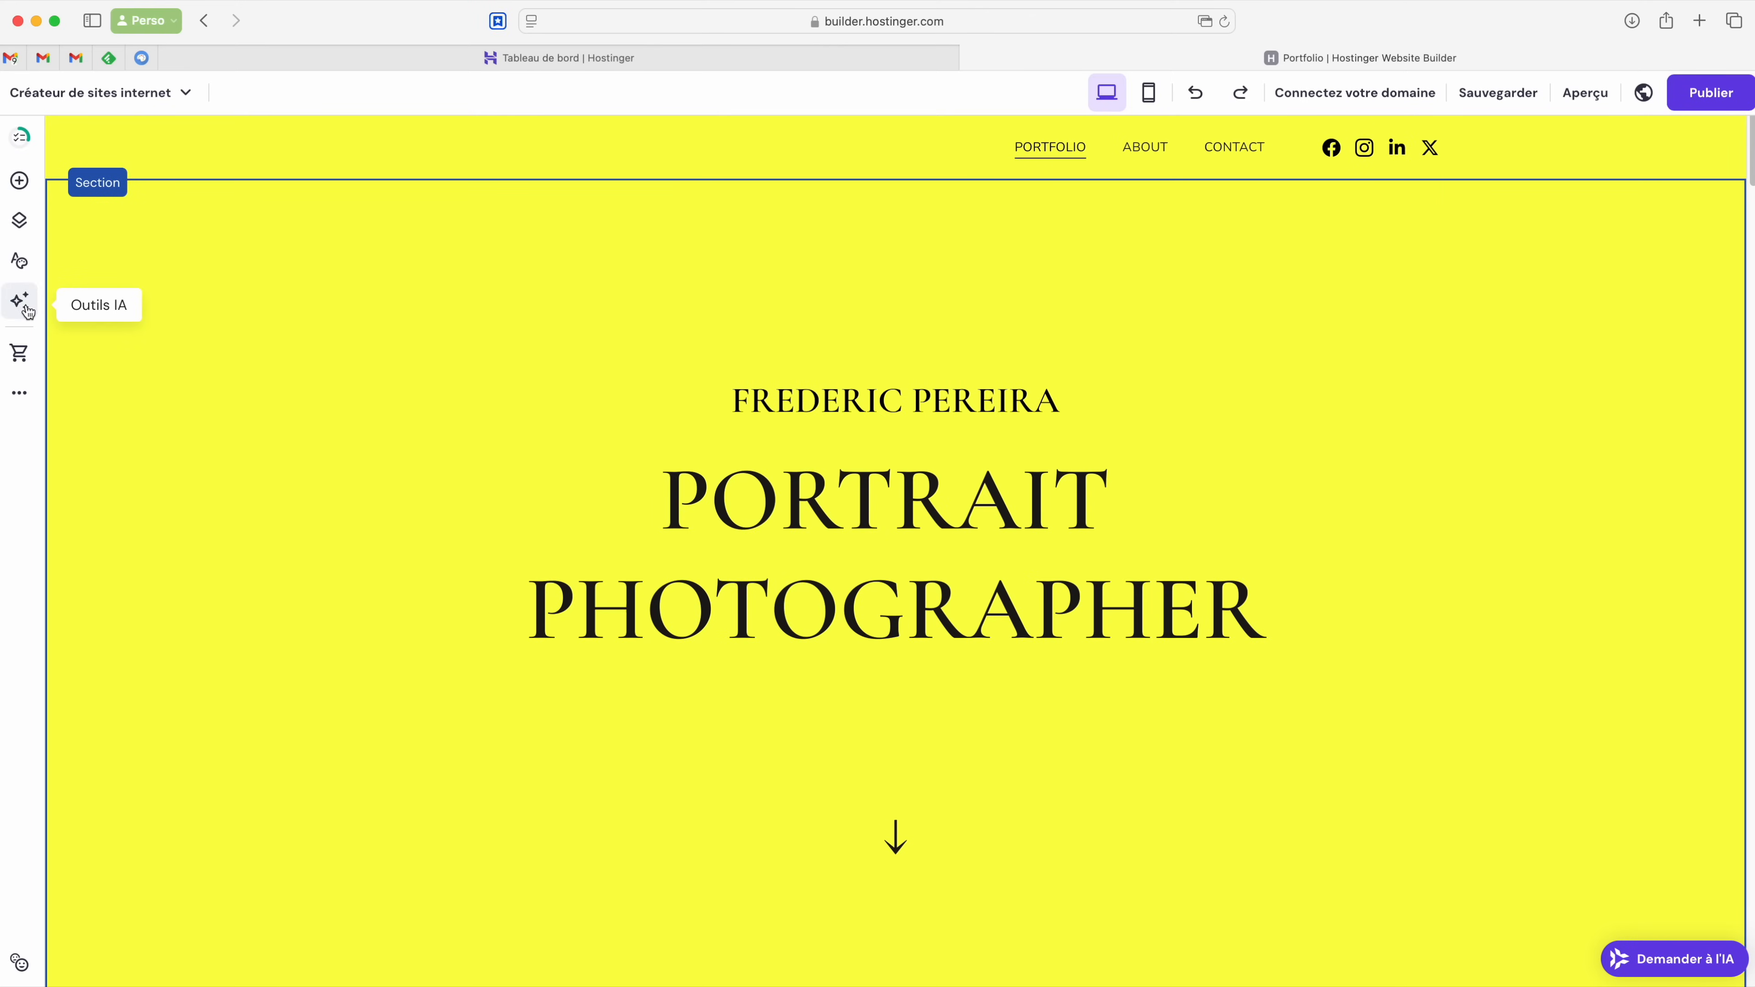
Change the site-wide yellow #FBFF47 to turquoise and the near-black #1A1A1A to red in the website styles.
{"action": "left_click", "coordinate": [27, 274]}
{"action": "left_click", "coordinate": [162, 297]}
{"action": "left_click", "coordinate": [228, 298]}
{"action": "left_click", "coordinate": [470, 277]}
{"action": "left_click", "coordinate": [201, 275]}
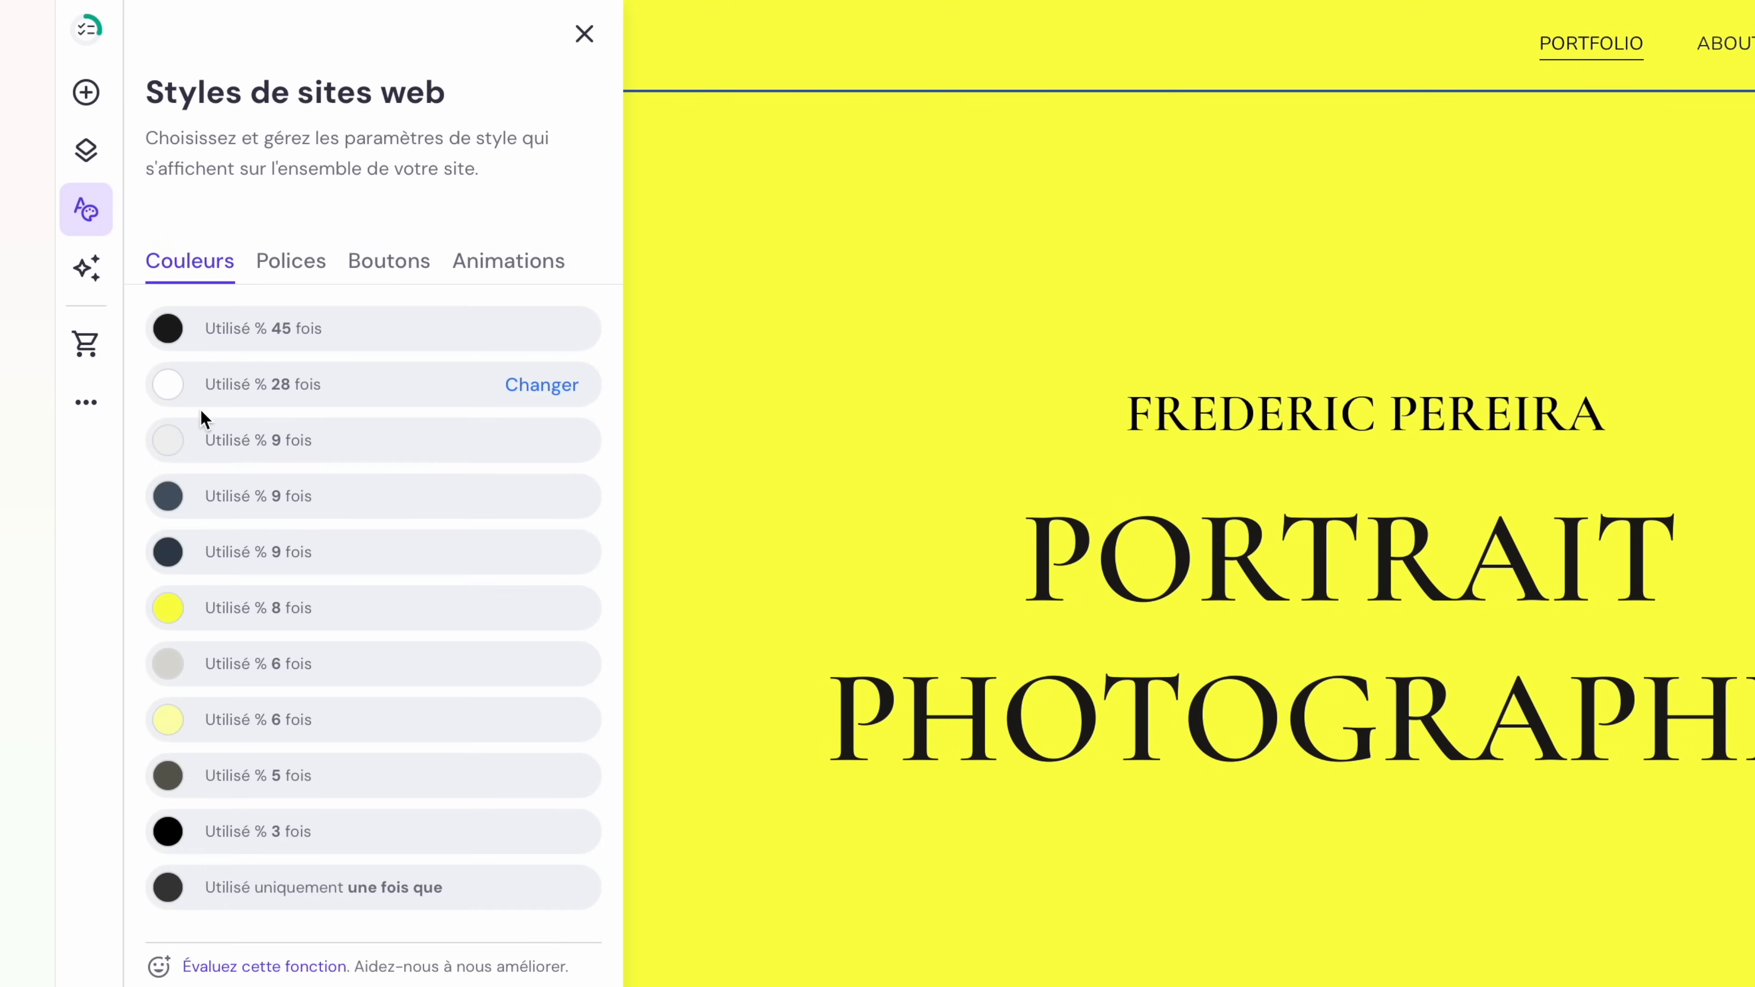
{"action": "left_click", "coordinate": [511, 612]}
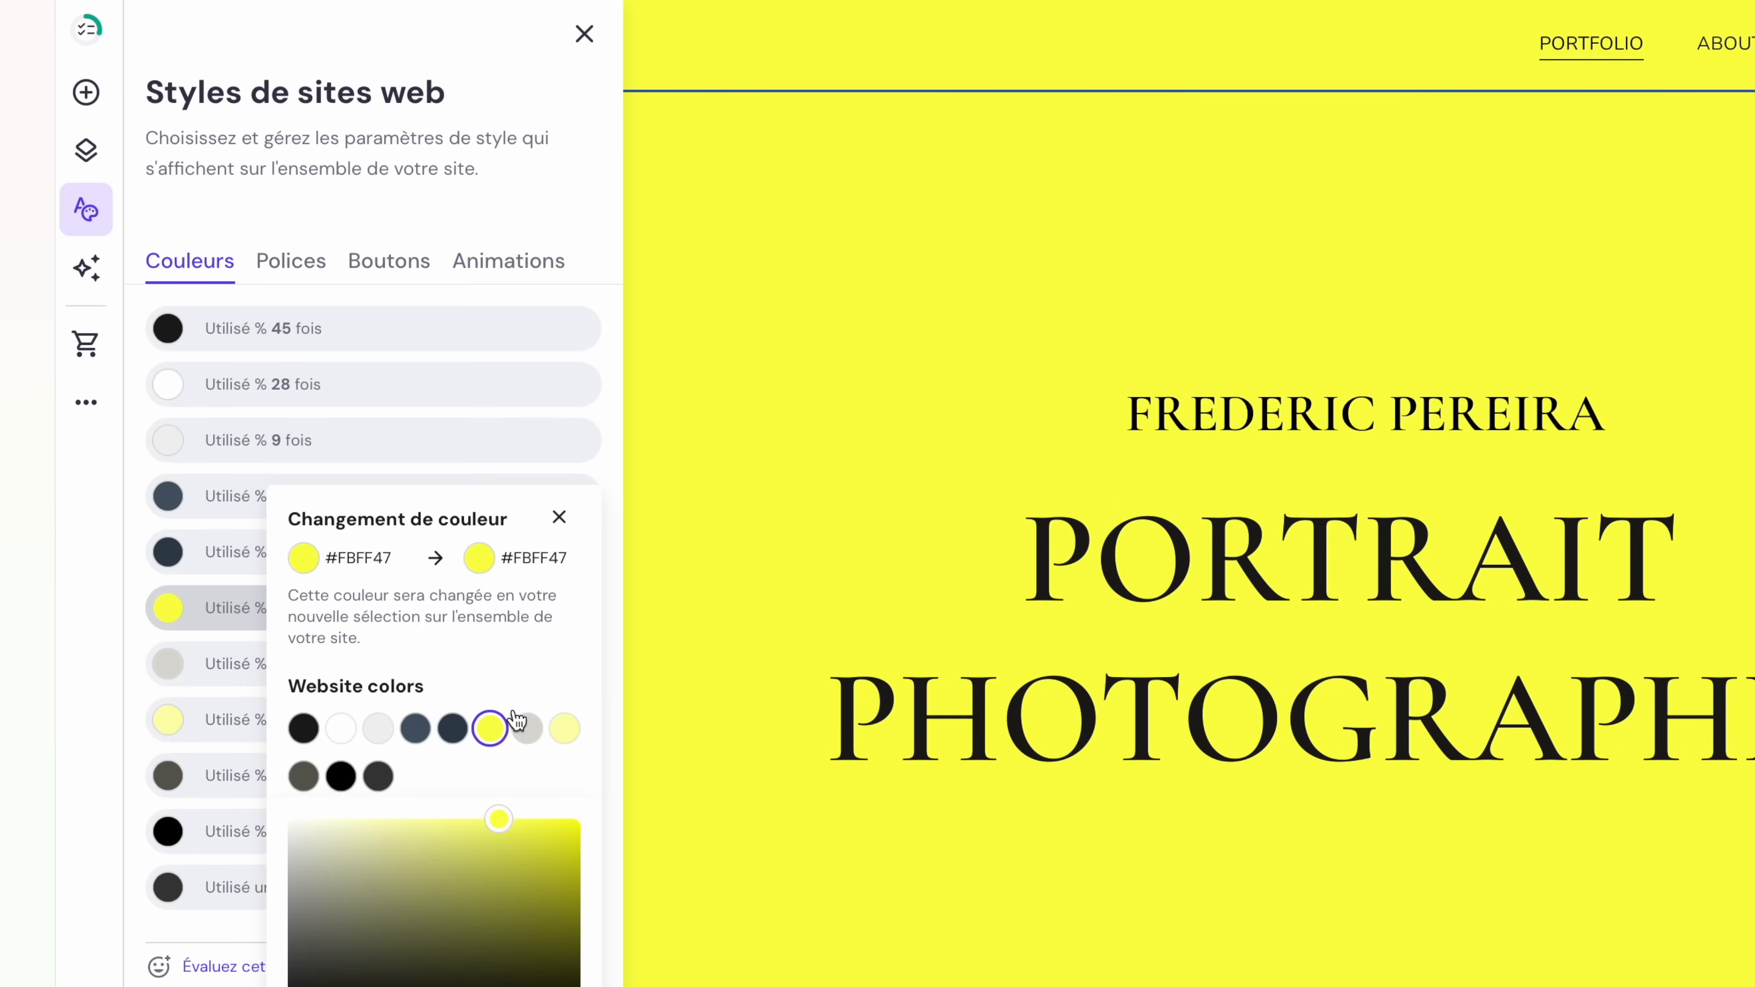
{"action": "left_click", "coordinate": [434, 986]}
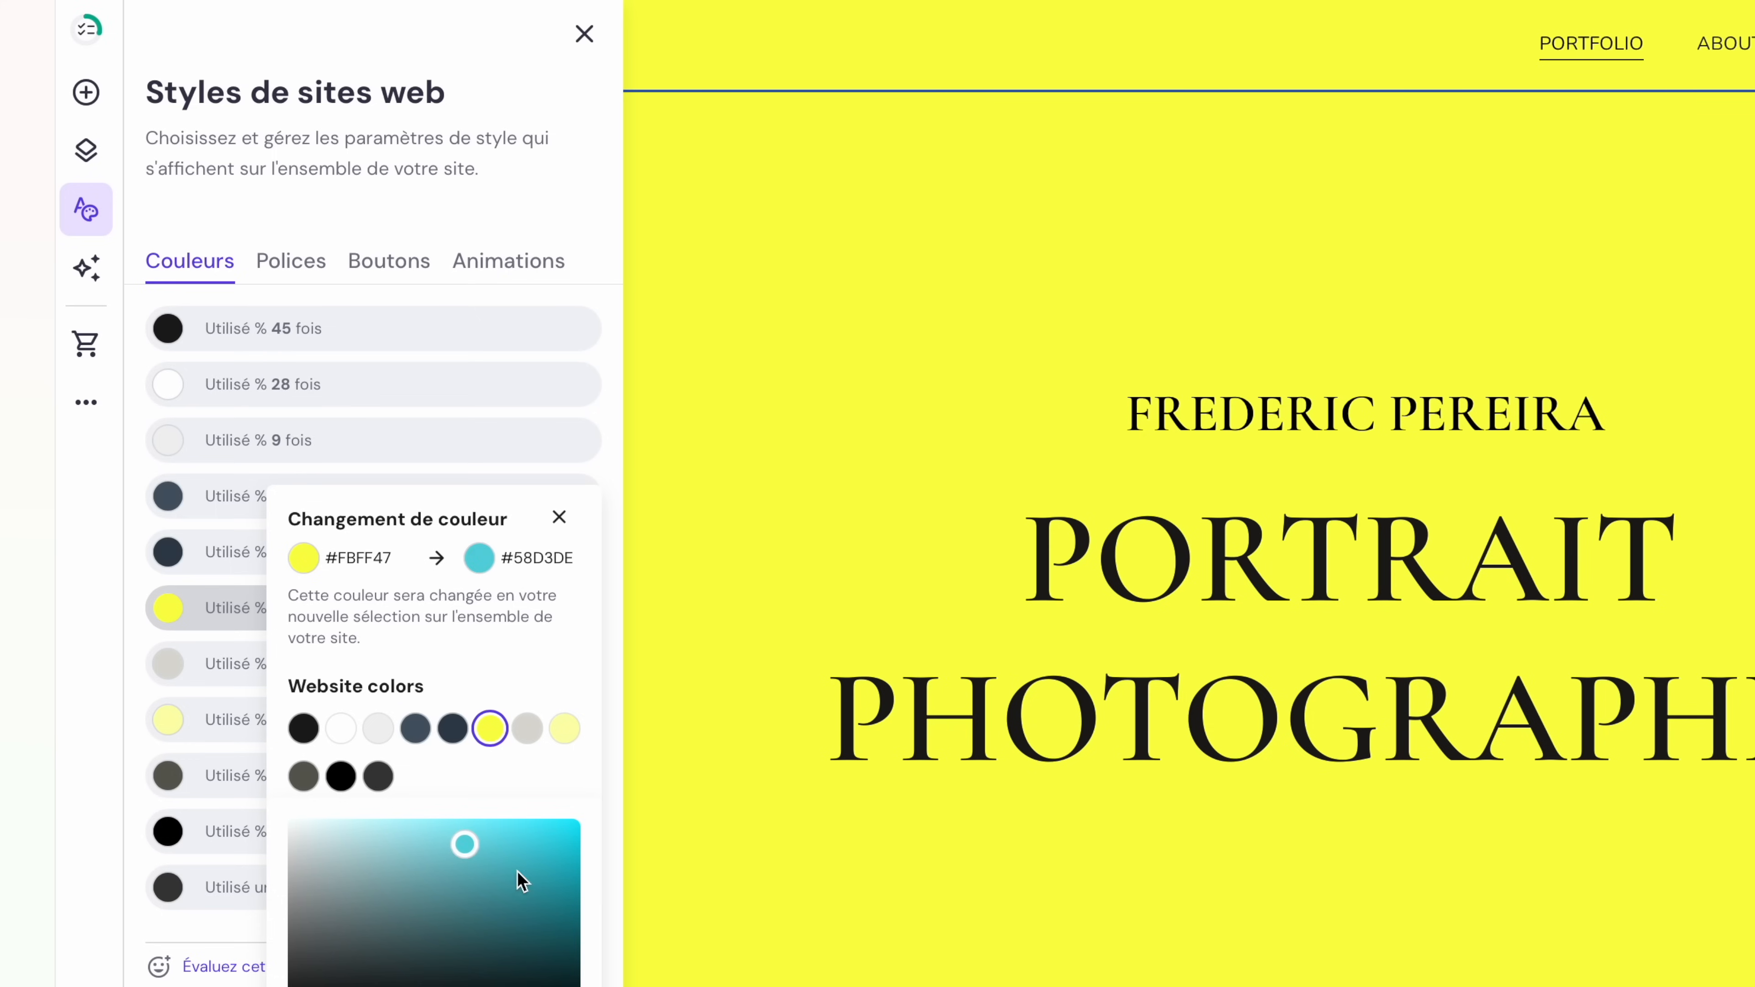
{"action": "left_click", "coordinate": [1201, 646]}
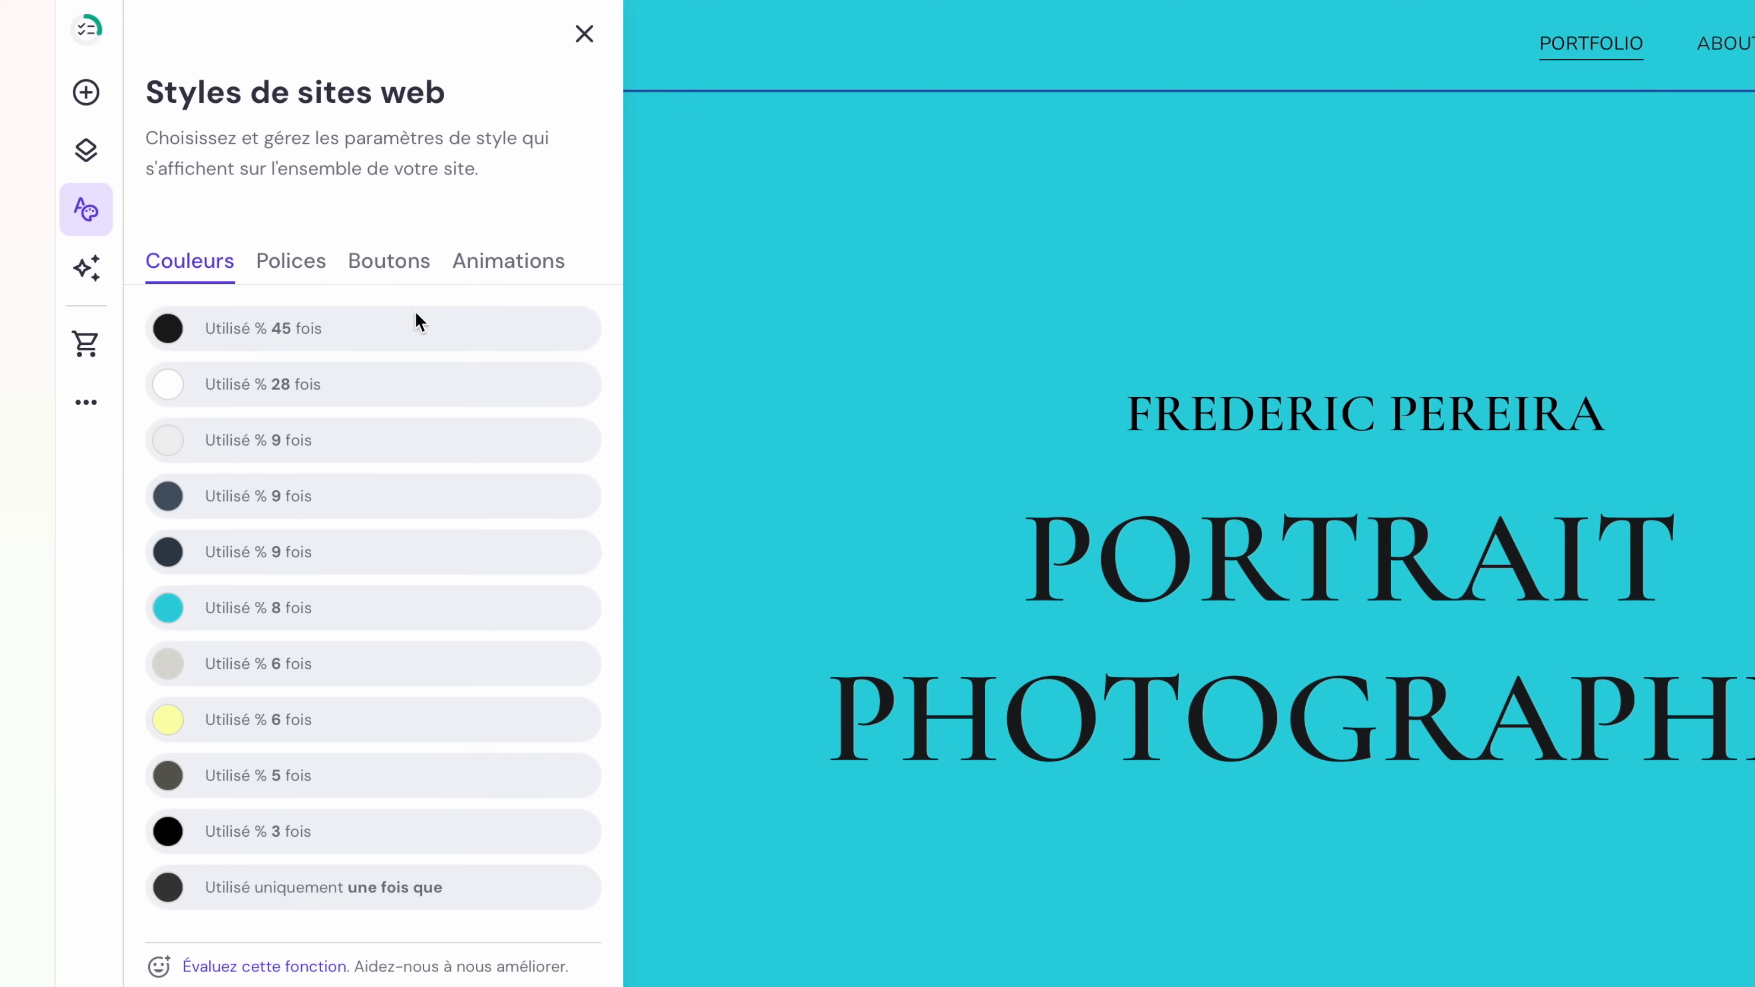
{"action": "left_click", "coordinate": [520, 331]}
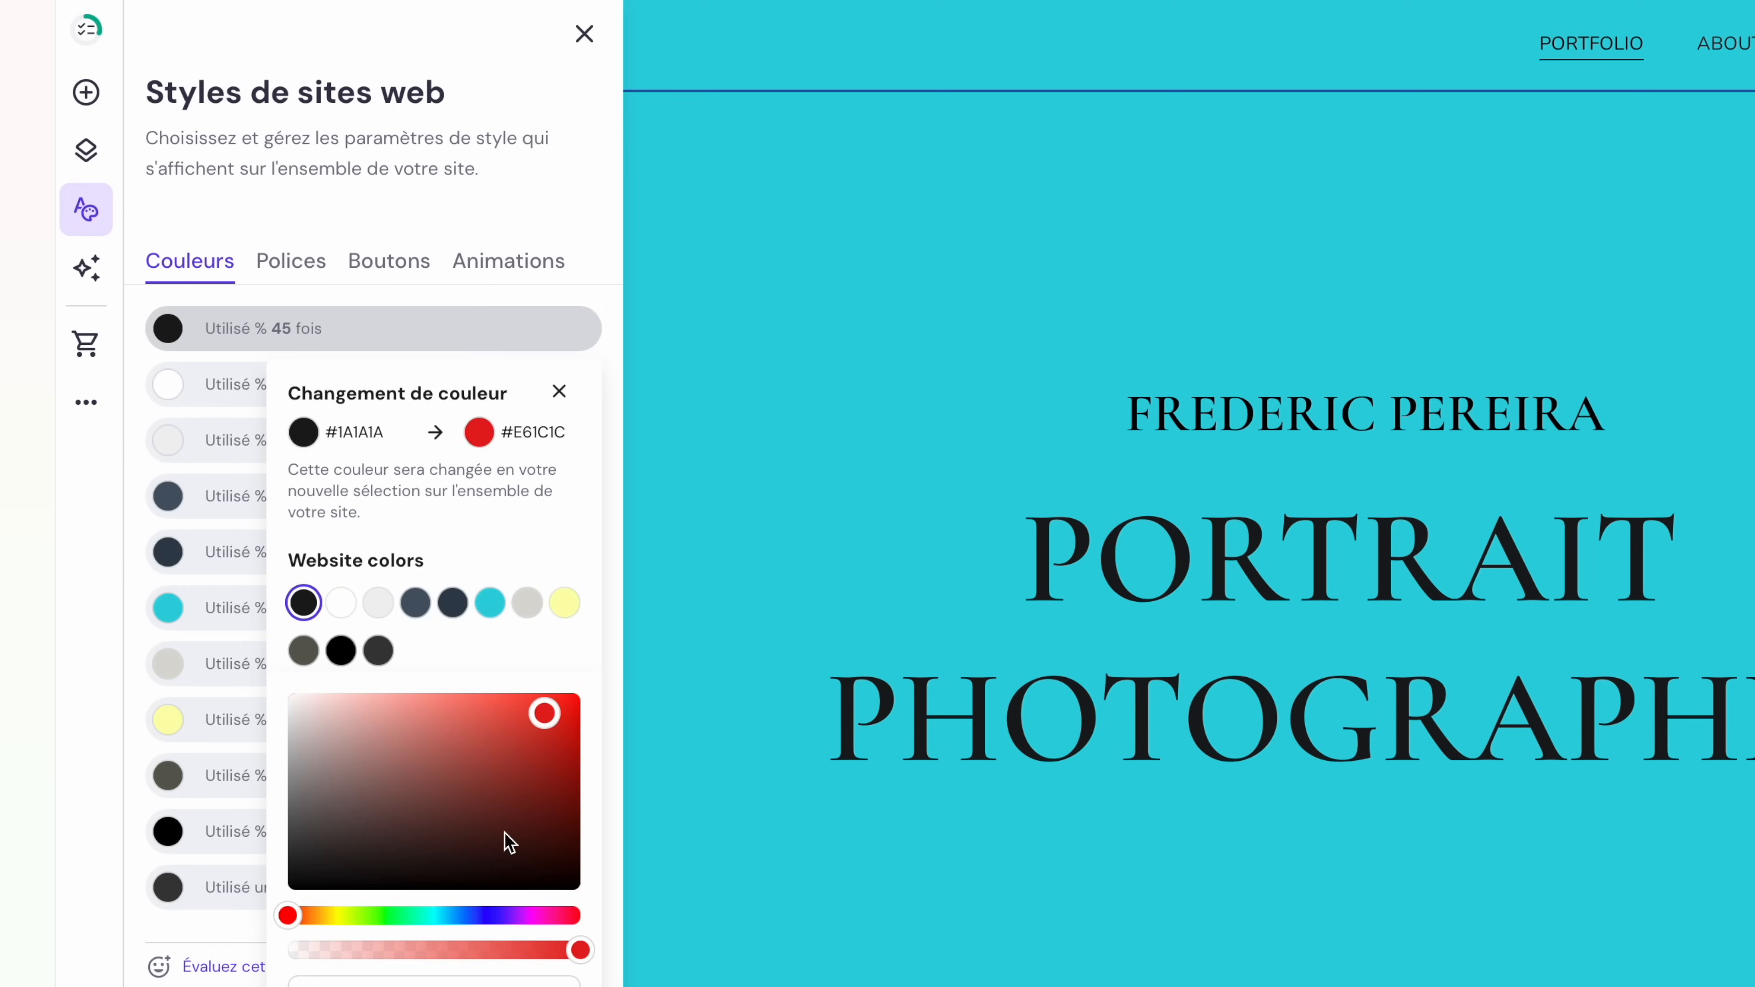
{"action": "left_click", "coordinate": [1110, 824]}
Try several font pairings on the whole site, including Poppins, Prosto One and Prompt.
{"action": "left_click", "coordinate": [280, 273]}
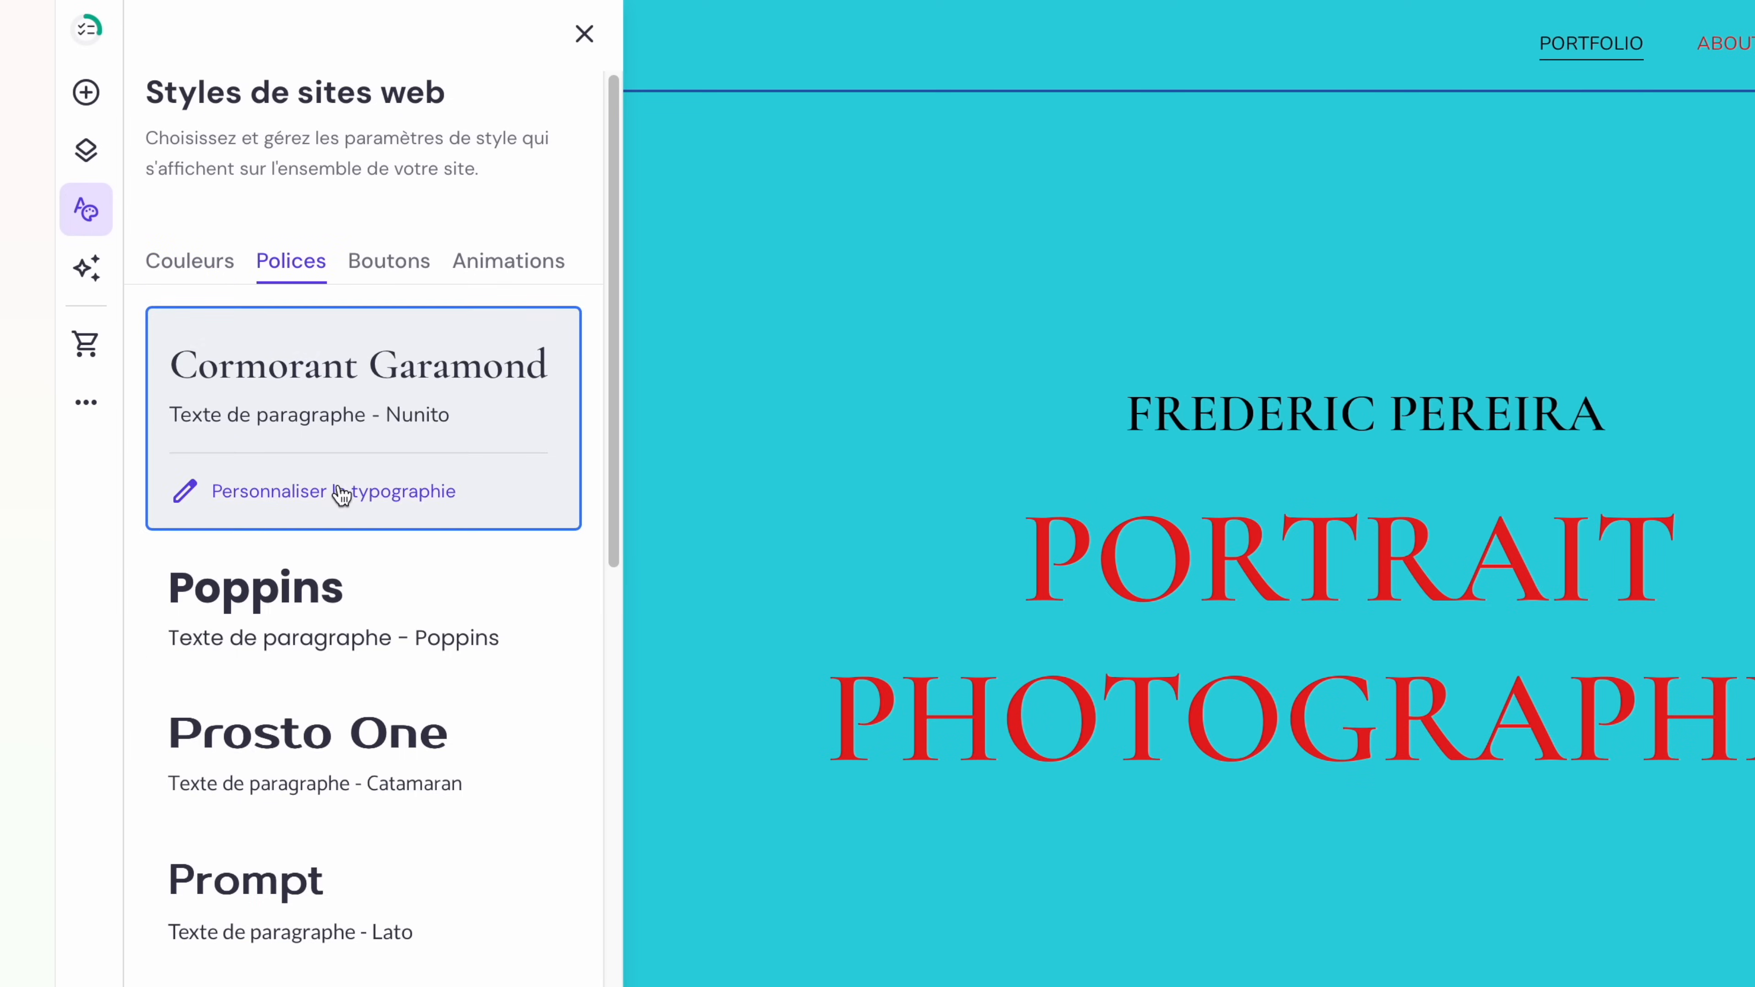
{"action": "left_click", "coordinate": [314, 608]}
{"action": "left_click", "coordinate": [329, 793]}
{"action": "left_click", "coordinate": [314, 965]}
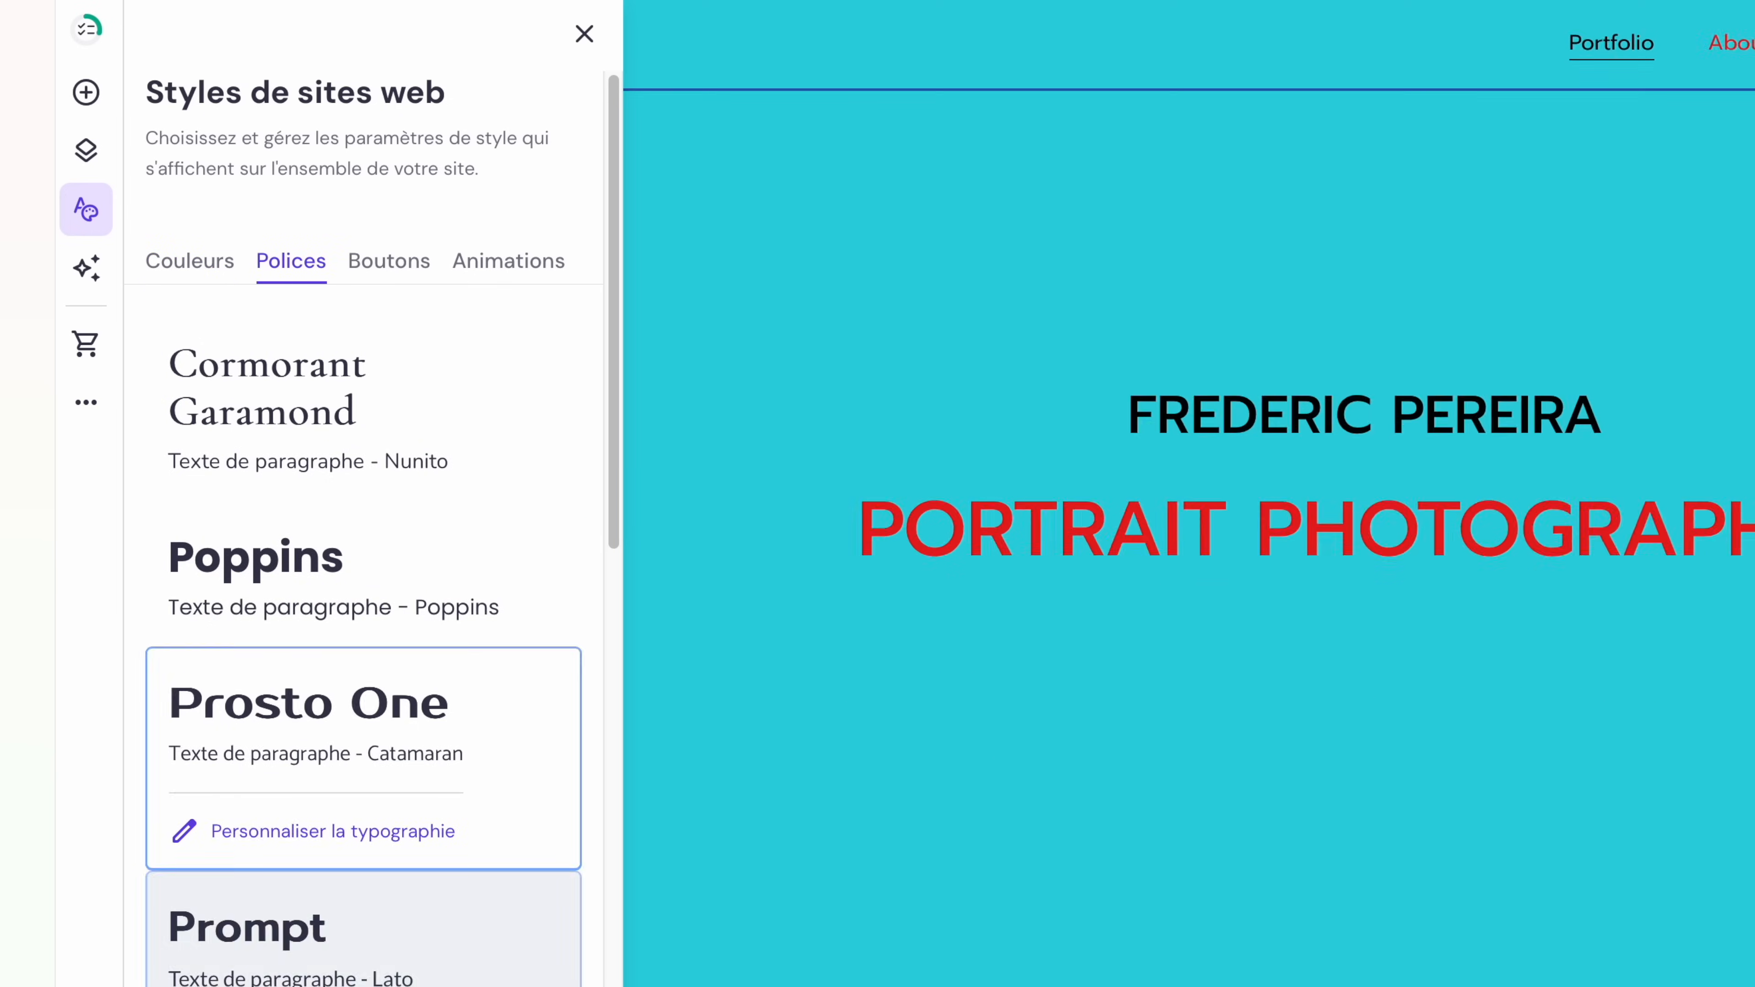
{"action": "left_click", "coordinate": [314, 983]}
Look at the site's button styles and set the site-wide animation to Échelle after trying Fondu and Diapositive.
{"action": "left_click", "coordinate": [394, 264]}
{"action": "left_click", "coordinate": [477, 272]}
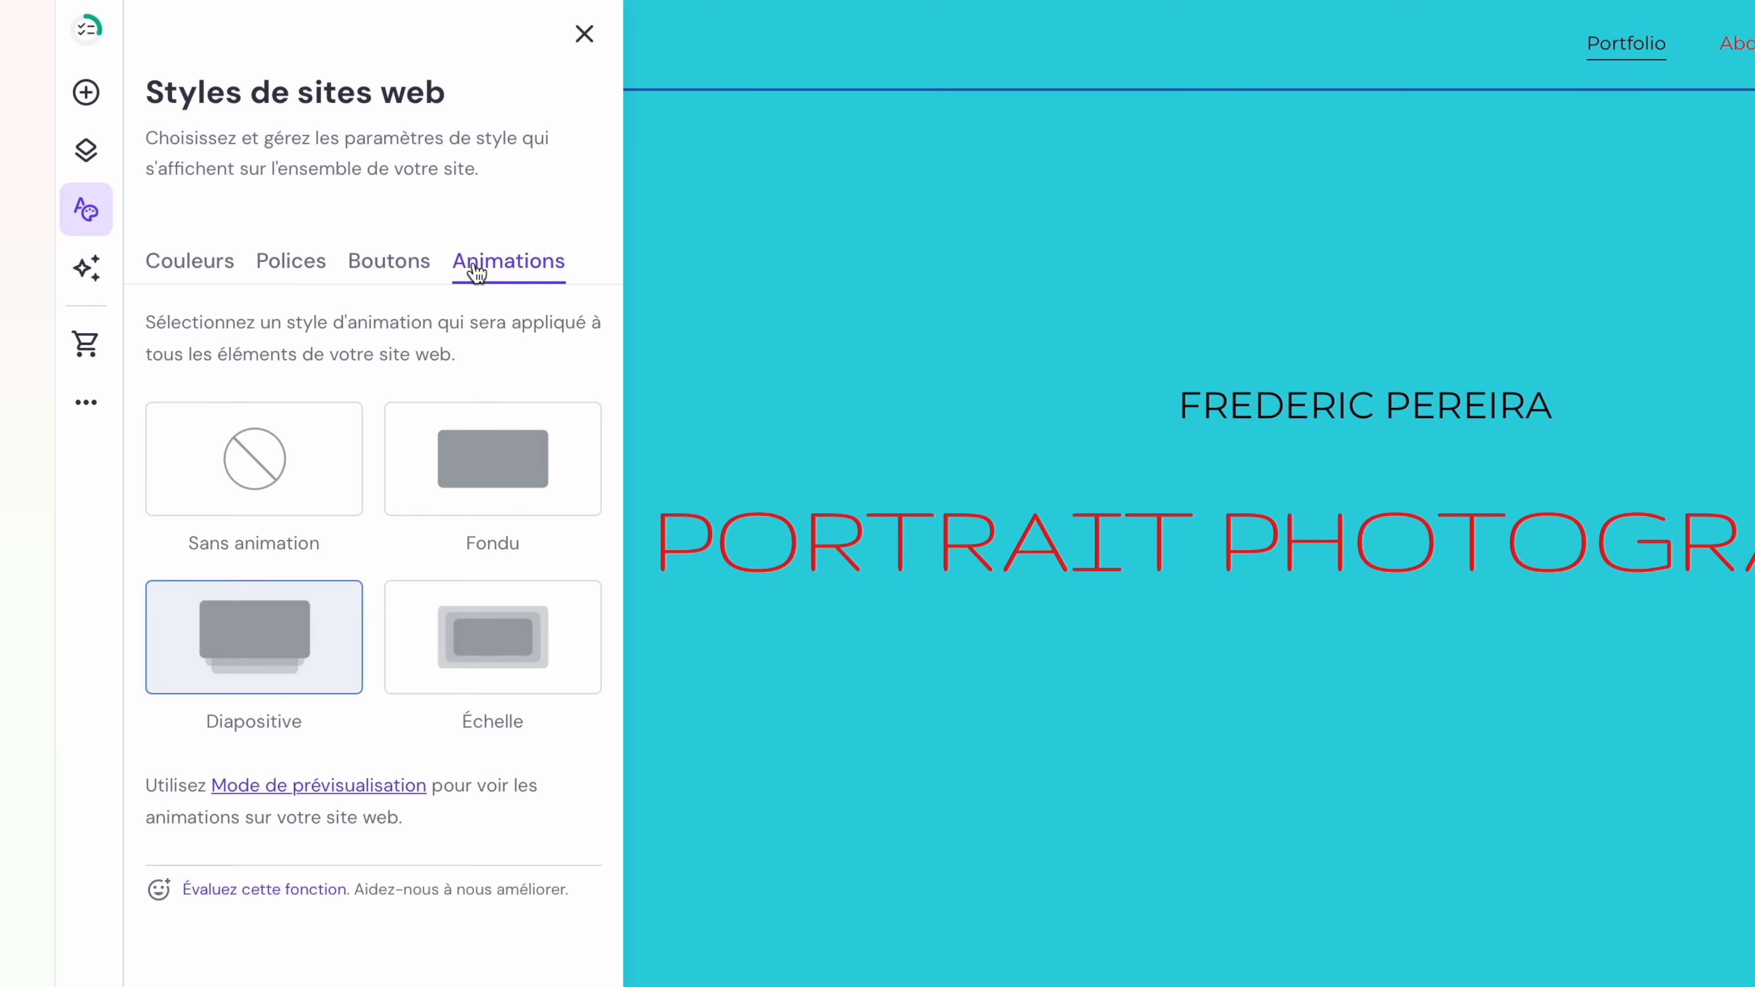
{"action": "left_click", "coordinate": [473, 499]}
{"action": "left_click", "coordinate": [252, 635]}
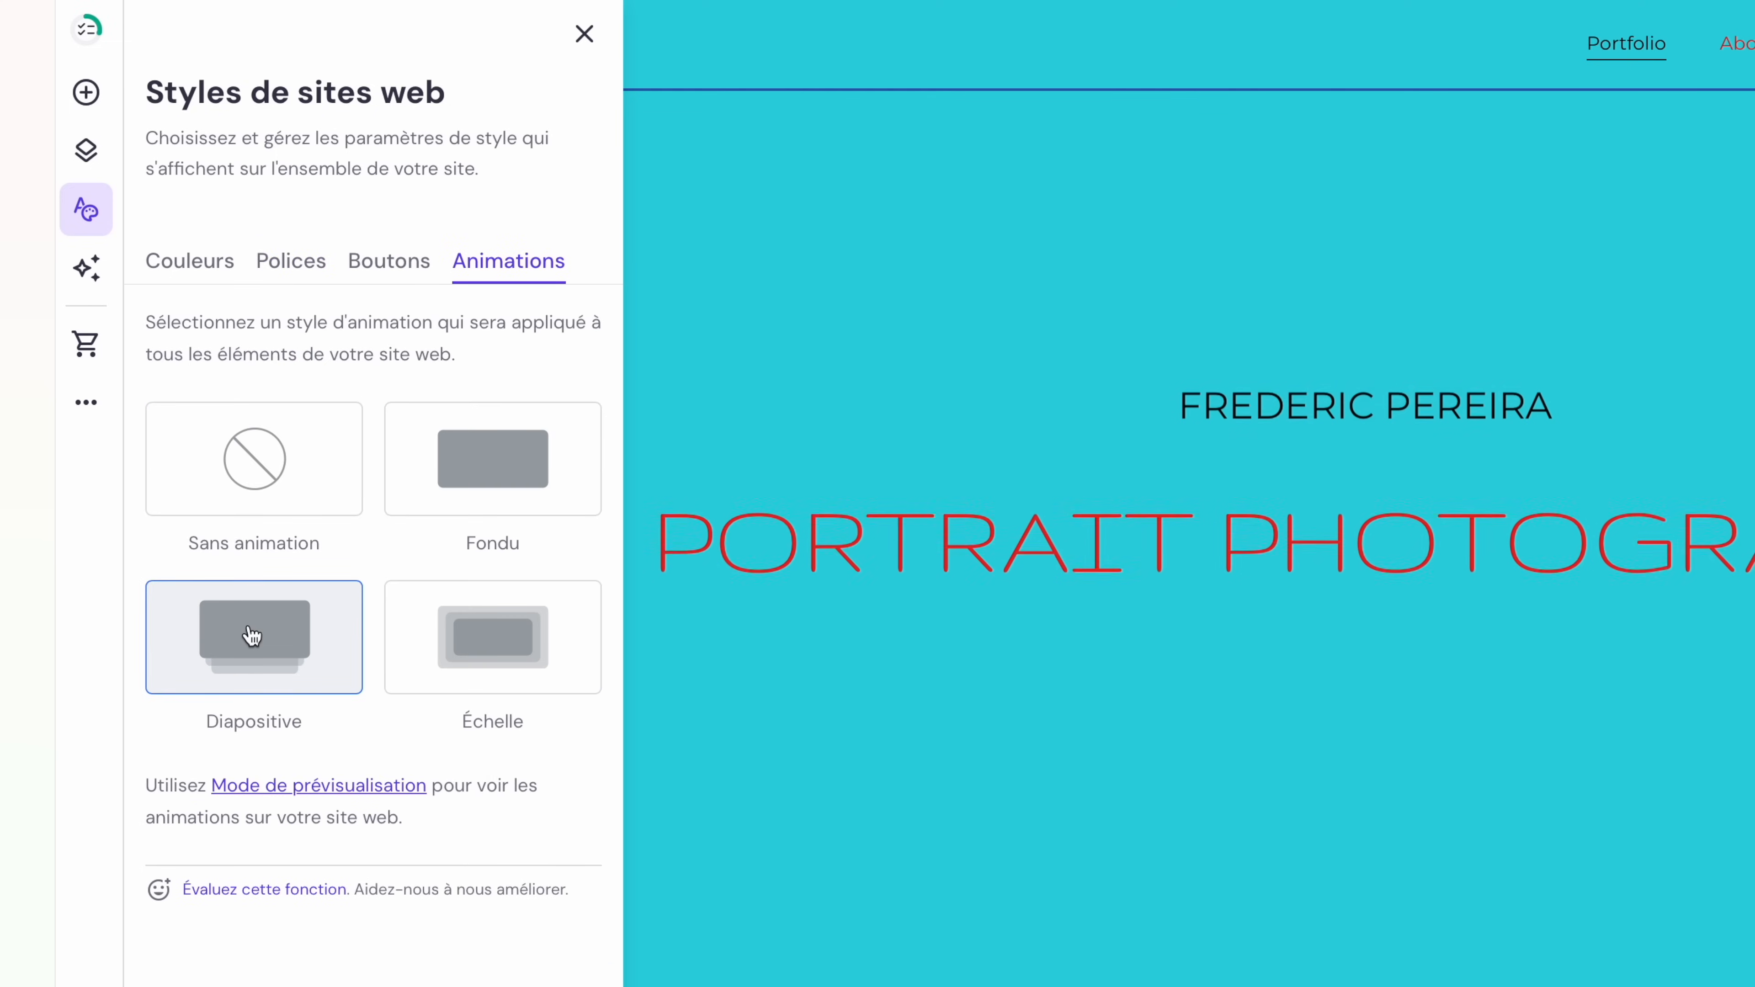
{"action": "left_click", "coordinate": [508, 674]}
Replace the site-wide pale yellow #FDFFAD with green and undo the website style changes.
{"action": "scroll", "coordinate": [1666, 462], "scroll_direction": "down", "scroll_amount": 10}
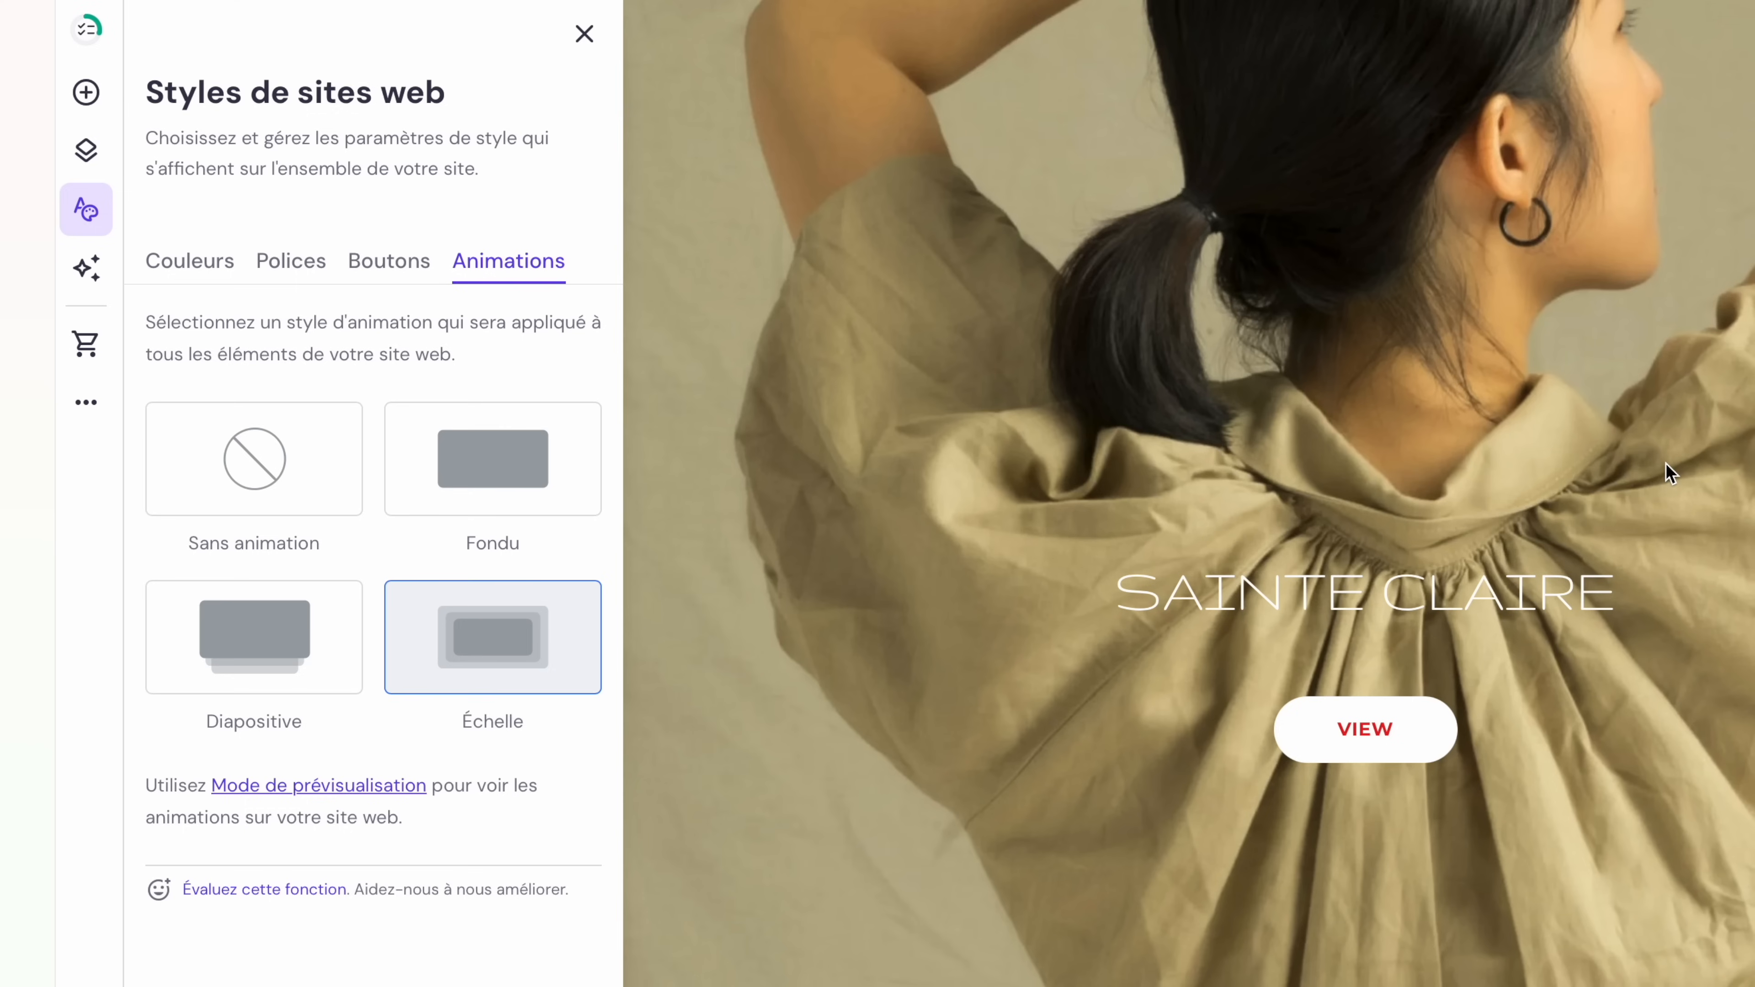
{"action": "left_click", "coordinate": [1375, 731]}
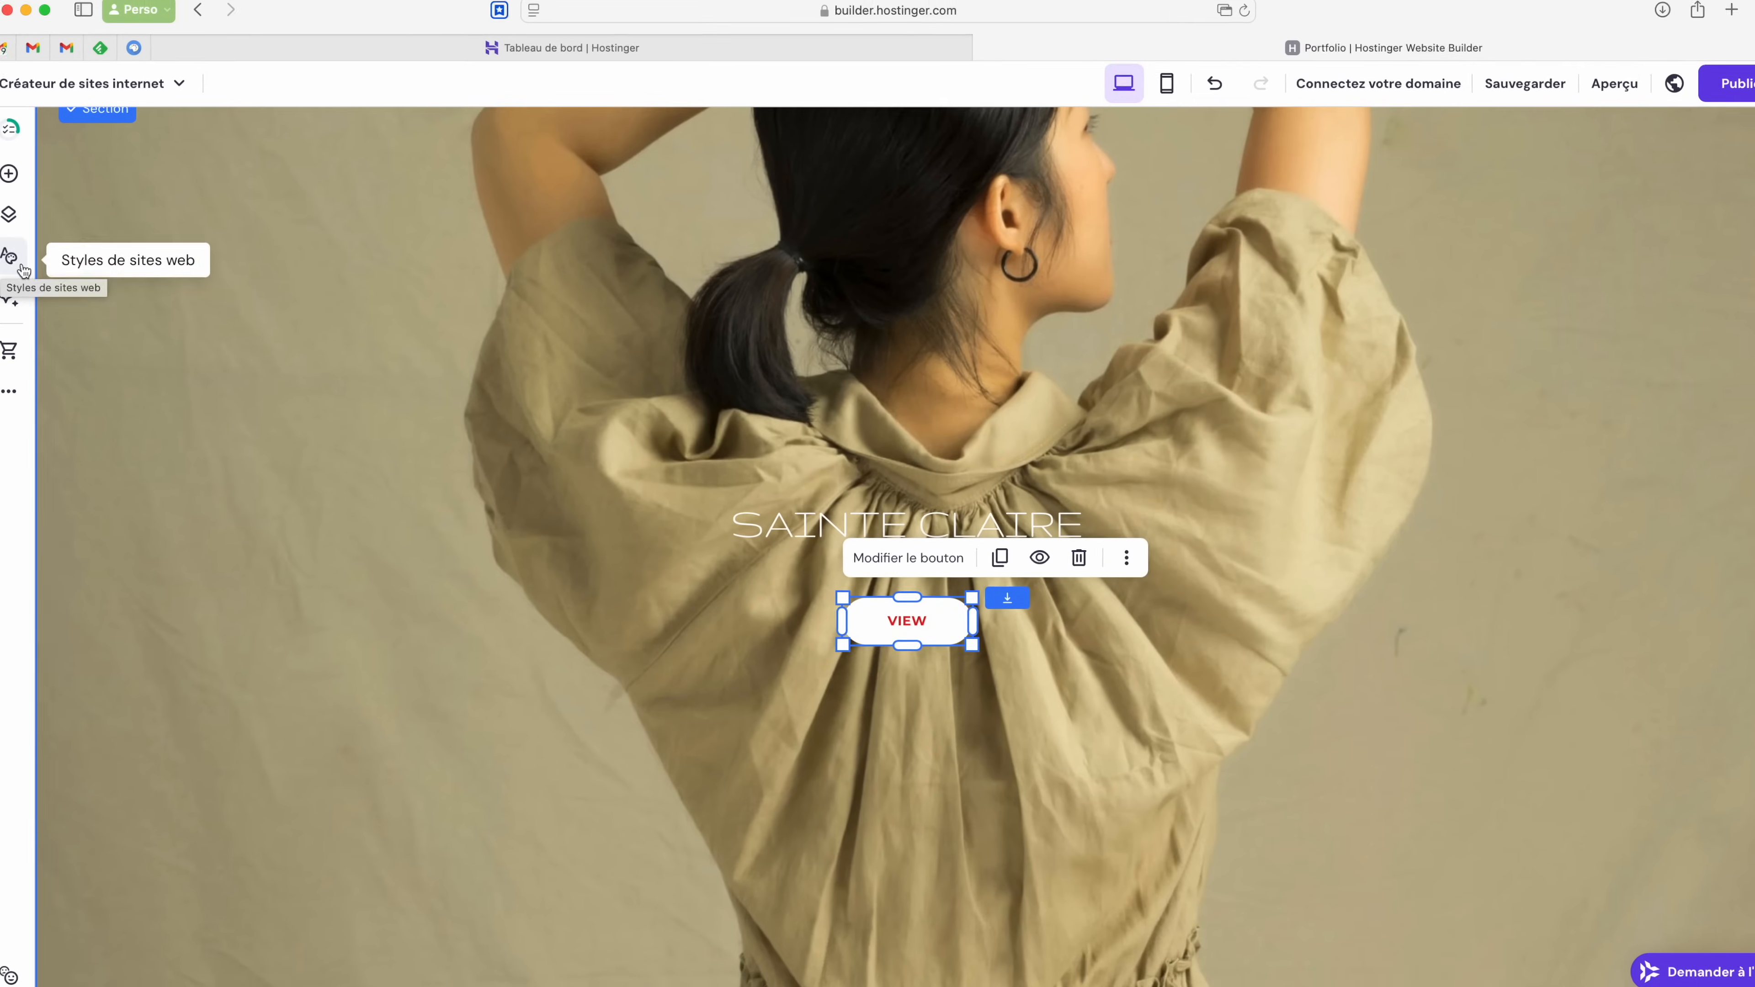
{"action": "left_click", "coordinate": [23, 269]}
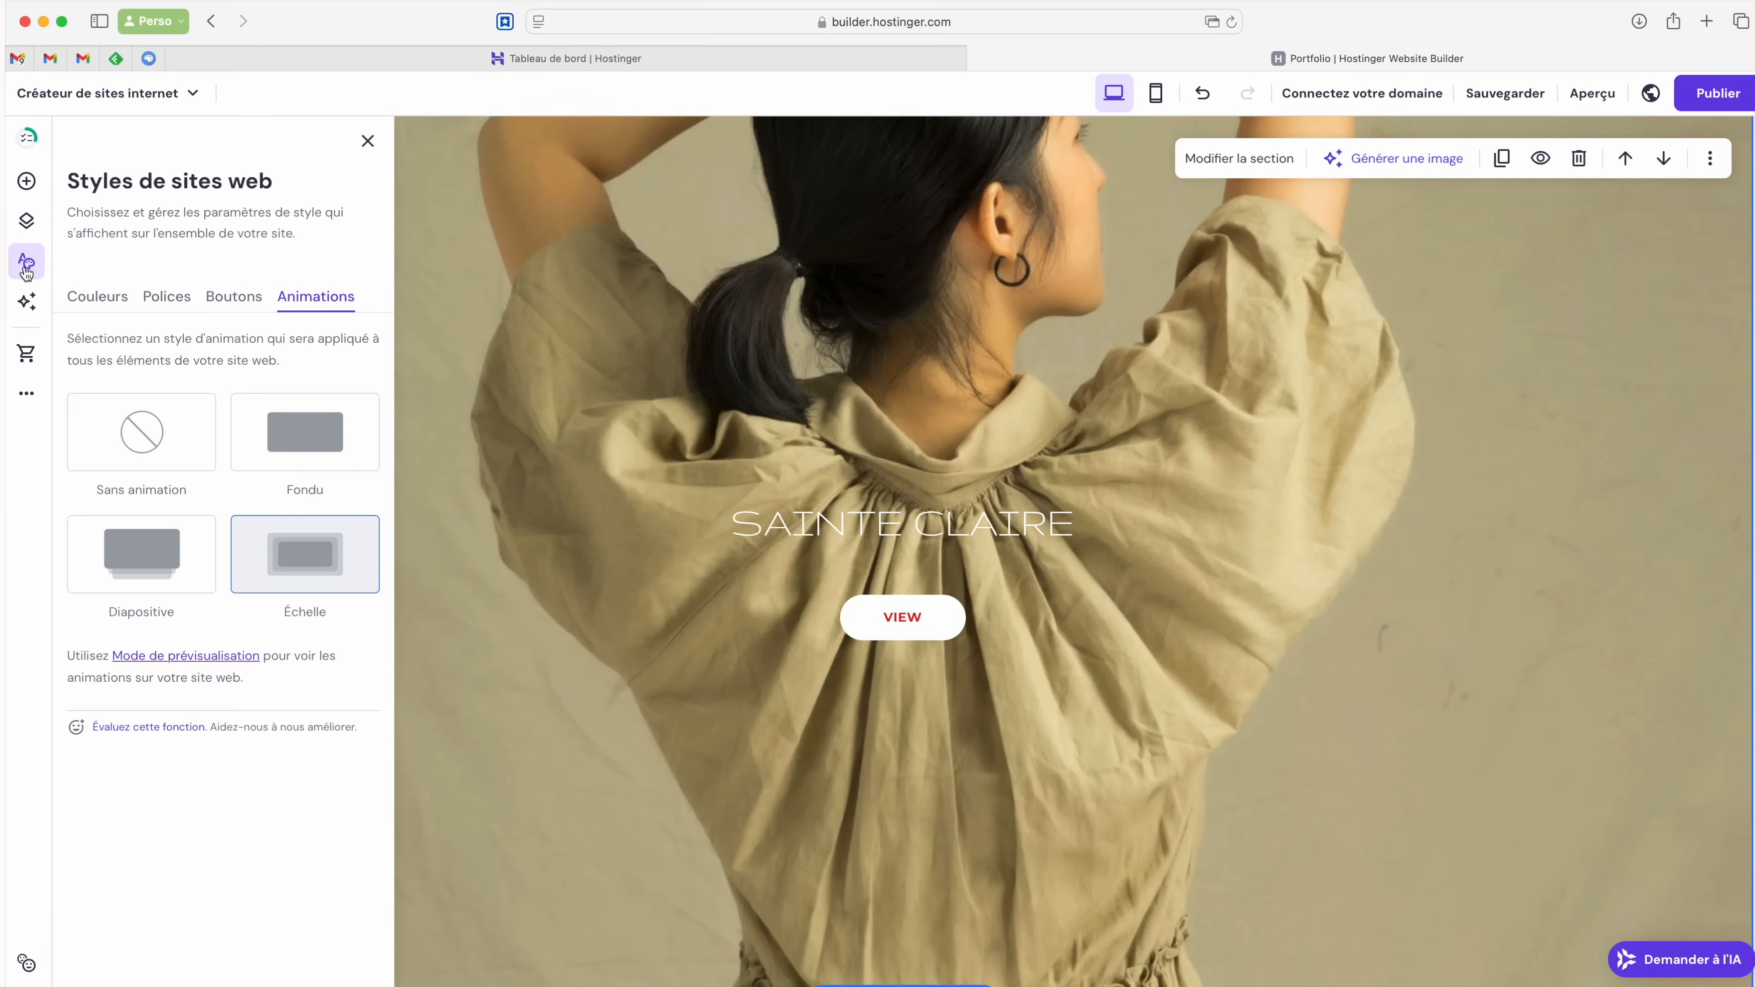
{"action": "left_click", "coordinate": [103, 303]}
{"action": "left_click", "coordinate": [338, 611]}
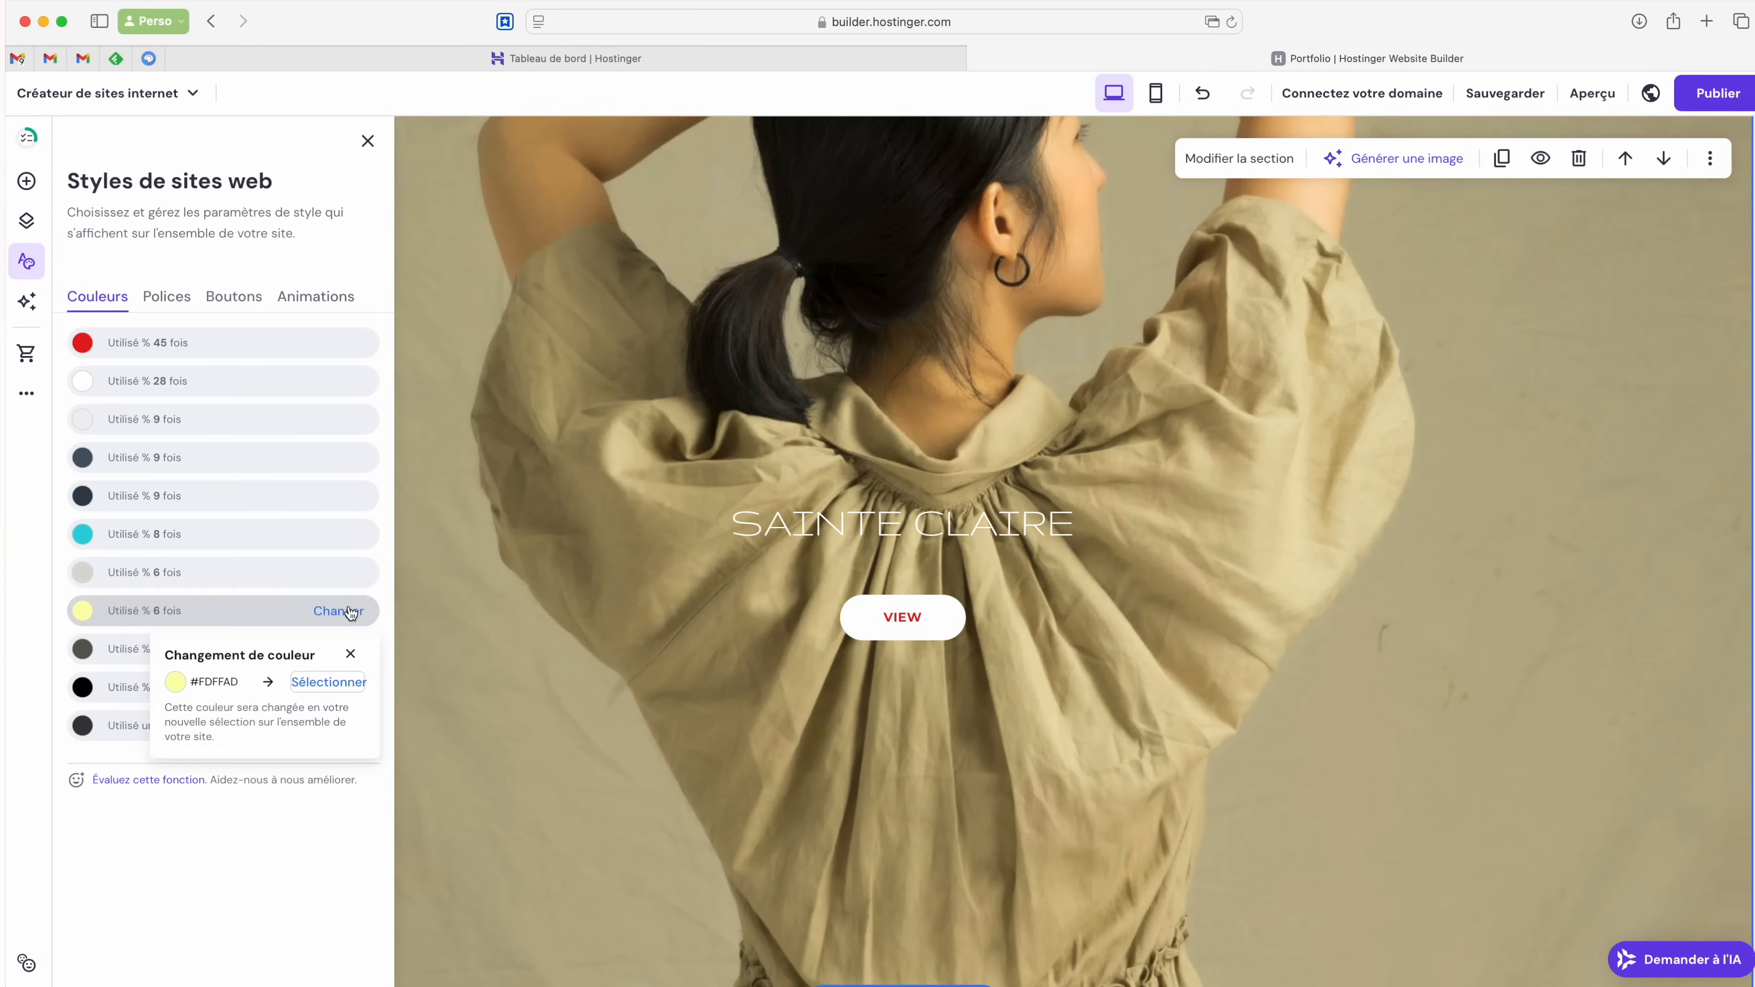
{"action": "left_click", "coordinate": [258, 831]}
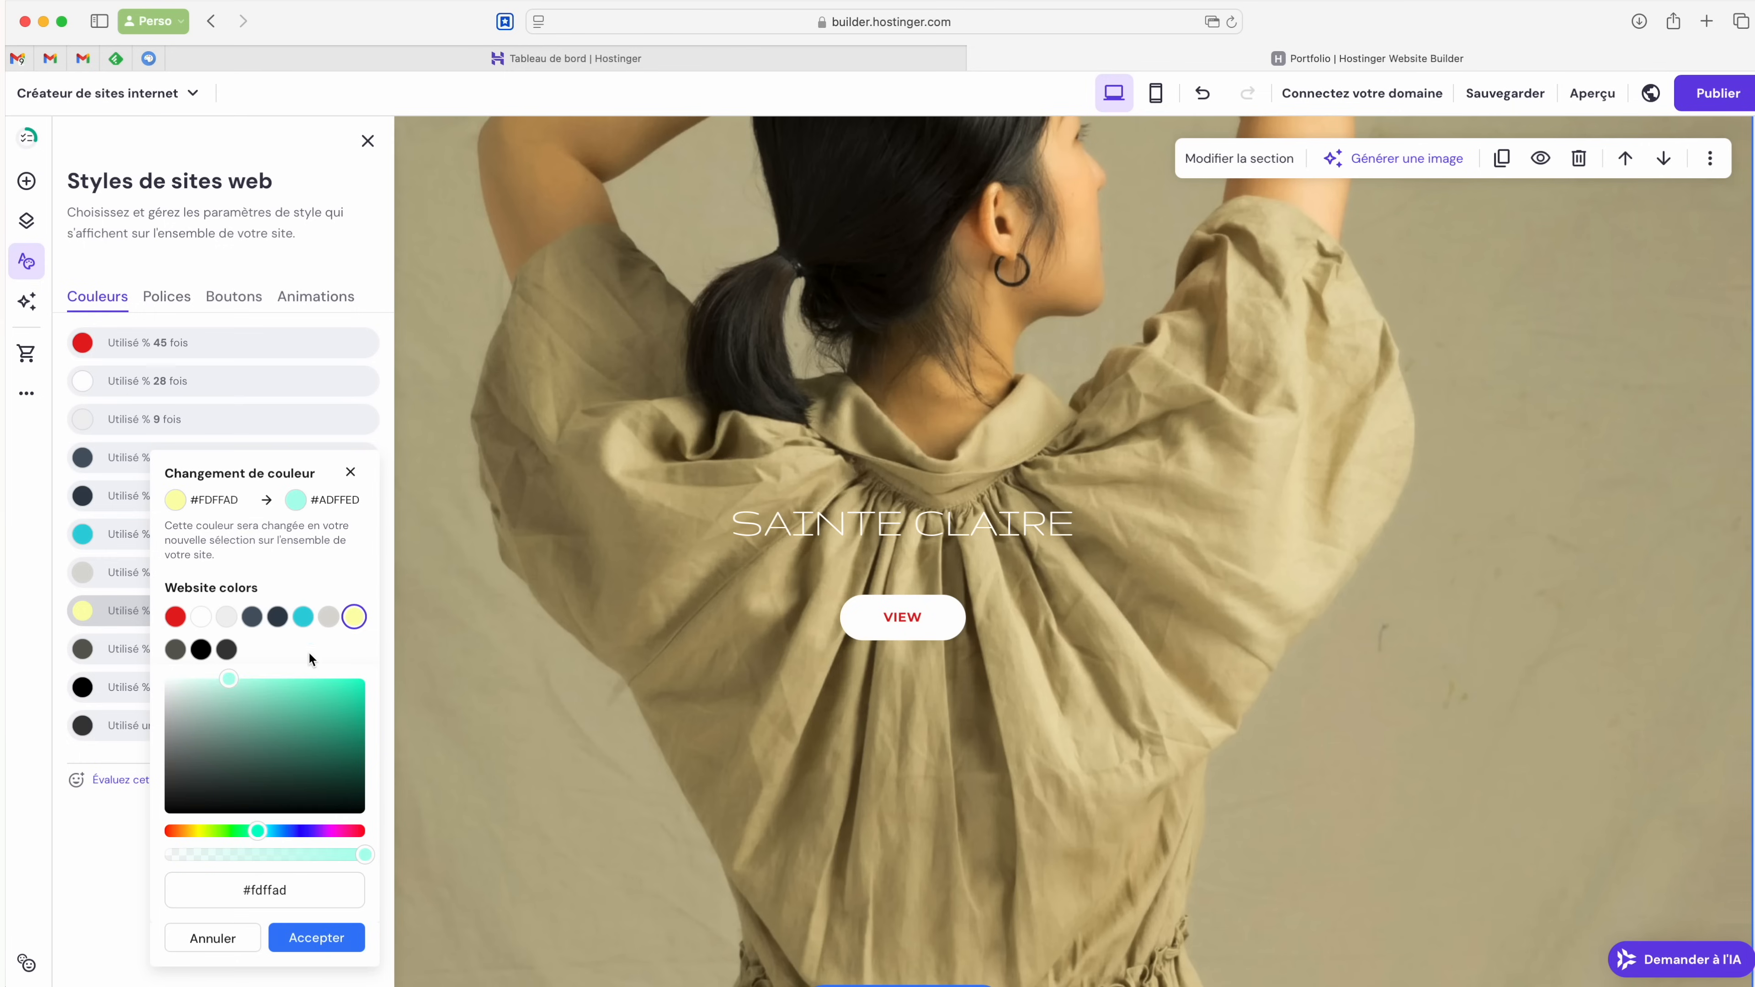
{"action": "left_click", "coordinate": [341, 934]}
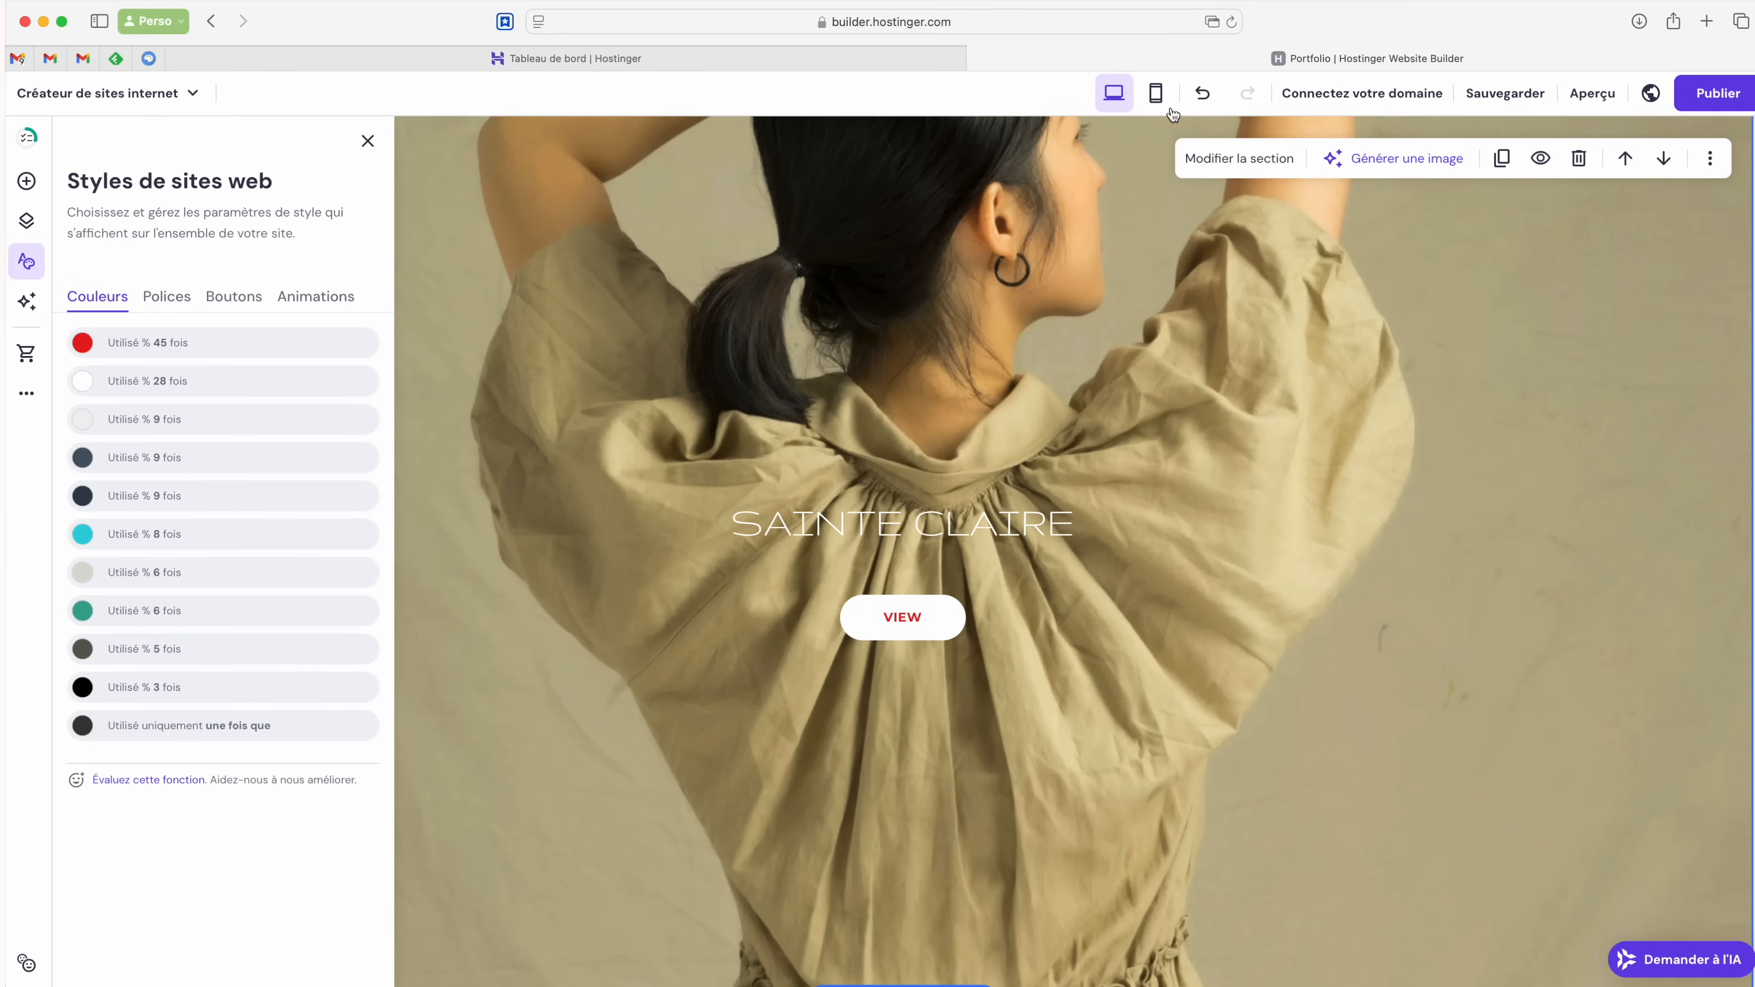
{"action": "left_click", "coordinate": [1202, 93]}
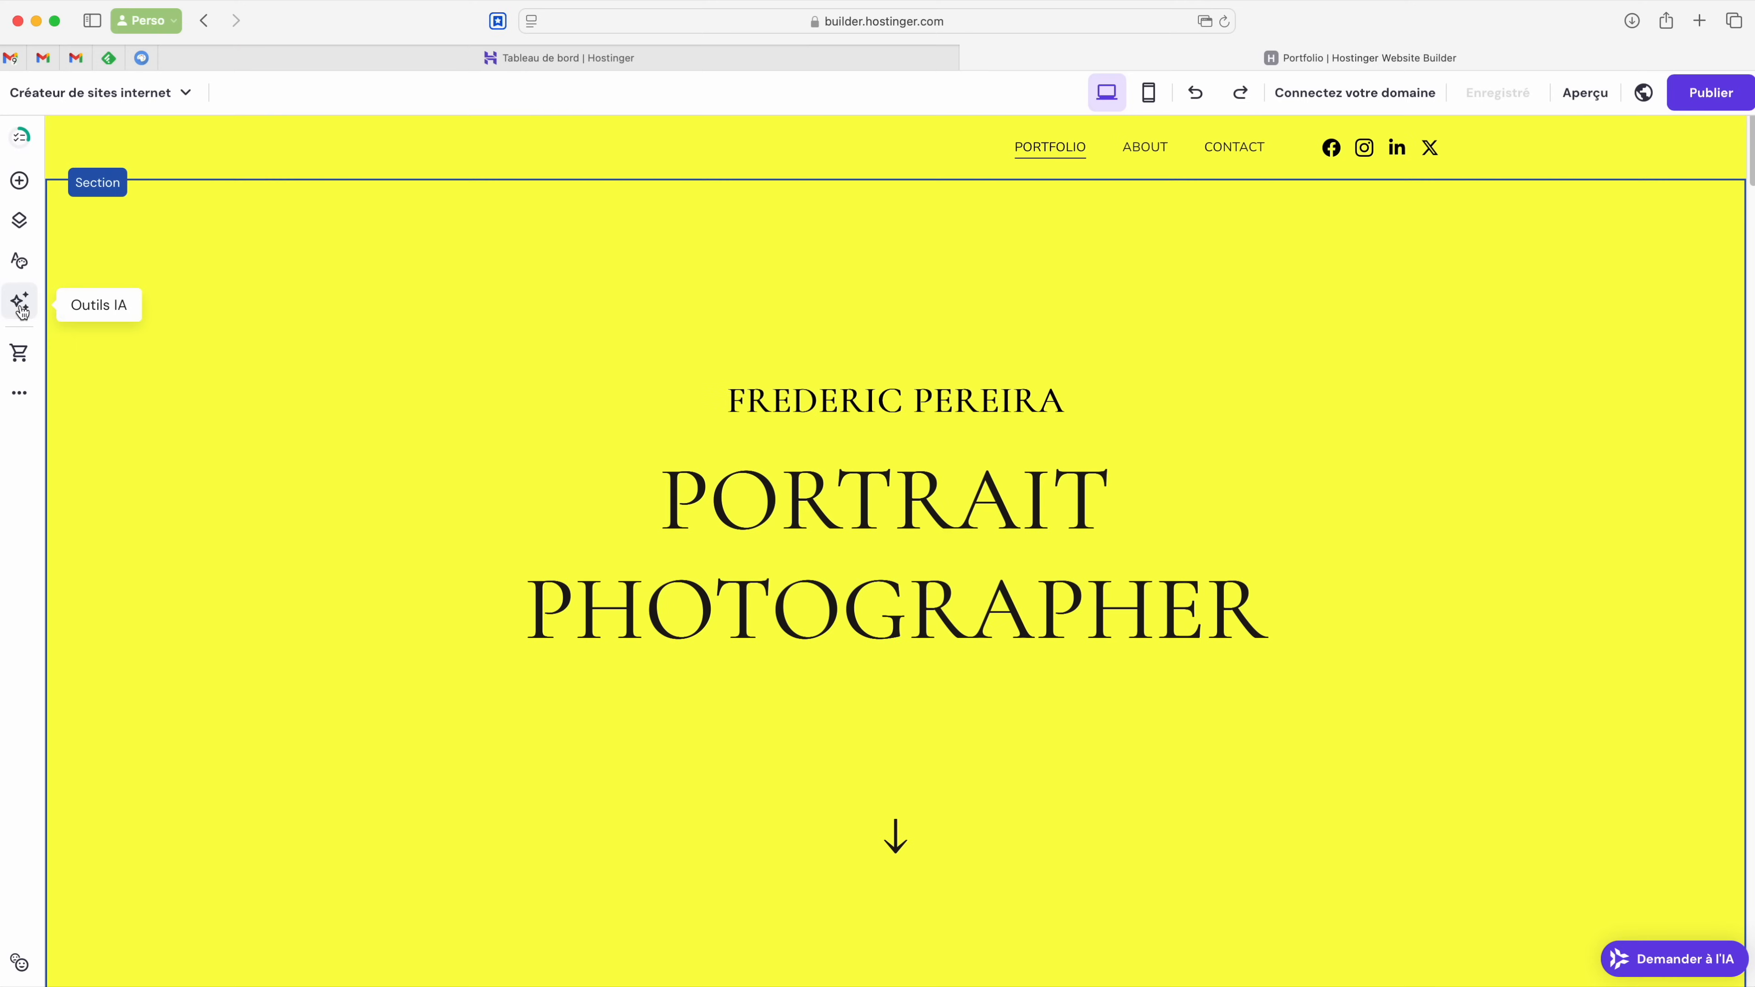
Generate AI images from "Un appareil photo de marque Sony posé sur un bureau. La pièce est dans le noir." and insert the second image.
{"action": "left_click", "coordinate": [19, 301]}
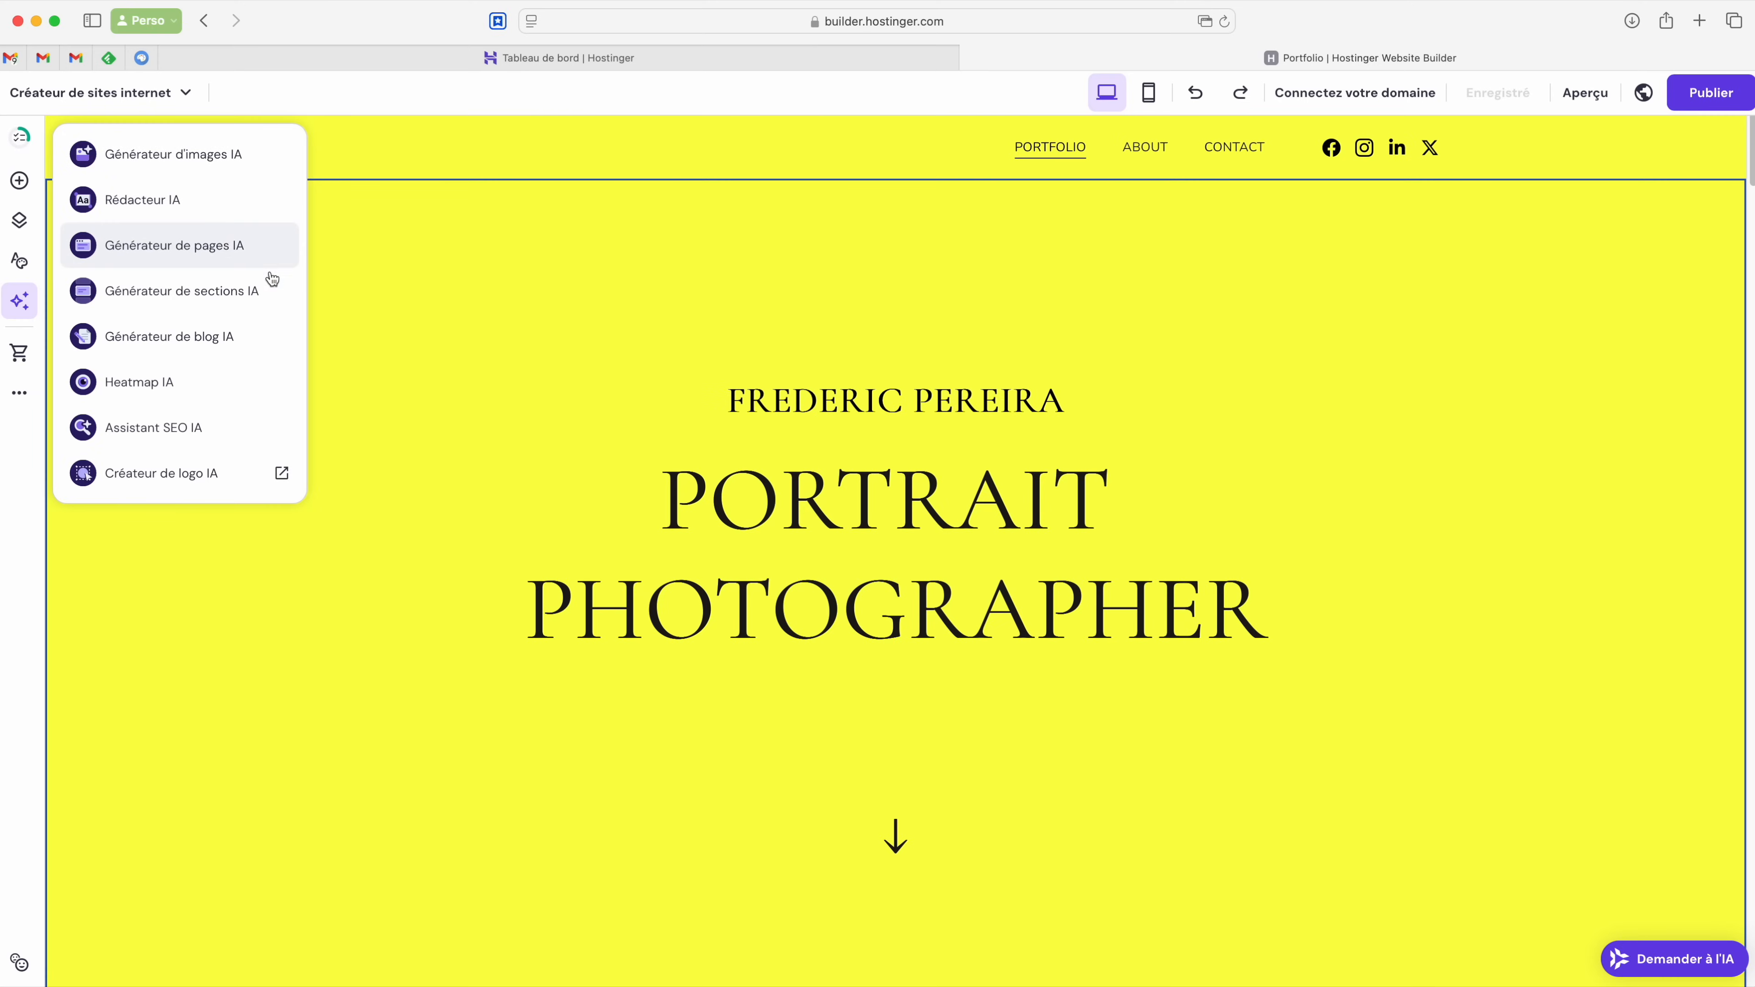
{"action": "left_click", "coordinate": [210, 165]}
{"action": "left_click", "coordinate": [1511, 304]}
{"action": "type", "text": "Un appareil phot"}
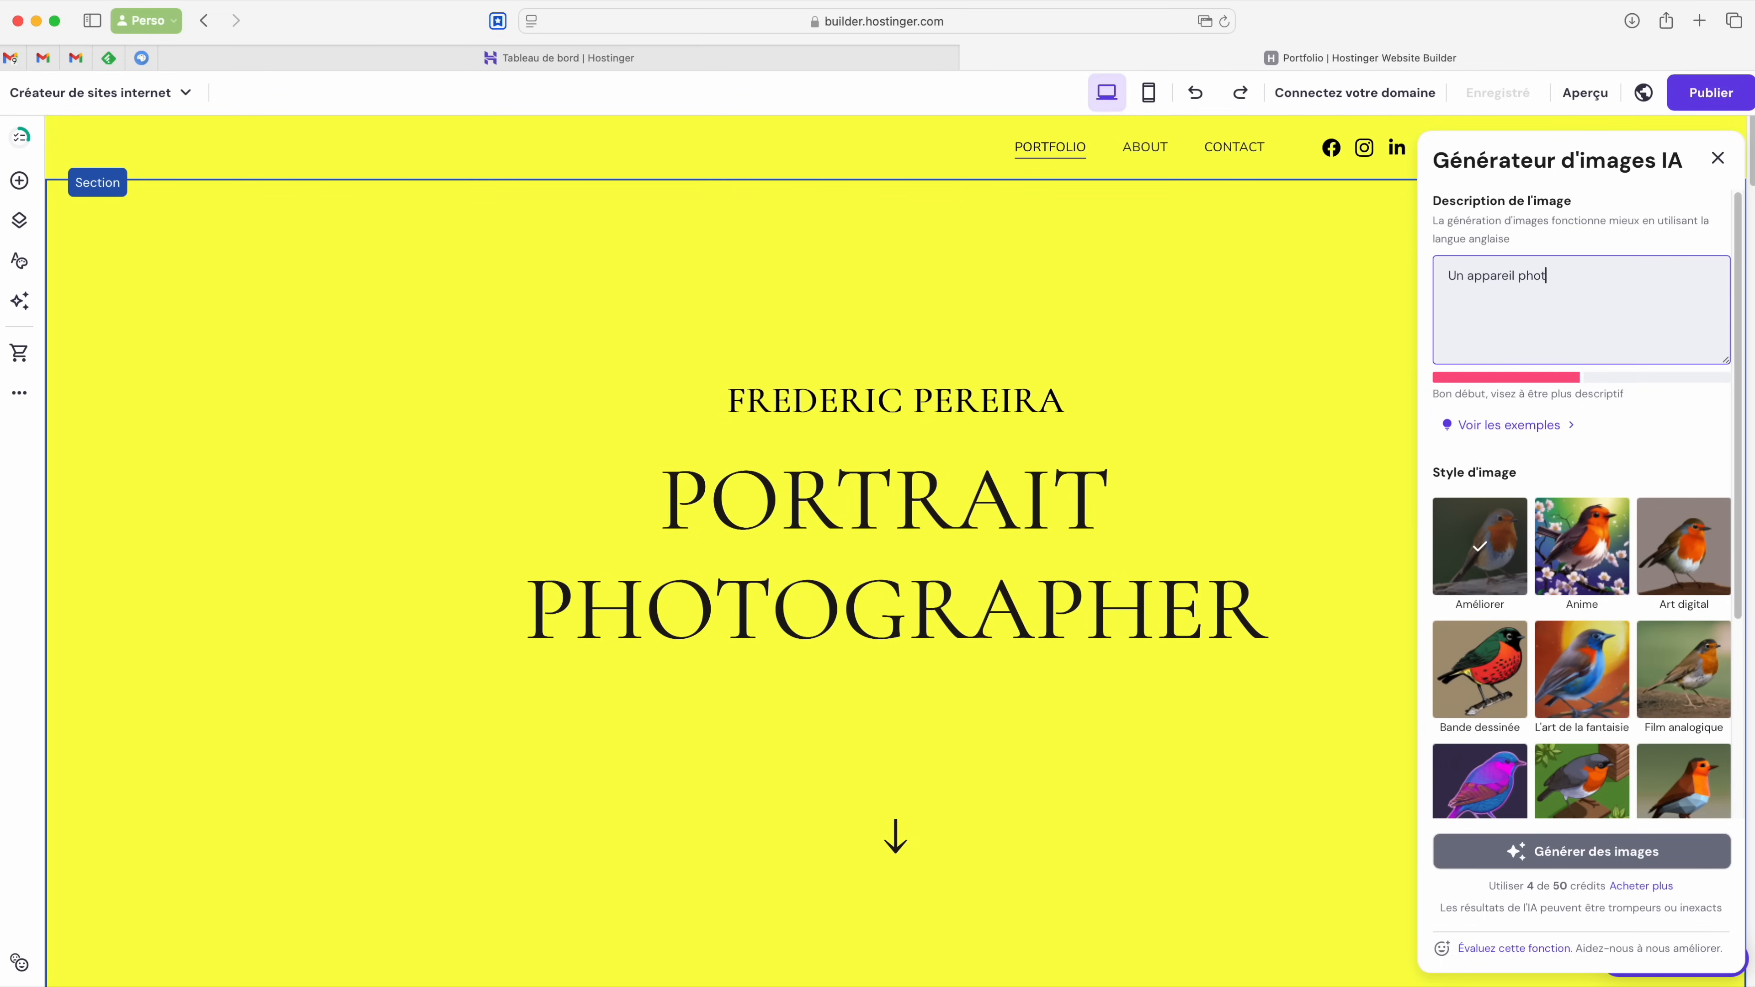
{"action": "type", "text": "o de marque Sony posé sur un bureau. La pièce est dans le noir."}
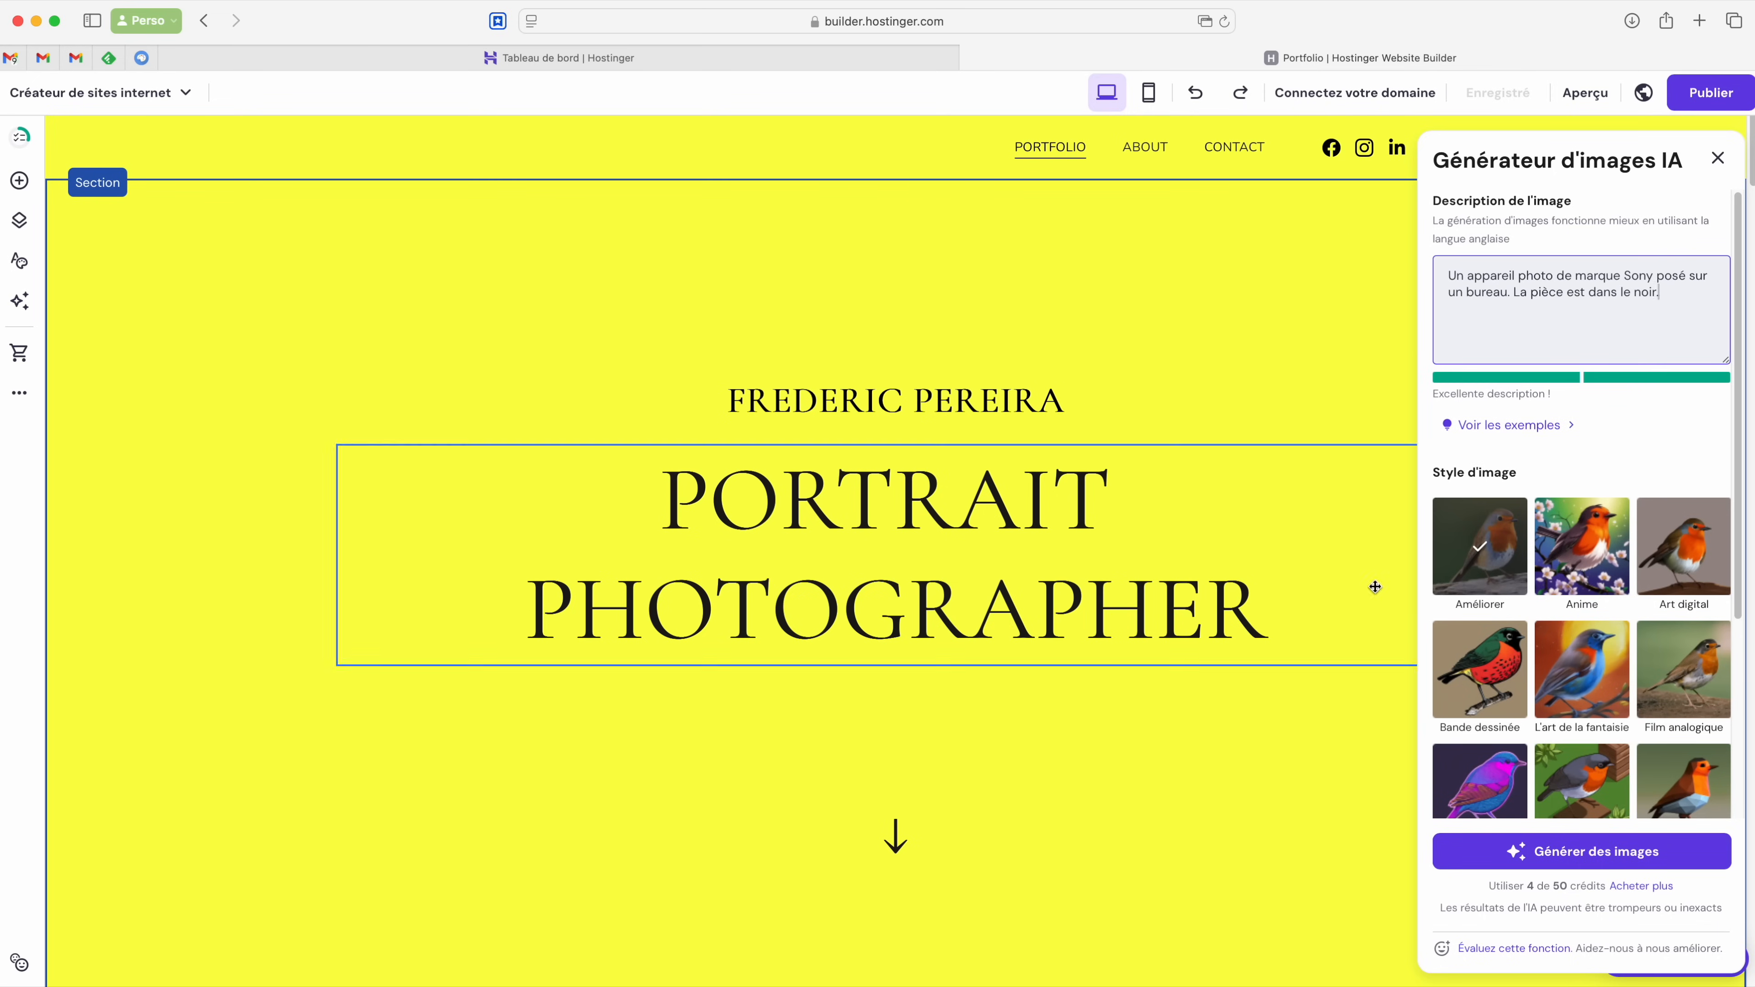
{"action": "left_click", "coordinate": [1512, 860]}
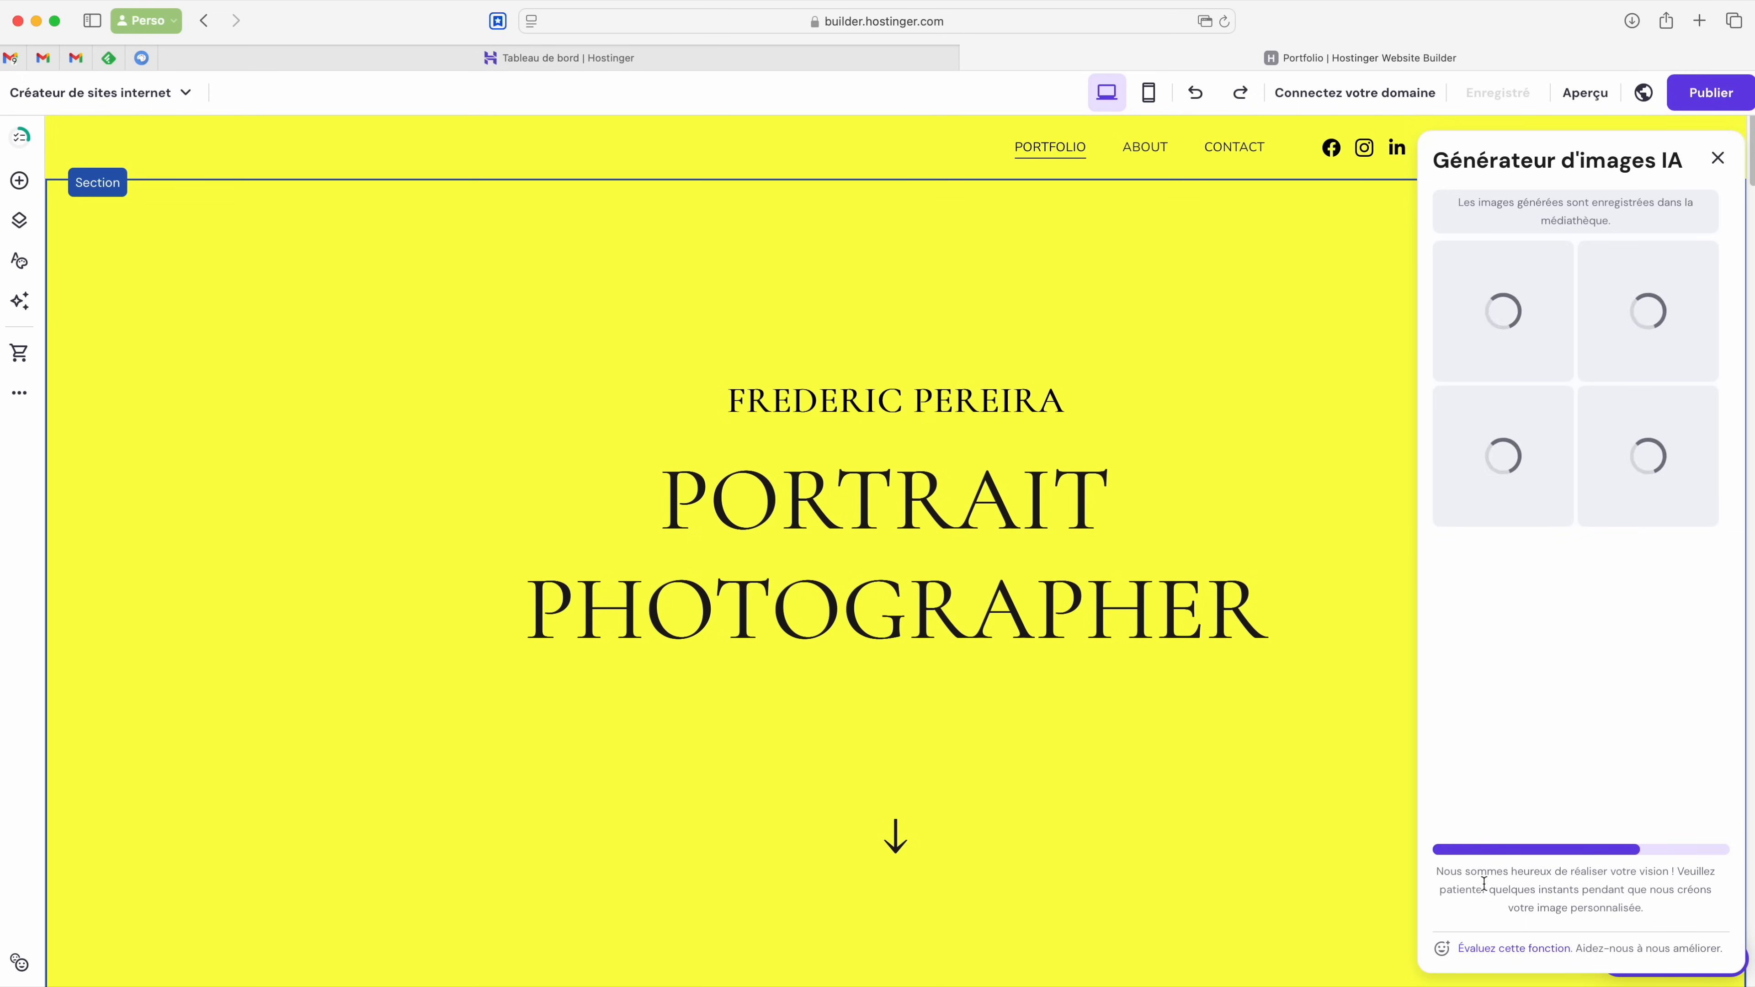
{"action": "left_click", "coordinate": [1671, 313]}
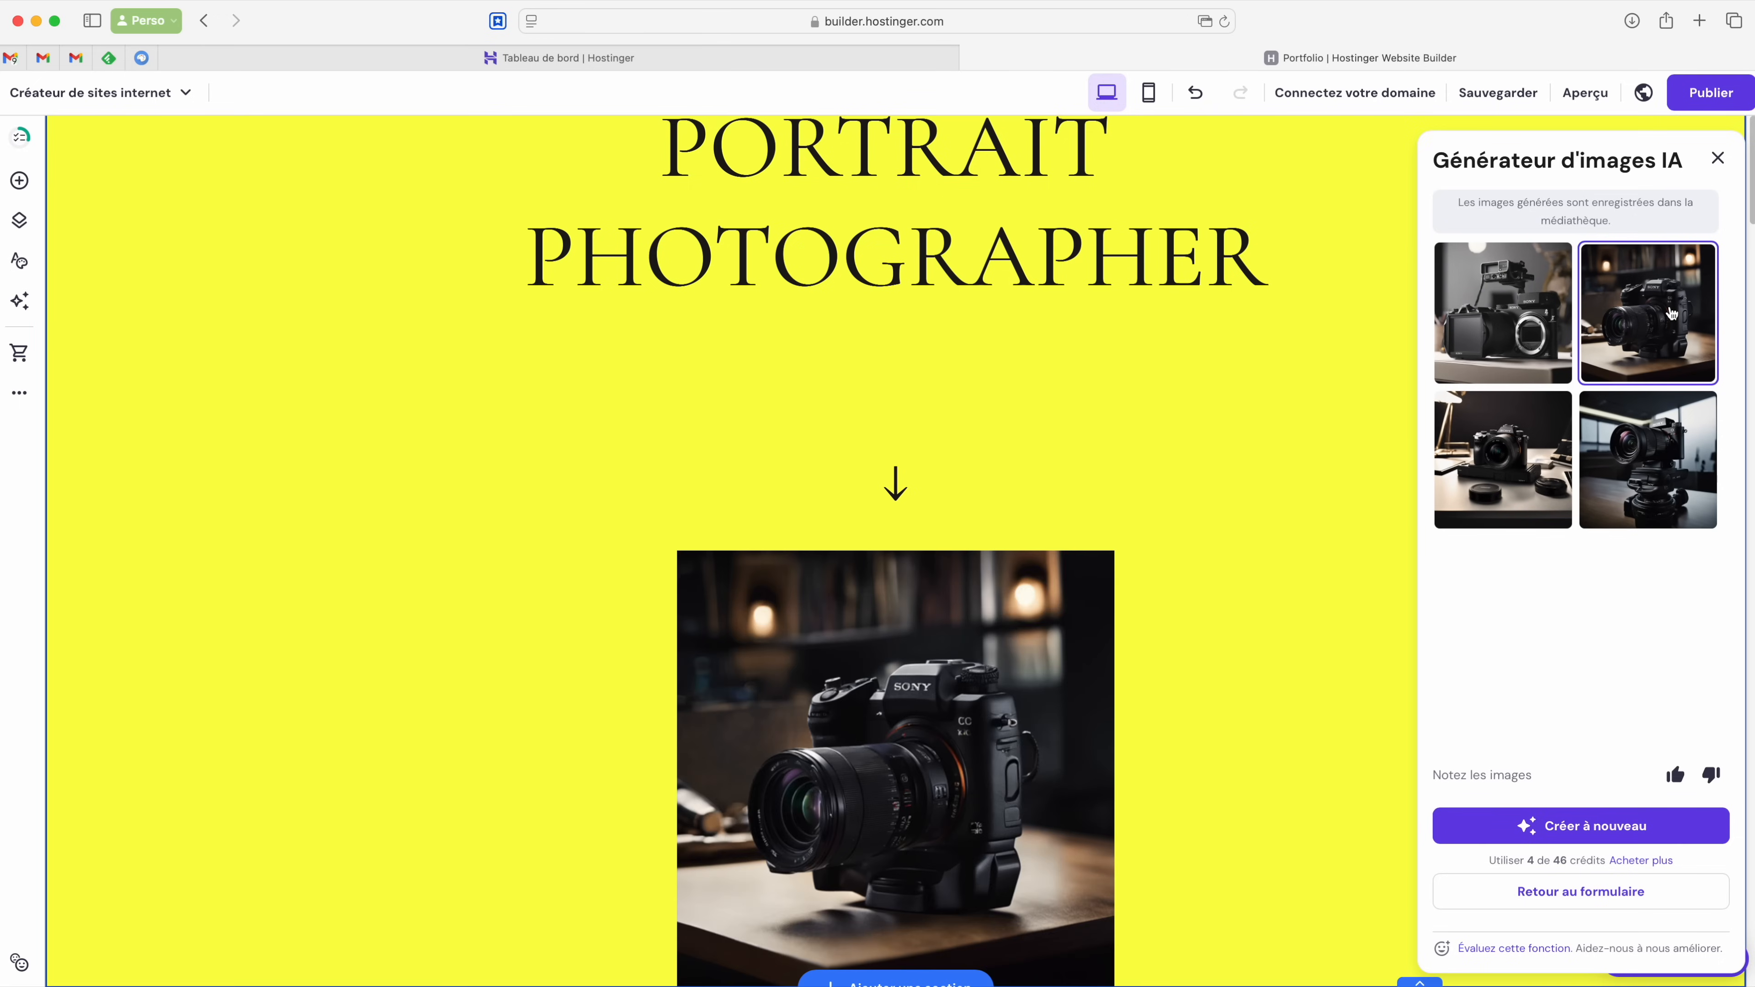
Try the AI text writer with a prompt starting with "Raconte une anec".
{"action": "left_click", "coordinate": [19, 301]}
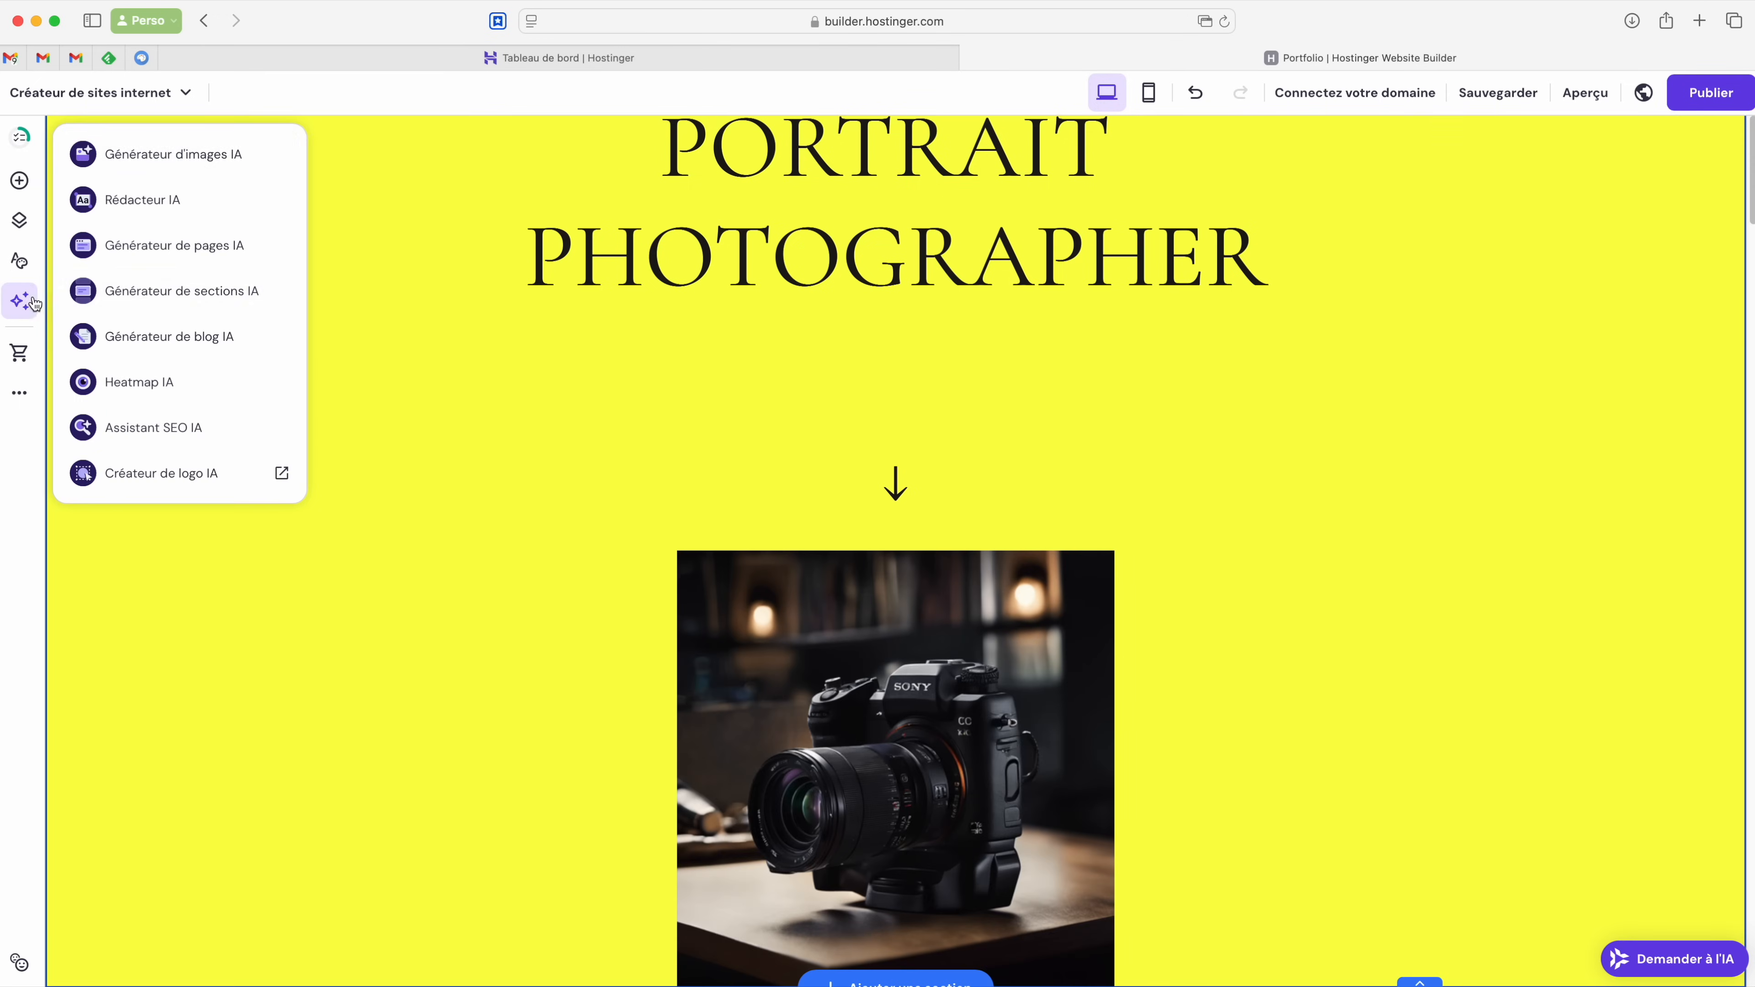
{"action": "left_click", "coordinate": [185, 198]}
{"action": "type", "text": "Raconte une anec"}
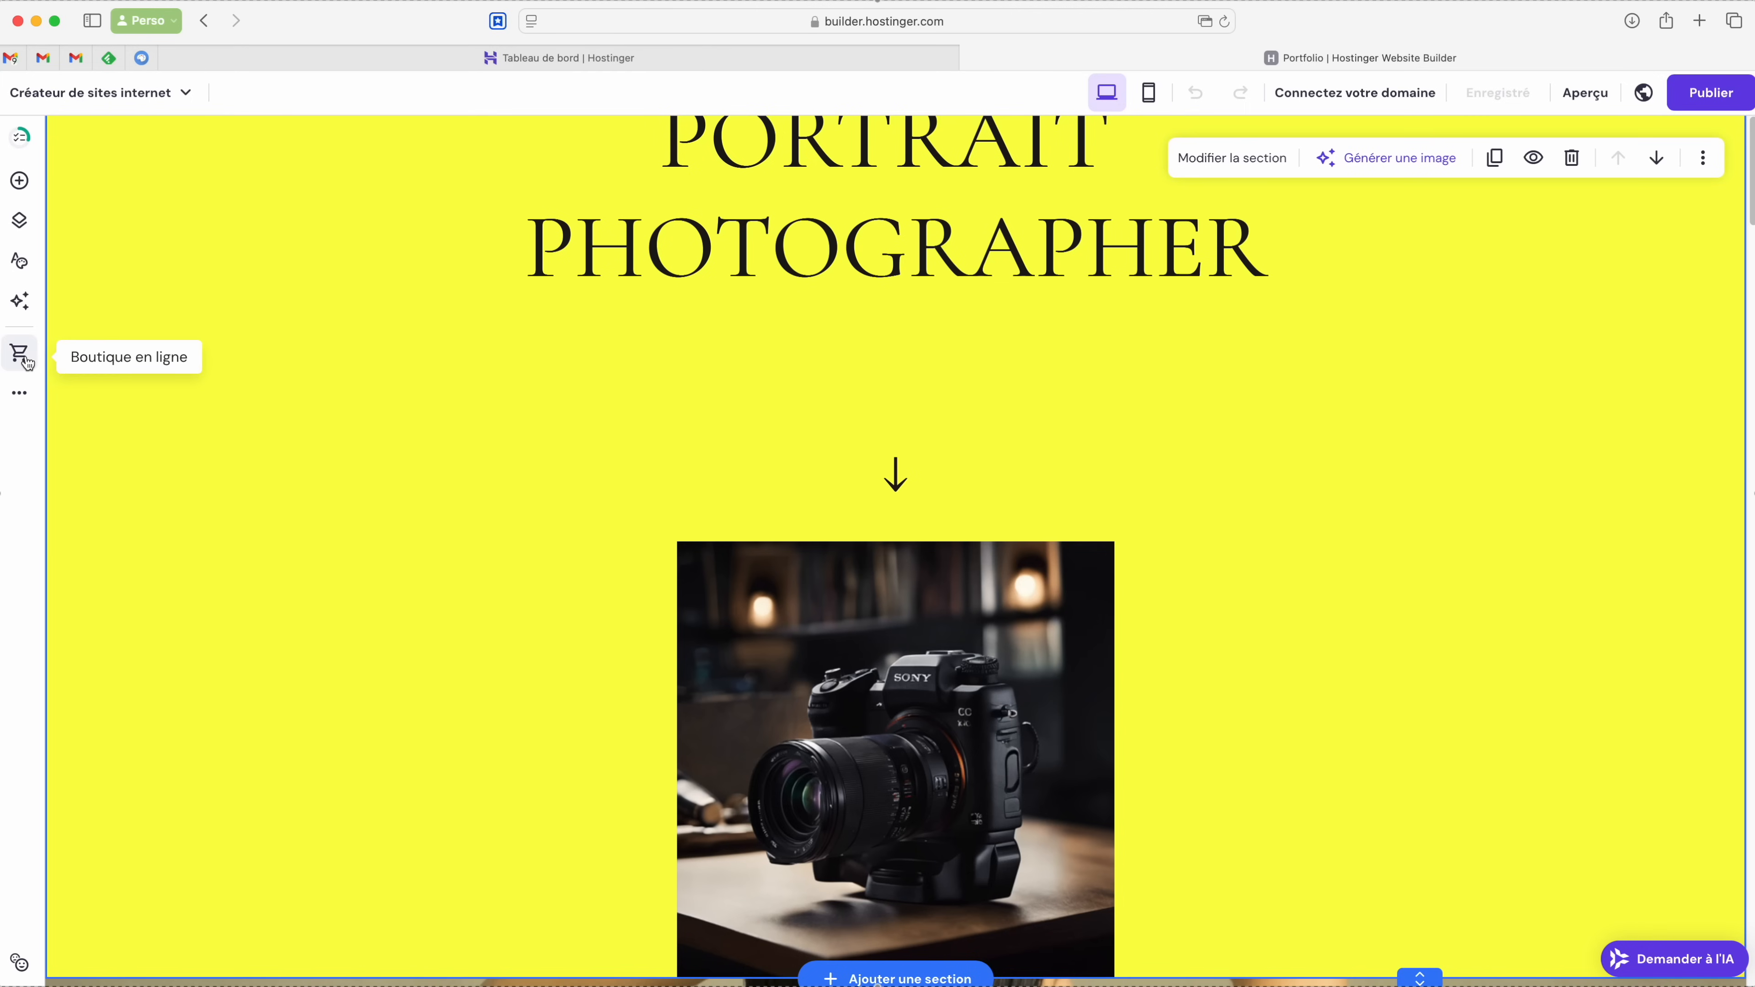
Add an online store to the website.
{"action": "left_click", "coordinate": [25, 360]}
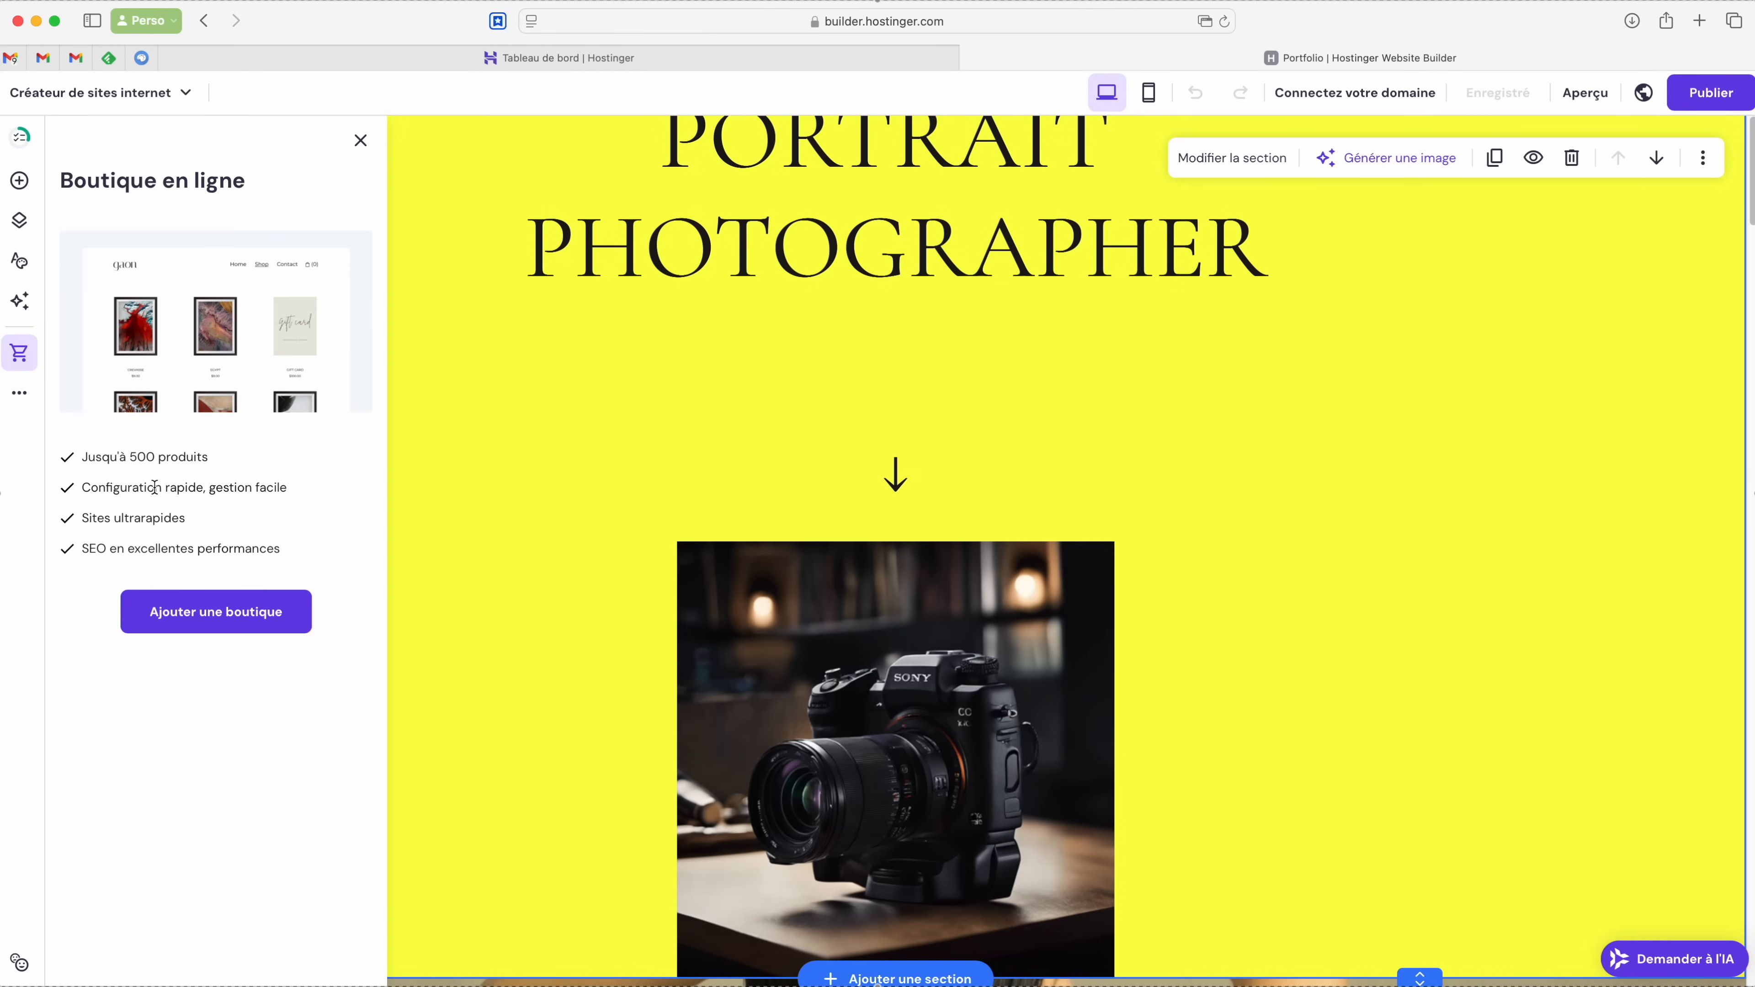
{"action": "left_click", "coordinate": [193, 599]}
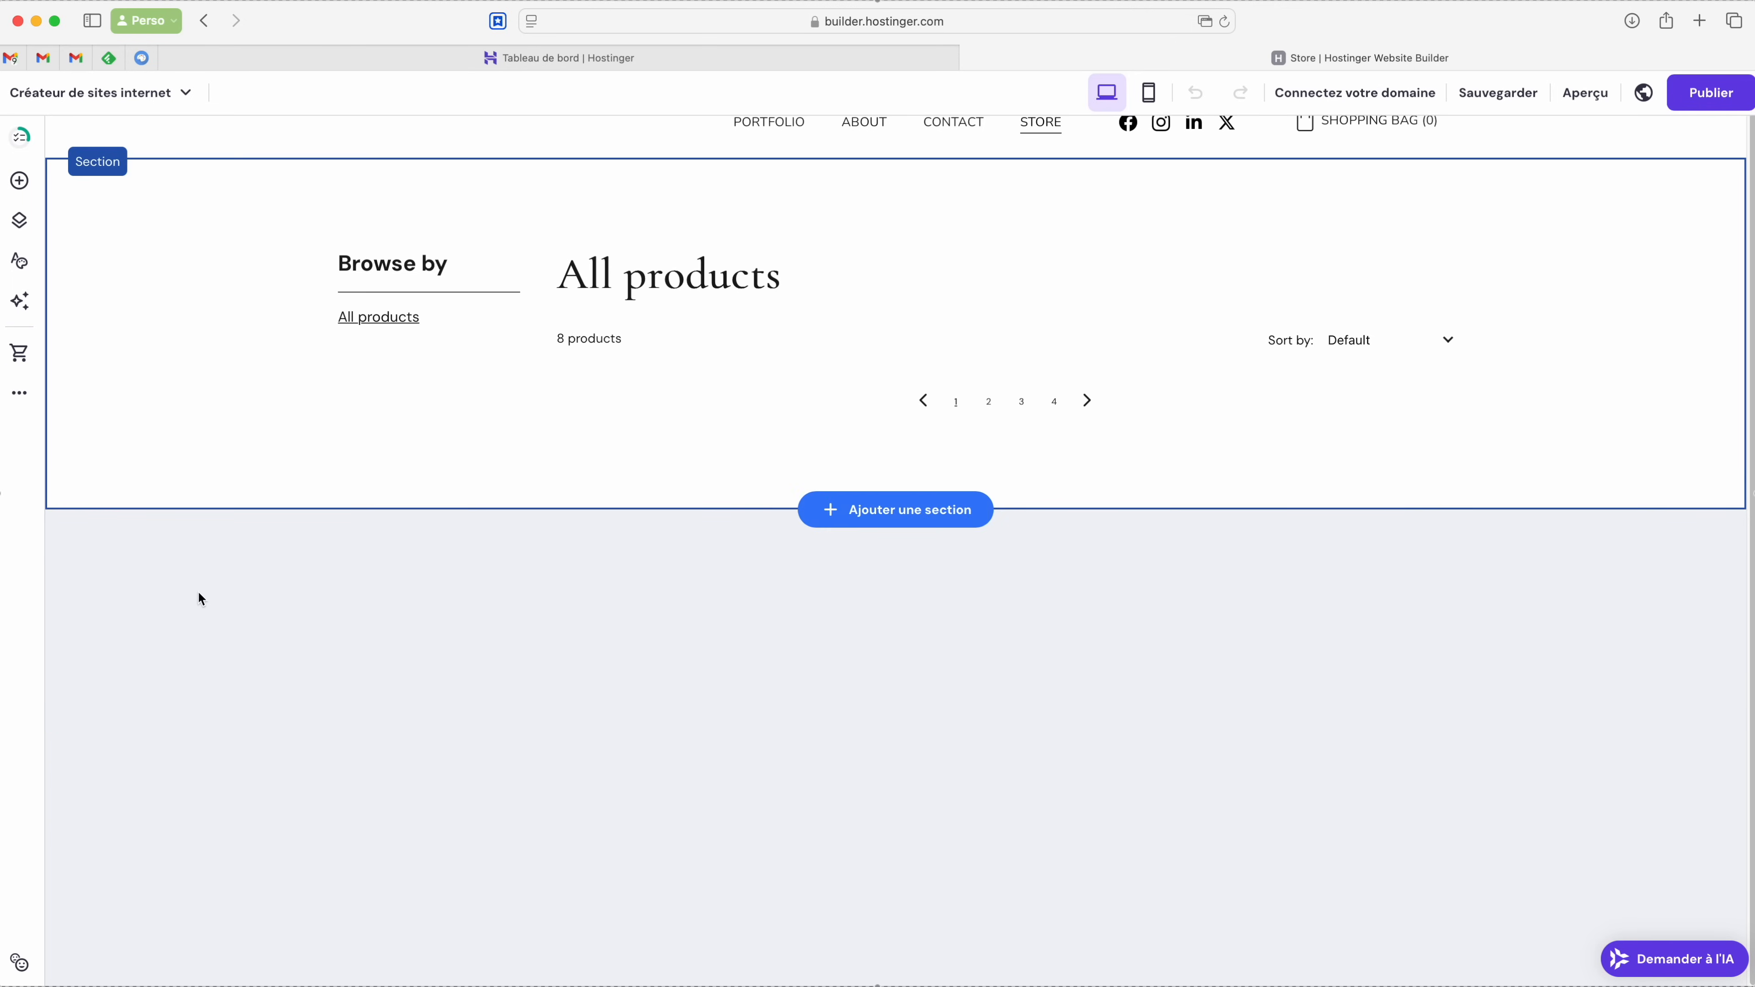
{"action": "scroll", "coordinate": [976, 419], "scroll_direction": "up", "scroll_amount": 1}
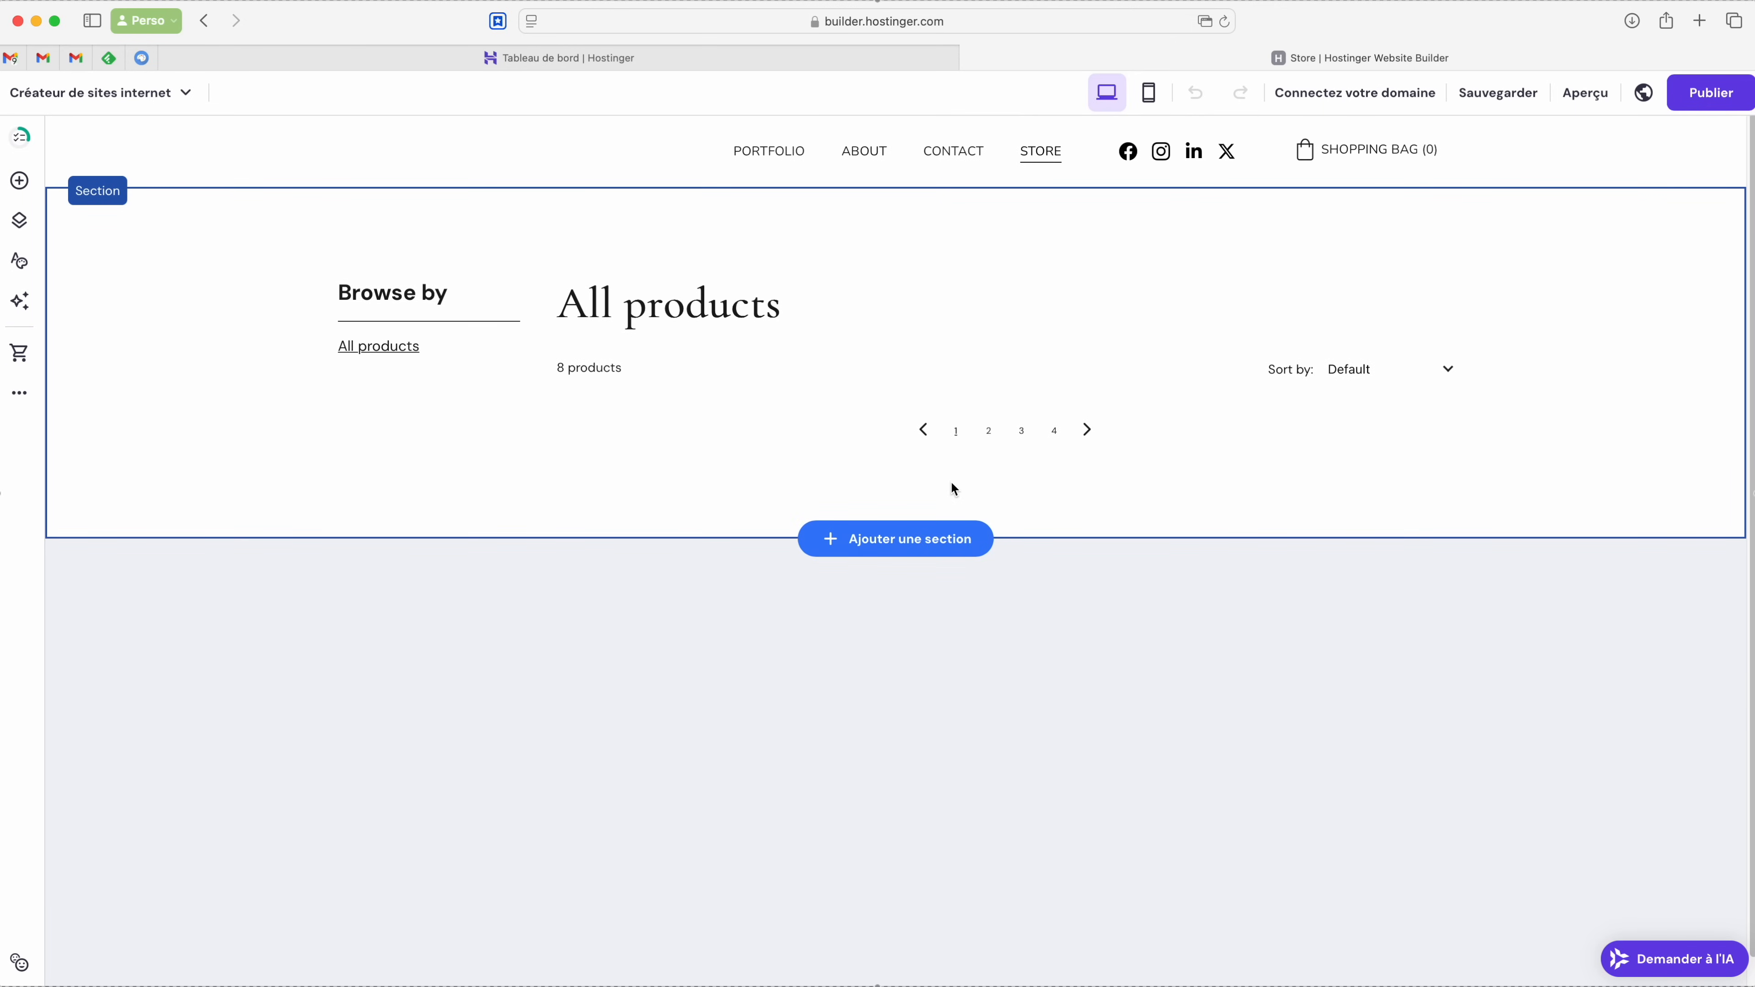
Open the store manager from the product list and configure the store with France as country and EUR (€) as currency.
{"action": "left_click", "coordinate": [579, 363]}
{"action": "left_click", "coordinate": [1359, 229]}
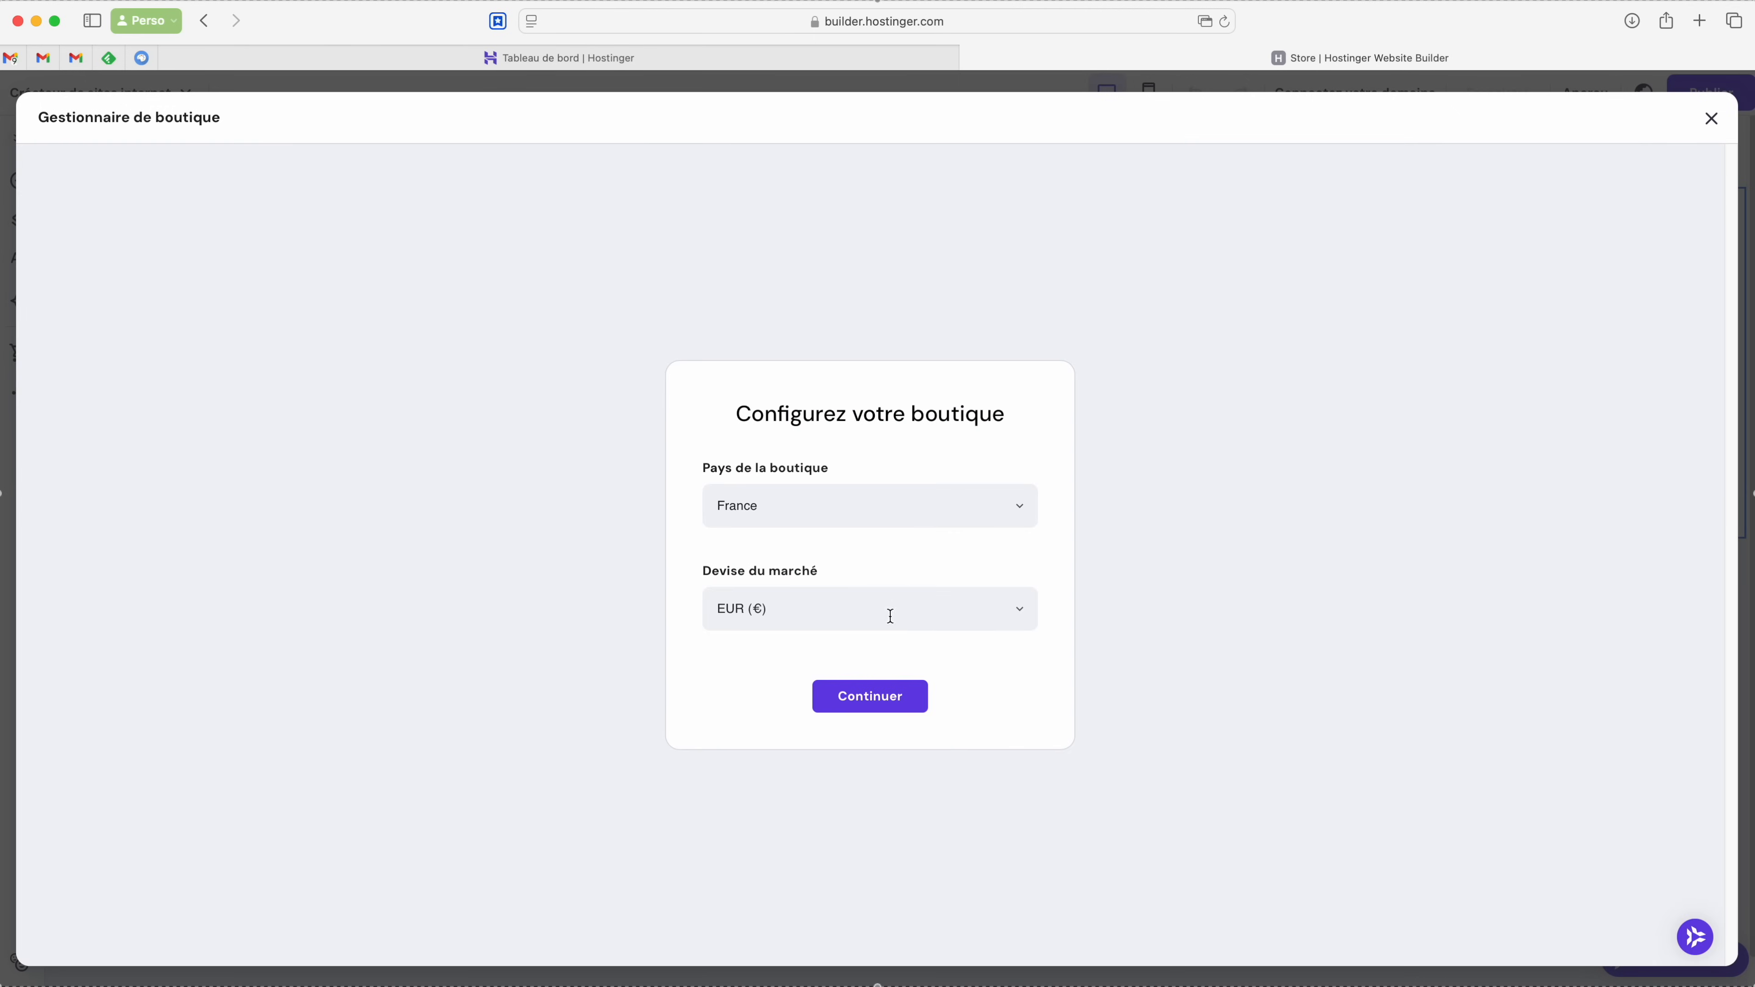
{"action": "left_click", "coordinate": [873, 713]}
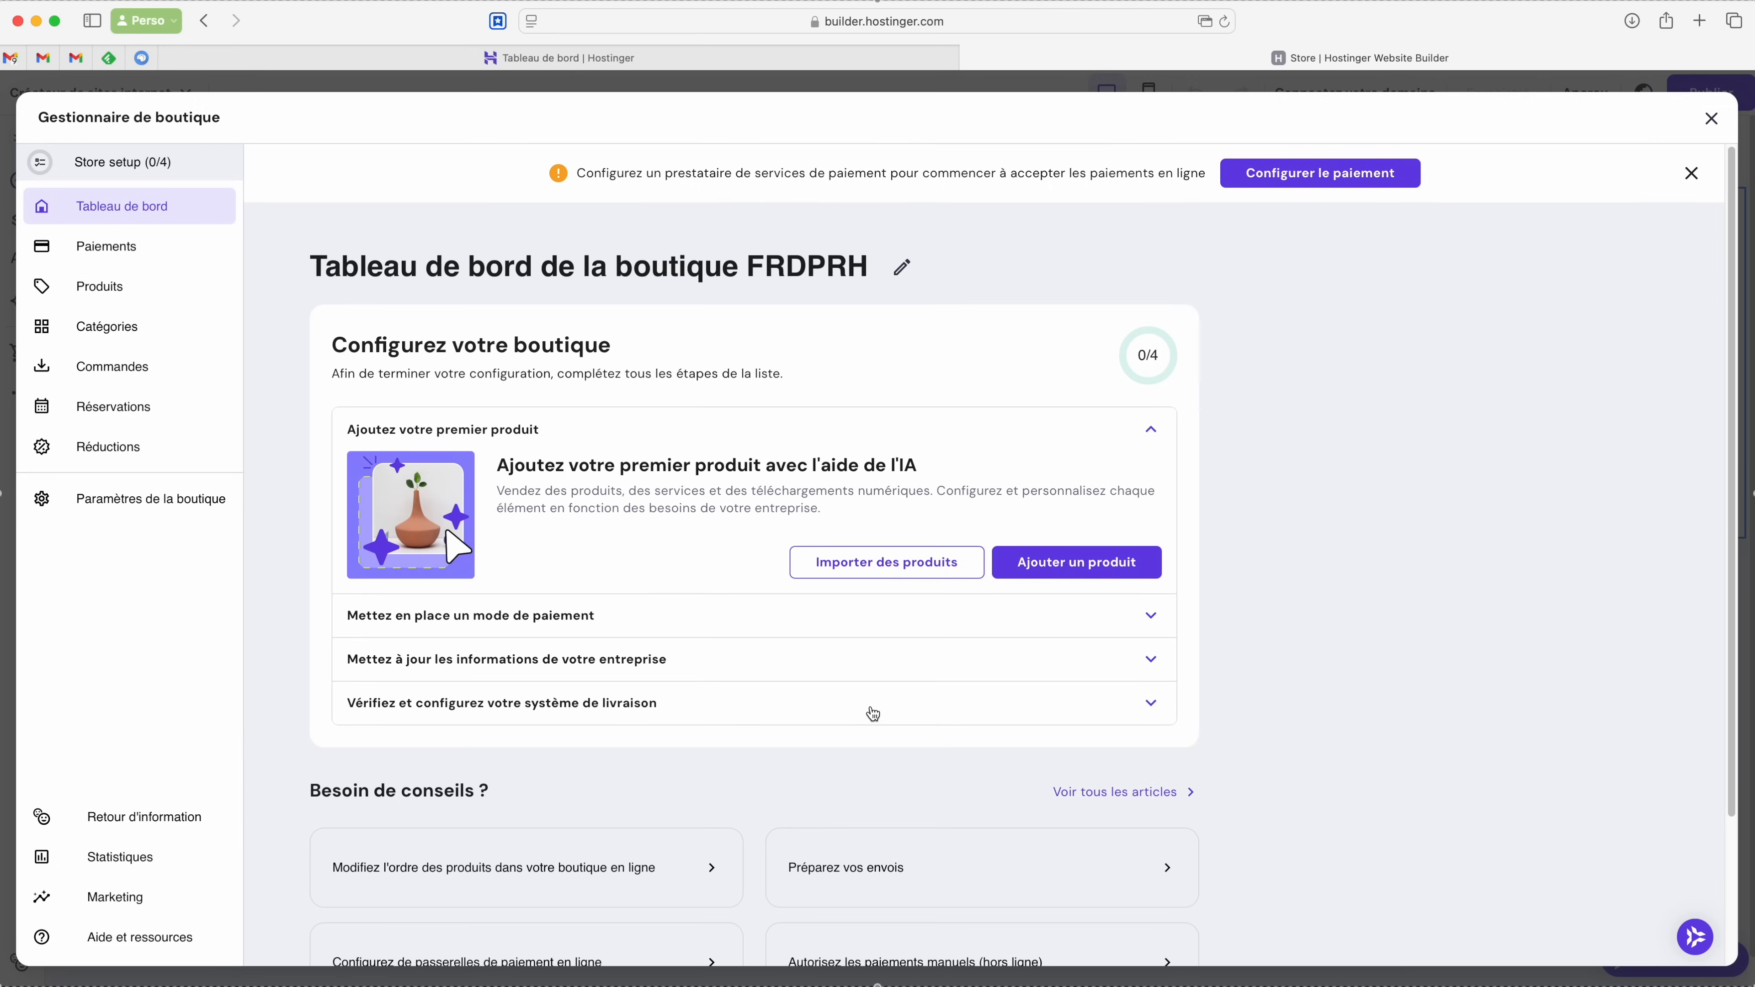
Open the store's payment setup and examine the available payment providers, including Stripe and manual payment.
{"action": "left_click", "coordinate": [1133, 619]}
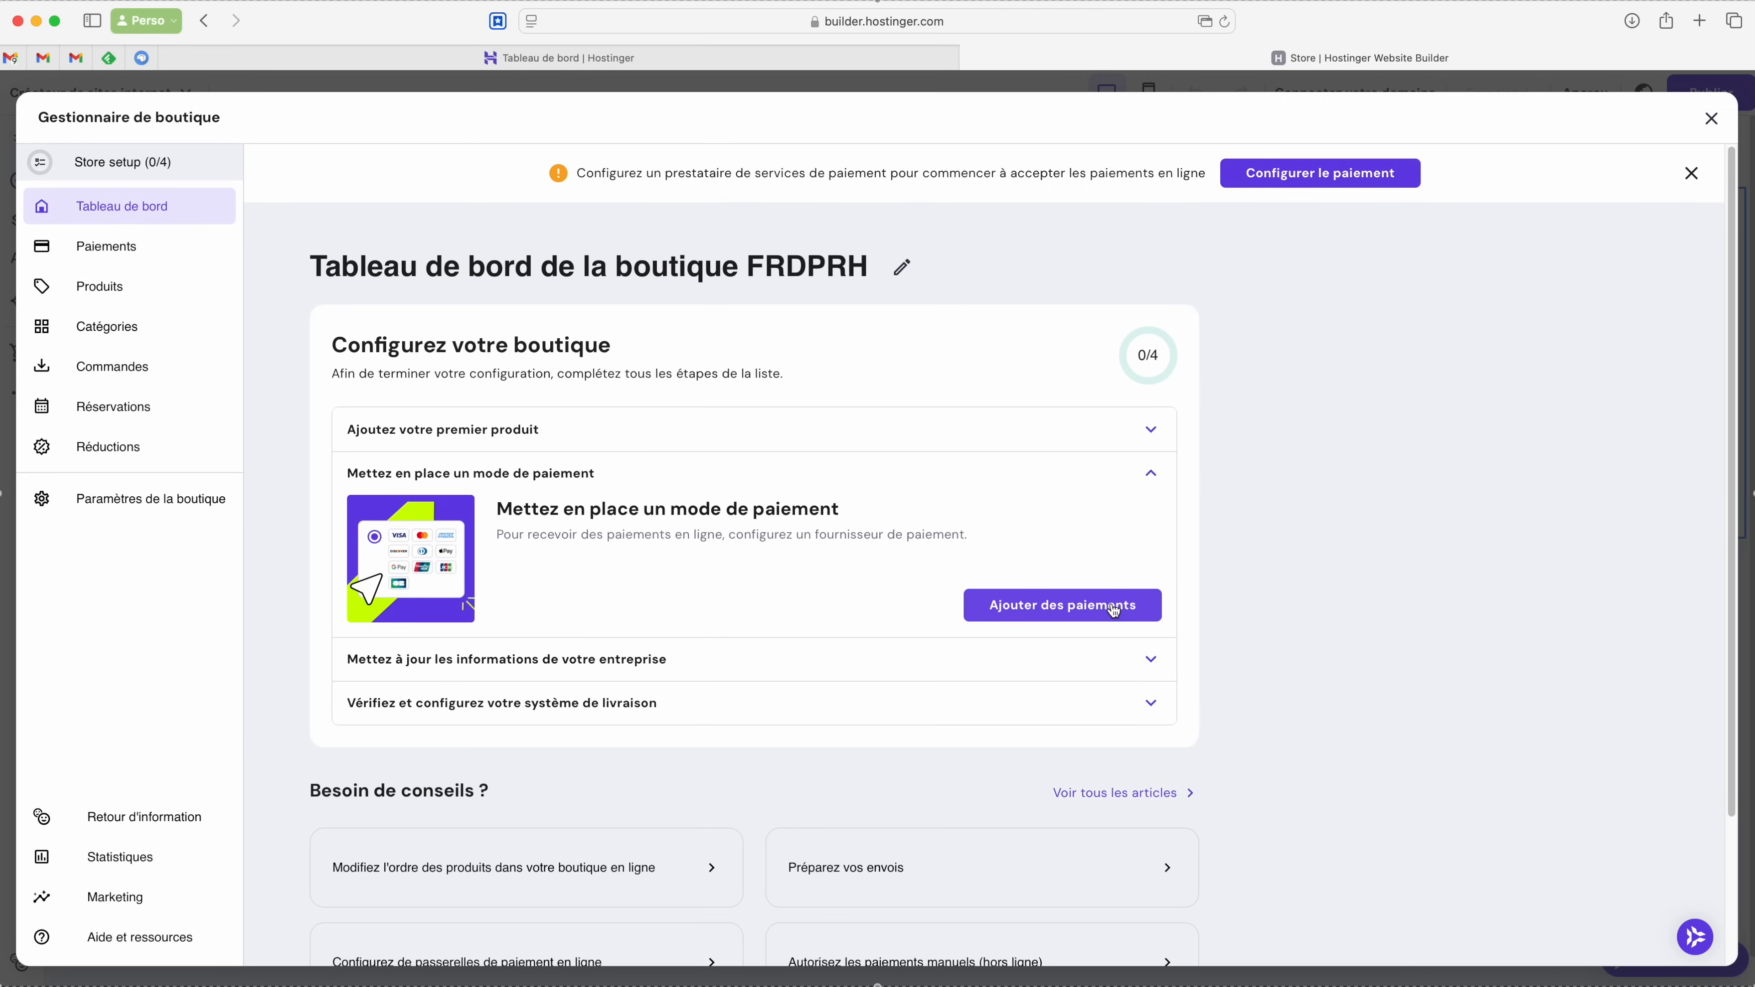
{"action": "left_click", "coordinate": [1114, 609]}
{"action": "scroll", "coordinate": [536, 510], "scroll_direction": "down", "scroll_amount": 5}
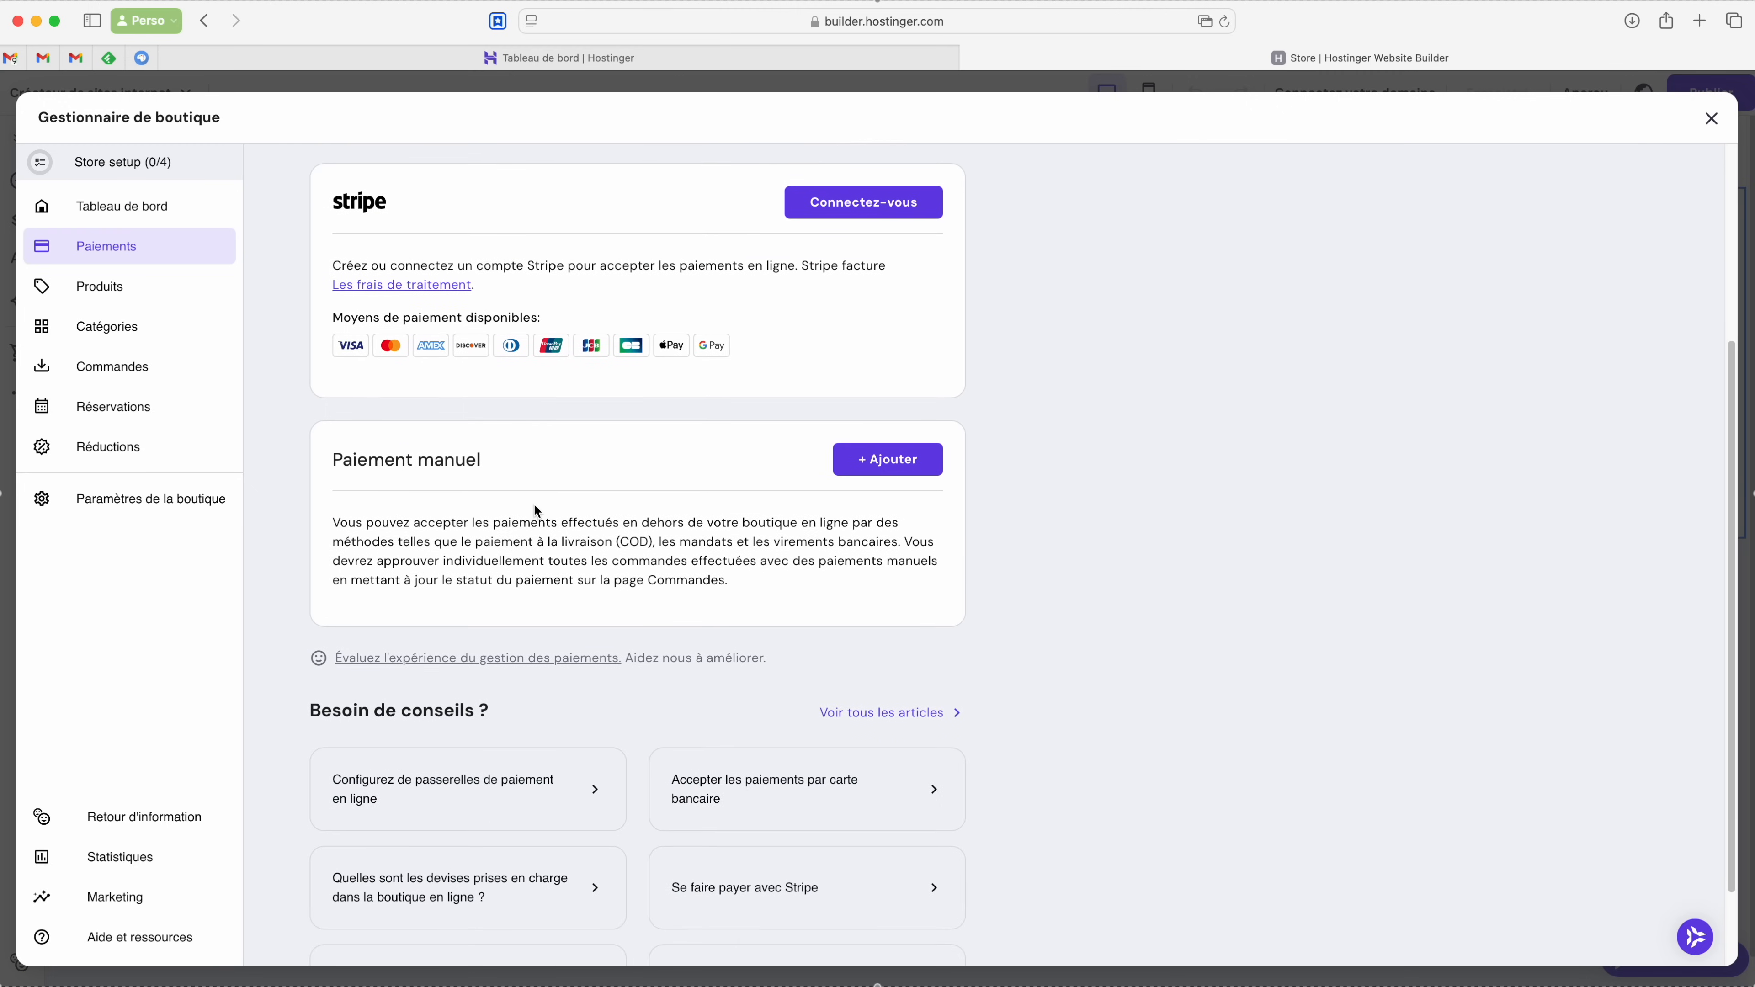
Examine the store manager's products, categories, orders and reservations sections.
{"action": "left_click", "coordinate": [121, 286]}
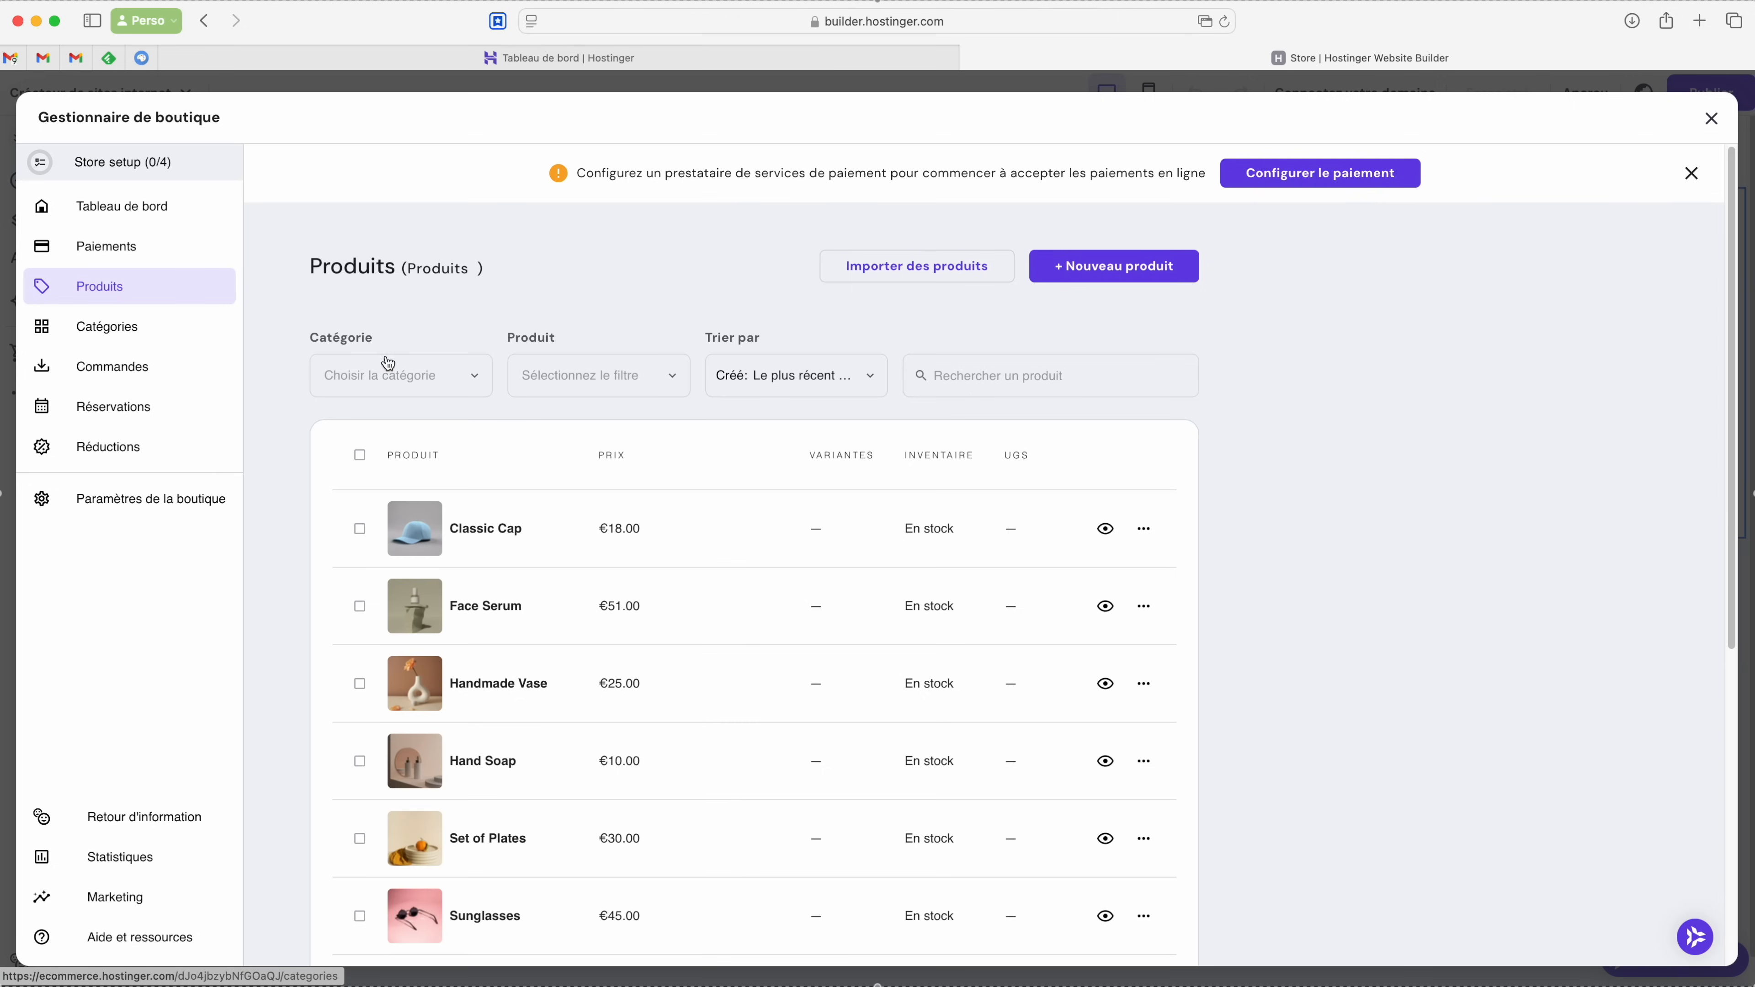
{"action": "scroll", "coordinate": [388, 364], "scroll_direction": "down", "scroll_amount": 4}
{"action": "left_click", "coordinate": [89, 342]}
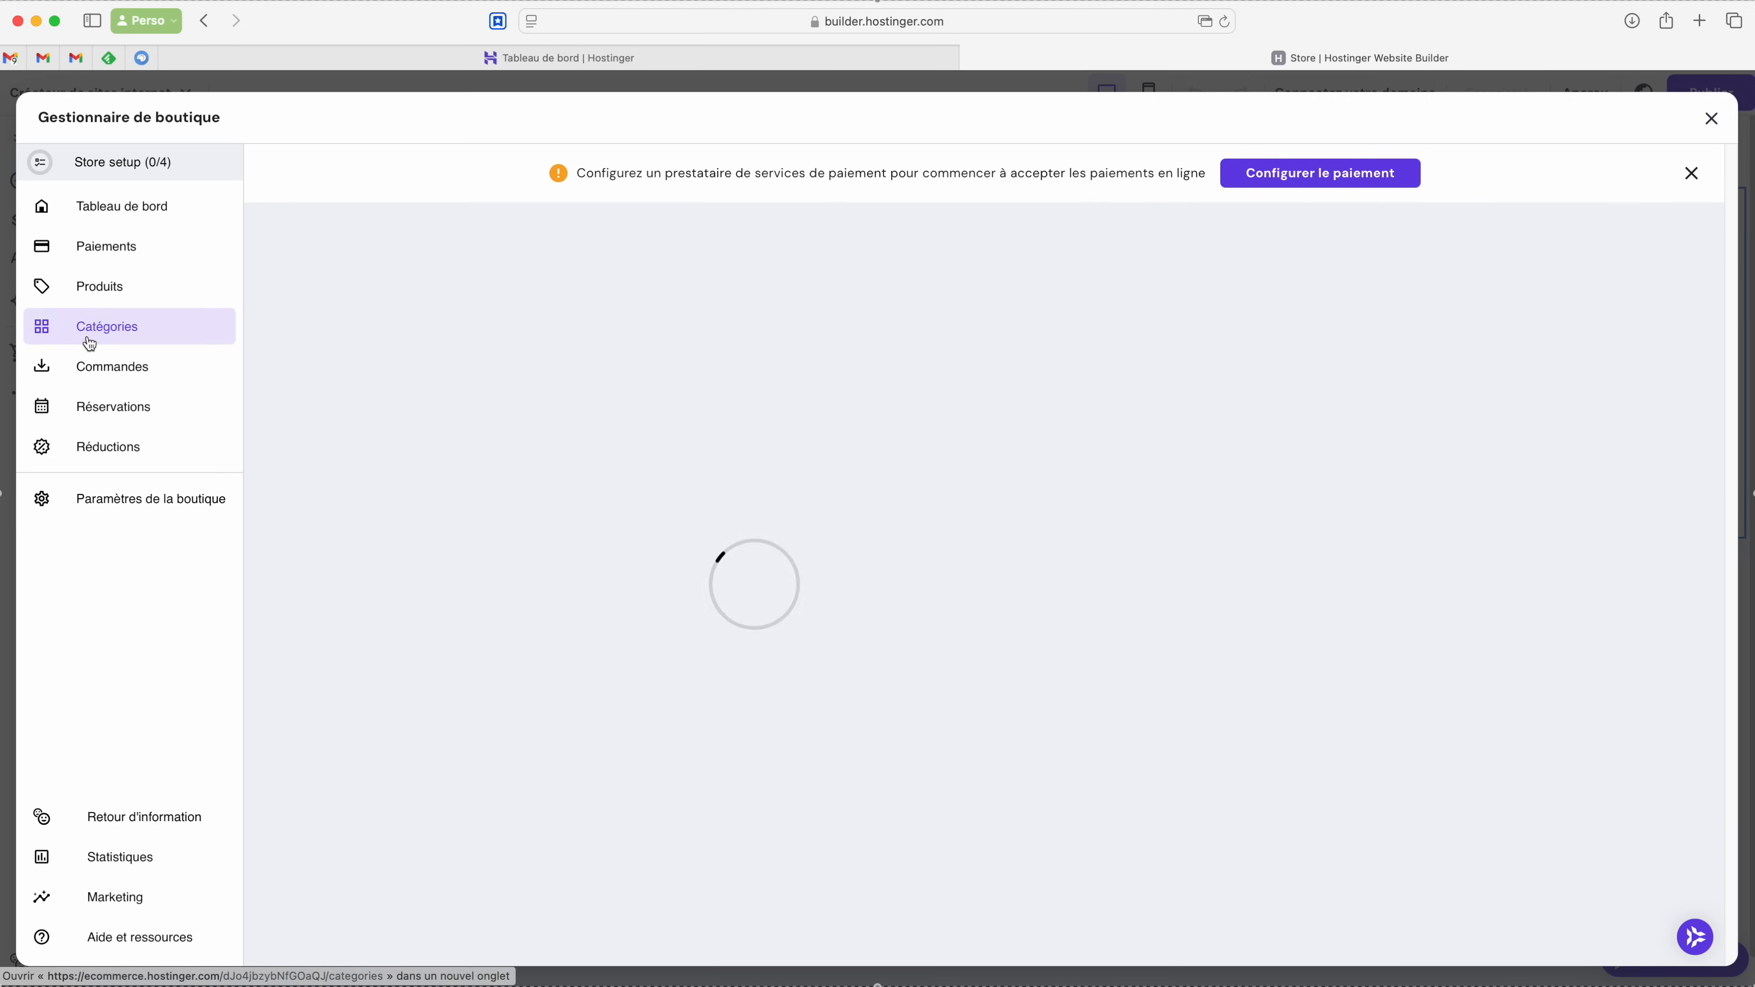
{"action": "left_click", "coordinate": [102, 369]}
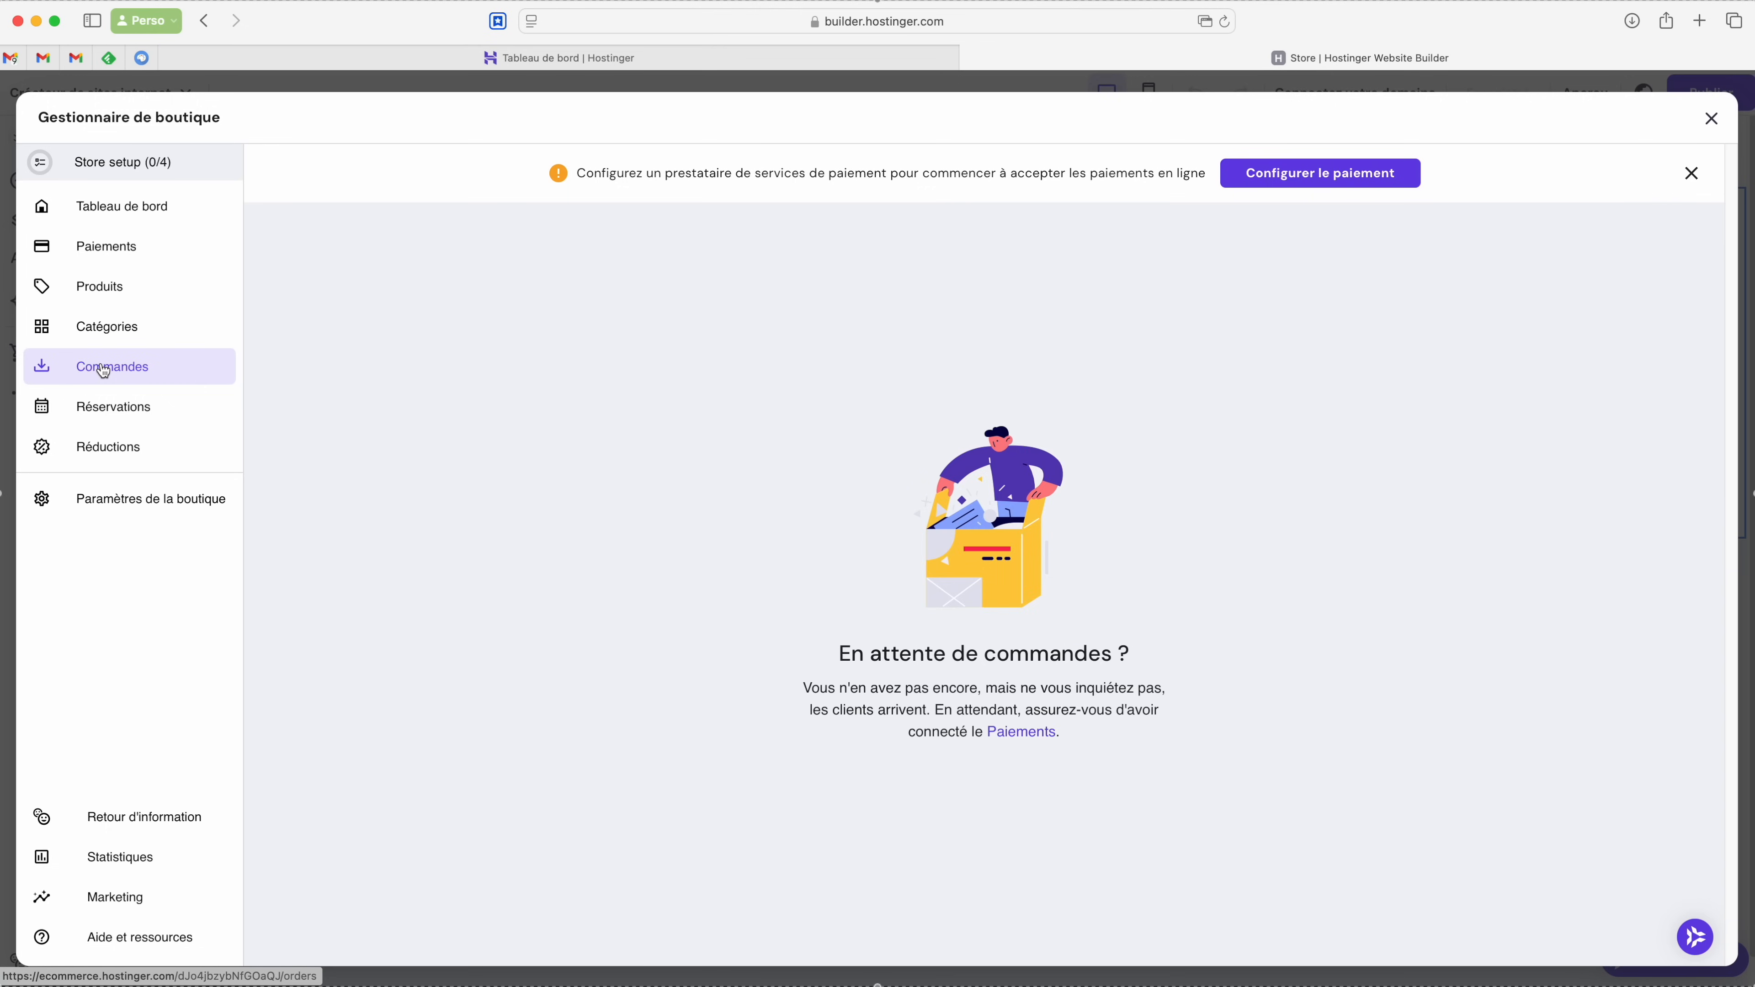
{"action": "left_click", "coordinate": [108, 410]}
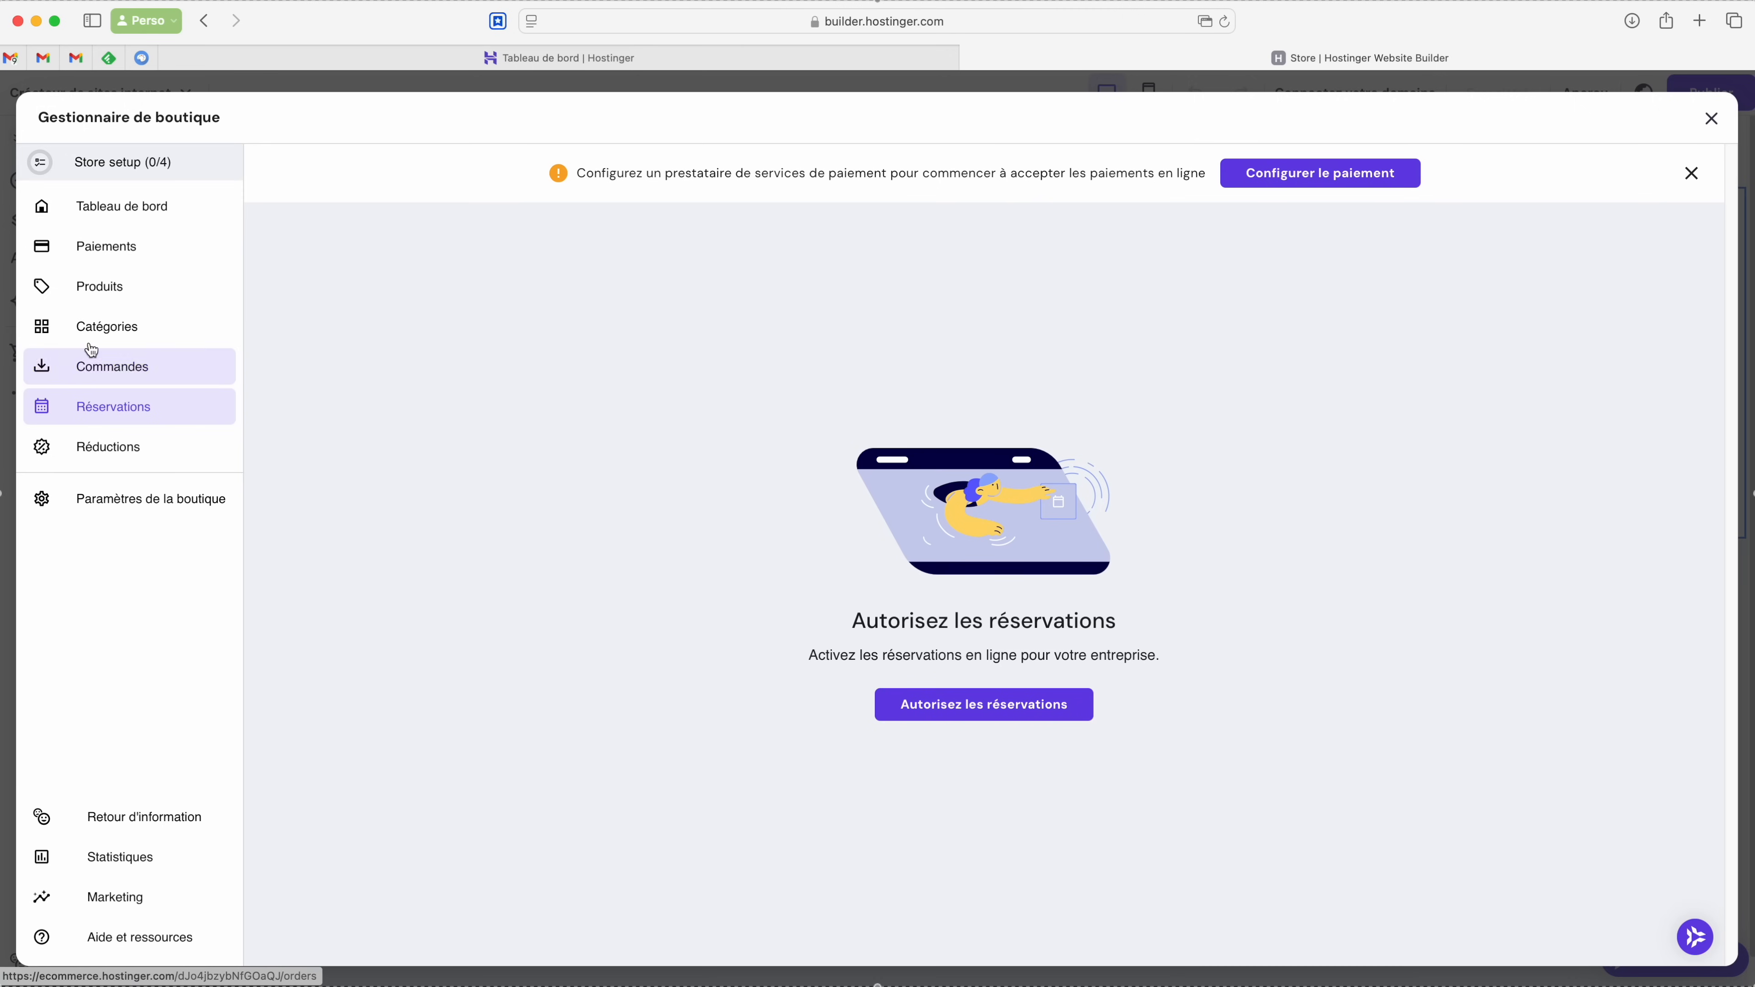
Return to the store's product list and start creating a new product.
{"action": "left_click", "coordinate": [93, 294]}
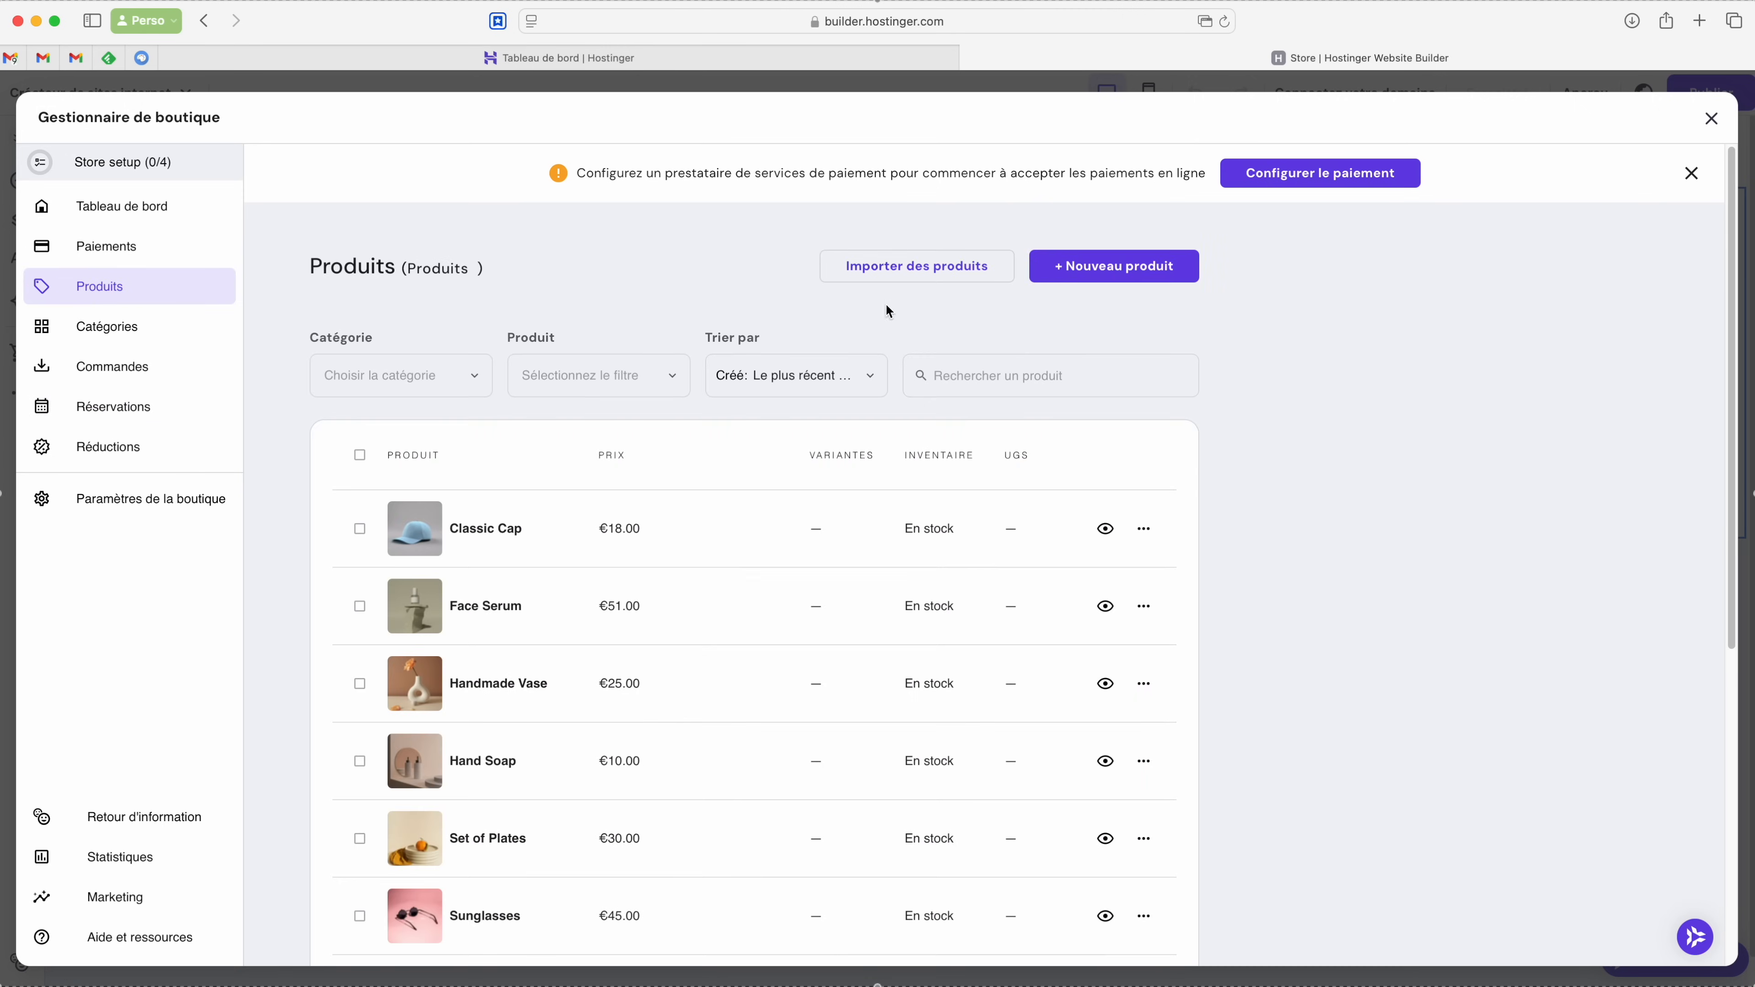
{"action": "left_click", "coordinate": [1115, 273]}
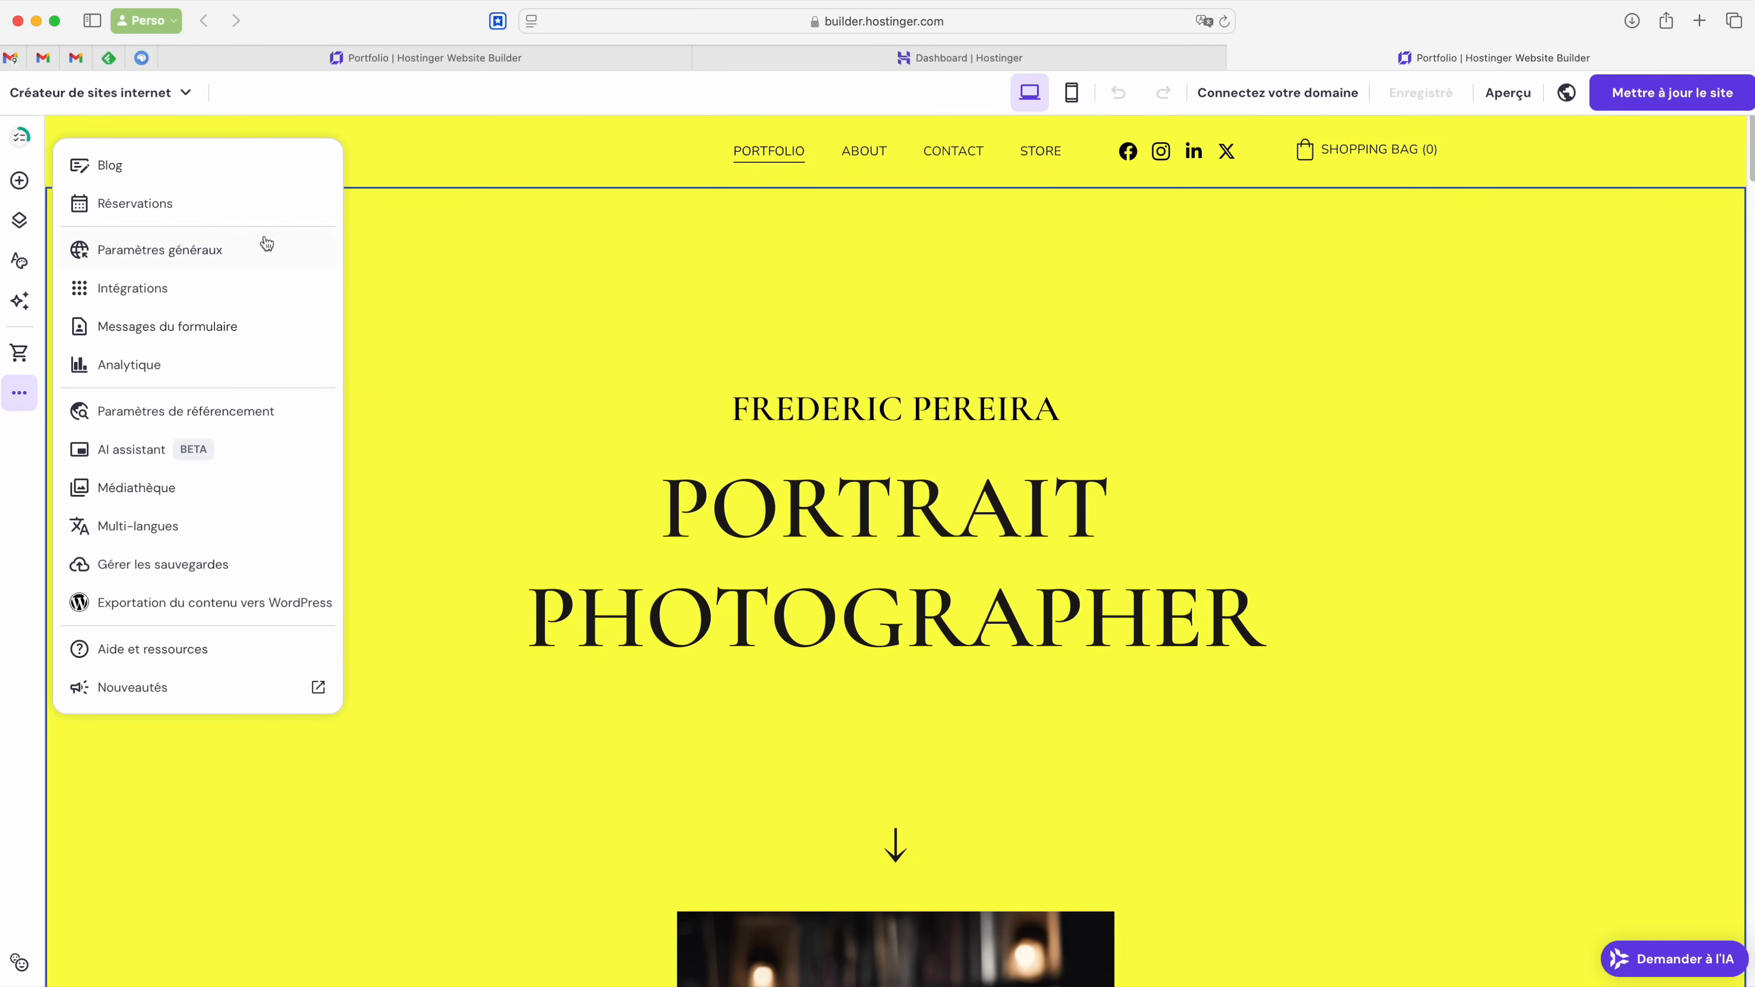
Examine the website's general settings and the available integrations, from custom code to Google AdMob.
{"action": "left_click", "coordinate": [264, 252]}
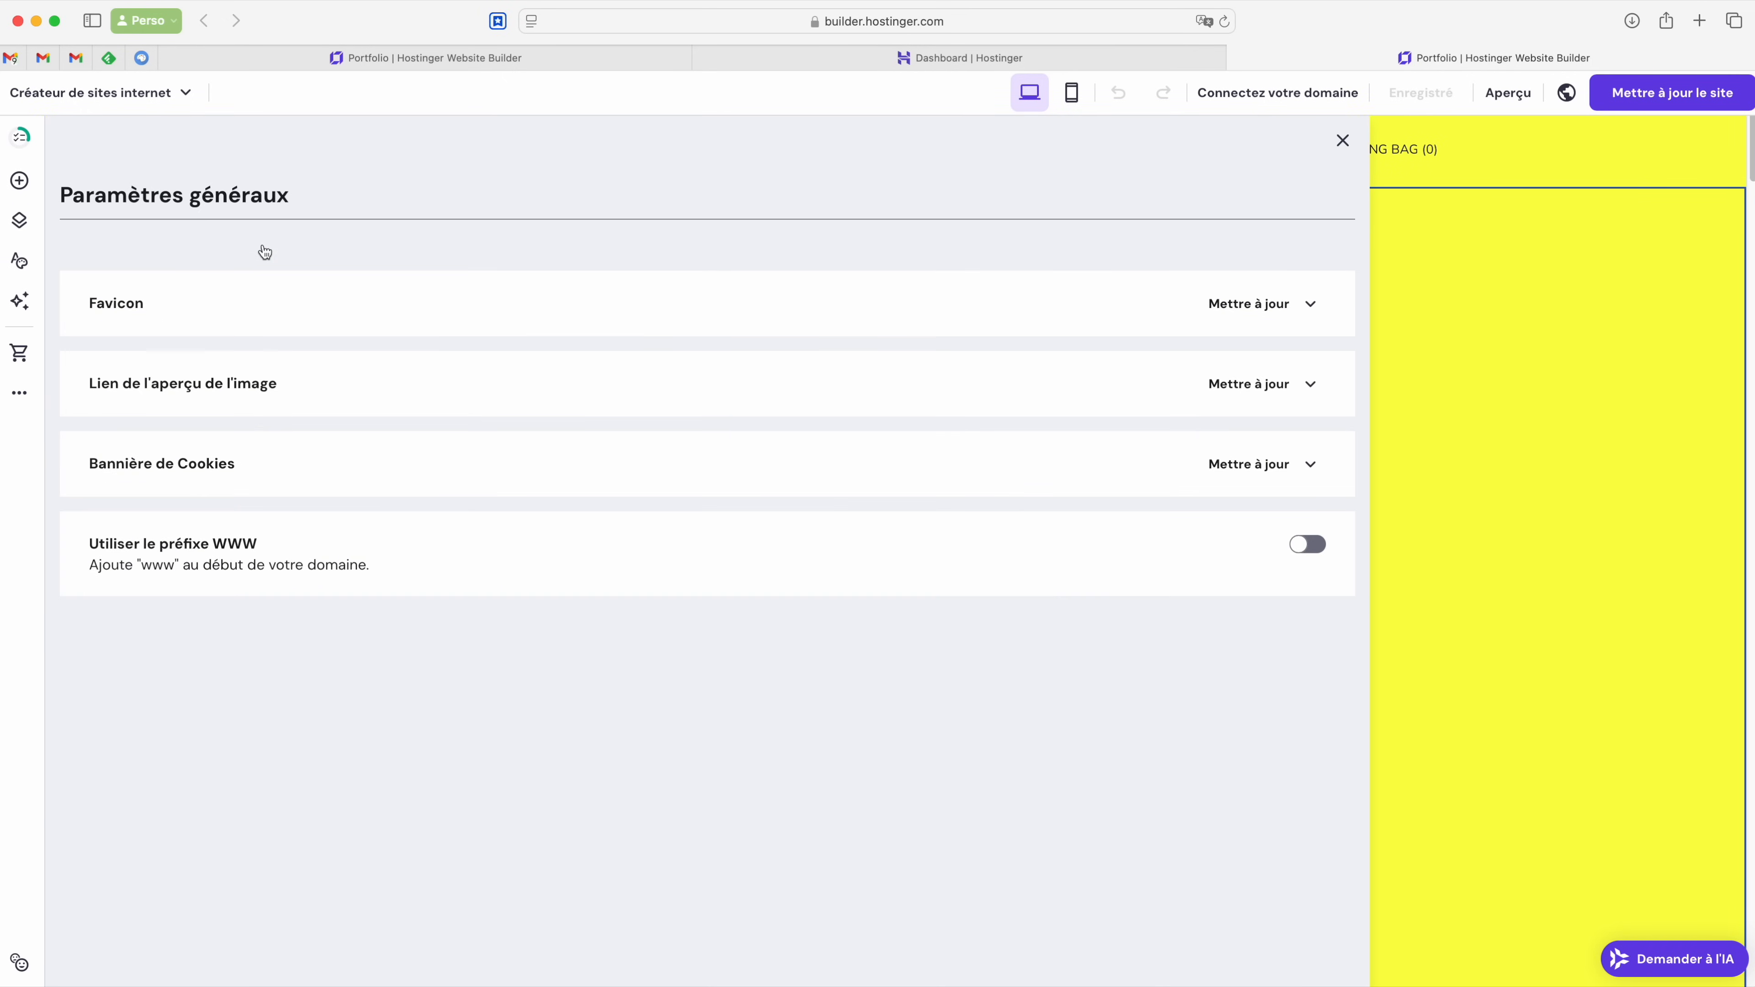
{"action": "left_click", "coordinate": [26, 395]}
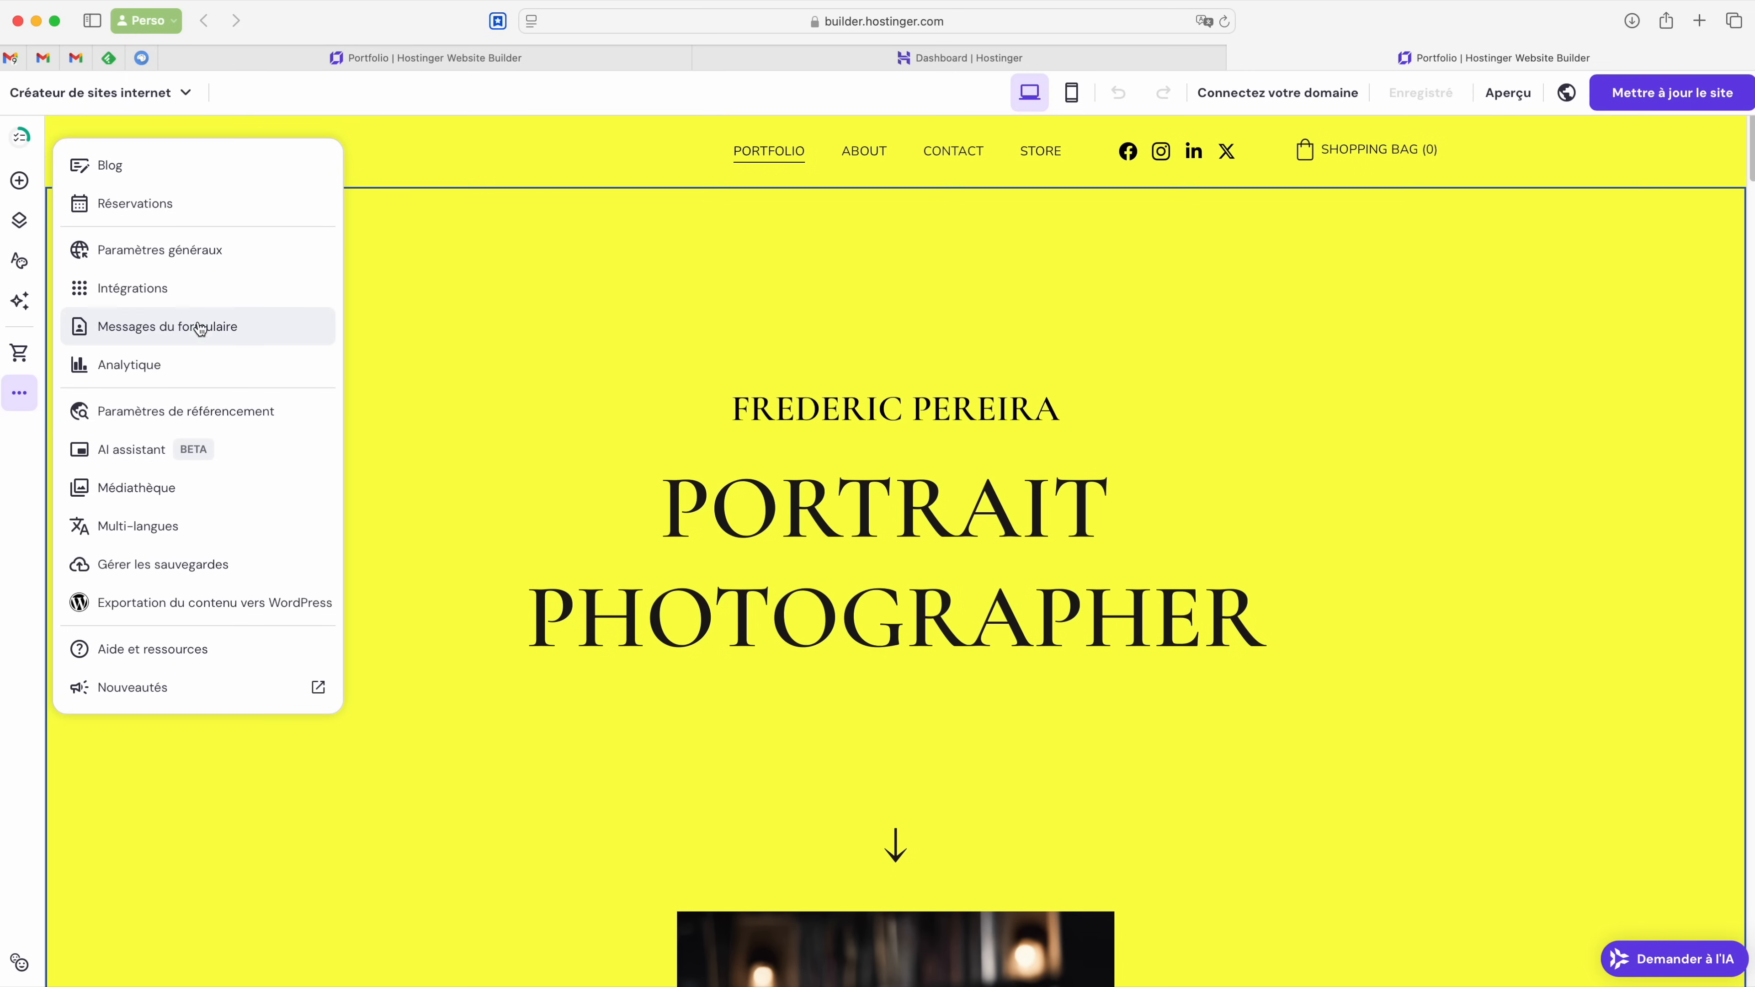
{"action": "left_click", "coordinate": [204, 298]}
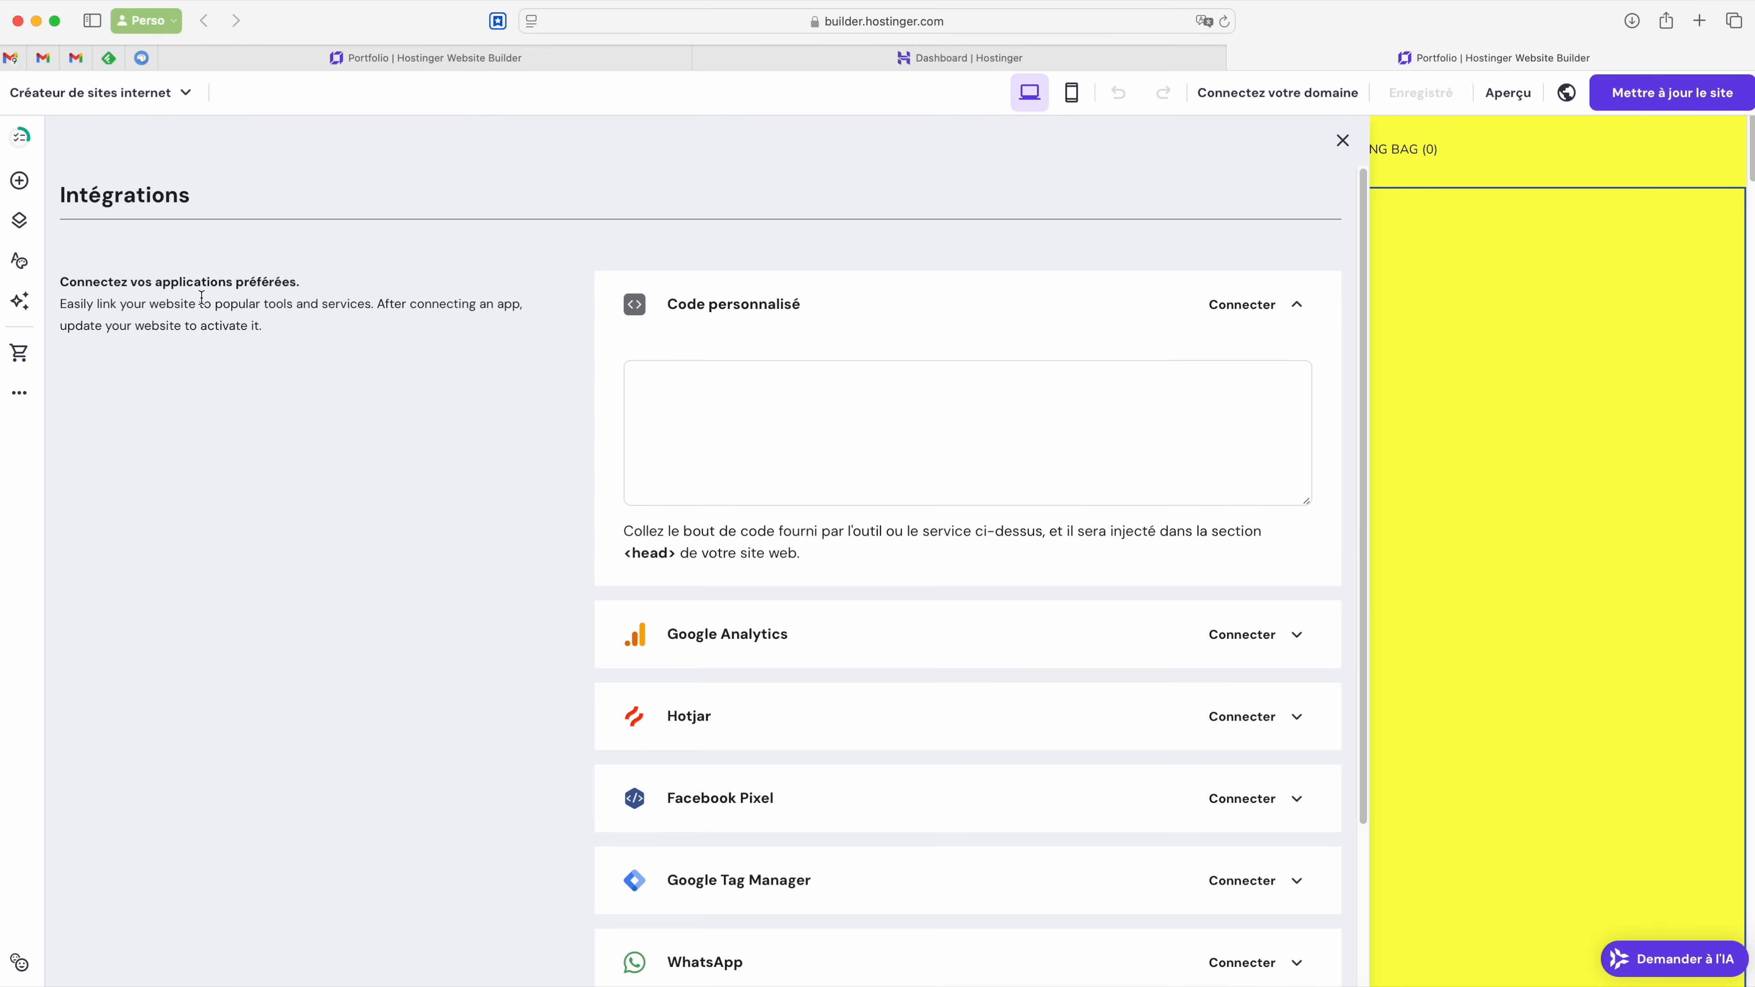
{"action": "scroll", "coordinate": [454, 439], "scroll_direction": "down", "scroll_amount": 3}
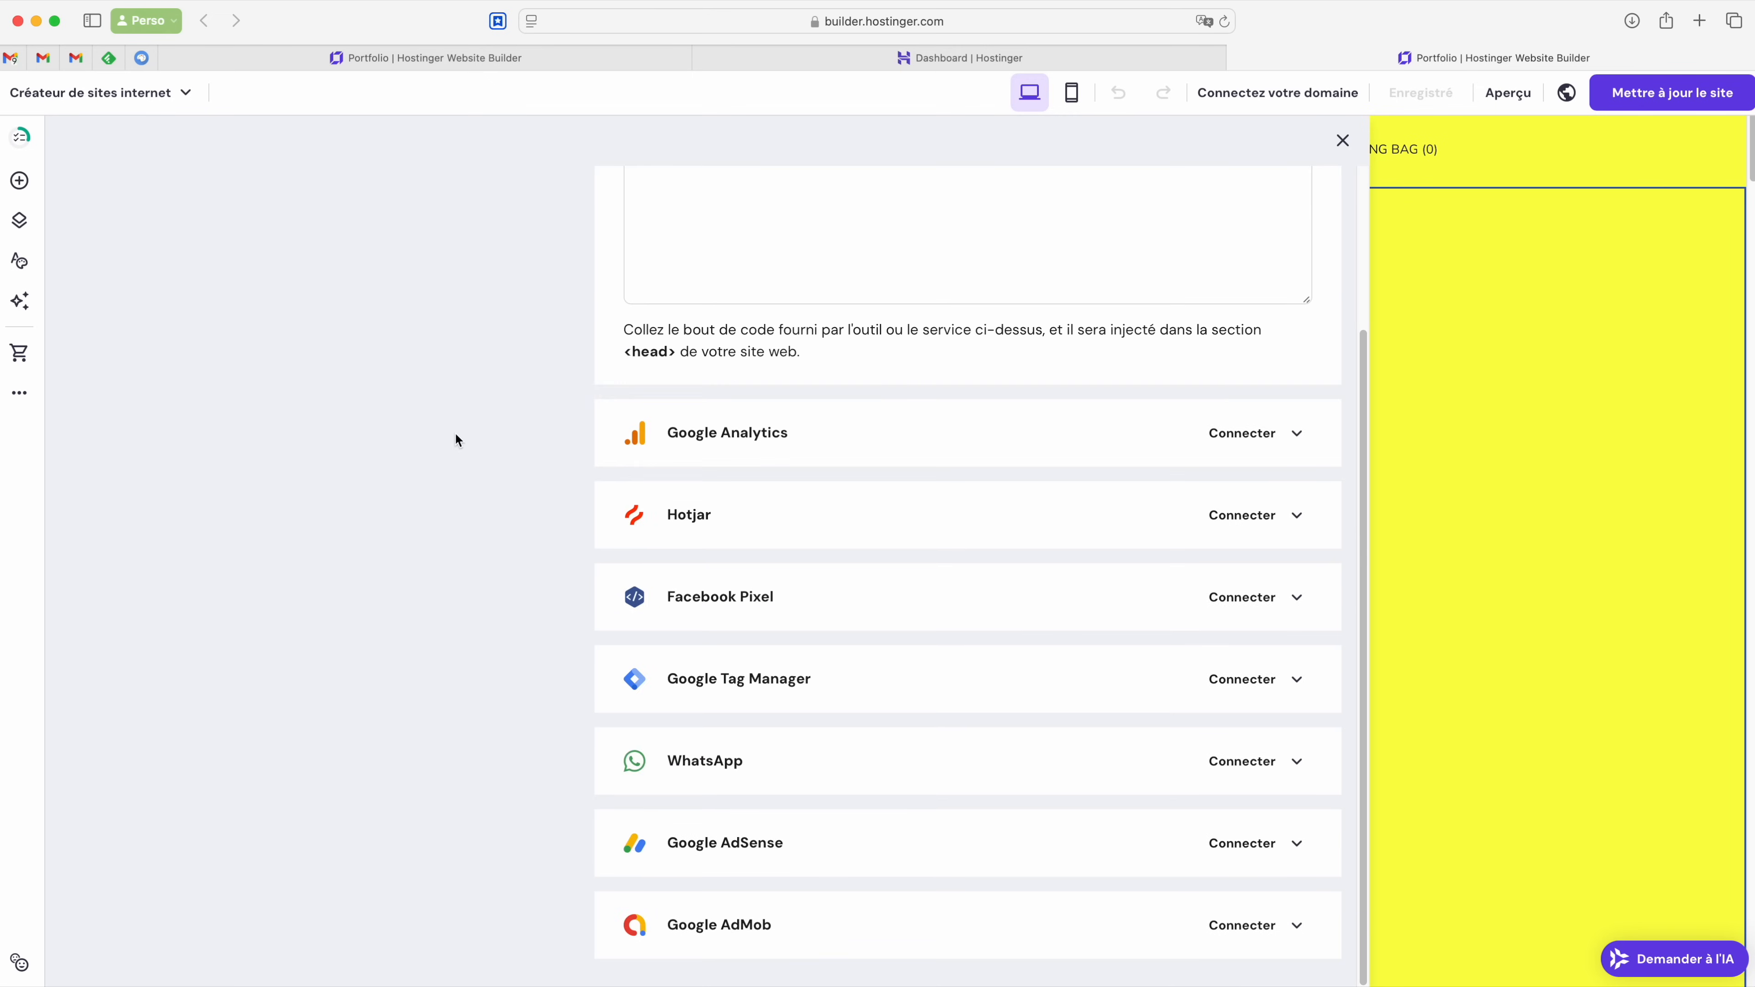
{"action": "scroll", "coordinate": [454, 439], "scroll_direction": "up", "scroll_amount": 3}
Examine the SEO settings of the Portfolio page, including the AI SEO assistant and main keyword options.
{"action": "left_click", "coordinate": [20, 395]}
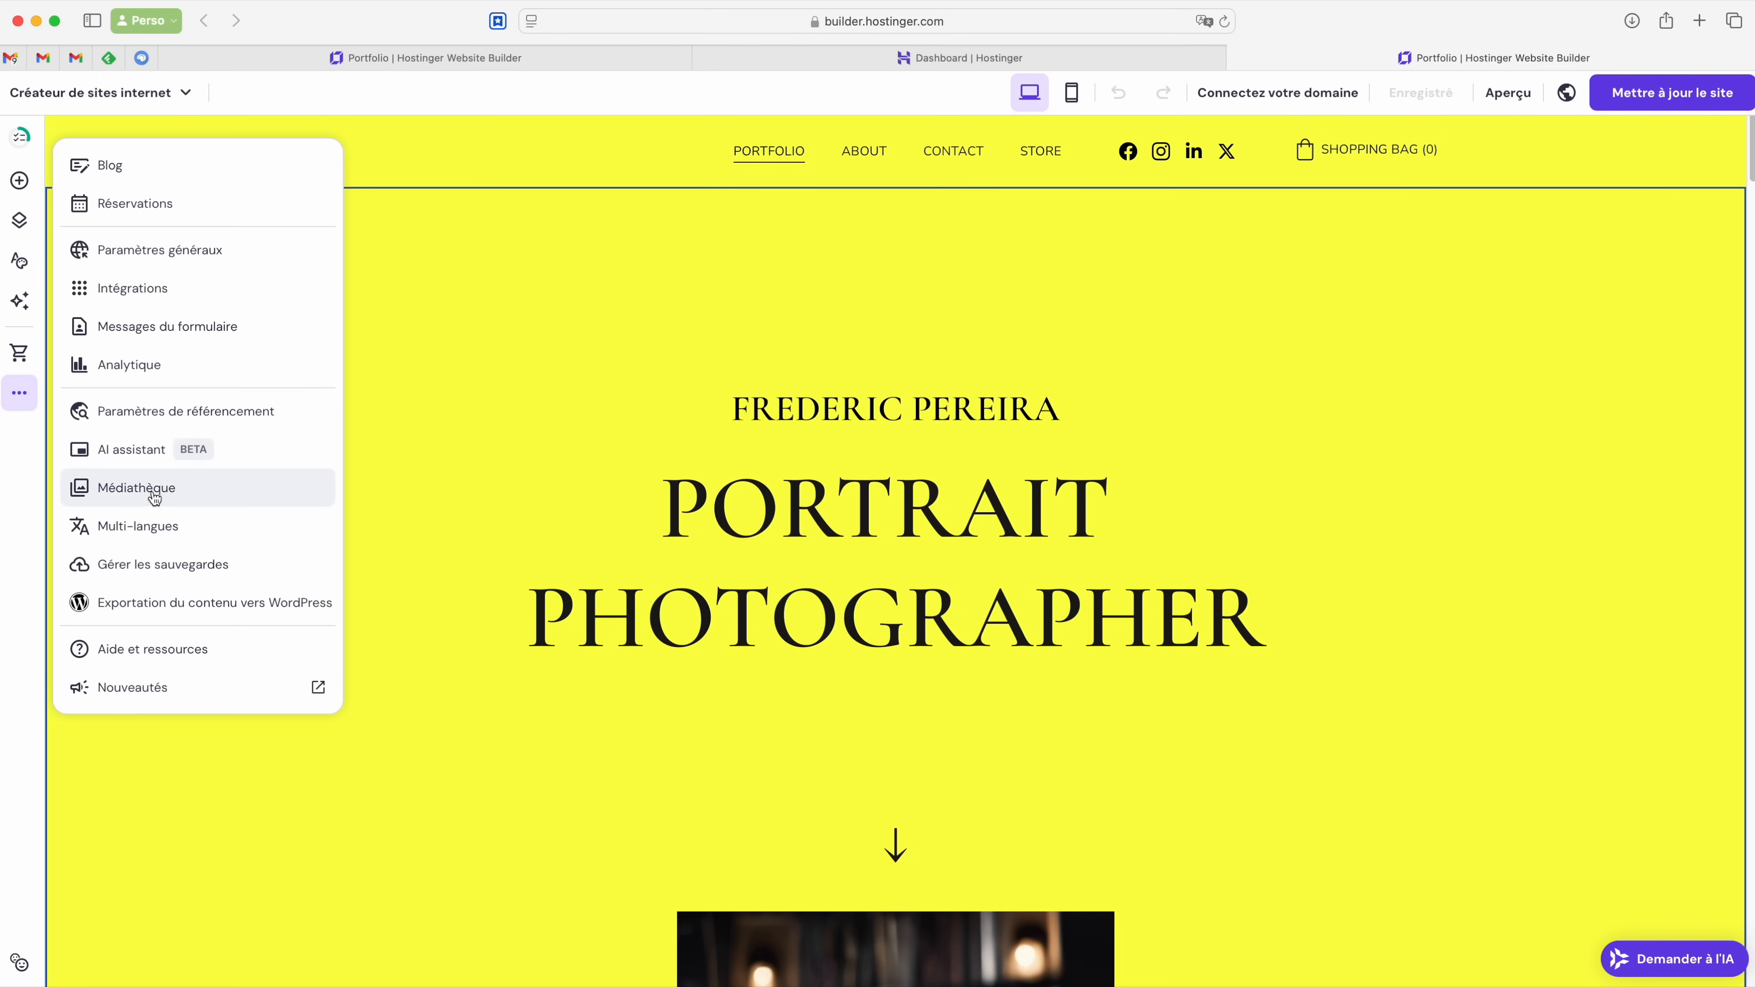
{"action": "left_click", "coordinate": [170, 411]}
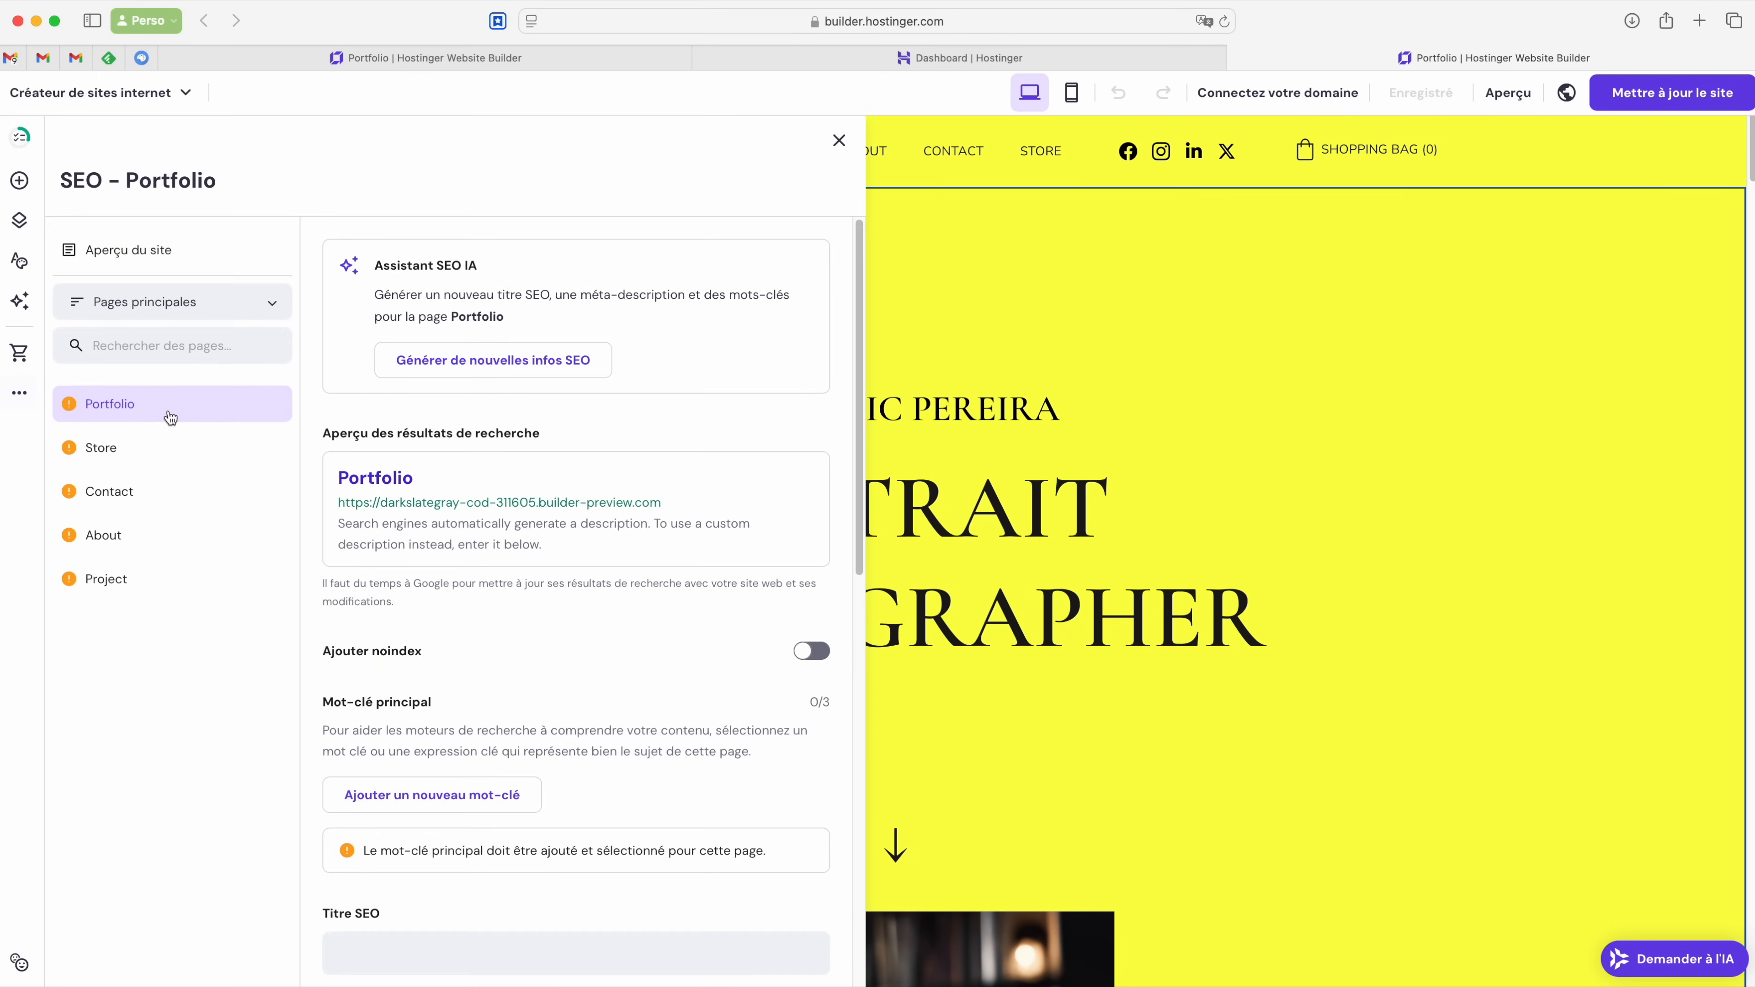
{"action": "left_click", "coordinate": [22, 395]}
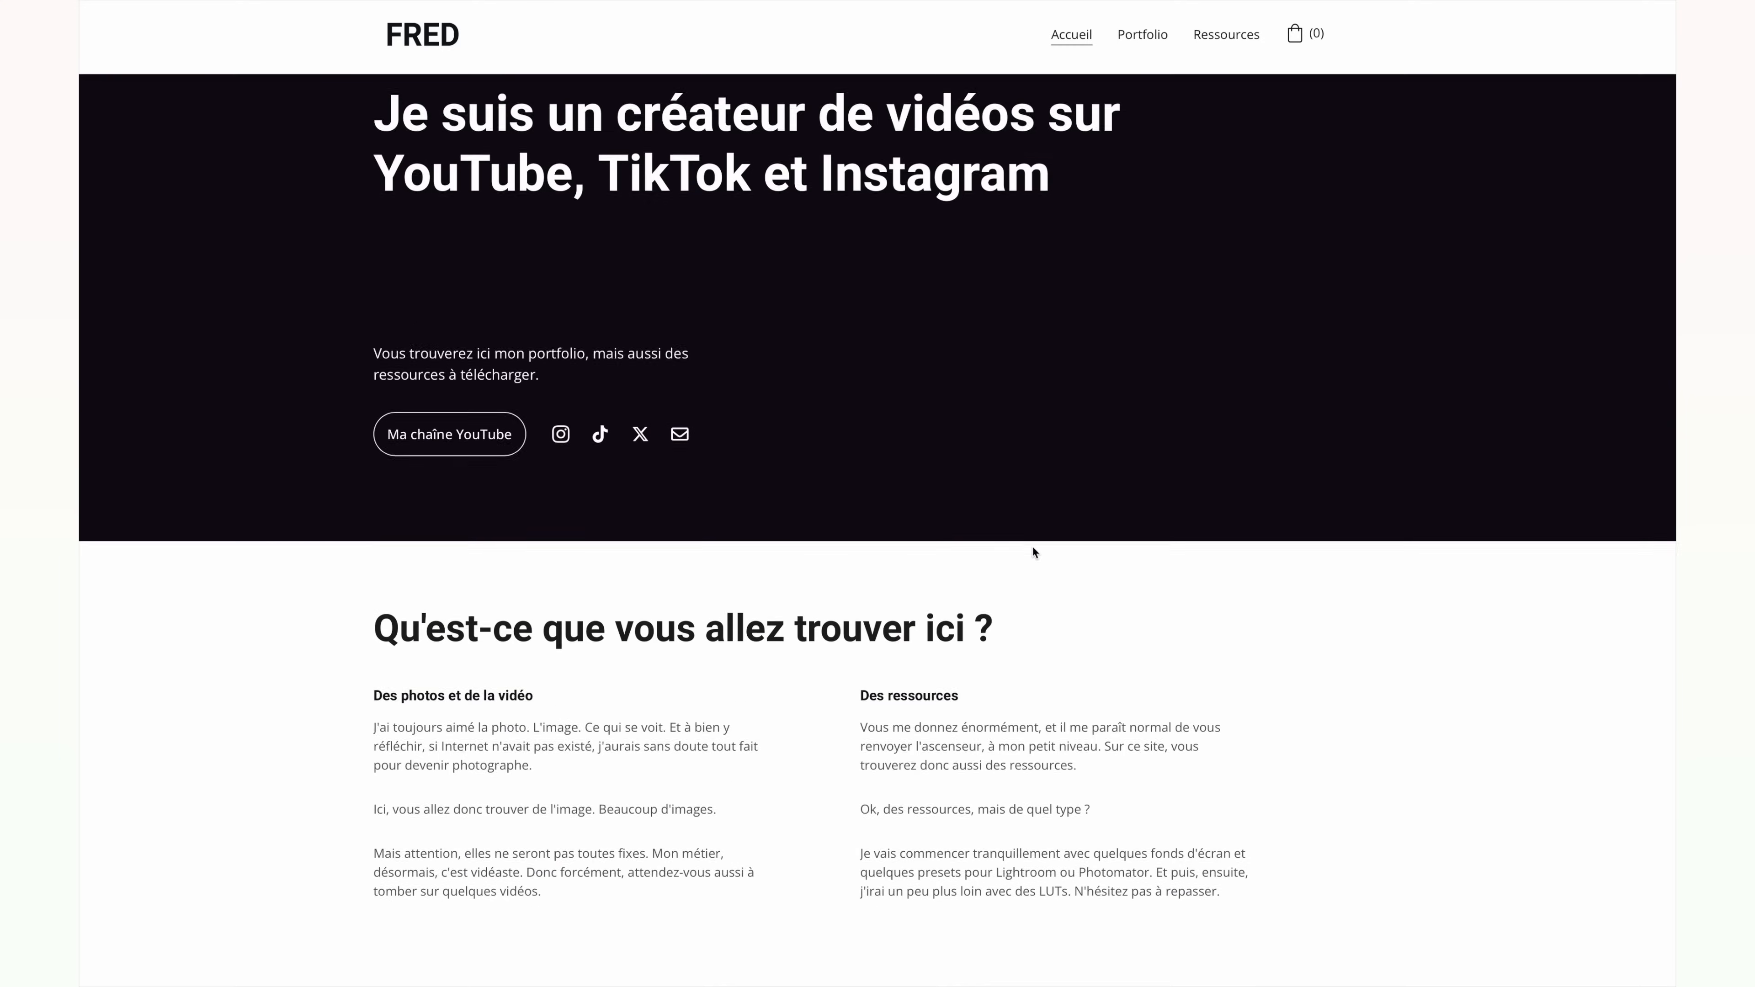
Review the finished website's home page and its Portfolio page.
{"action": "scroll", "coordinate": [1032, 552], "scroll_direction": "down", "scroll_amount": 10}
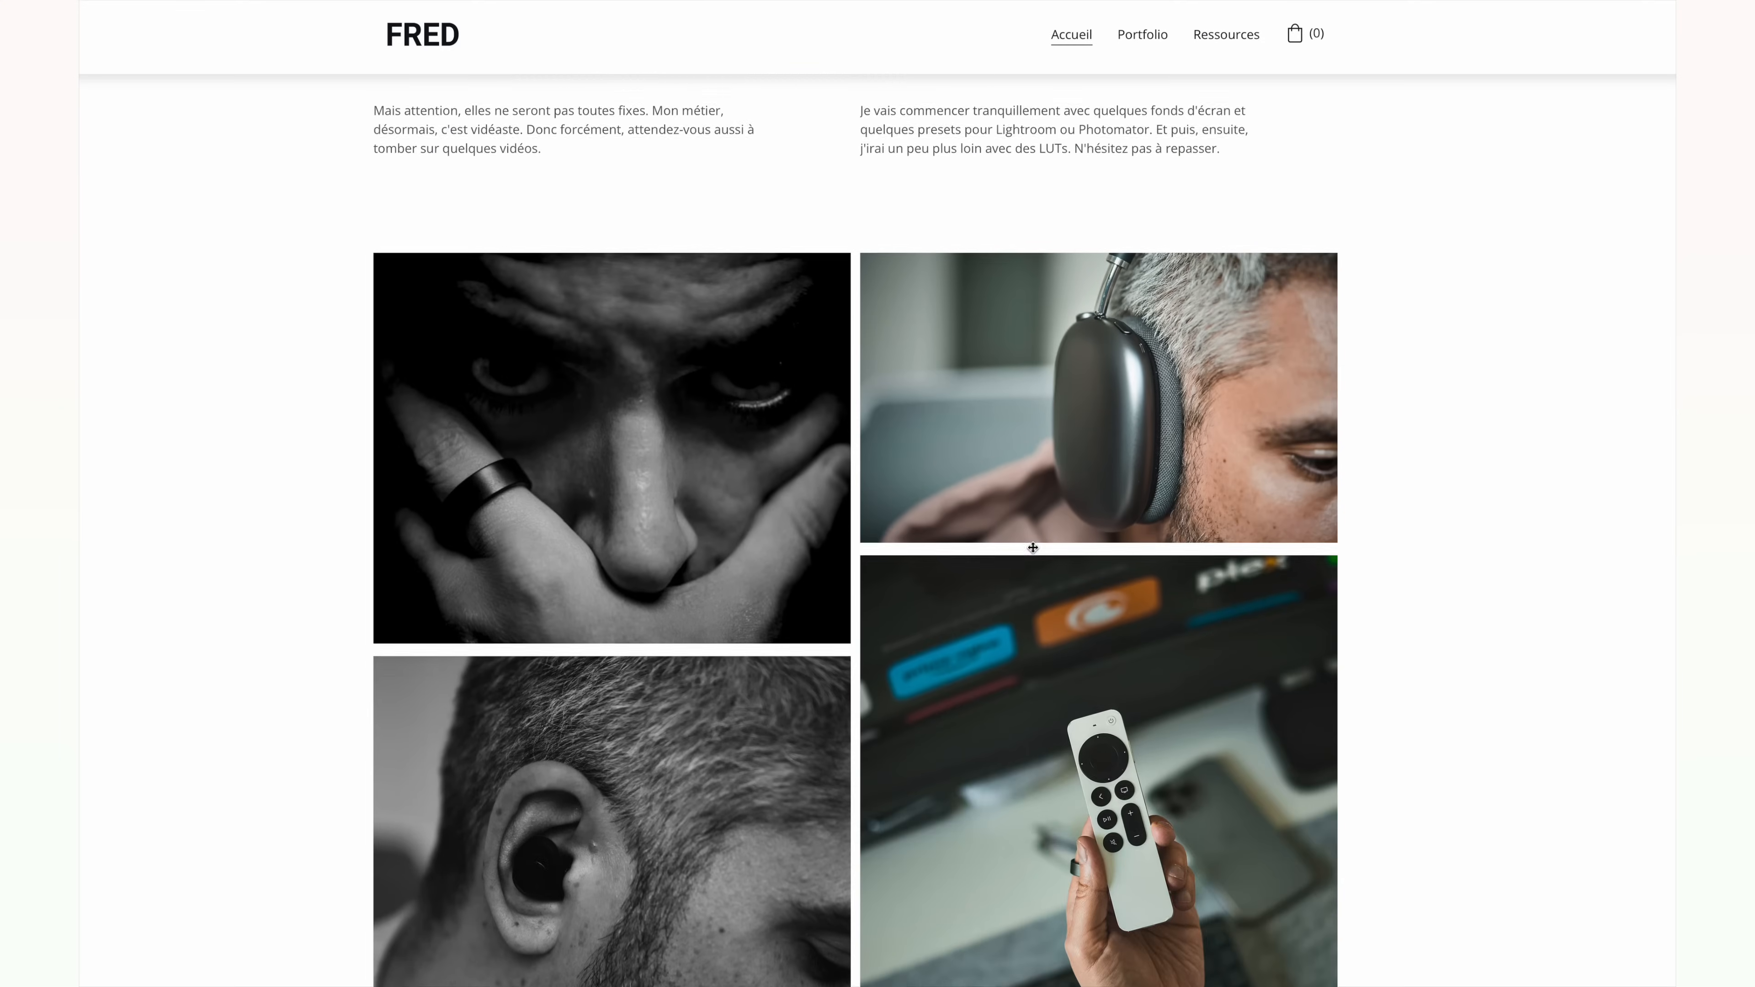
{"action": "scroll", "coordinate": [1032, 548], "scroll_direction": "down", "scroll_amount": 5}
{"action": "left_click", "coordinate": [1141, 33]}
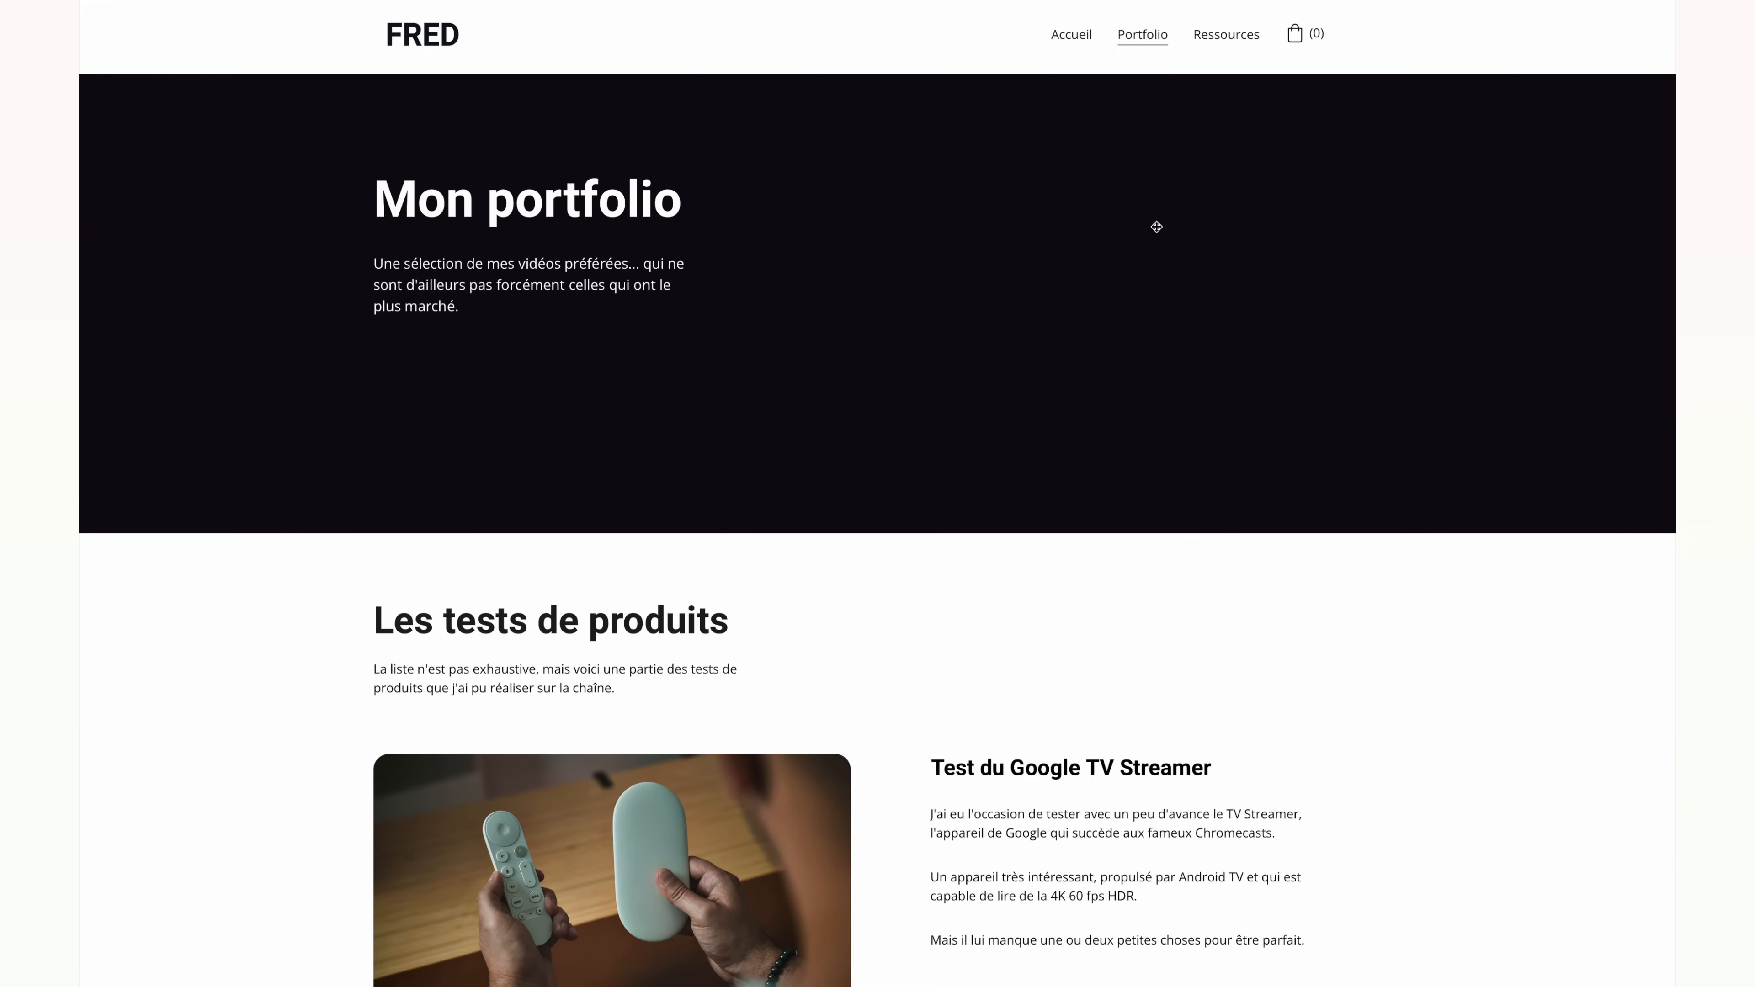
{"action": "scroll", "coordinate": [1156, 226], "scroll_direction": "down", "scroll_amount": 3}
Review the Ressources page's product list, open the Amboise product and browse its image gallery.
{"action": "left_click", "coordinate": [1226, 35]}
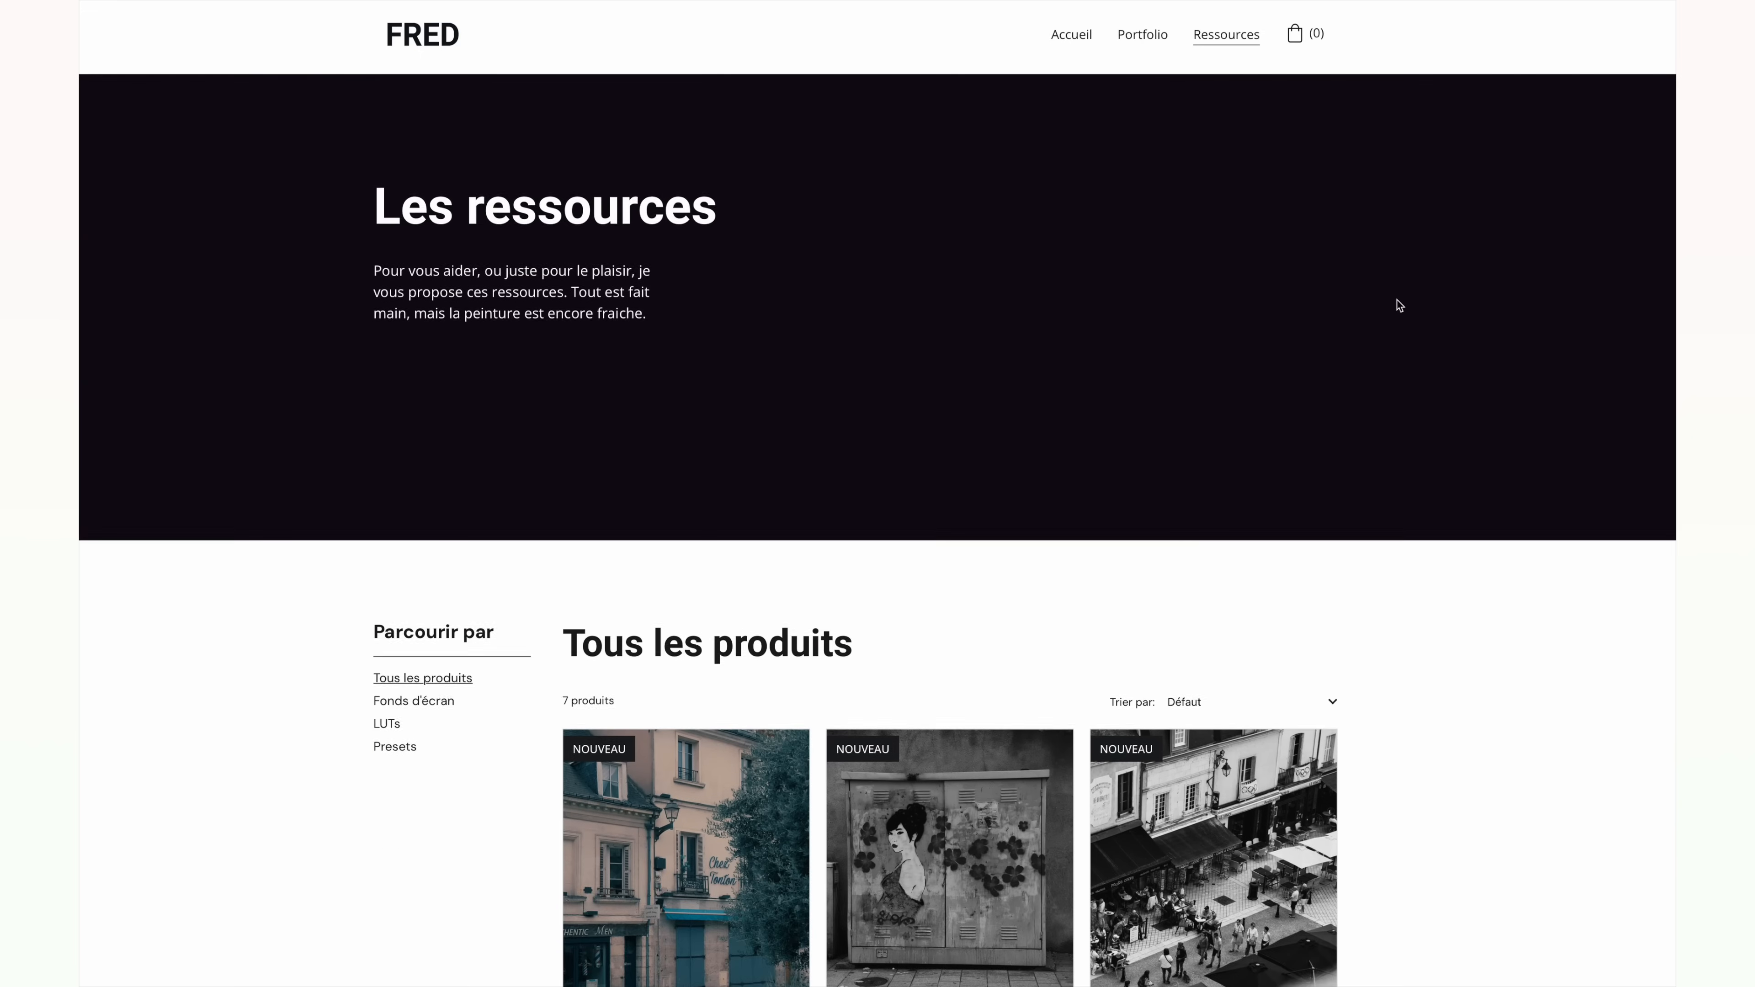
{"action": "scroll", "coordinate": [1398, 304], "scroll_direction": "down", "scroll_amount": 6}
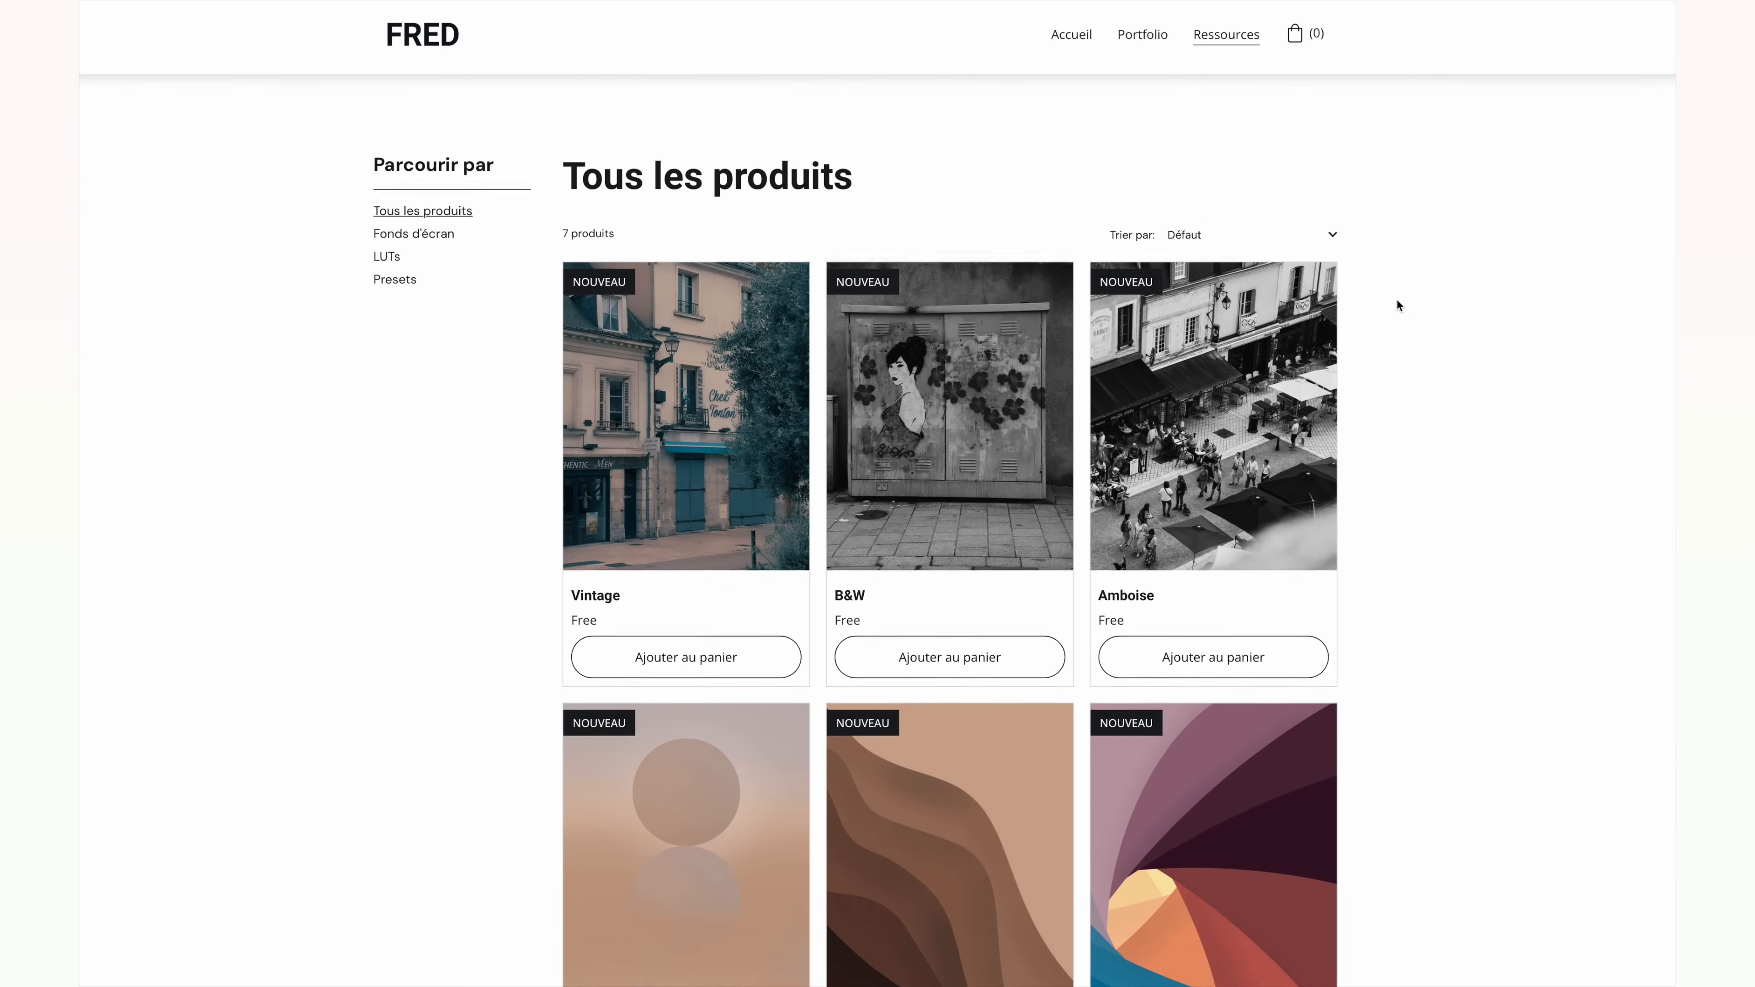
{"action": "left_click", "coordinate": [1326, 290]}
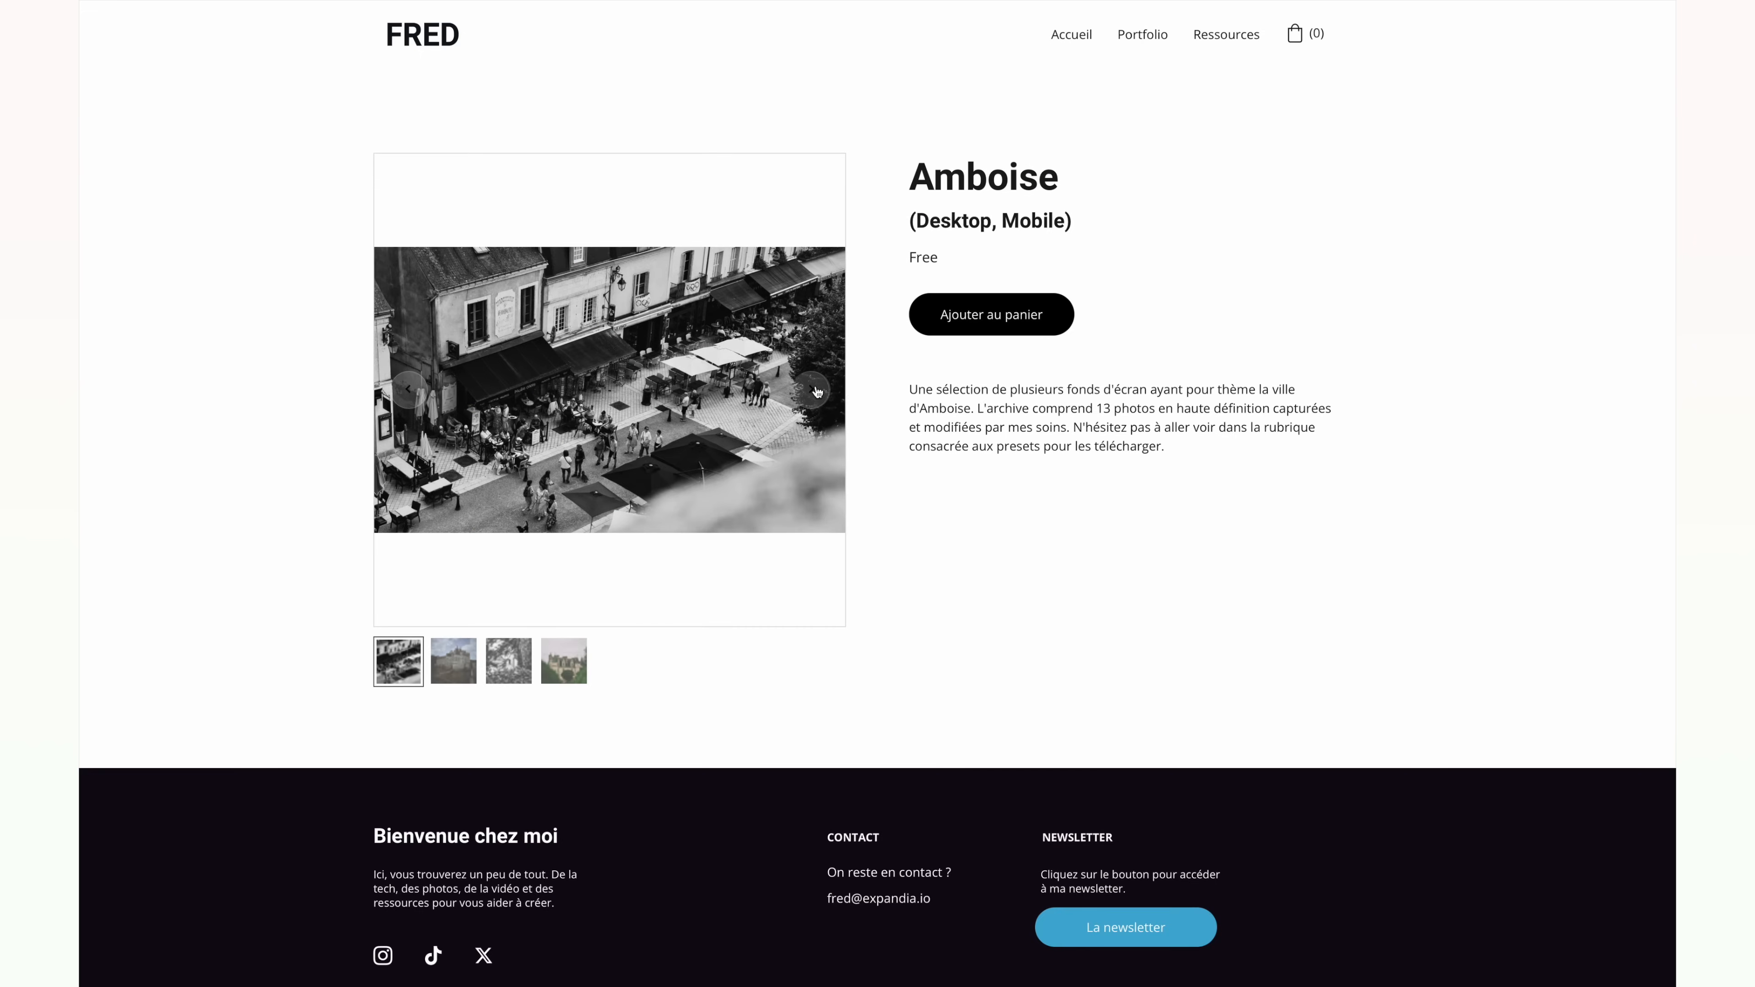
{"action": "left_click", "coordinate": [813, 389]}
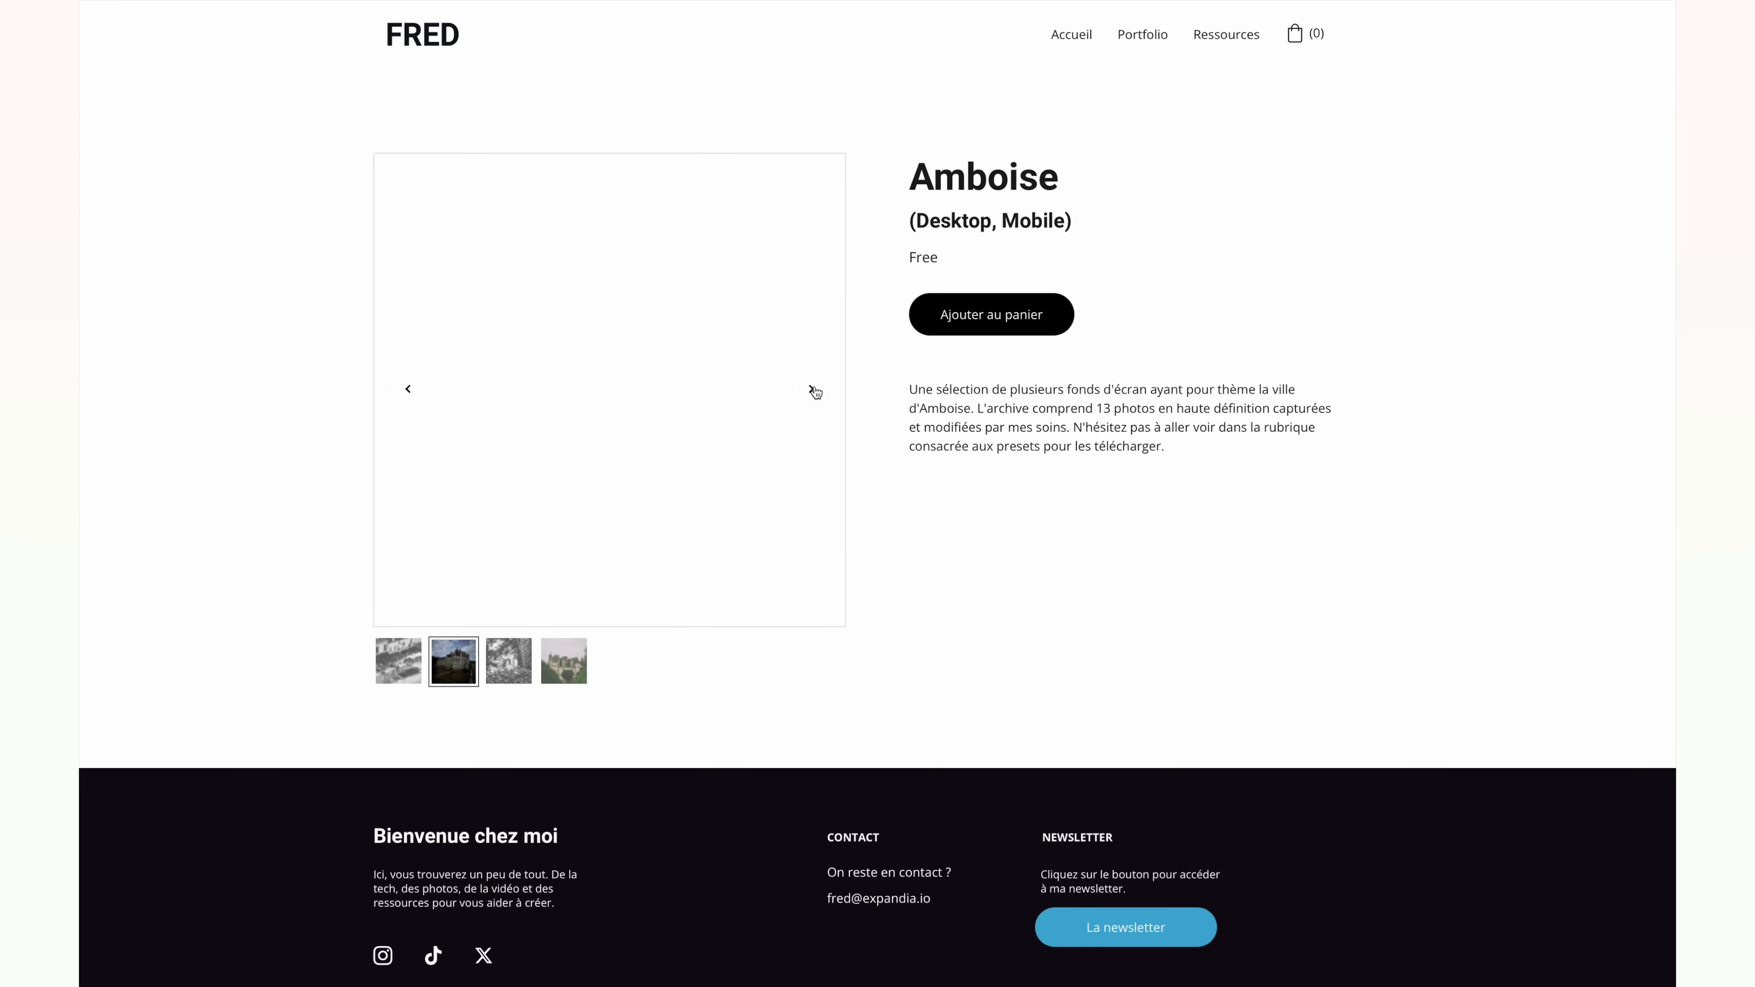
{"action": "left_click", "coordinate": [813, 390]}
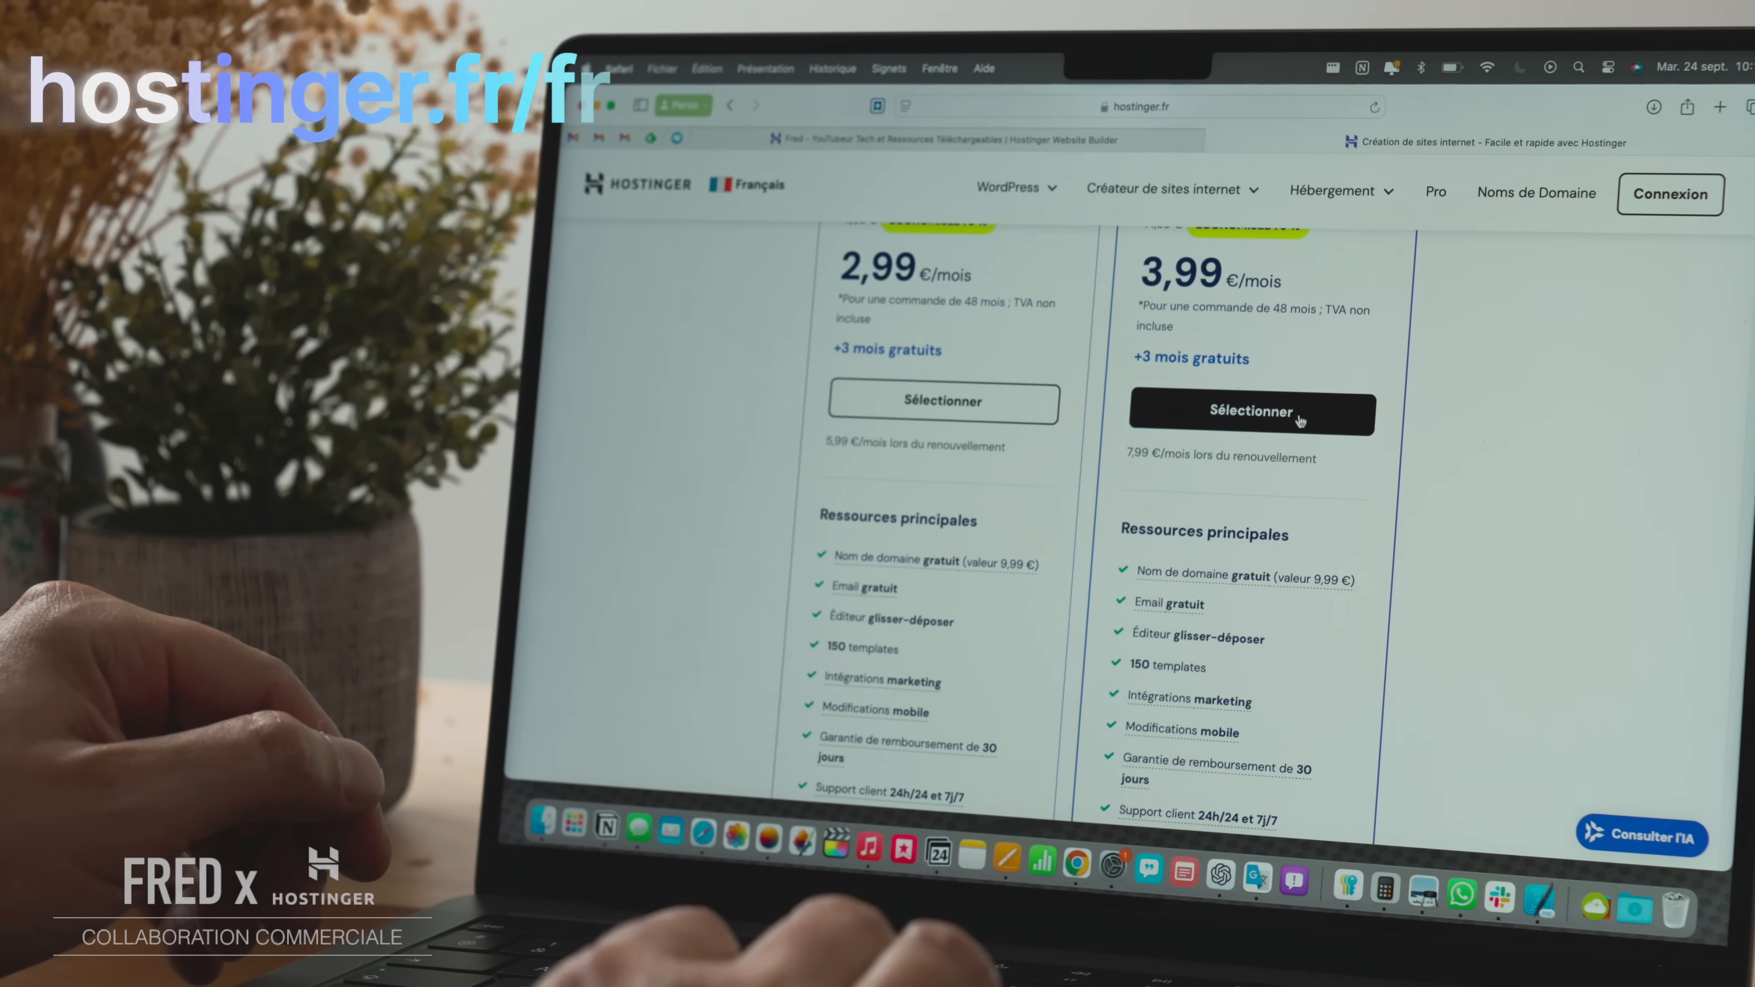
Select the 3,99 €/mois website builder plan on Hostinger's pricing page and add it to the cart.
{"action": "left_click", "coordinate": [1281, 415]}
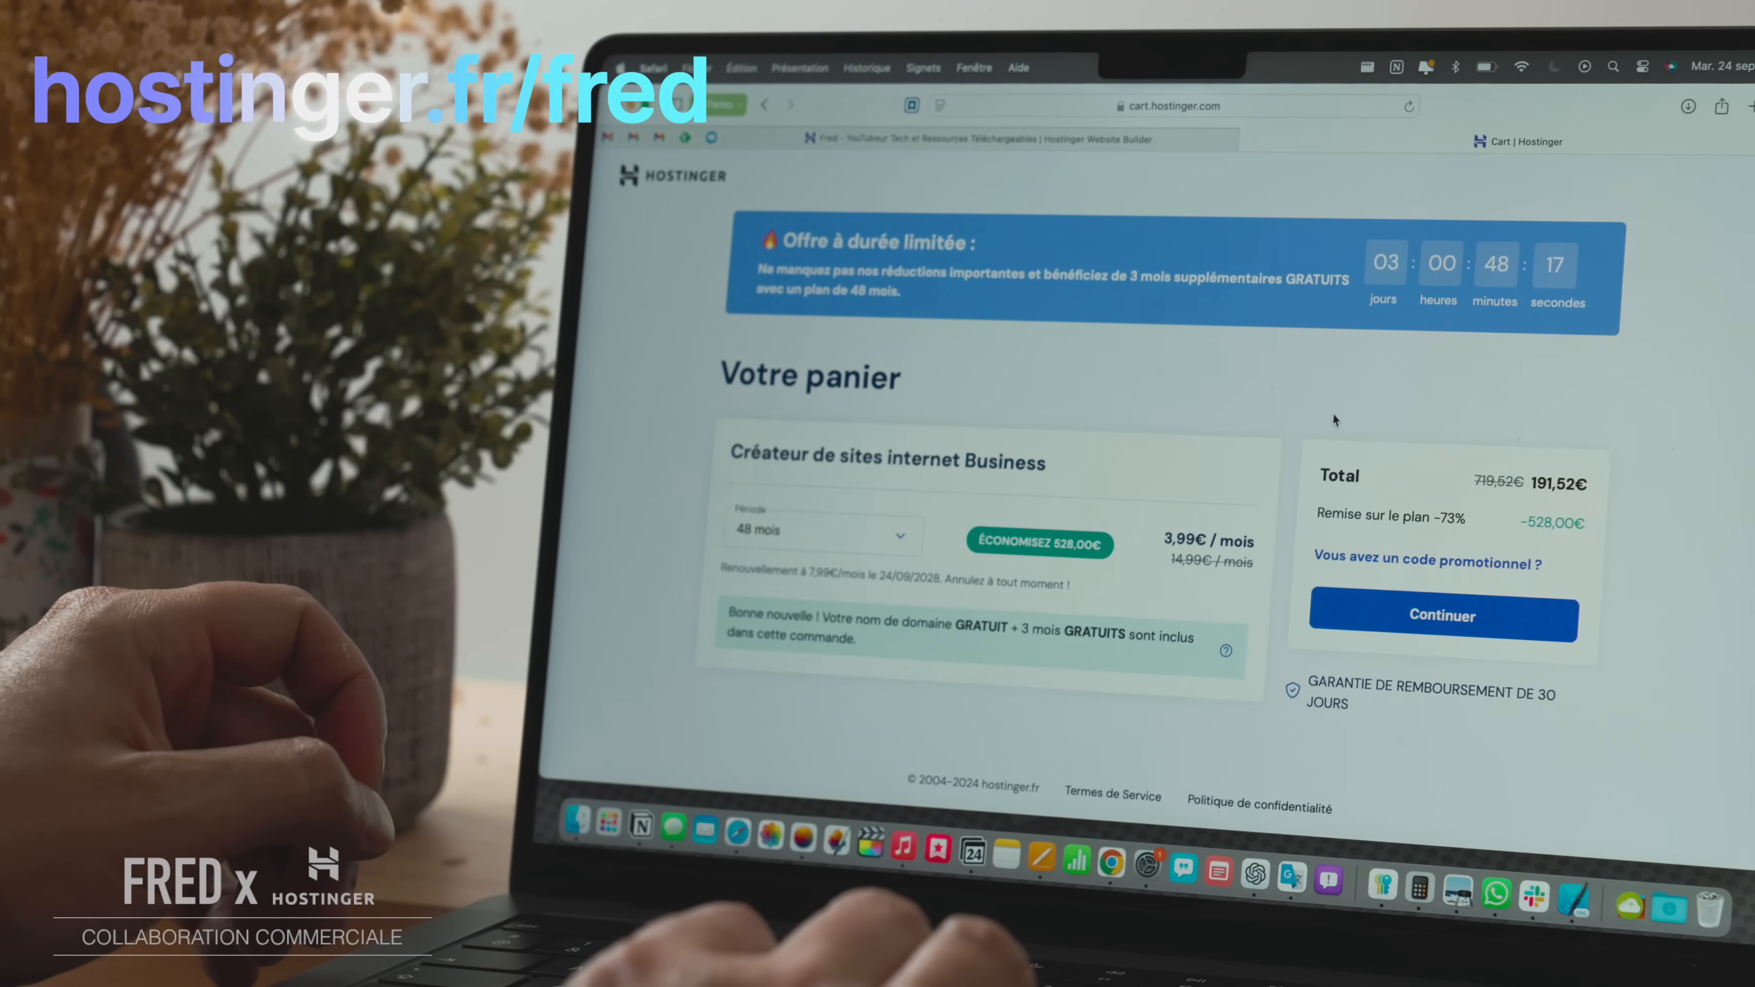